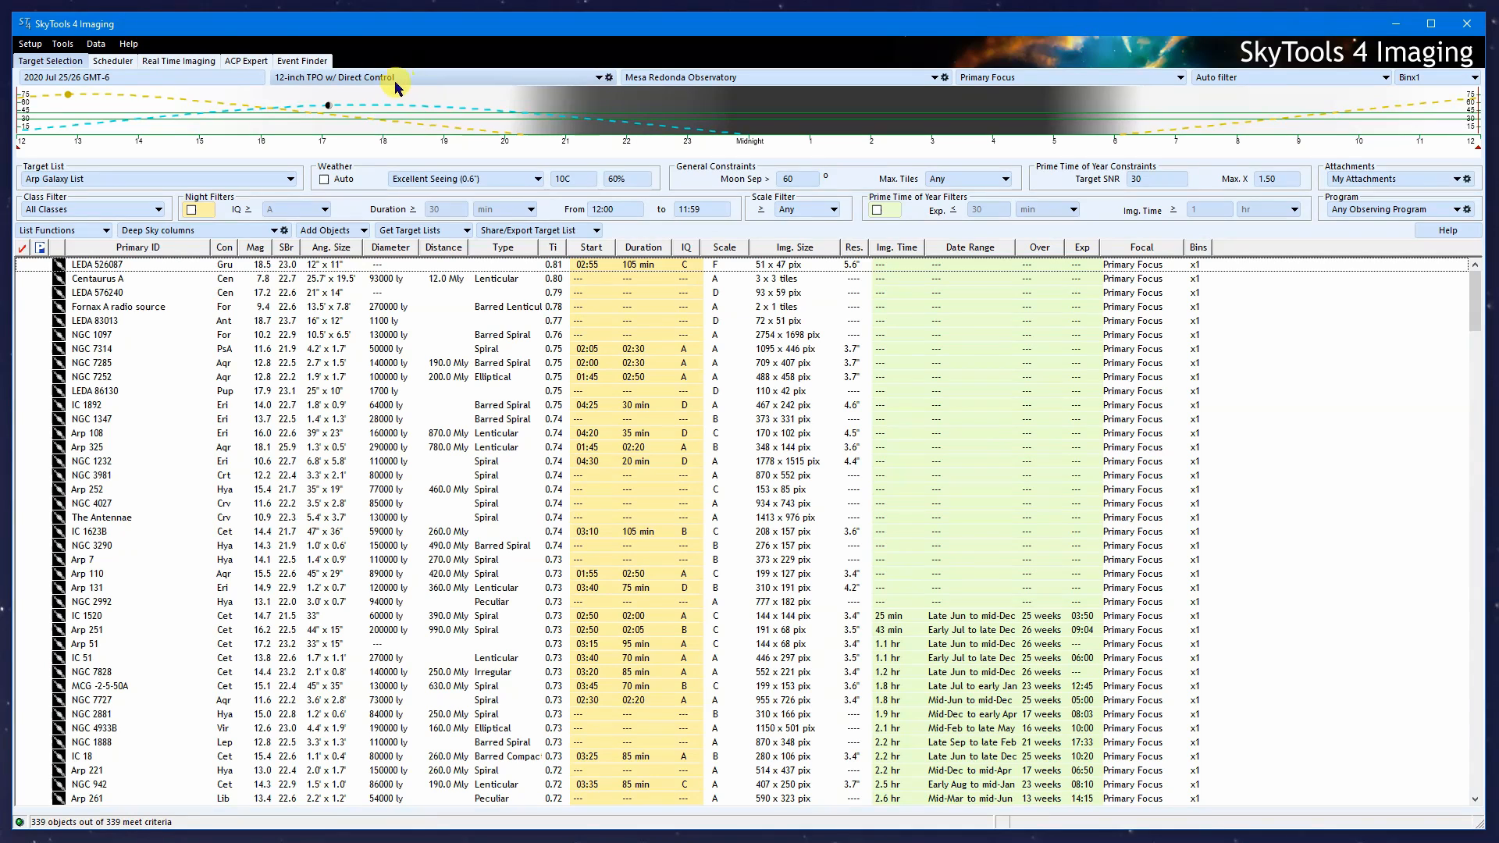
- Open the imaging systems setup and review the details of the existing imaging systems
left_click(609, 77)
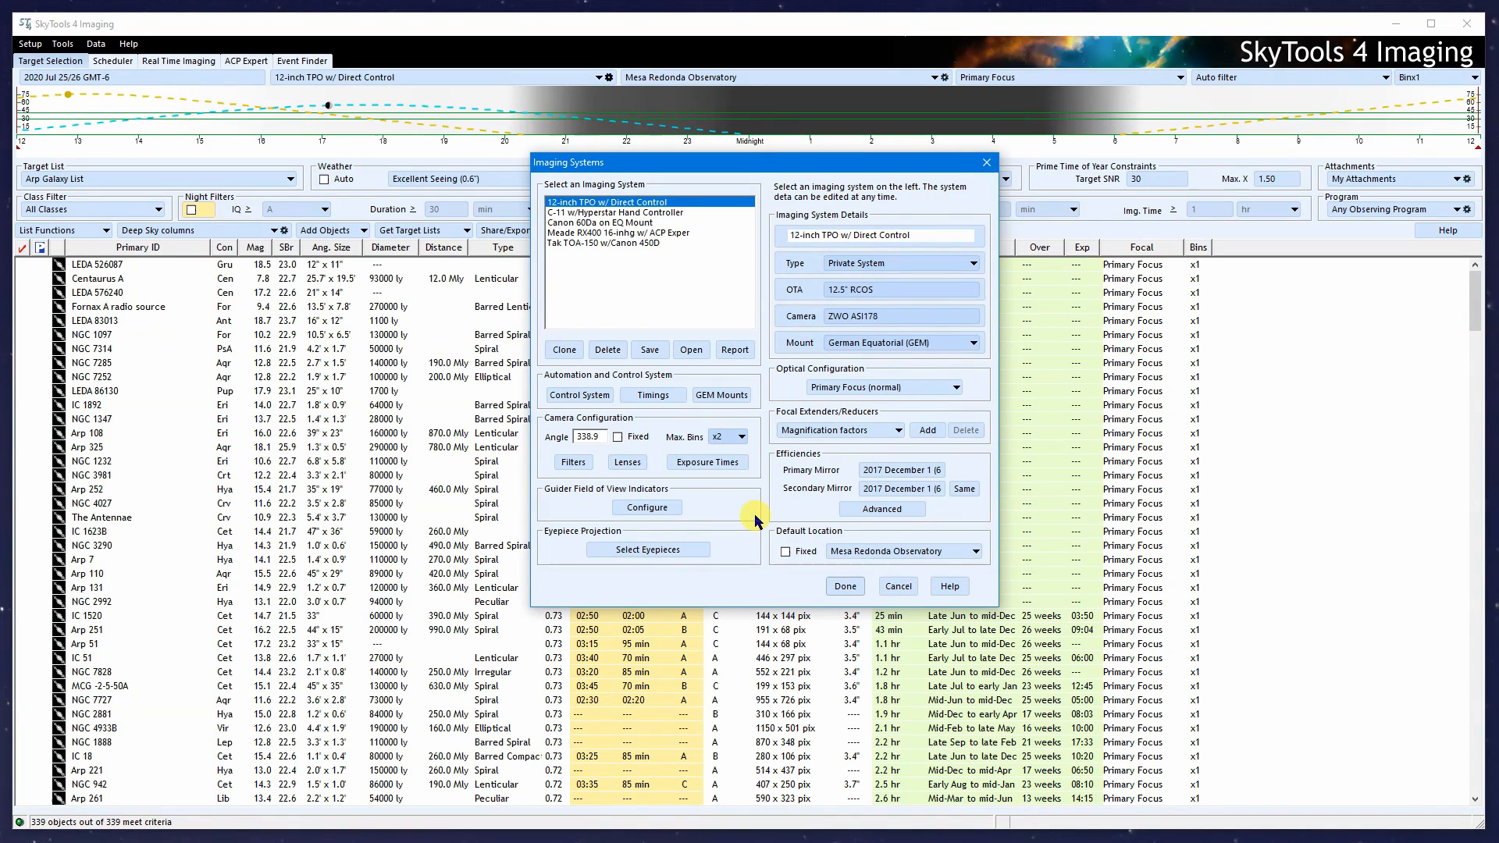
left_click(646, 214)
left_click(645, 223)
left_click(653, 233)
left_click(650, 243)
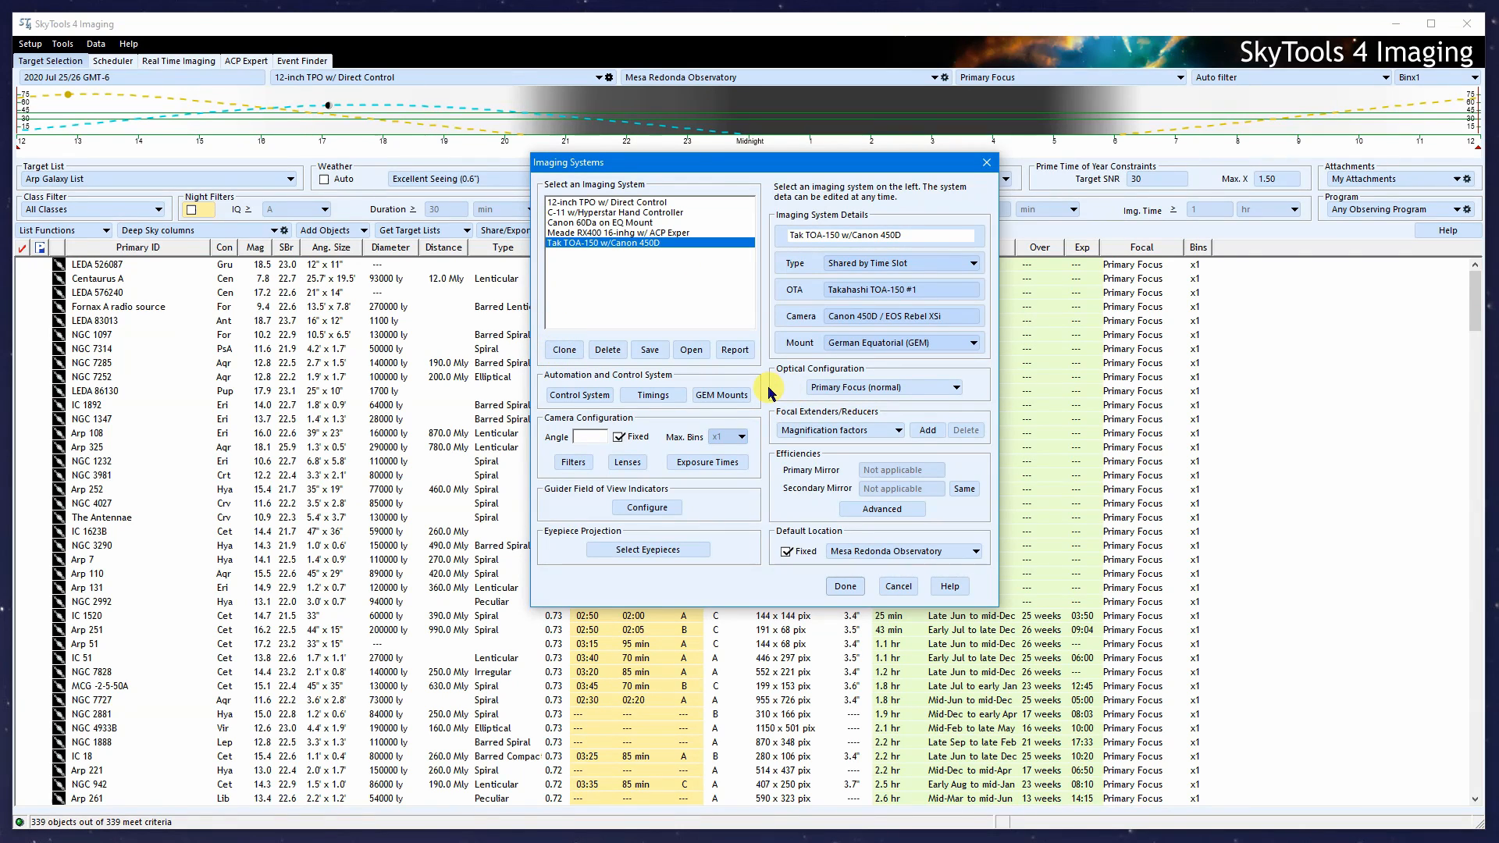
left_click(628, 223)
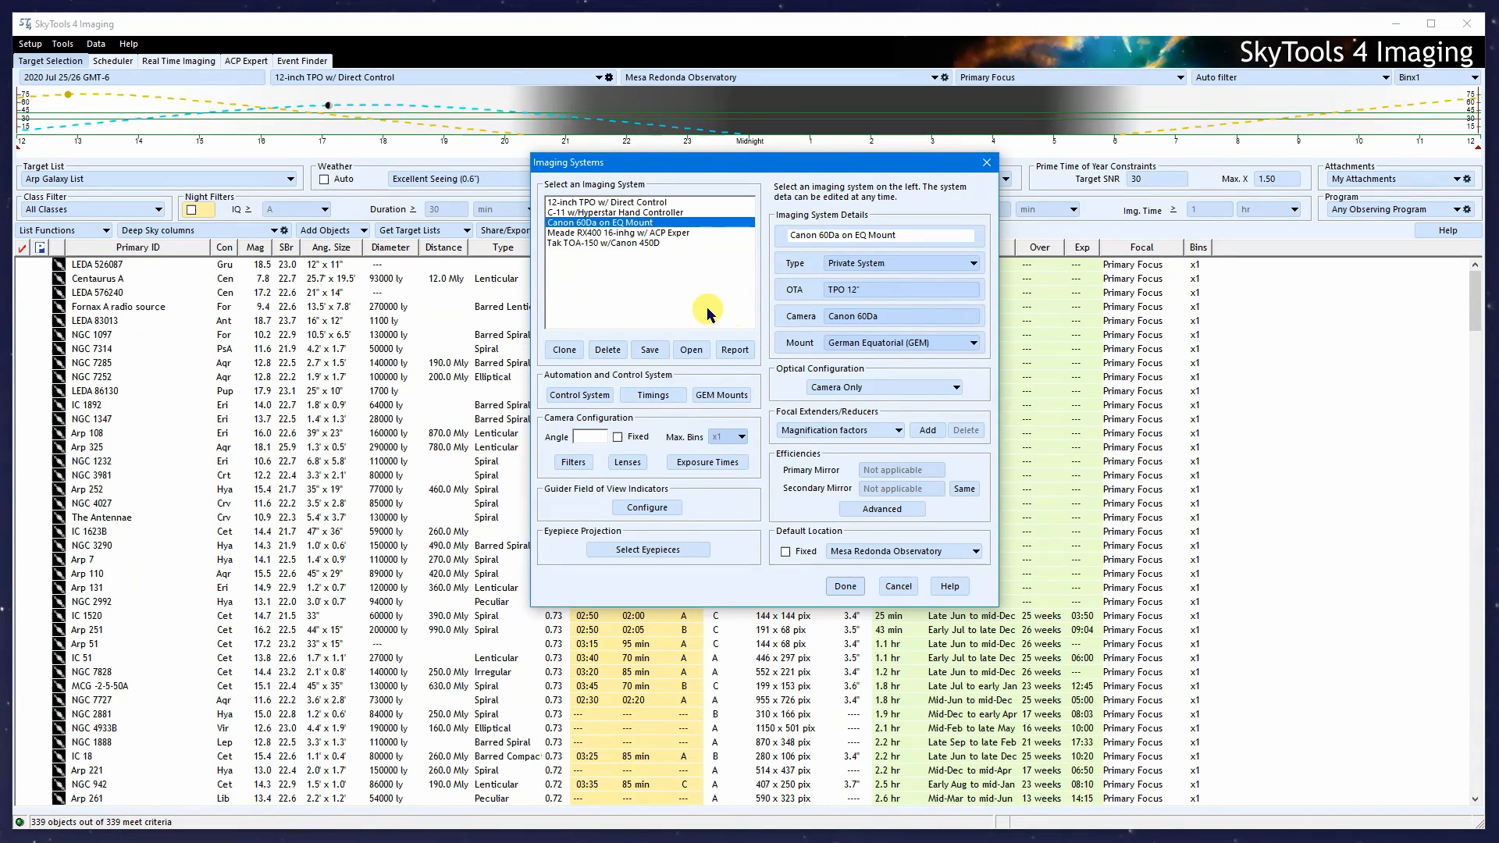
left_click(650, 260)
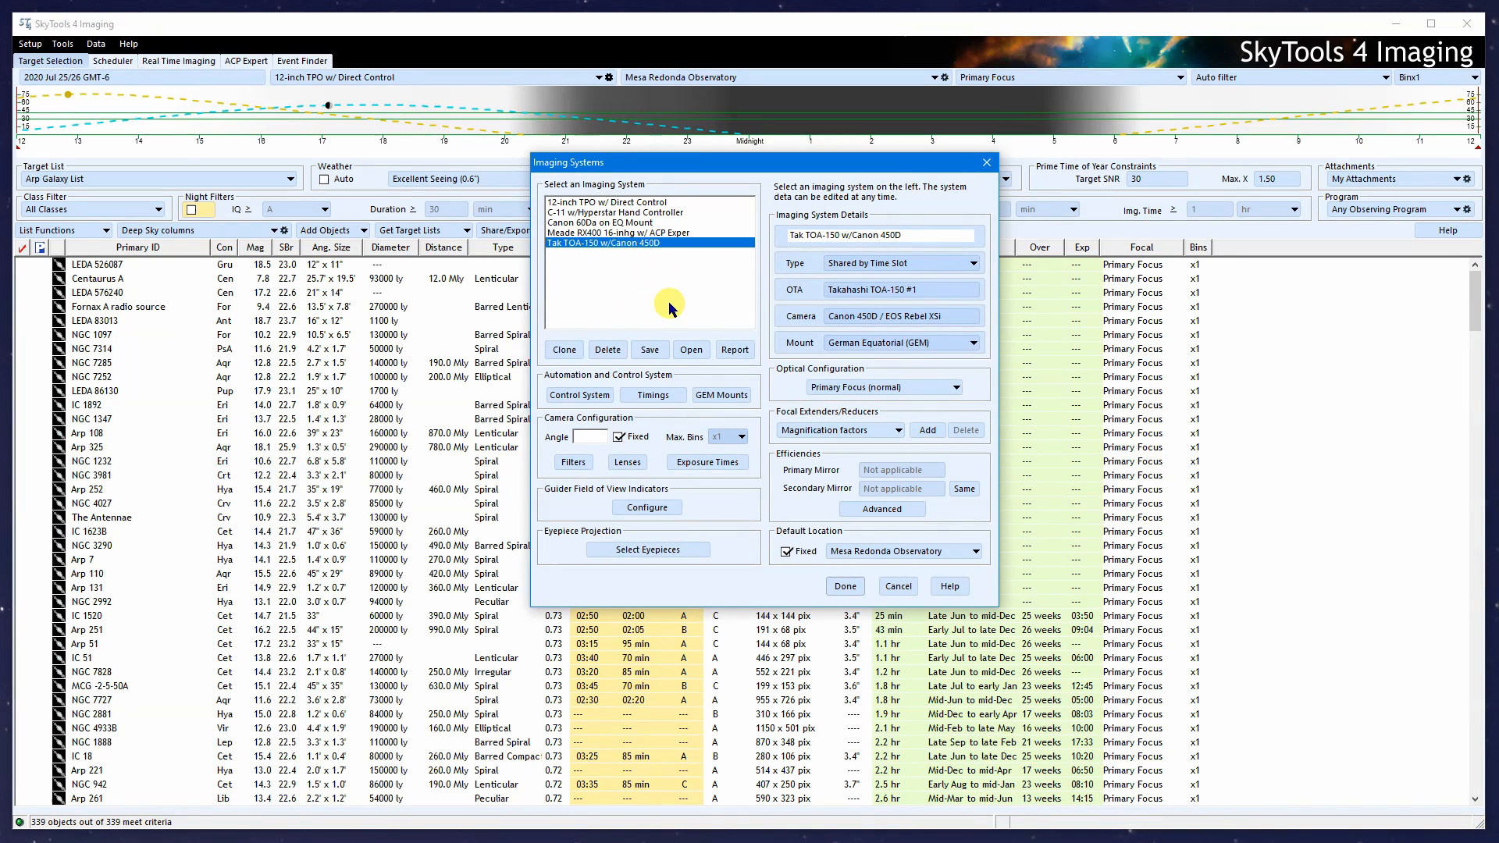
left_click(640, 213)
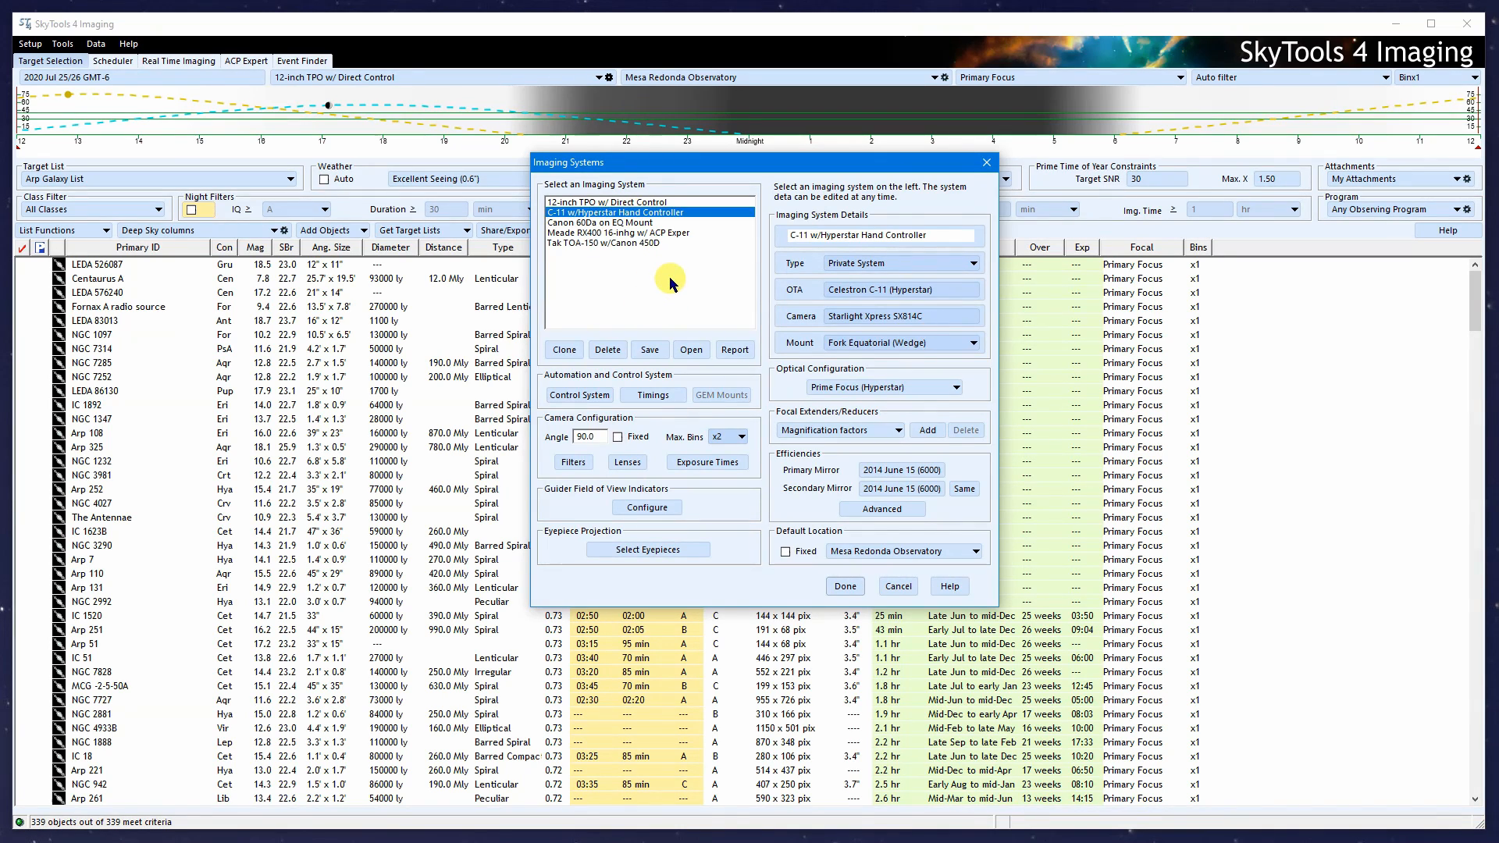
- Clone the 12-inch TPO w/ Direct Control system, naming the copy TPO 12-inch with the type Private System
left_click(622, 202)
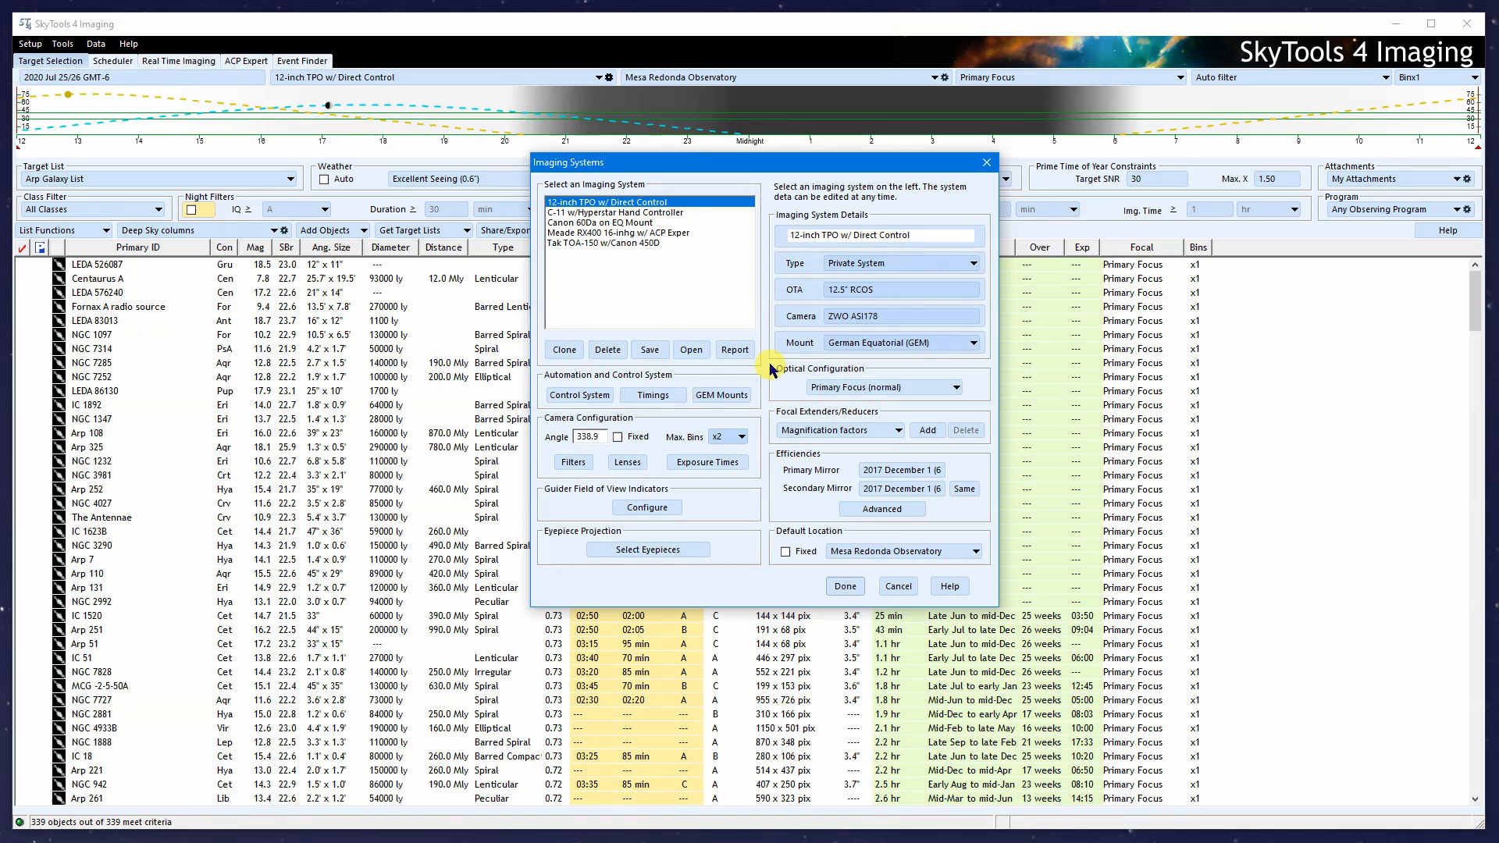
left_click(565, 351)
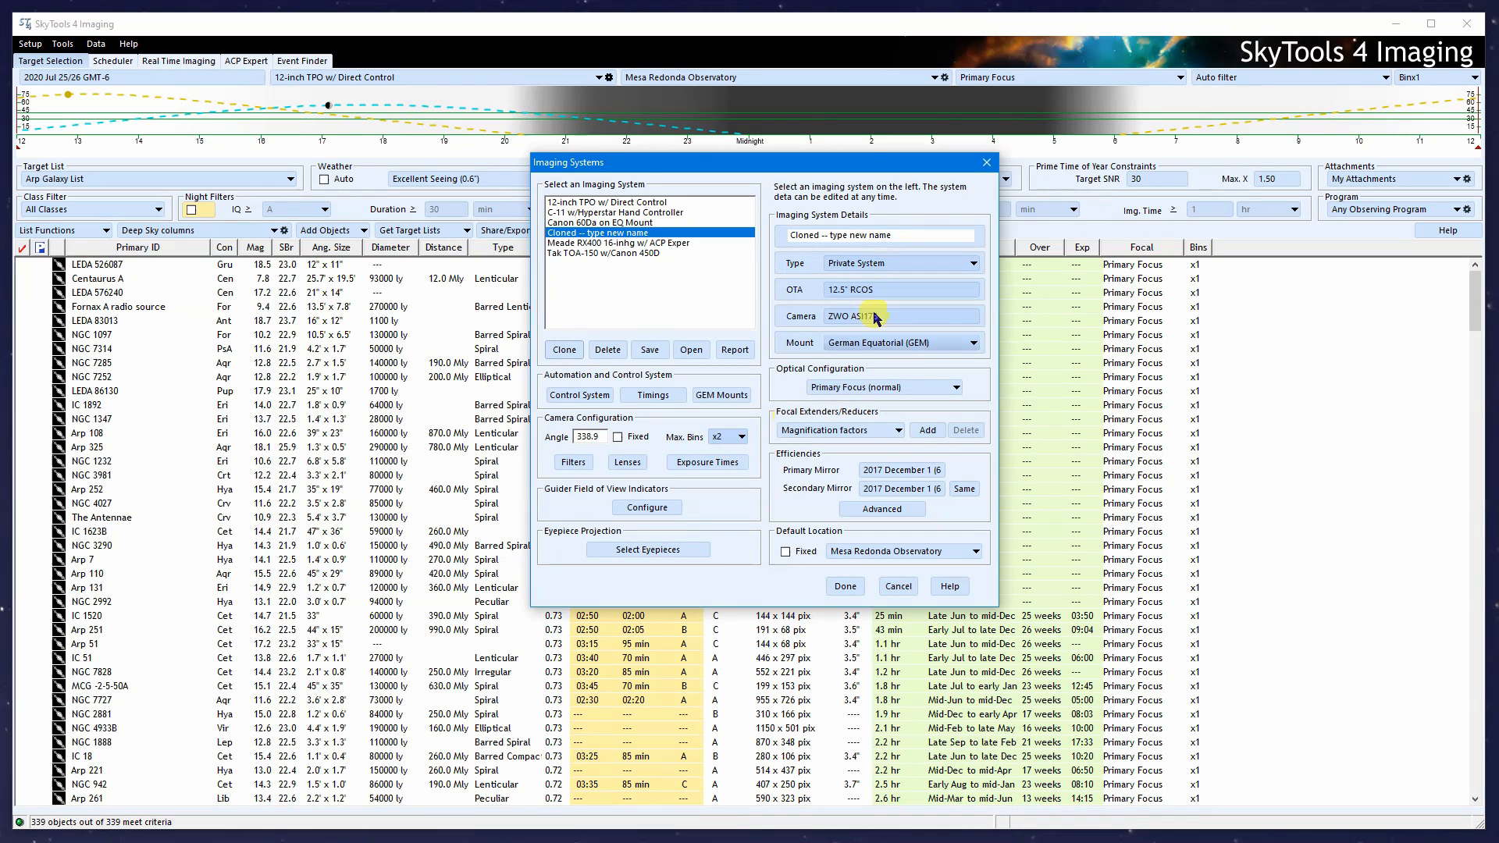
left_click_drag(897, 235, 764, 233)
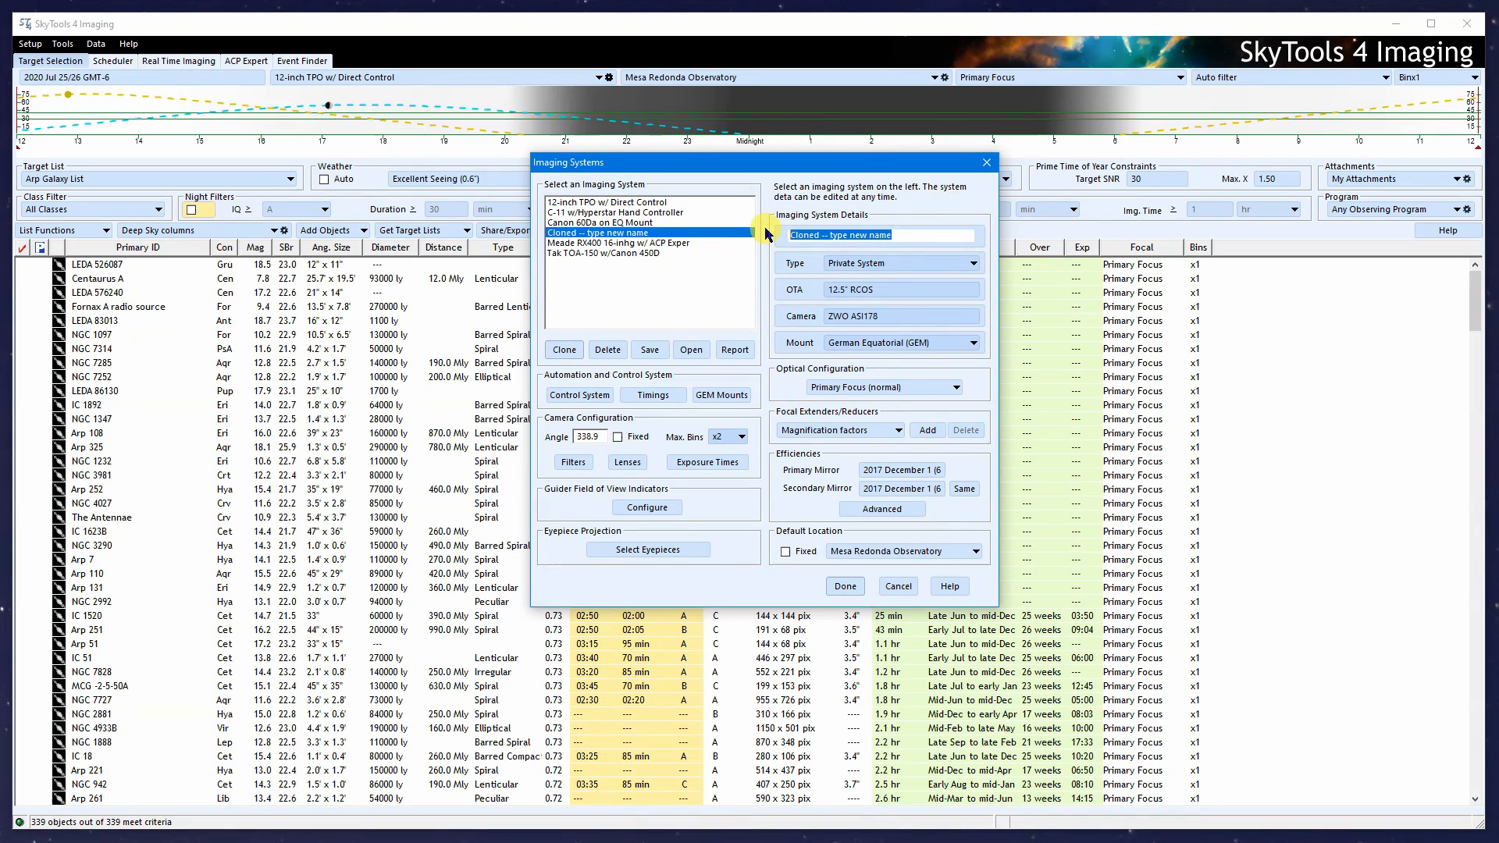
type("TPO 12-")
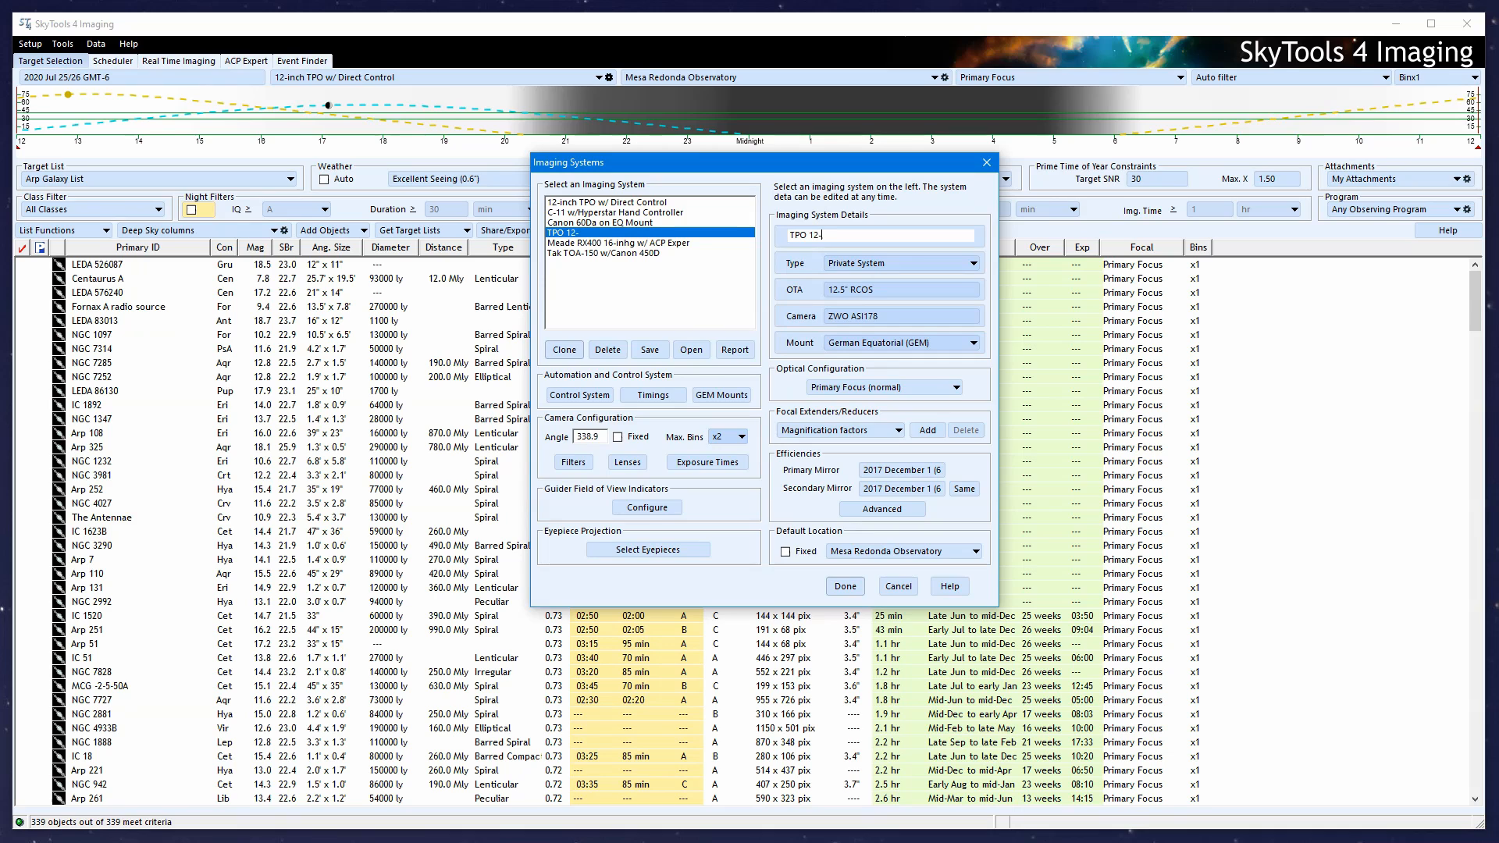
type("inch")
left_click(927, 269)
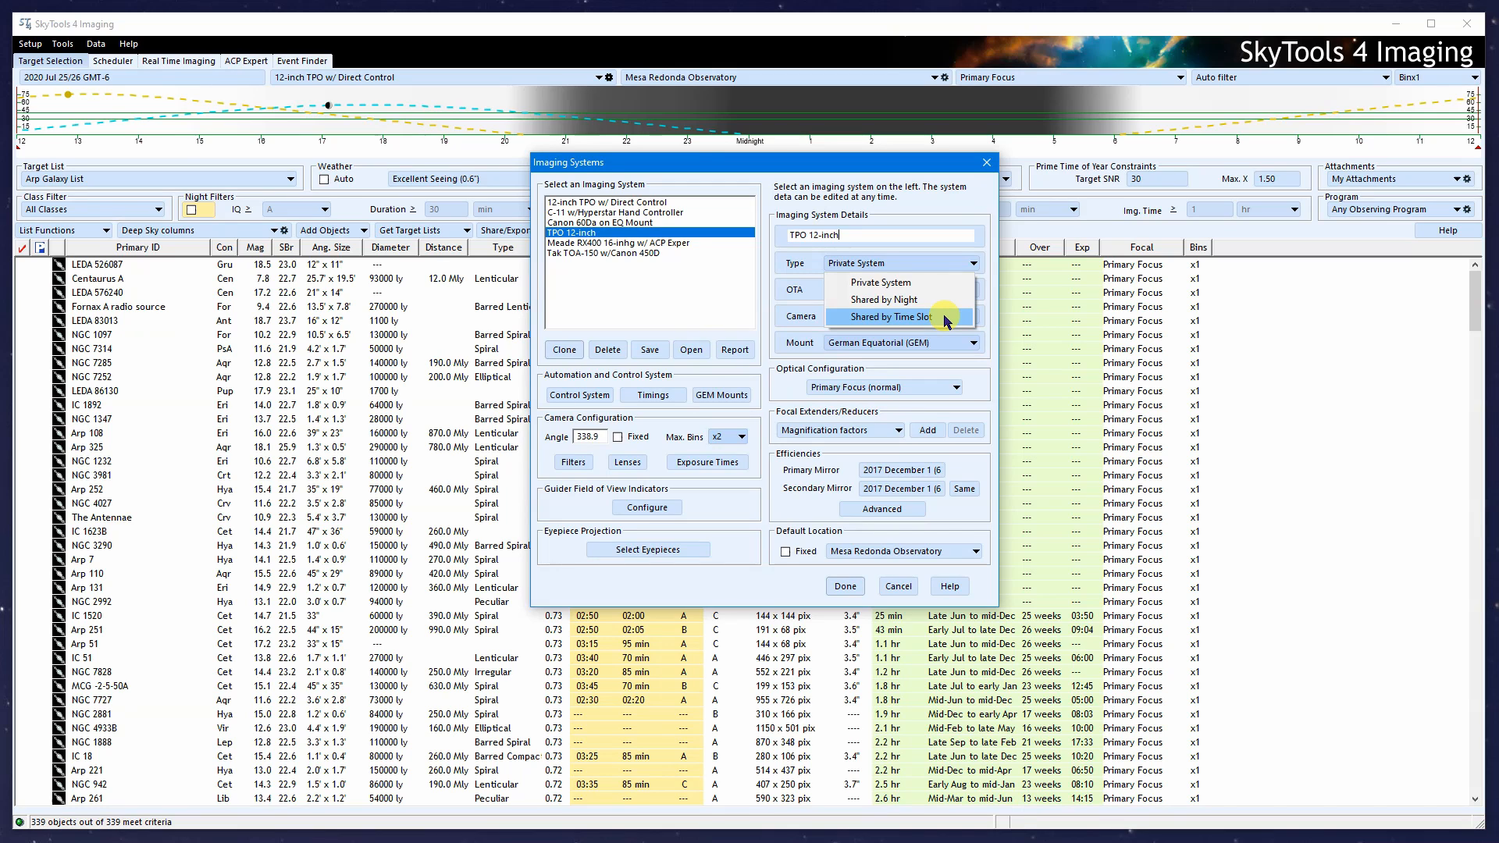
left_click(930, 289)
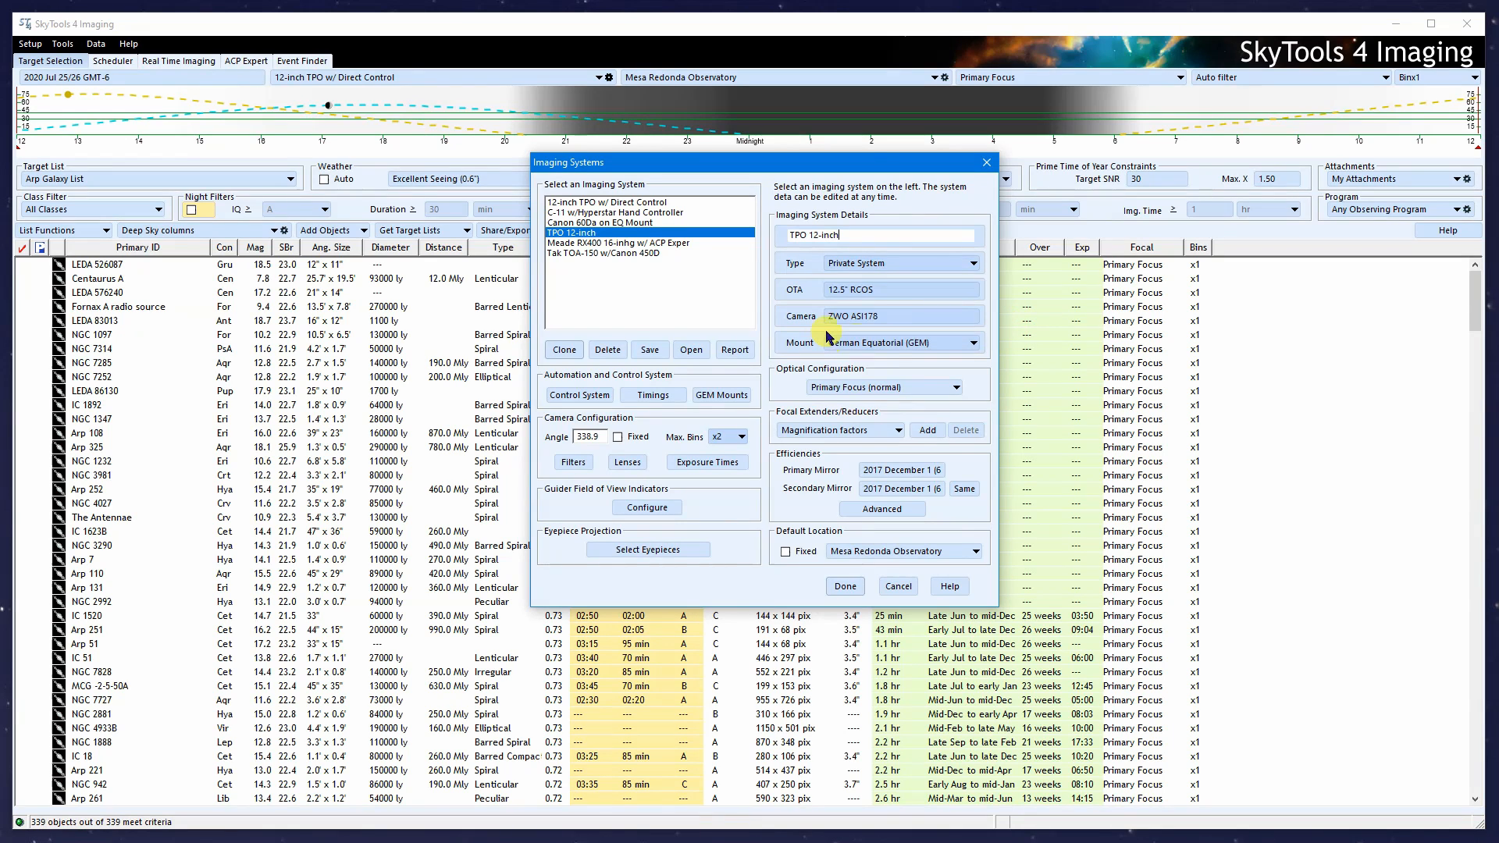
- Browse the predefined telescope pool for the system's OTA, filtering by Discovery and a 6" (155mm) aperture, without choosing one
left_click(900, 293)
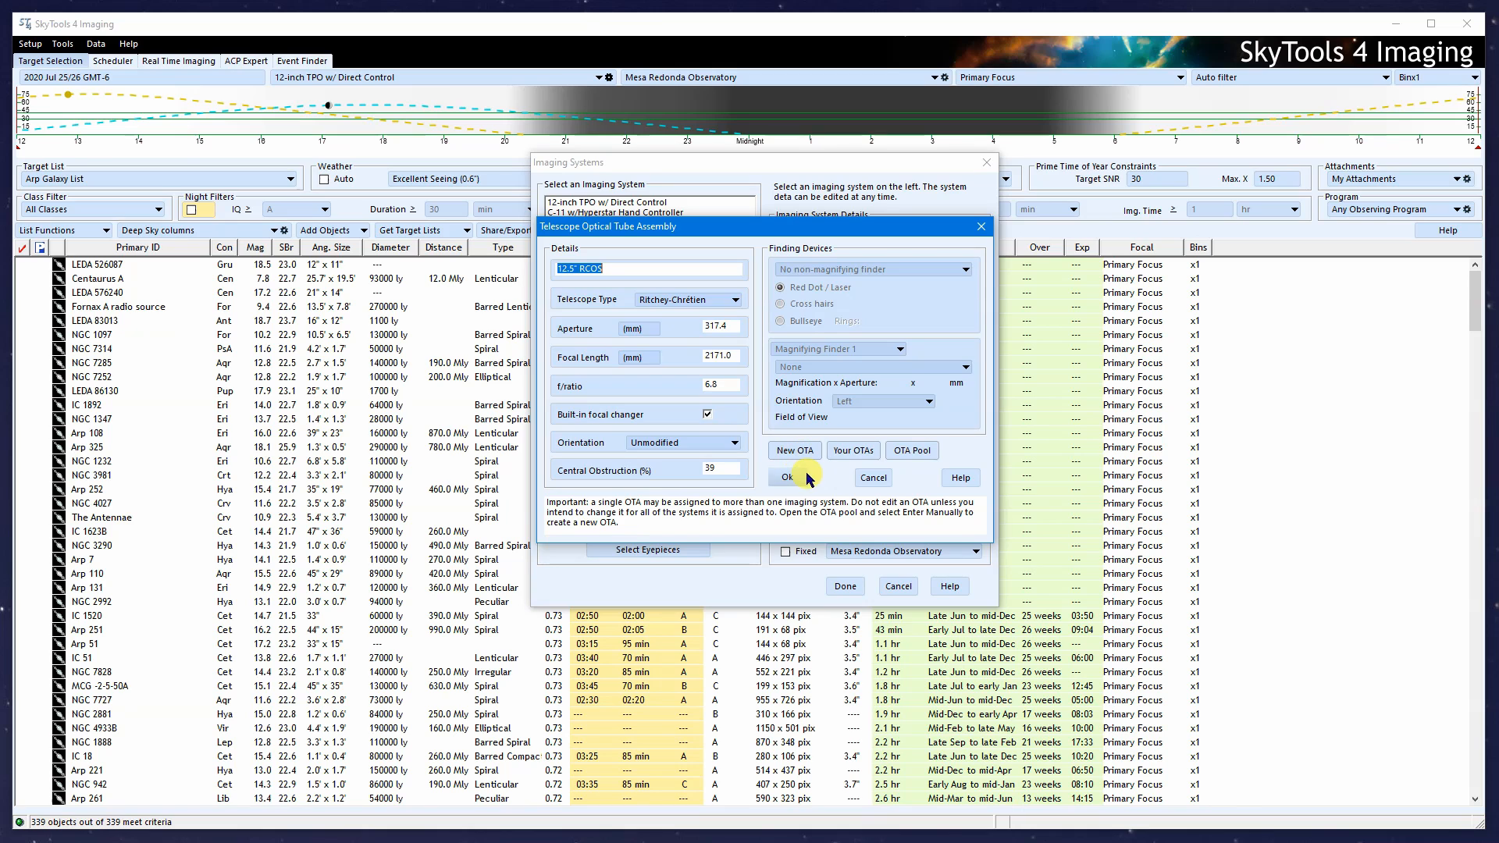
left_click(920, 457)
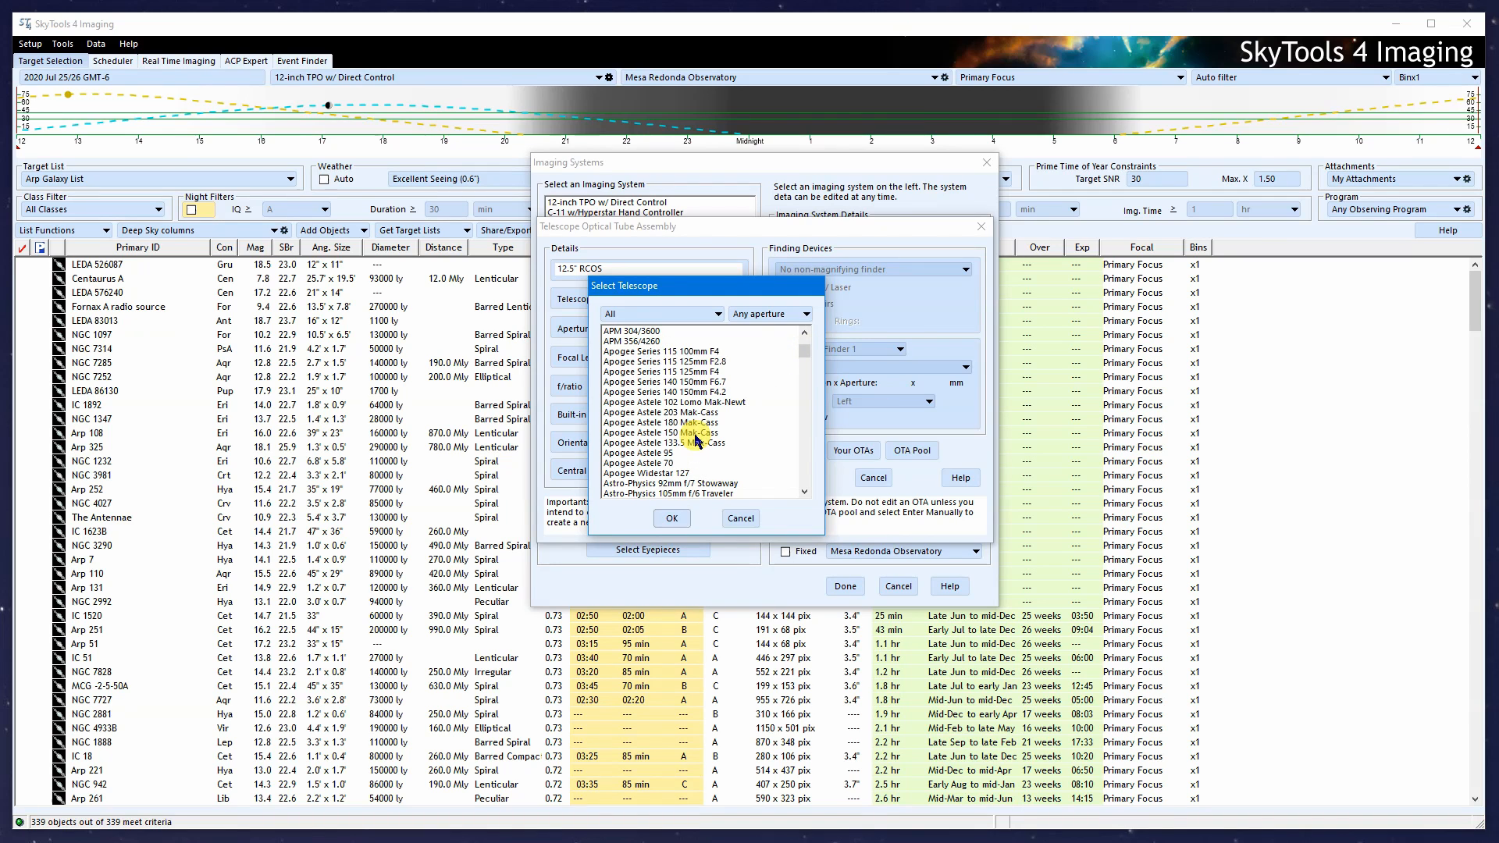
left_click(662, 315)
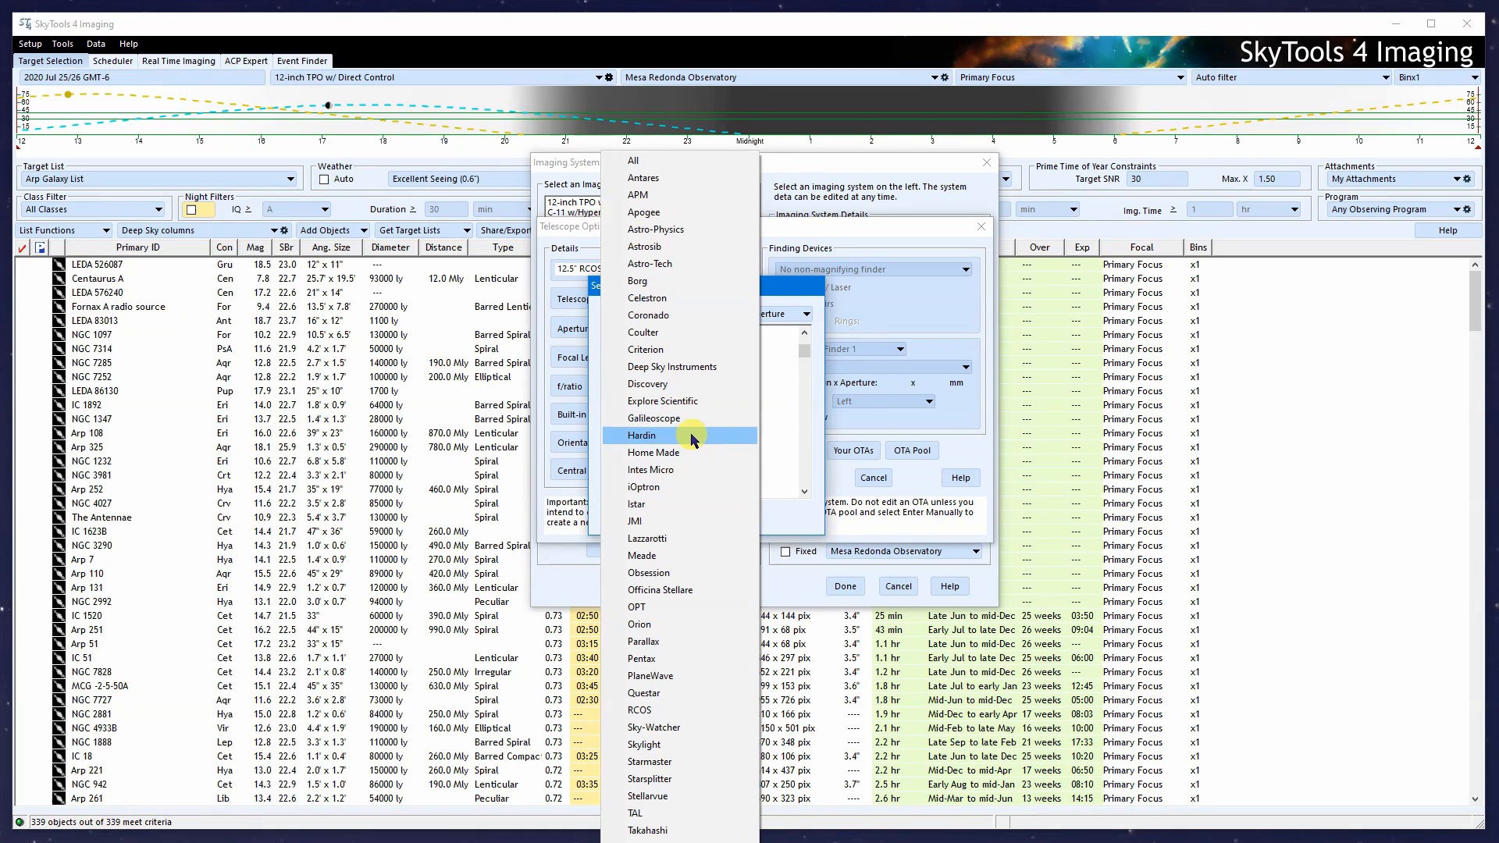
left_click(683, 384)
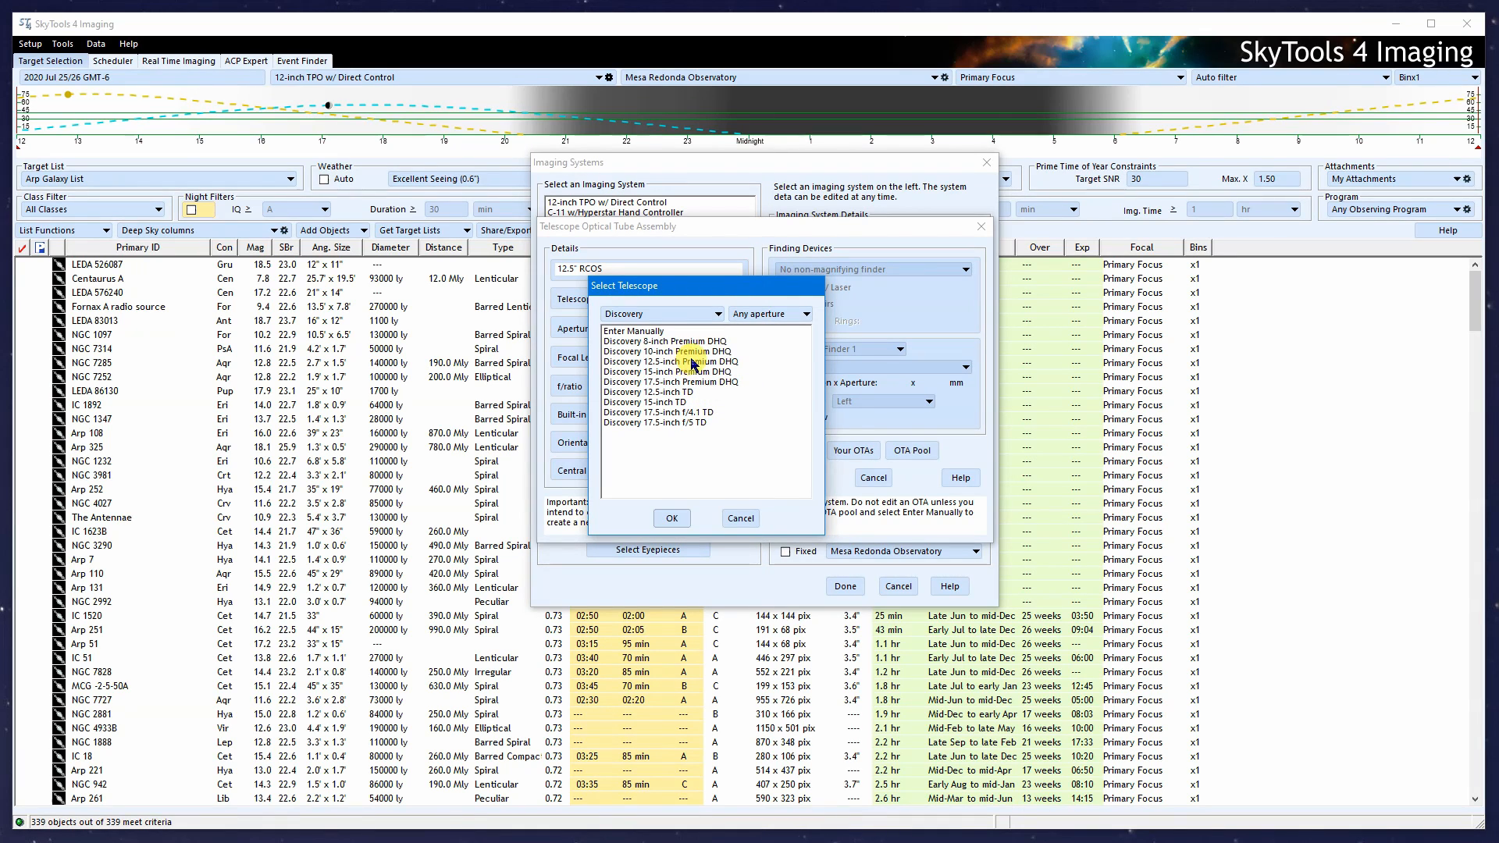
left_click(775, 313)
left_click(776, 367)
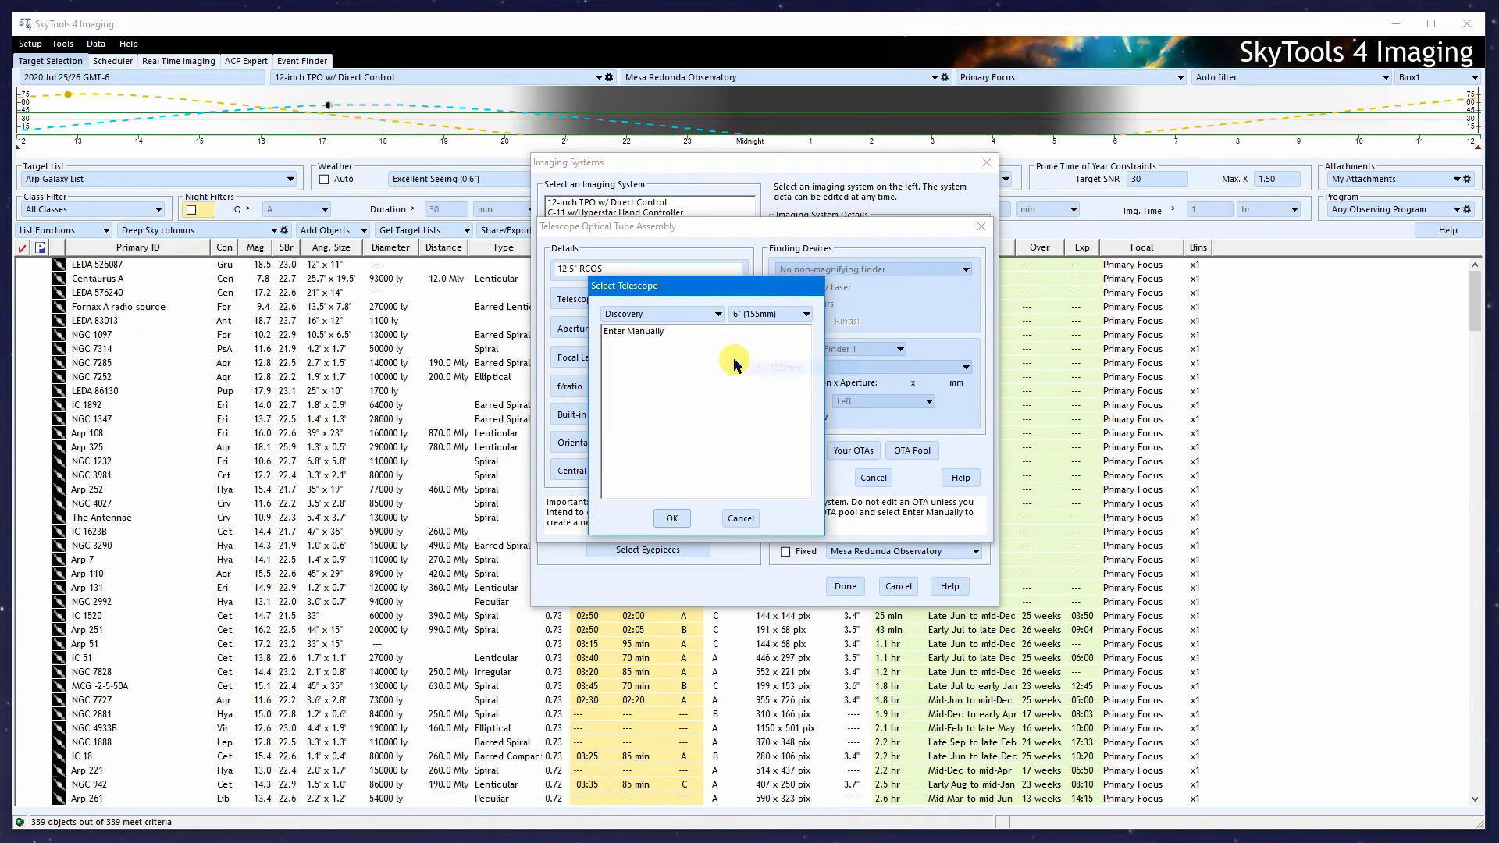
left_click(740, 520)
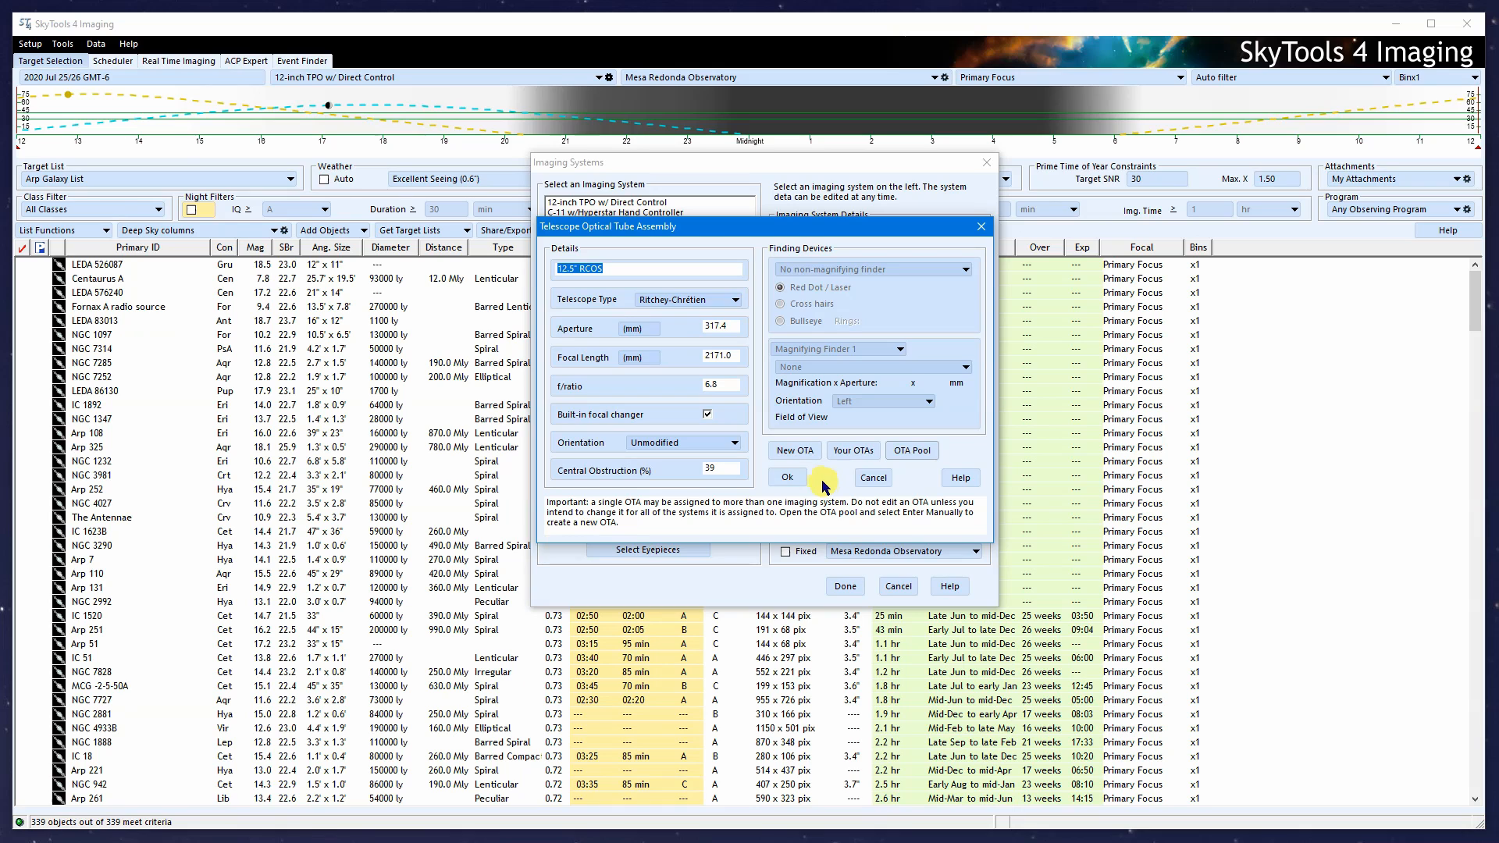
- Create a new OTA named TPO 12-inch with the telescope type Ritchey-Chrétien
left_click(794, 451)
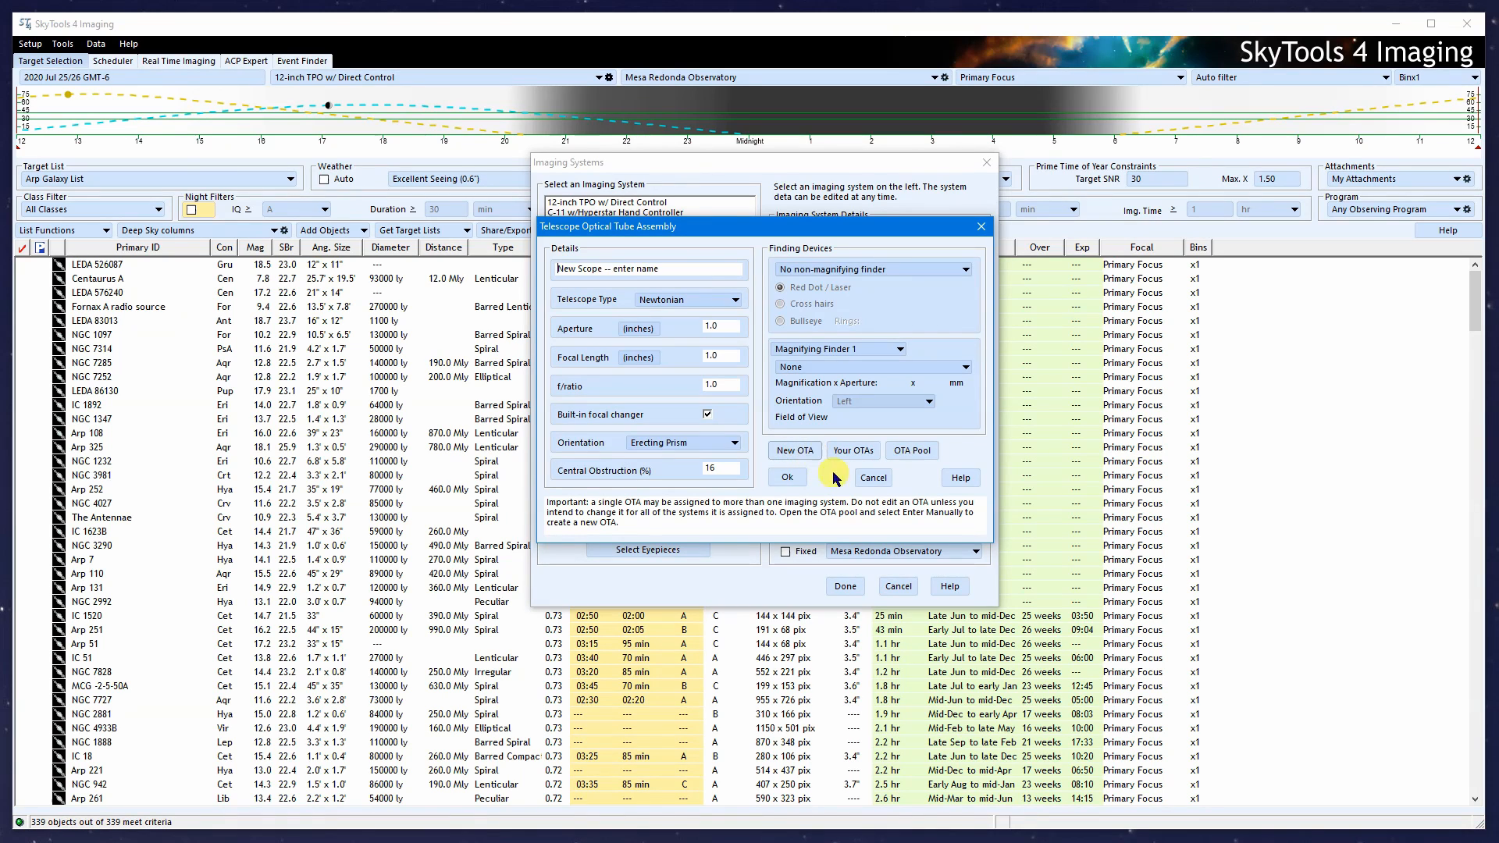
left_click_drag(669, 268, 504, 269)
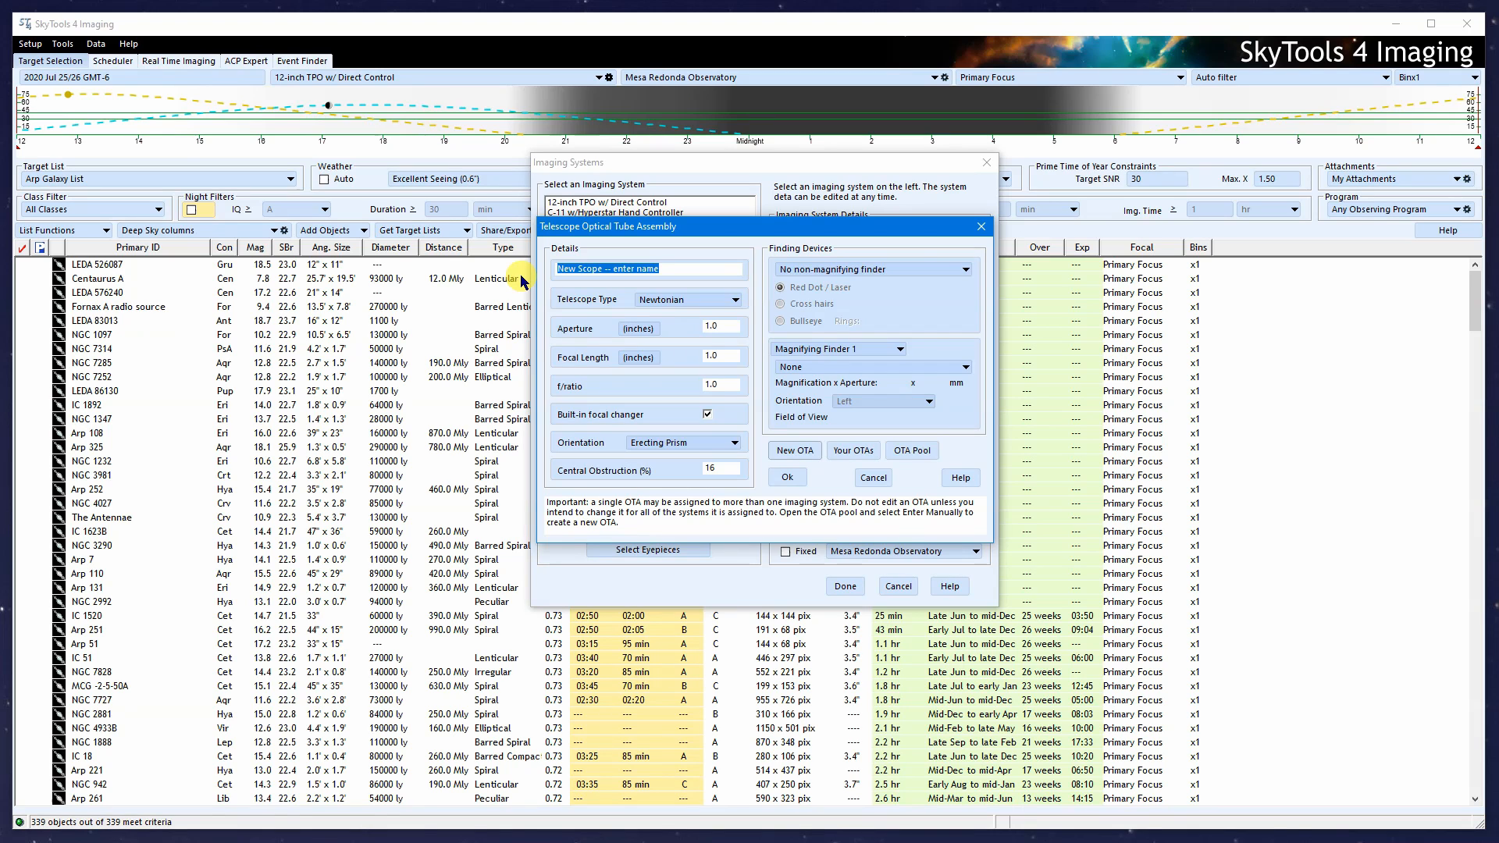
type("TPO 12-inch")
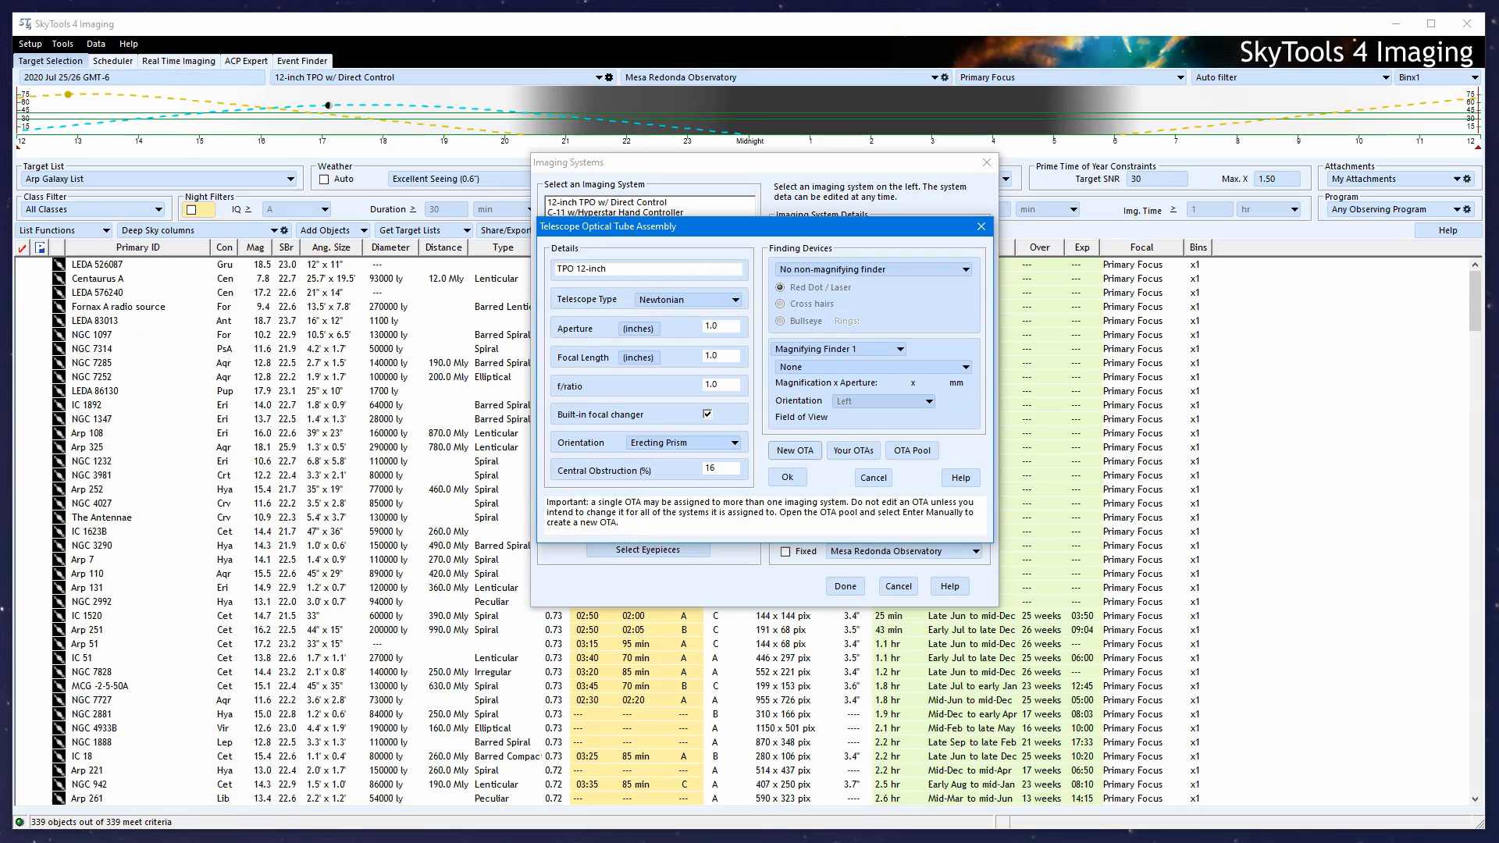
left_click(676, 301)
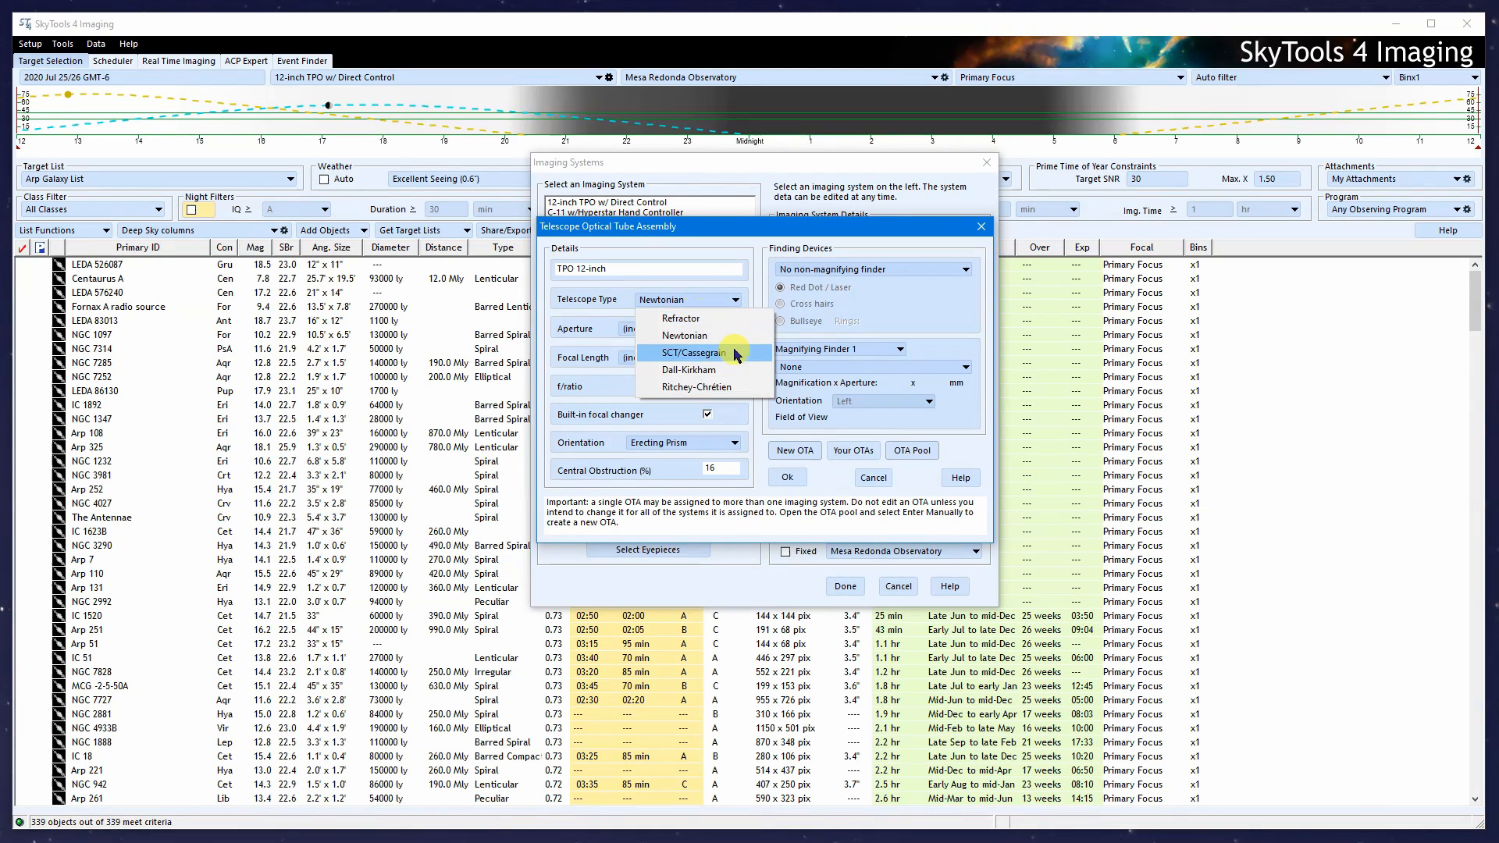
left_click(741, 387)
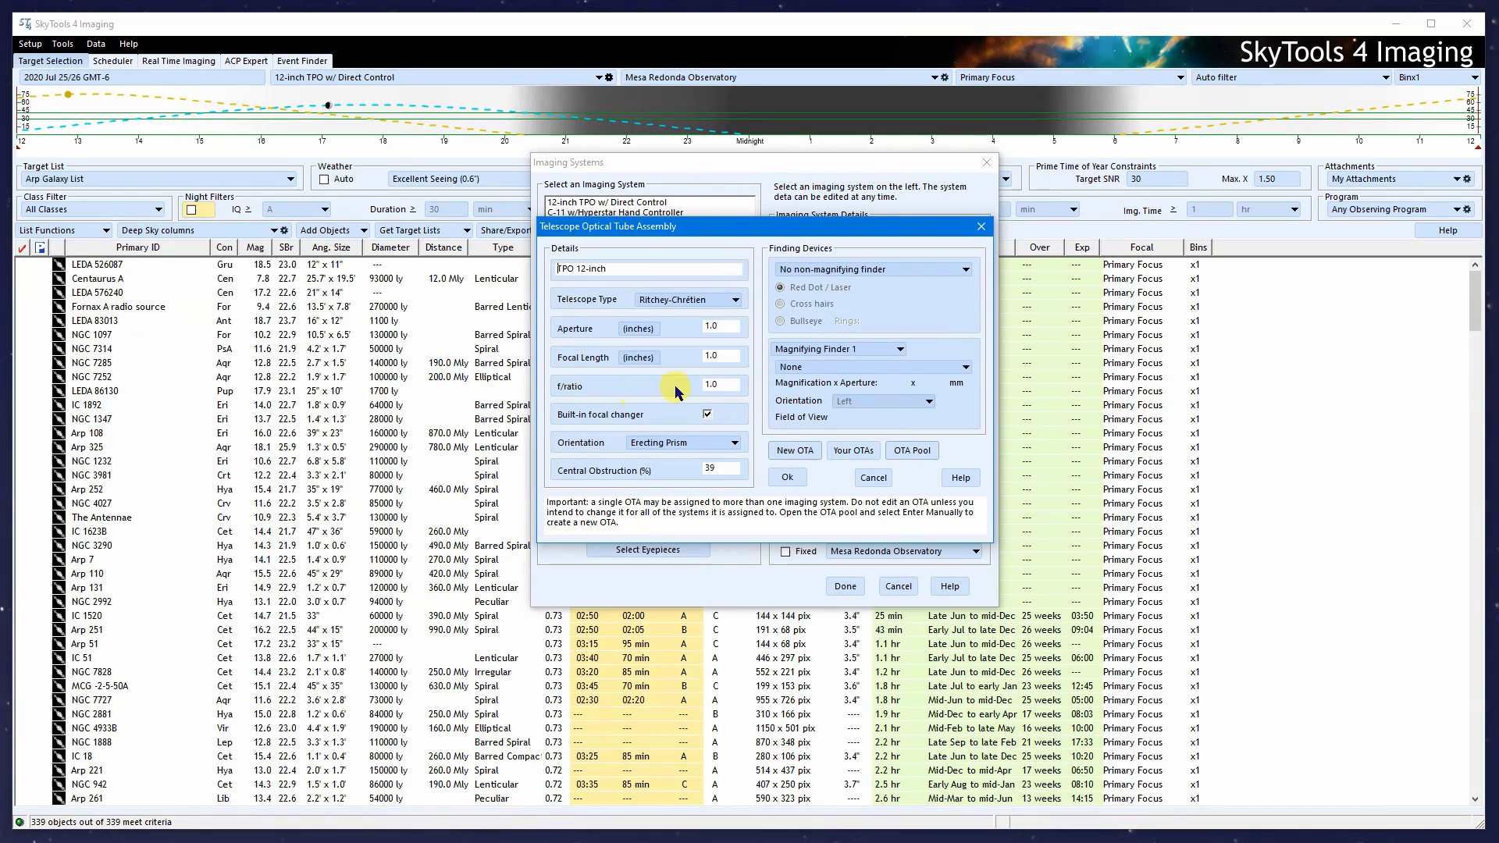
- Switch the OTA's units to millimetres and set the aperture to 305 mm and the focal length to 2440 mm
left_click(641, 328)
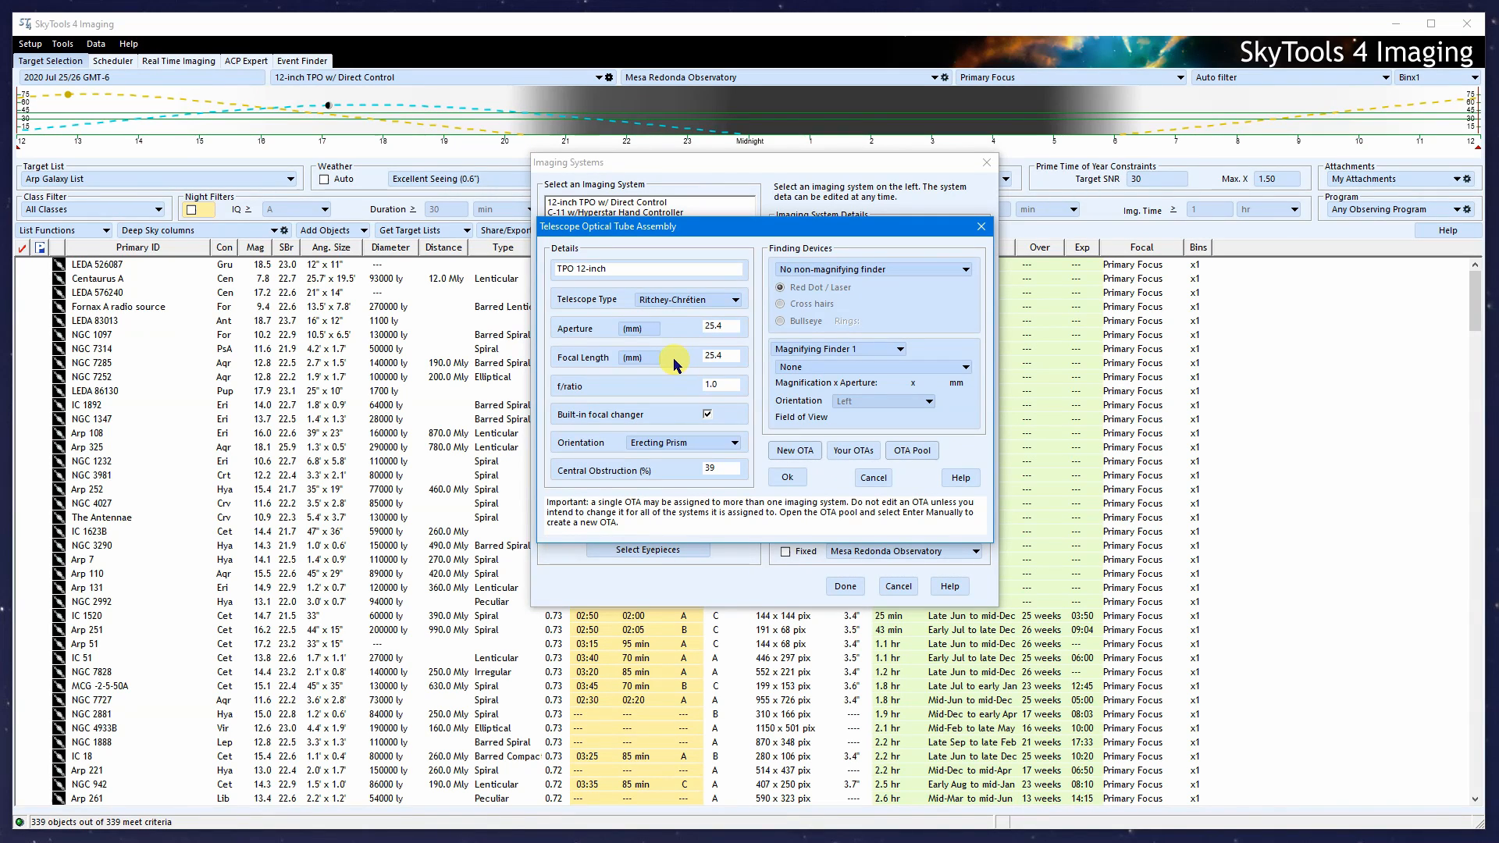
left_click_drag(728, 327, 682, 327)
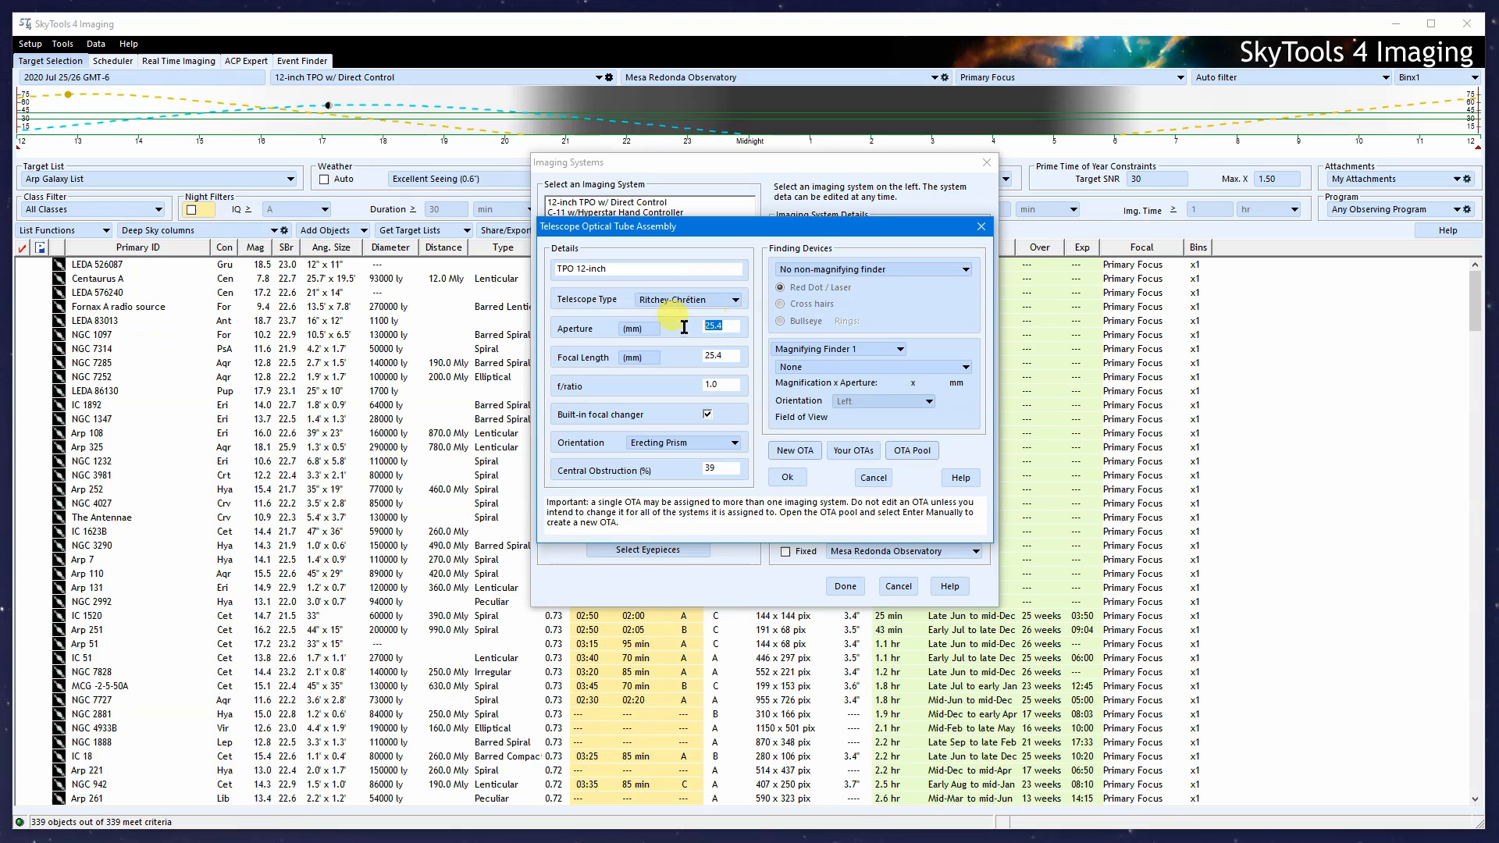
type("305")
left_click_drag(737, 355, 670, 351)
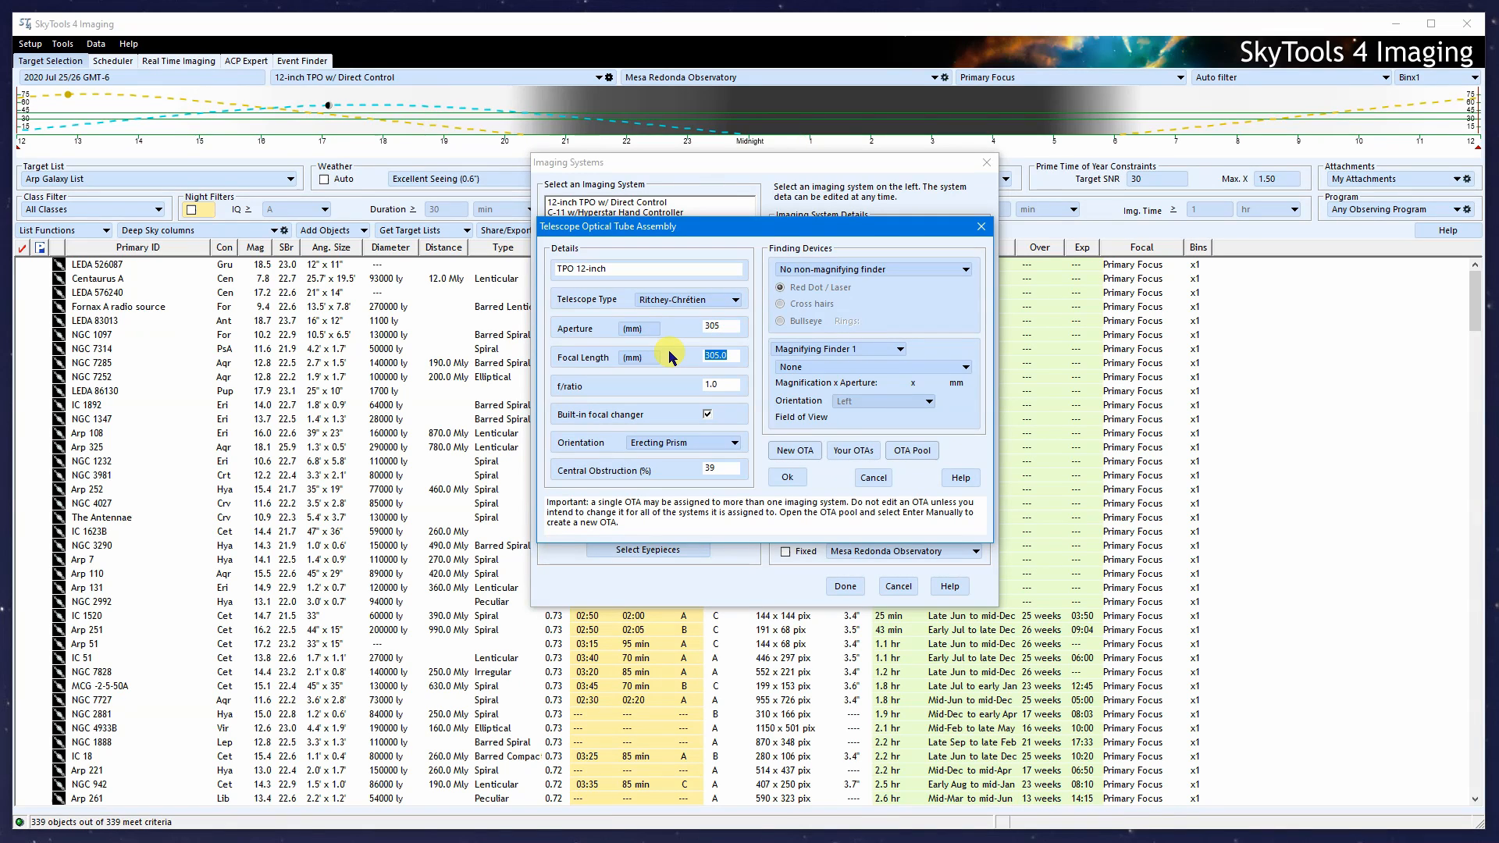
type("2440")
- Set the OTA's f/ratio to 6, orientation to Unmodified and central obstruction to 48%, and accept the OTA for the system
double_click(736, 384)
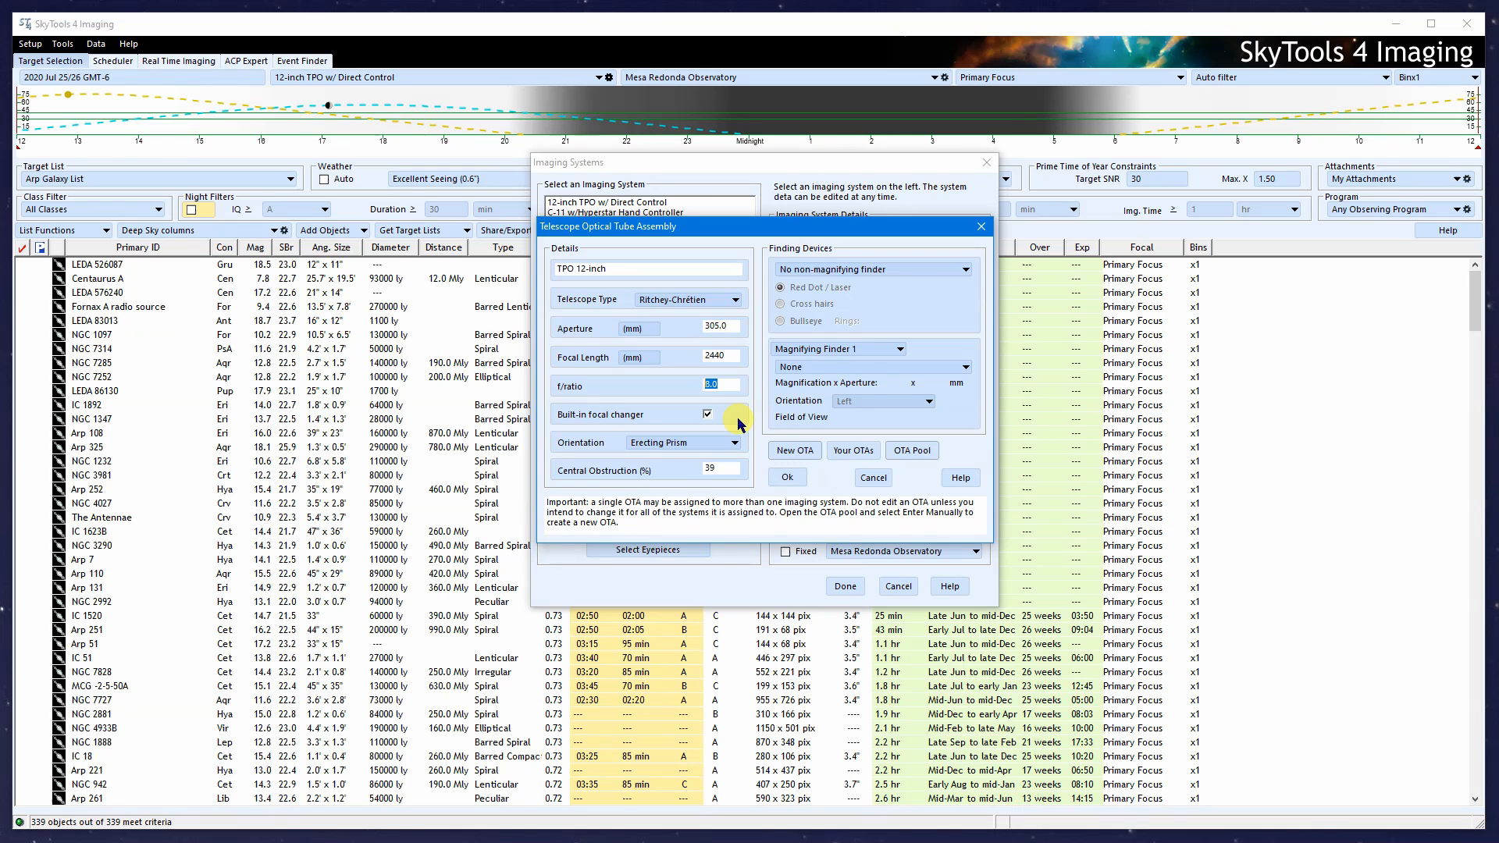
type("6")
left_click(692, 442)
left_click(677, 458)
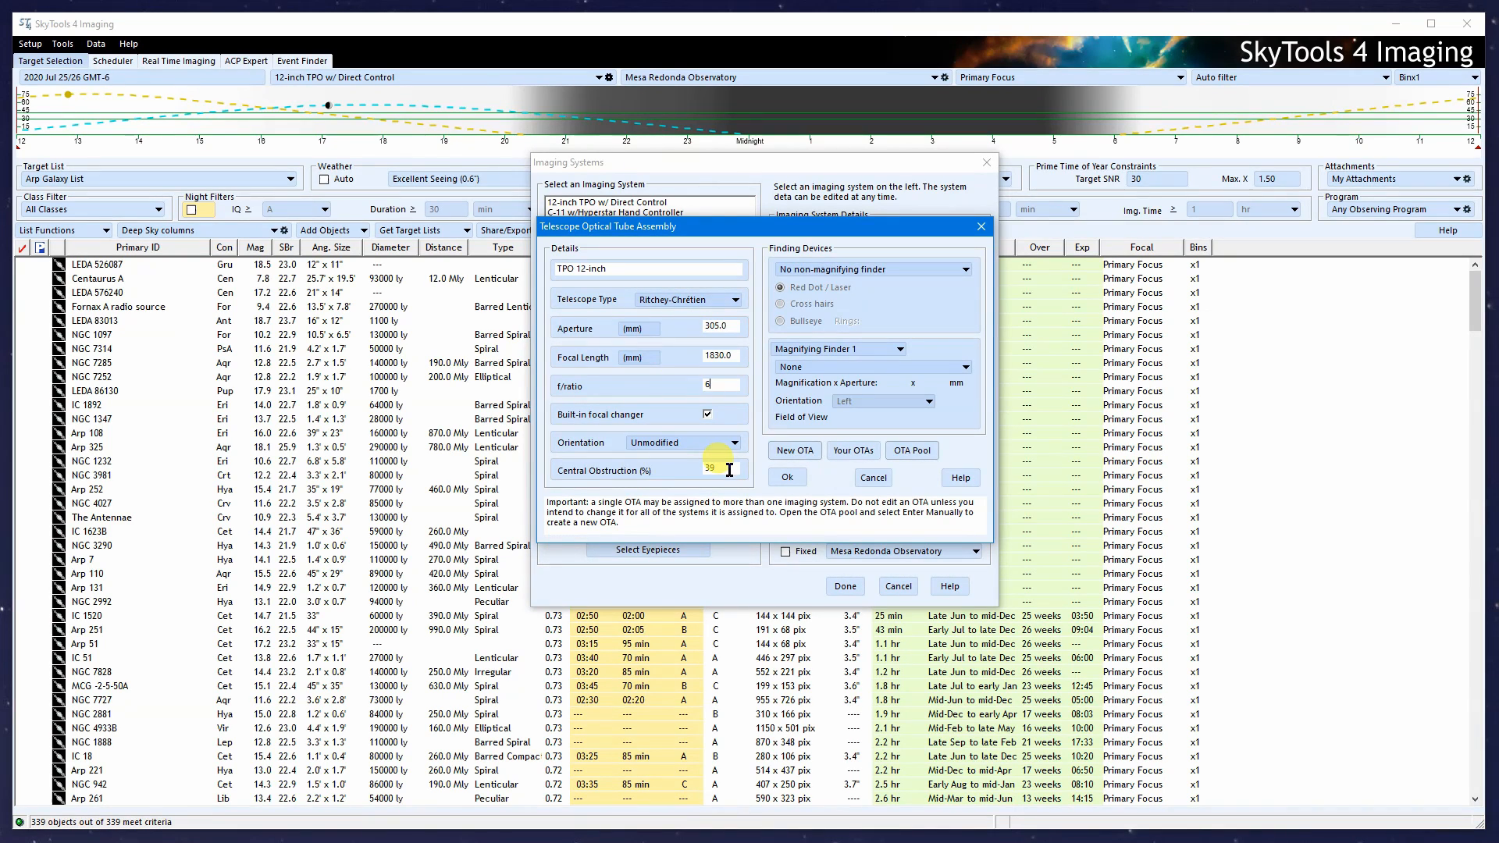
left_click_drag(733, 468, 688, 474)
type("48")
left_click(786, 479)
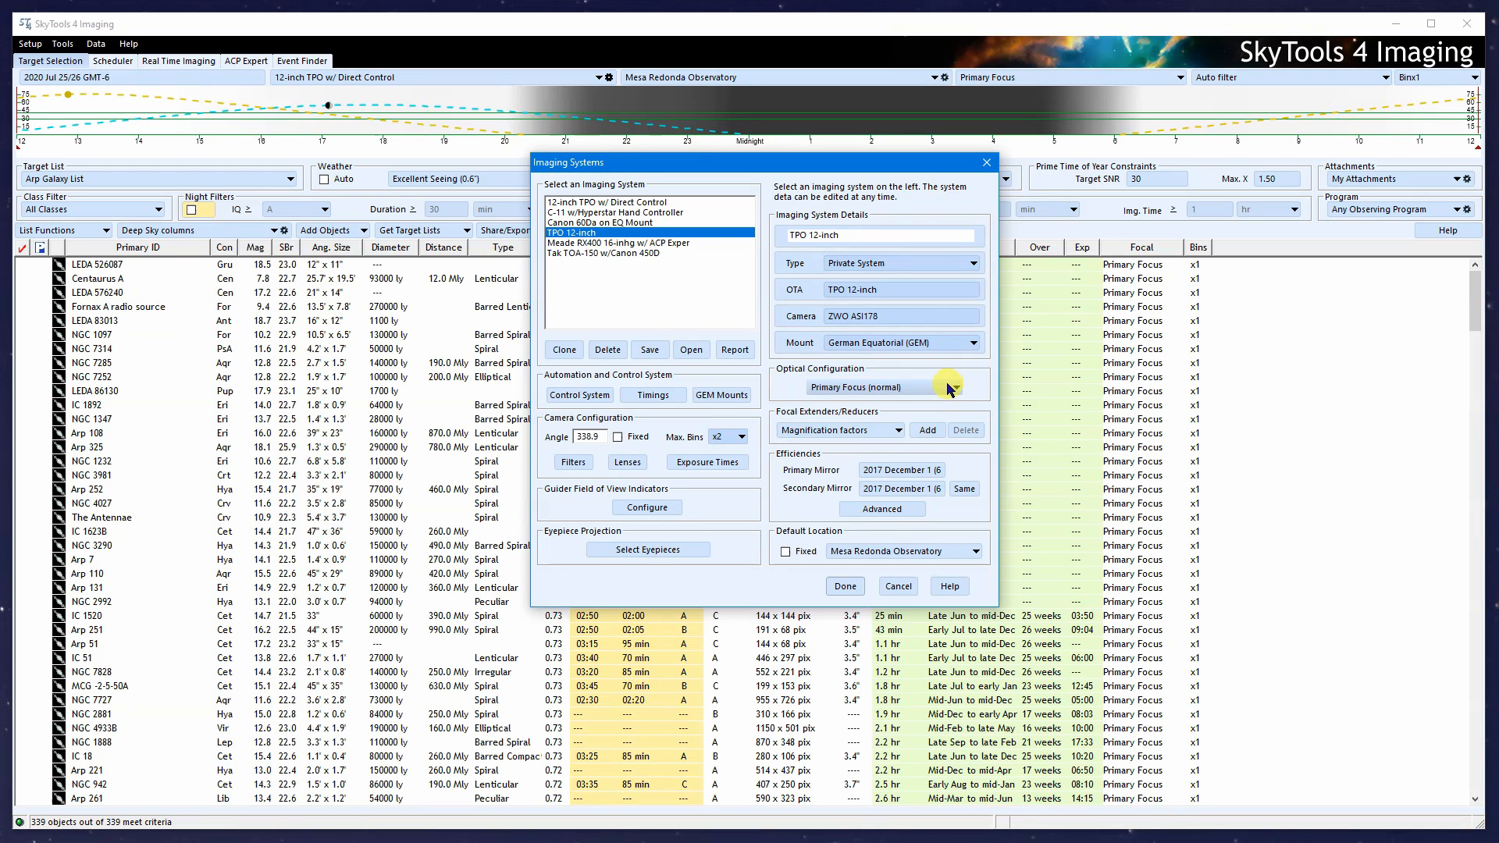
- Open the TPO 12-inch system's camera data and browse the CCD models in the predefined camera pool
left_click(887, 319)
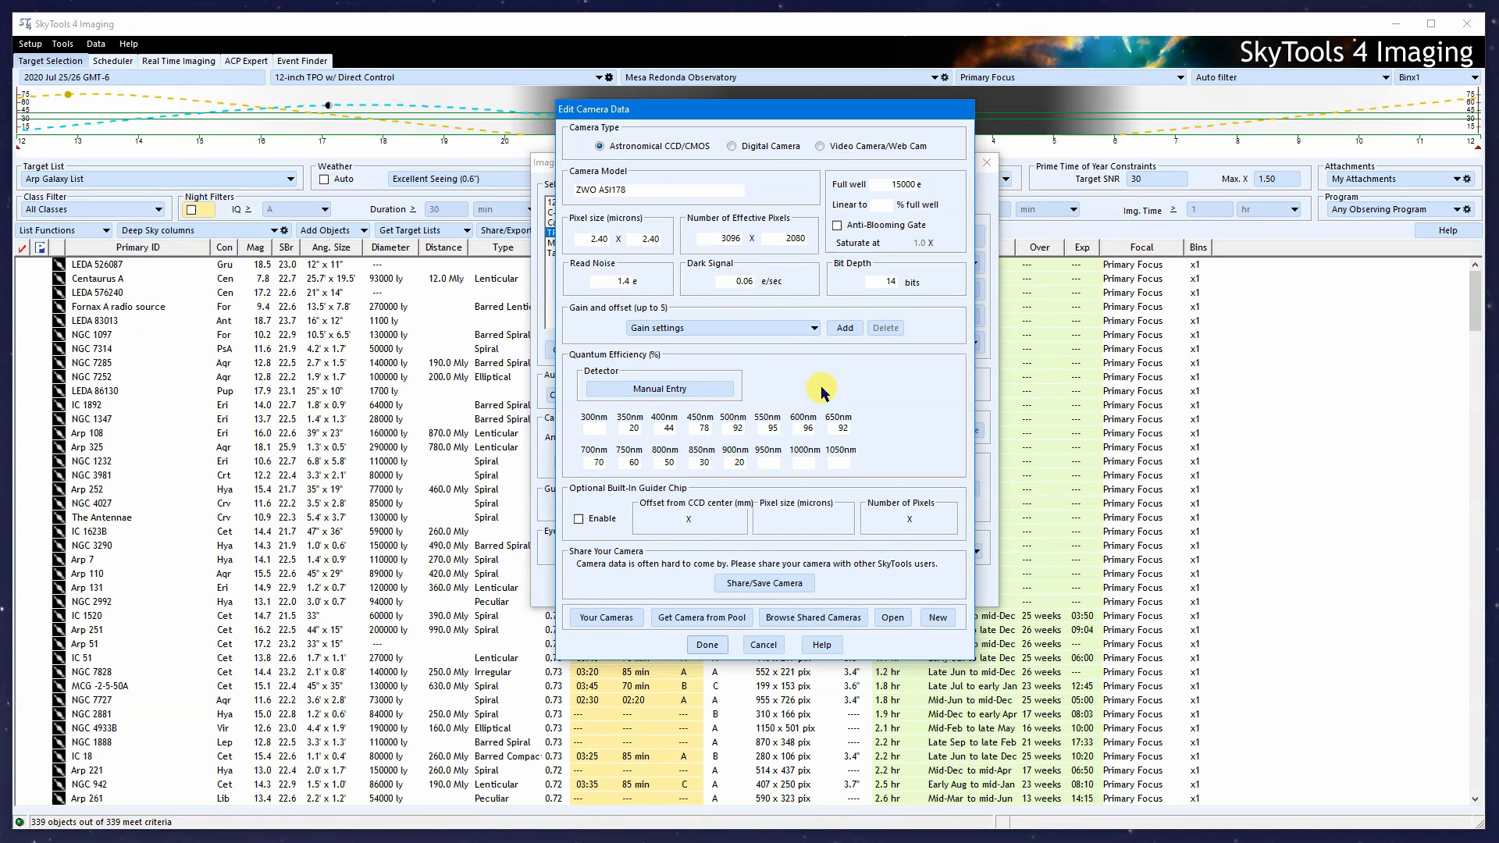
left_click(690, 622)
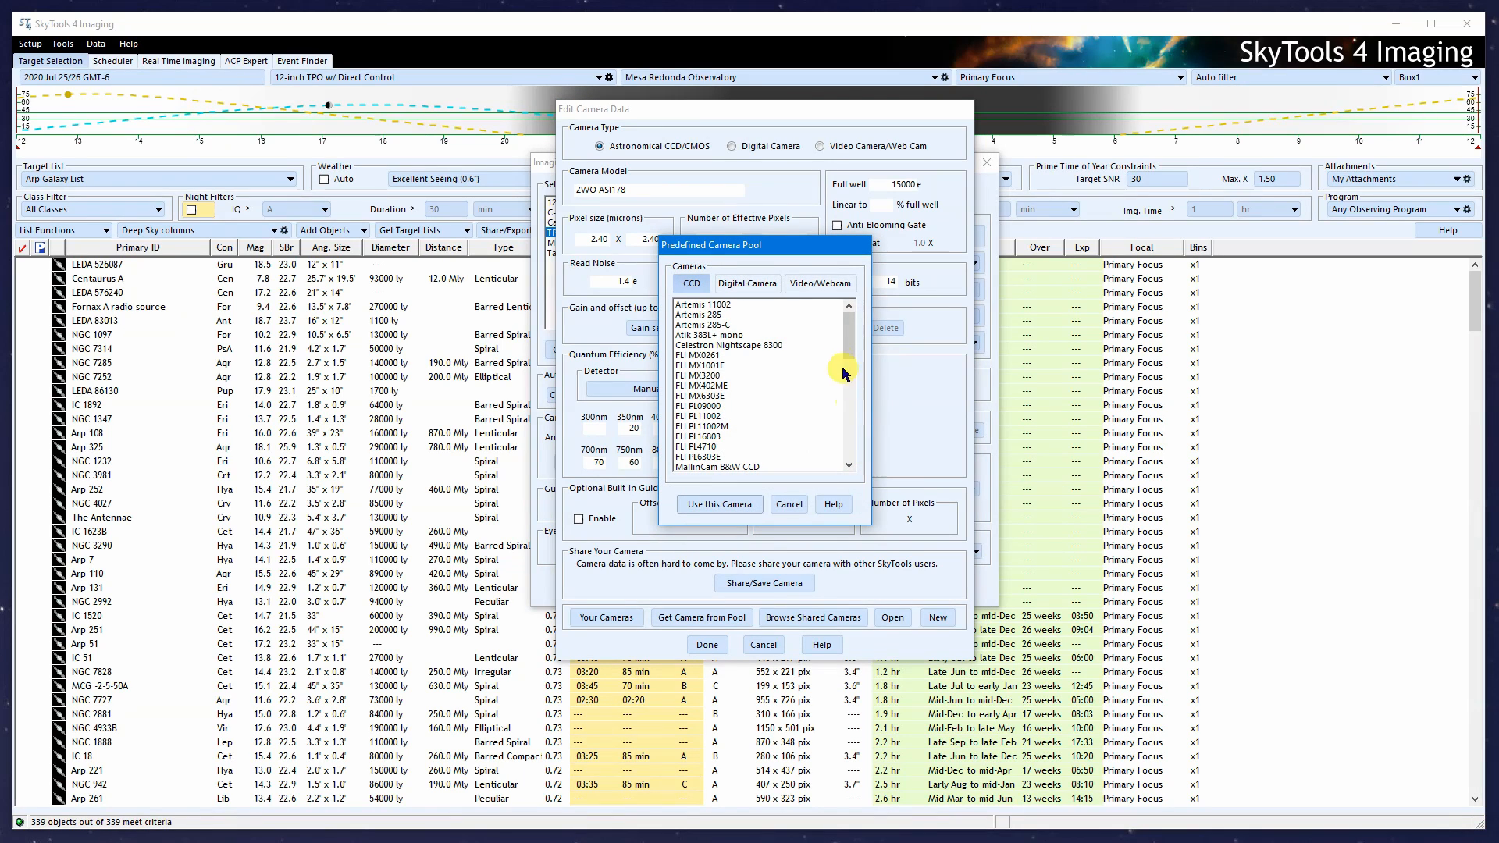
left_click_drag(849, 347, 857, 381)
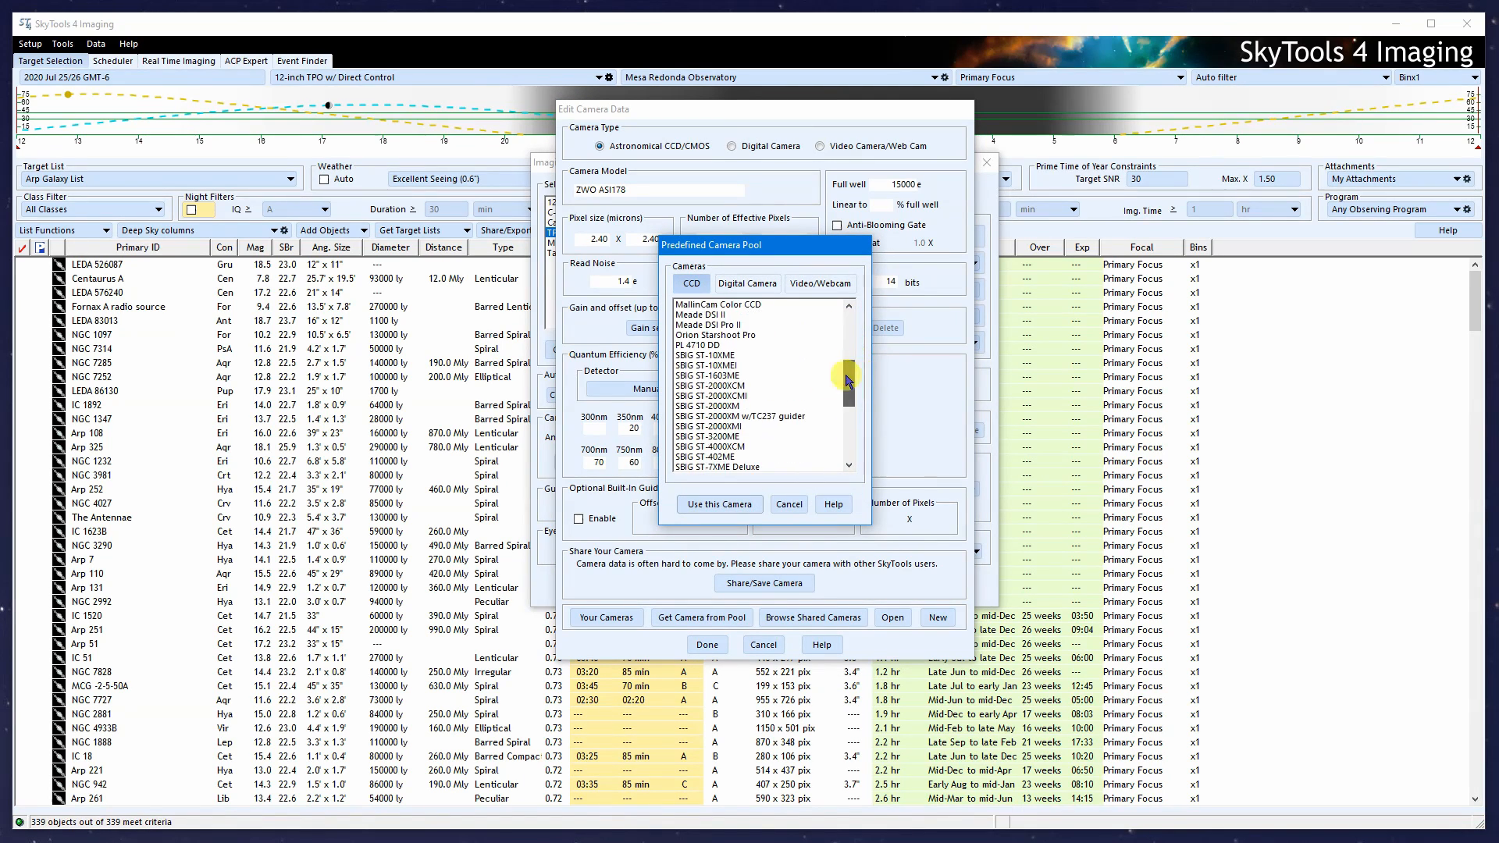
left_click(790, 506)
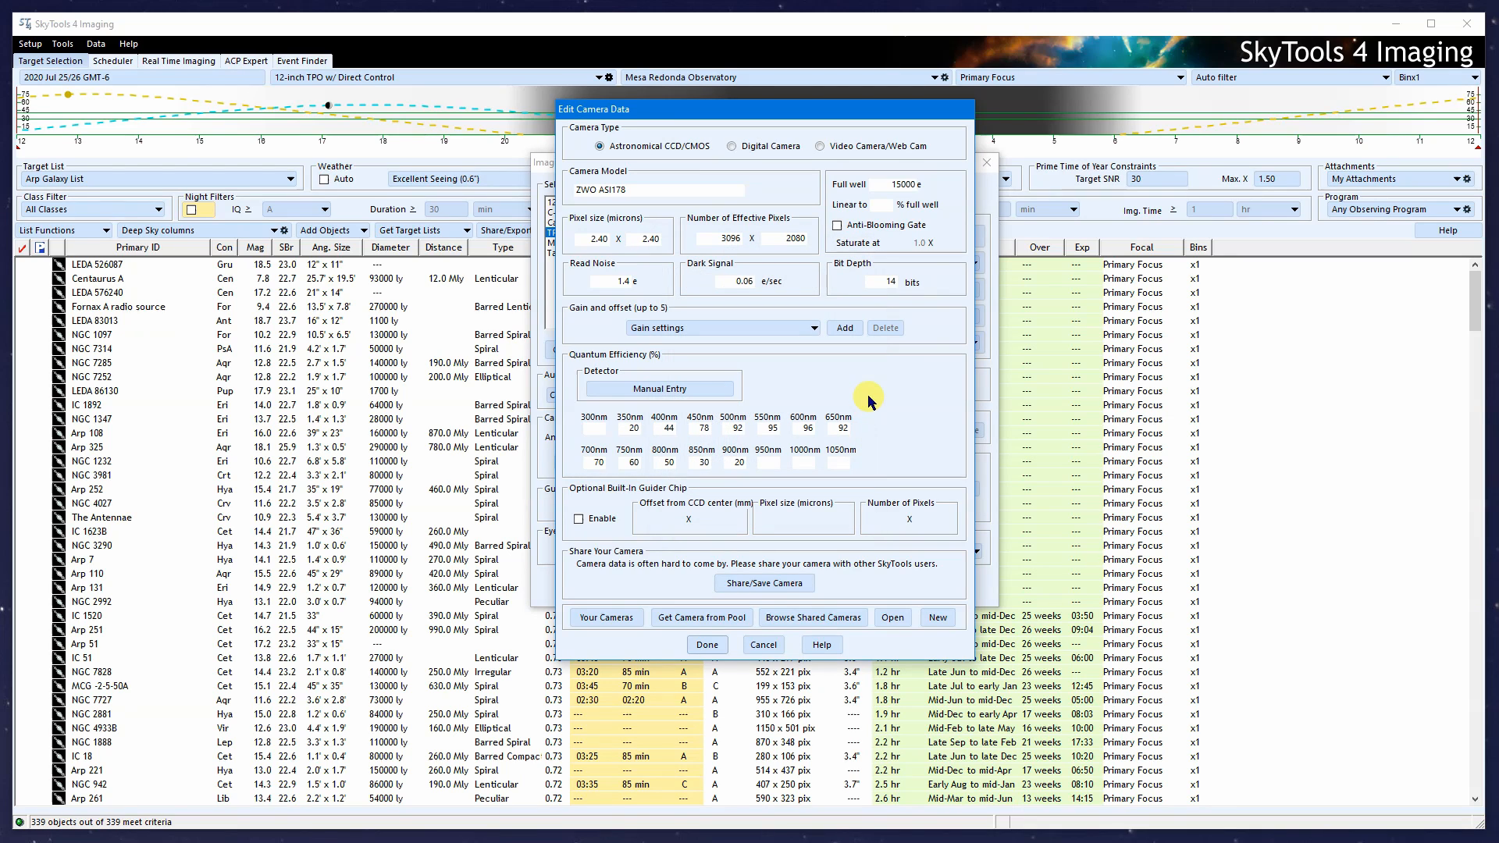
- Browse the cameras shared by other users, highlight a Nikon D810 entry and close the list without importing it
left_click(828, 619)
left_click_drag(994, 370, 954, 393)
left_click(739, 399)
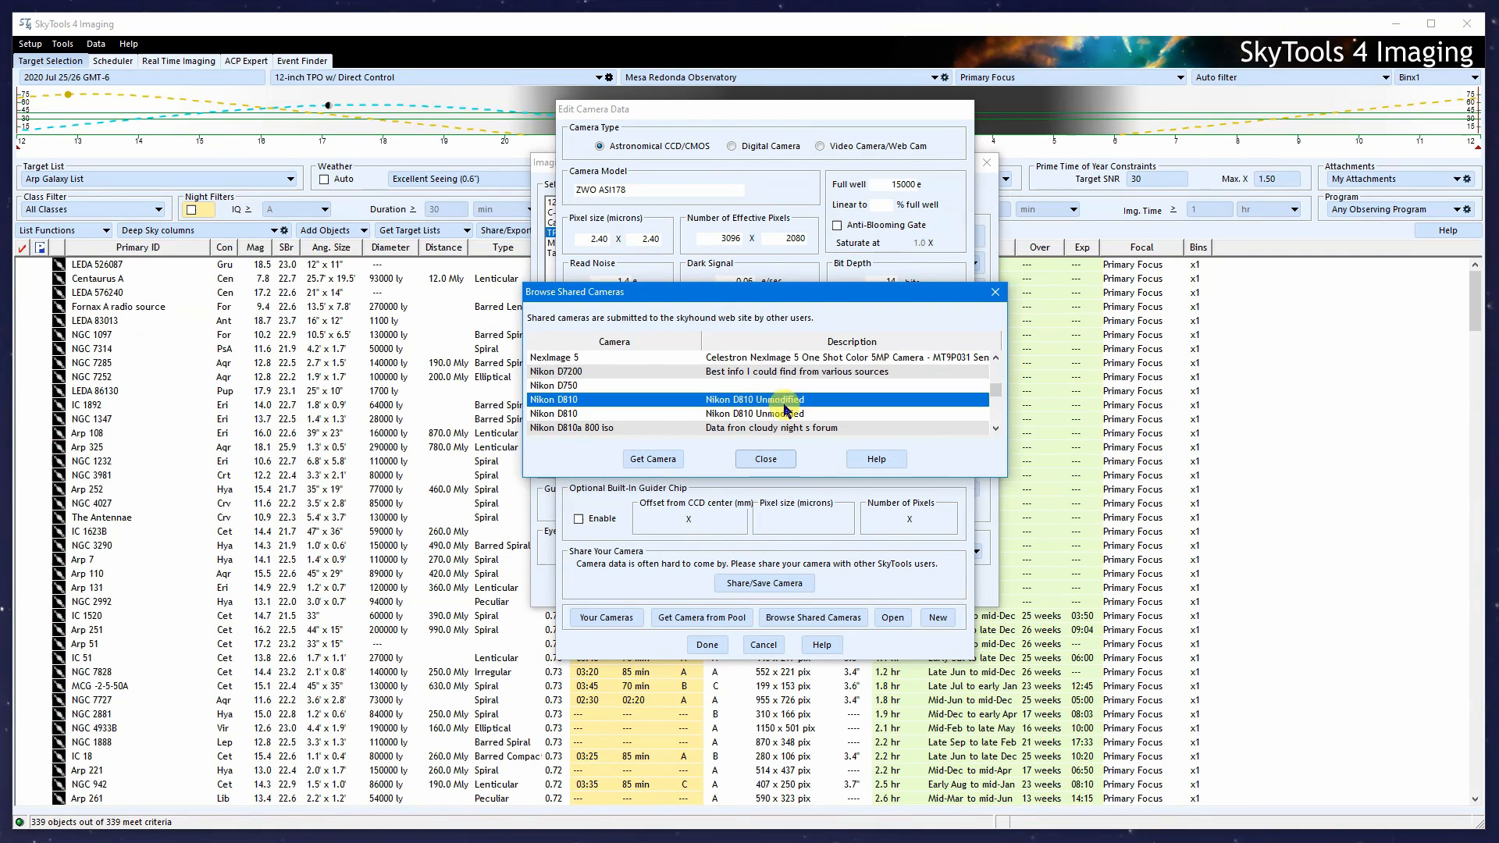
left_click(768, 461)
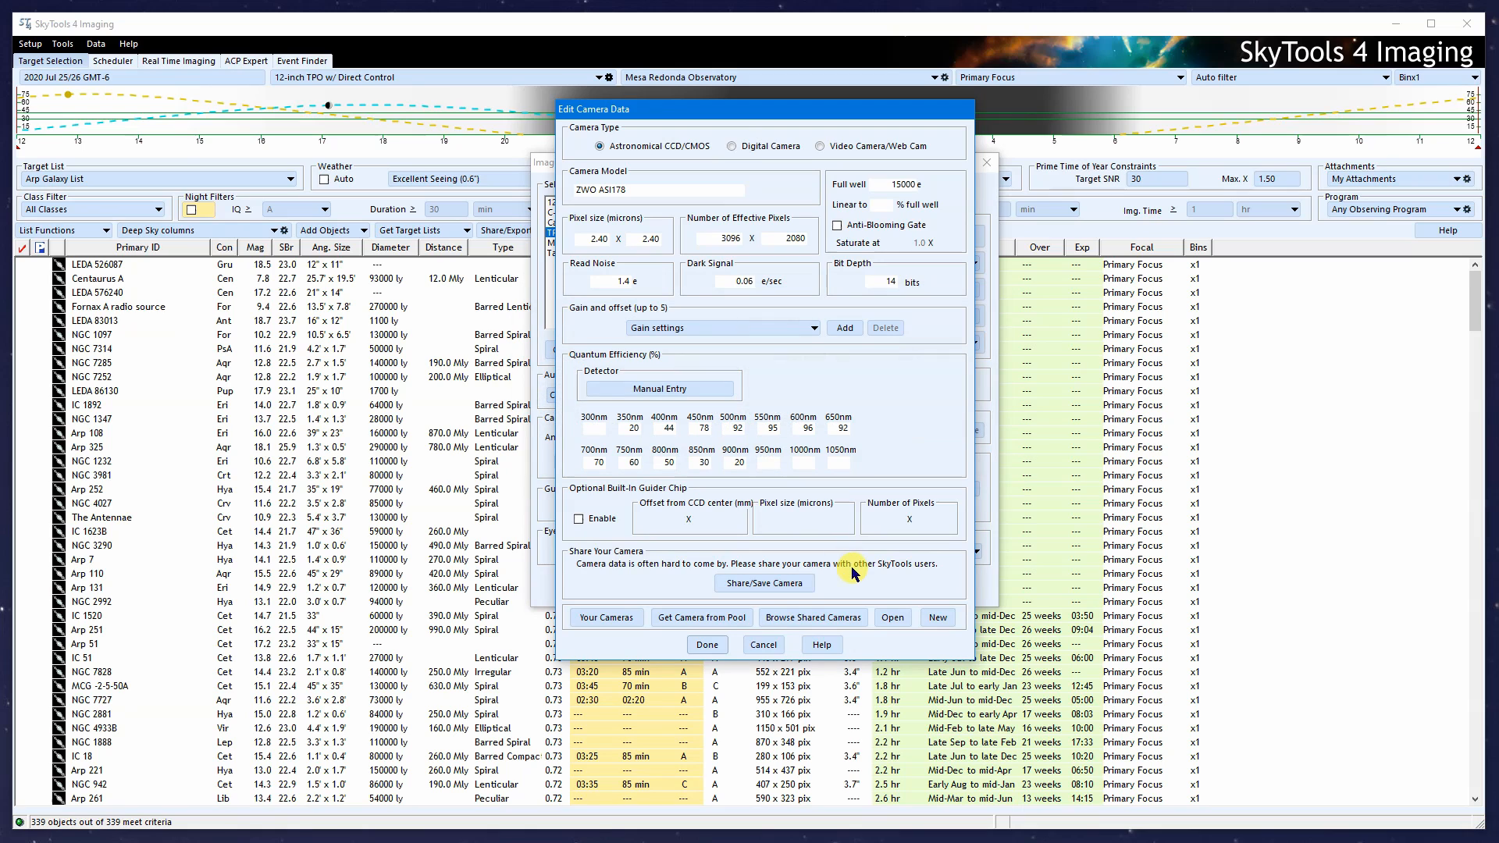
- Check the list of own saved cameras, and load the SBIG STL-6303E CCD from the predefined camera pool instead
left_click(616, 625)
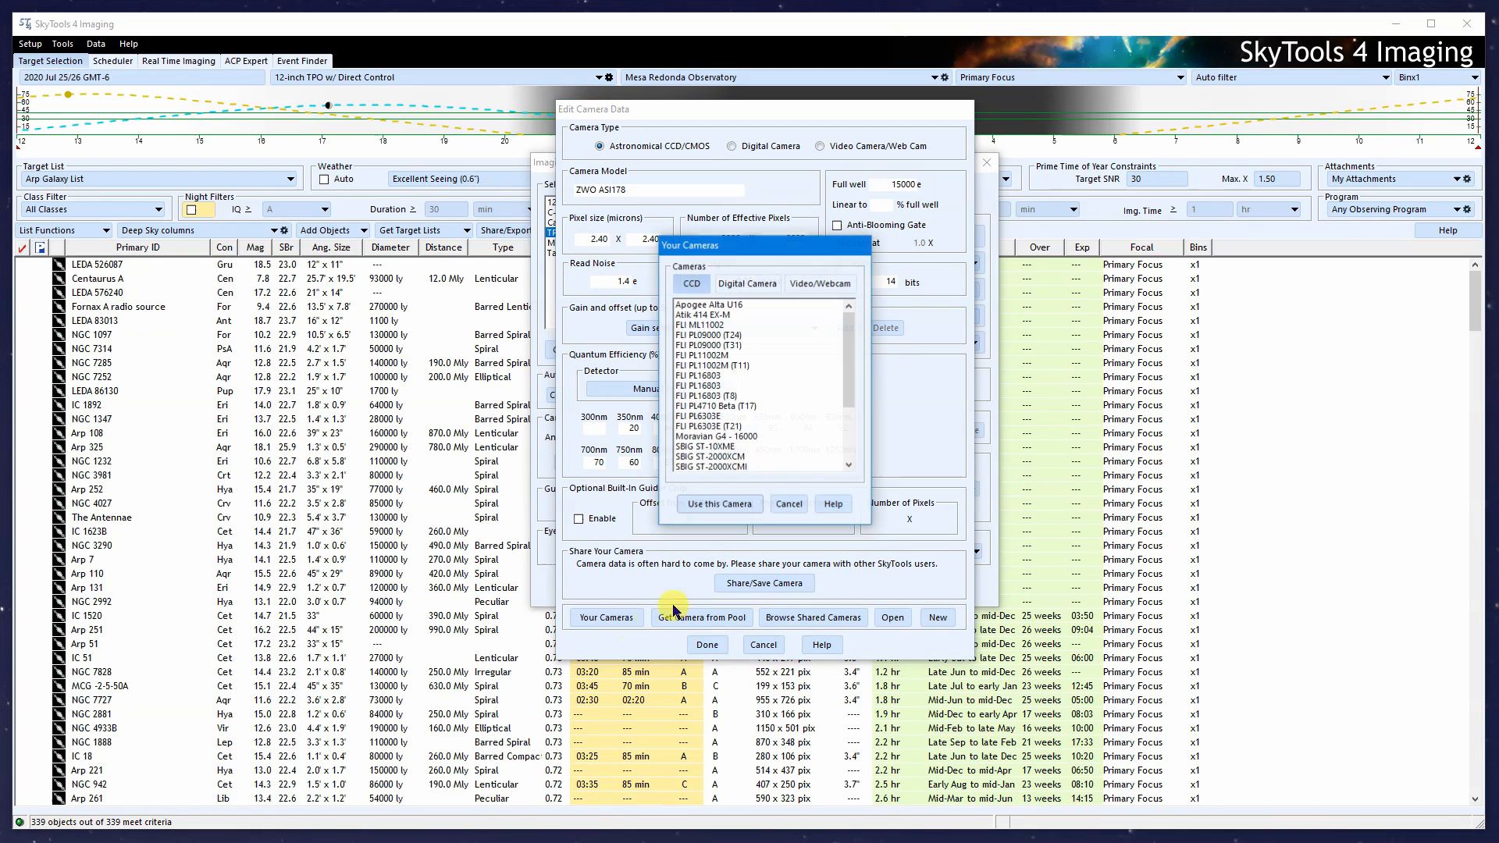
left_click(789, 504)
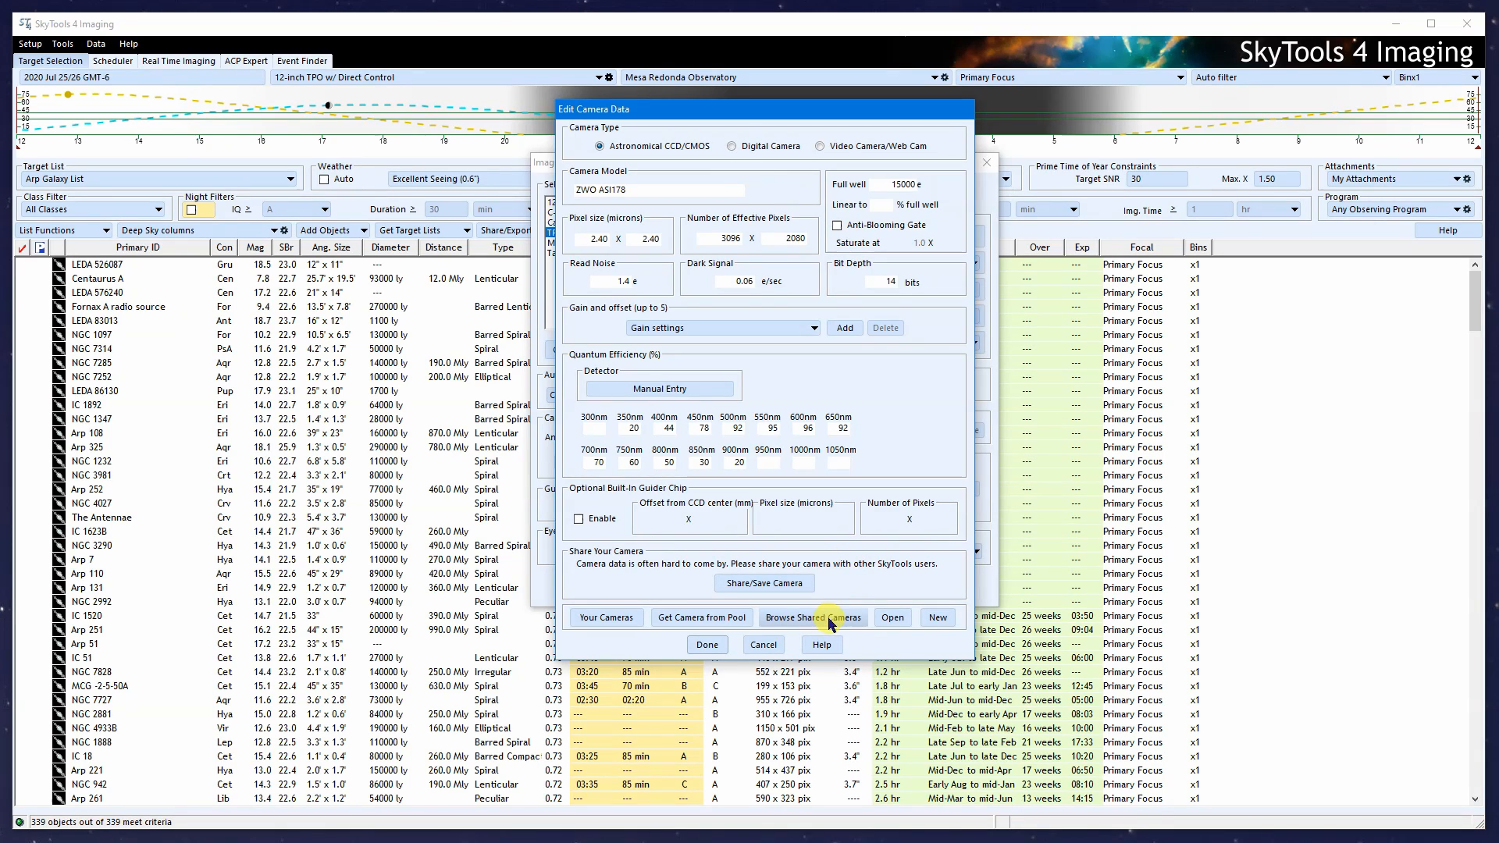
left_click(726, 621)
left_click_drag(849, 332, 851, 392)
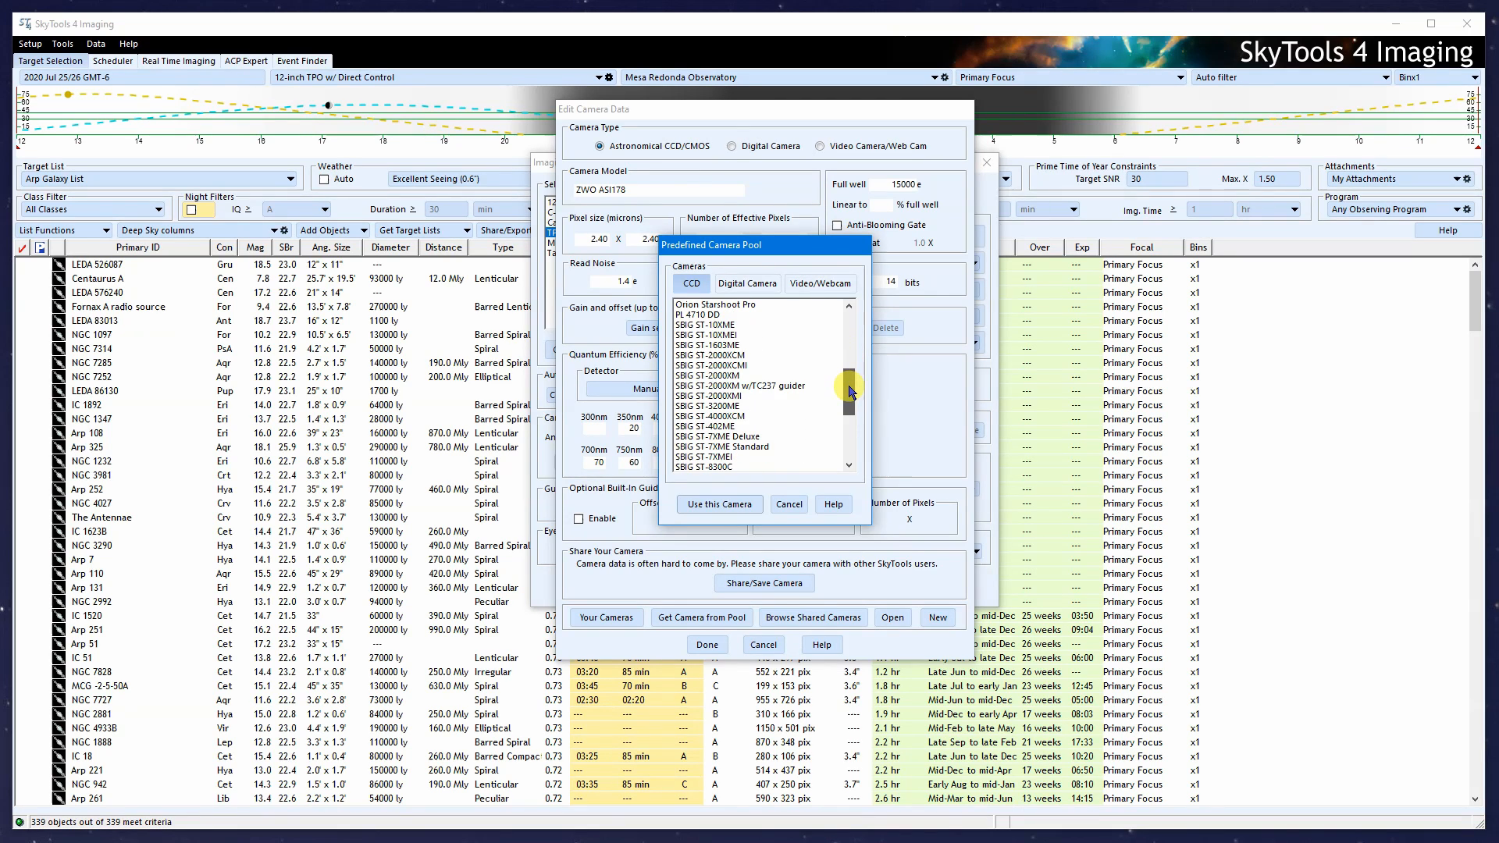
left_click_drag(850, 390, 854, 437)
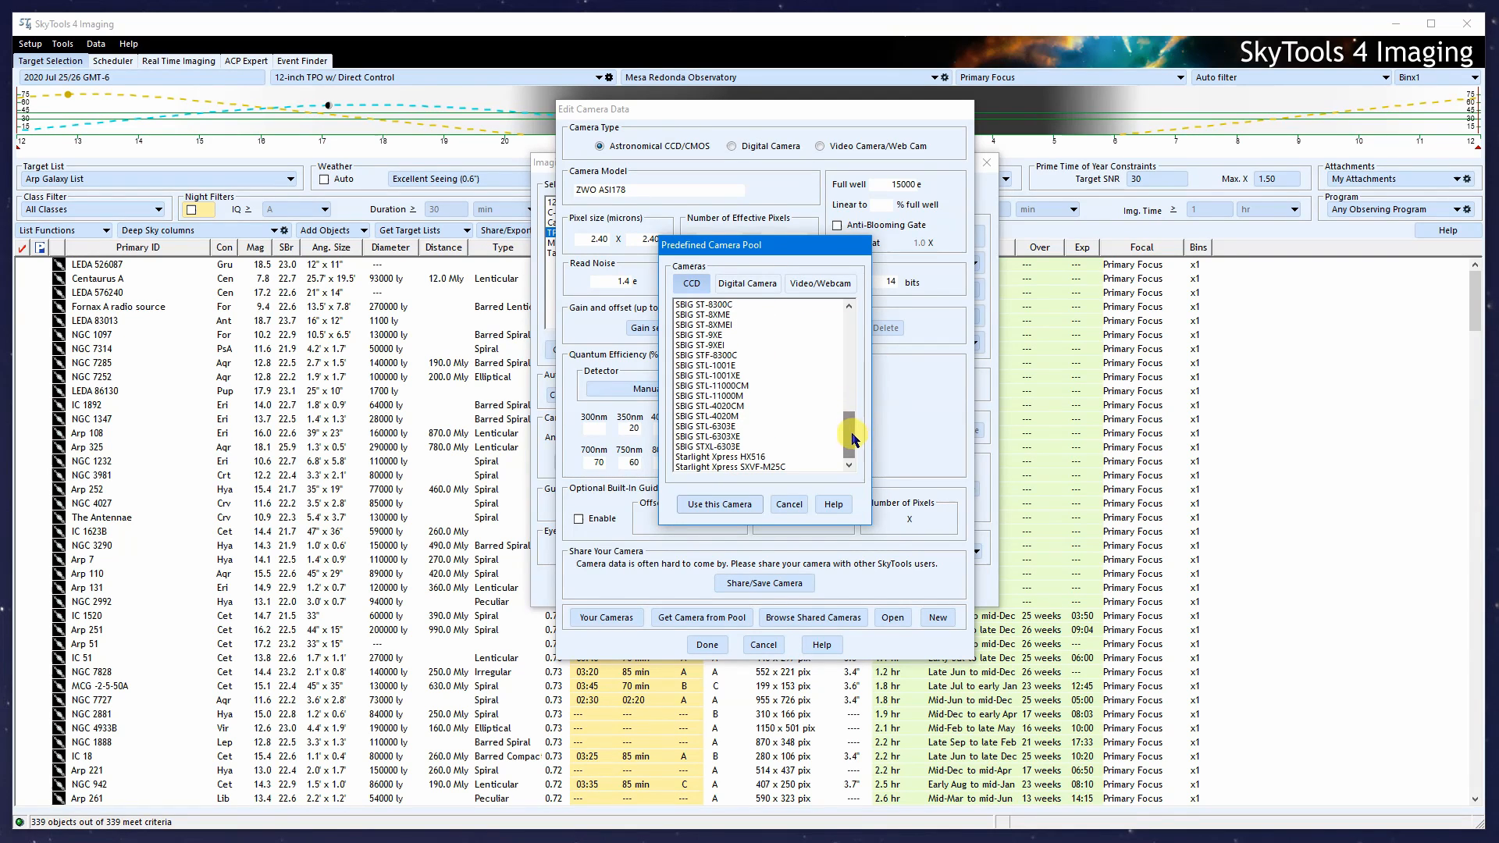
left_click(726, 427)
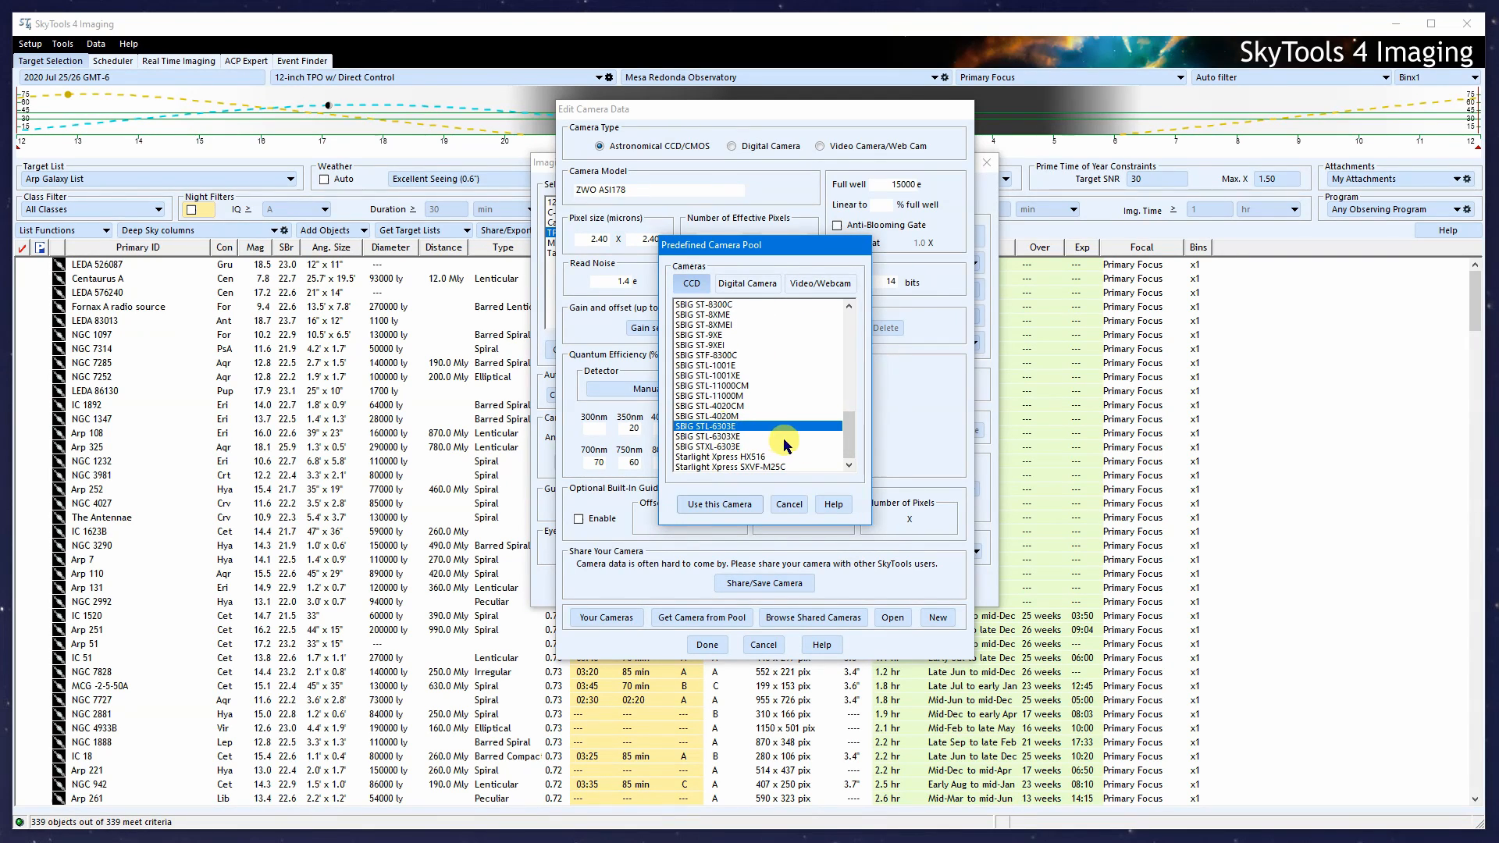
left_click(719, 505)
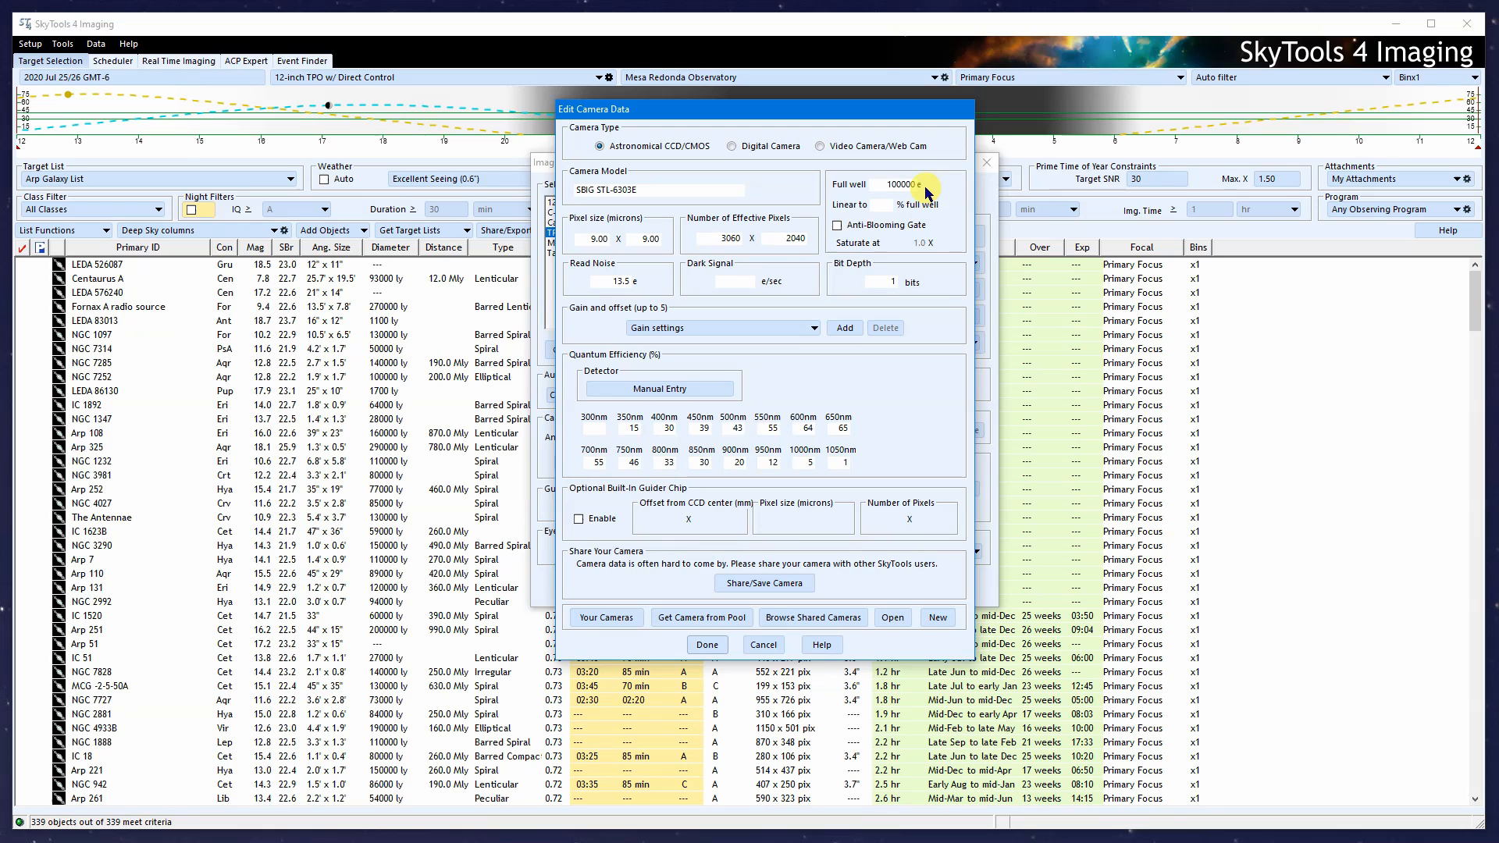
- Enable the Anti-Blooming Gate, set its saturation to 1000 X and switch the gate off again
left_click(839, 225)
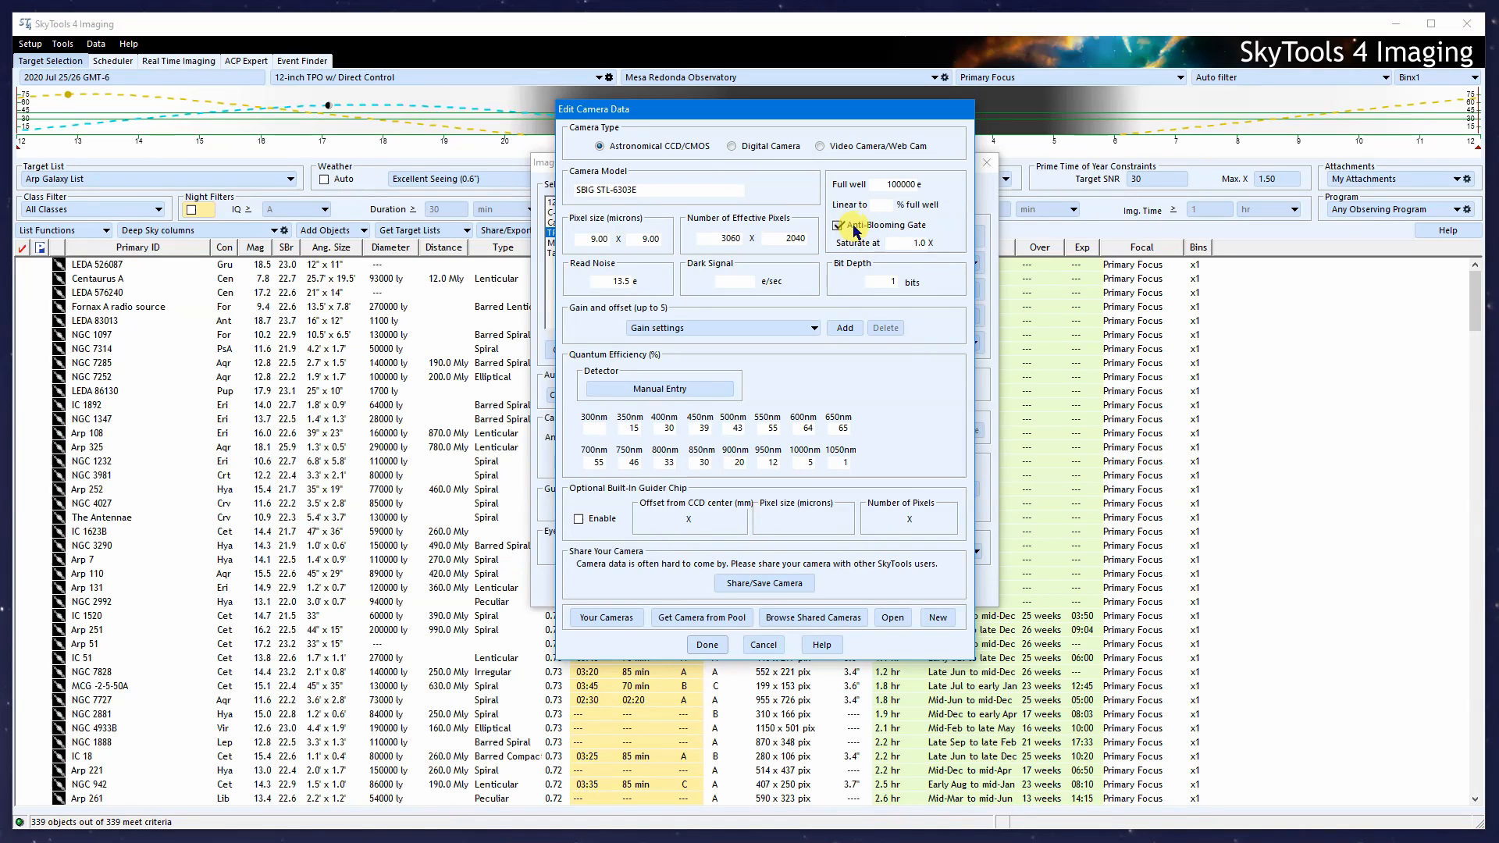
double_click(906, 243)
type("1000")
left_click(838, 226)
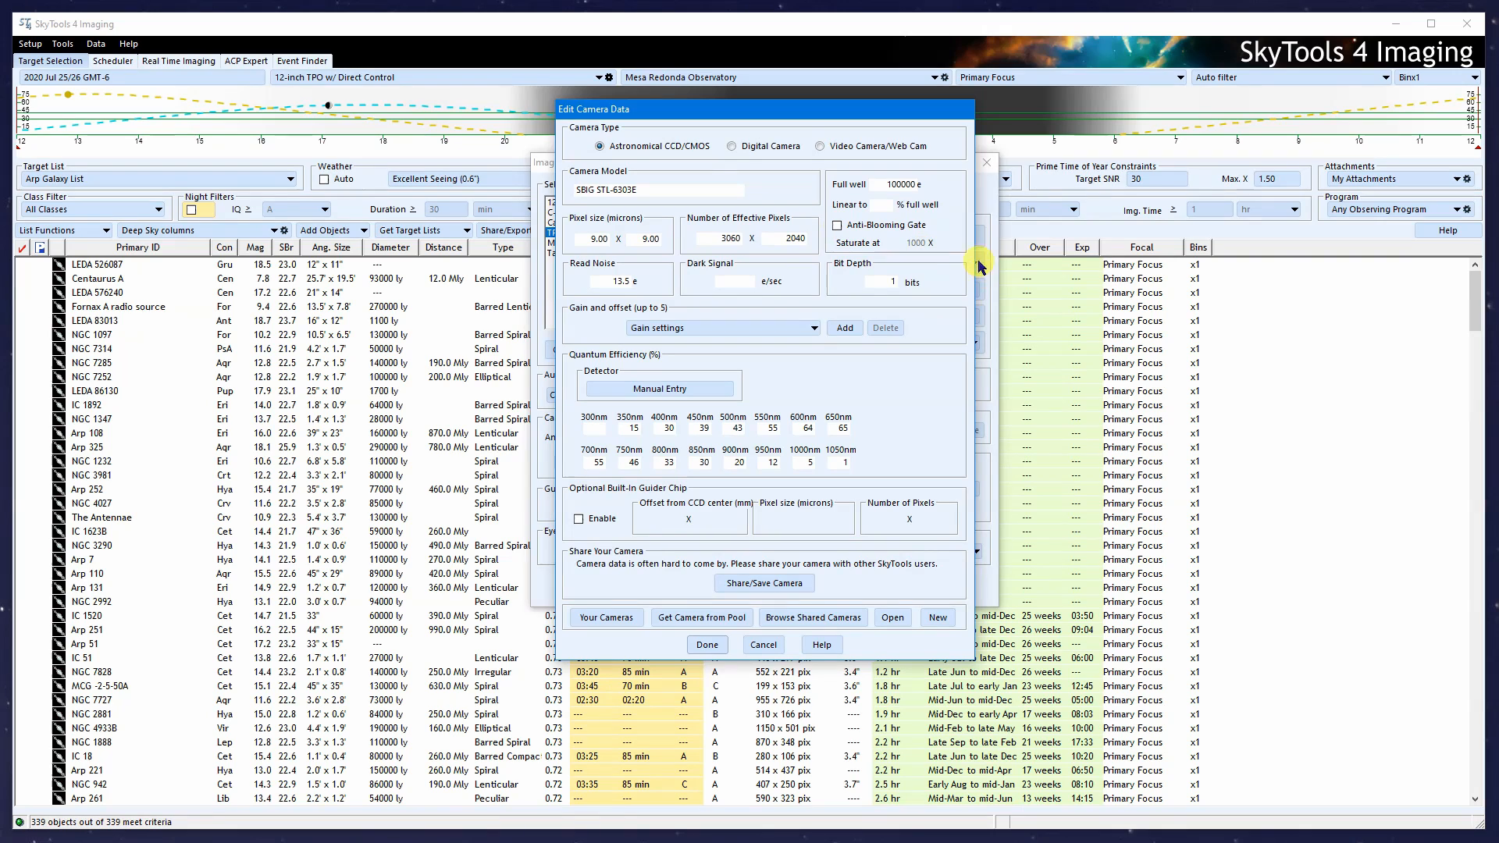
- Enter a linearity limit of 75% of full well and clear it again
left_click(876, 204)
type("75")
left_click_drag(876, 204, 896, 201)
key("BackSpace")
- Set the camera's dark signal to 5 e/sec and its bit depth to 16 bits
left_click(737, 279)
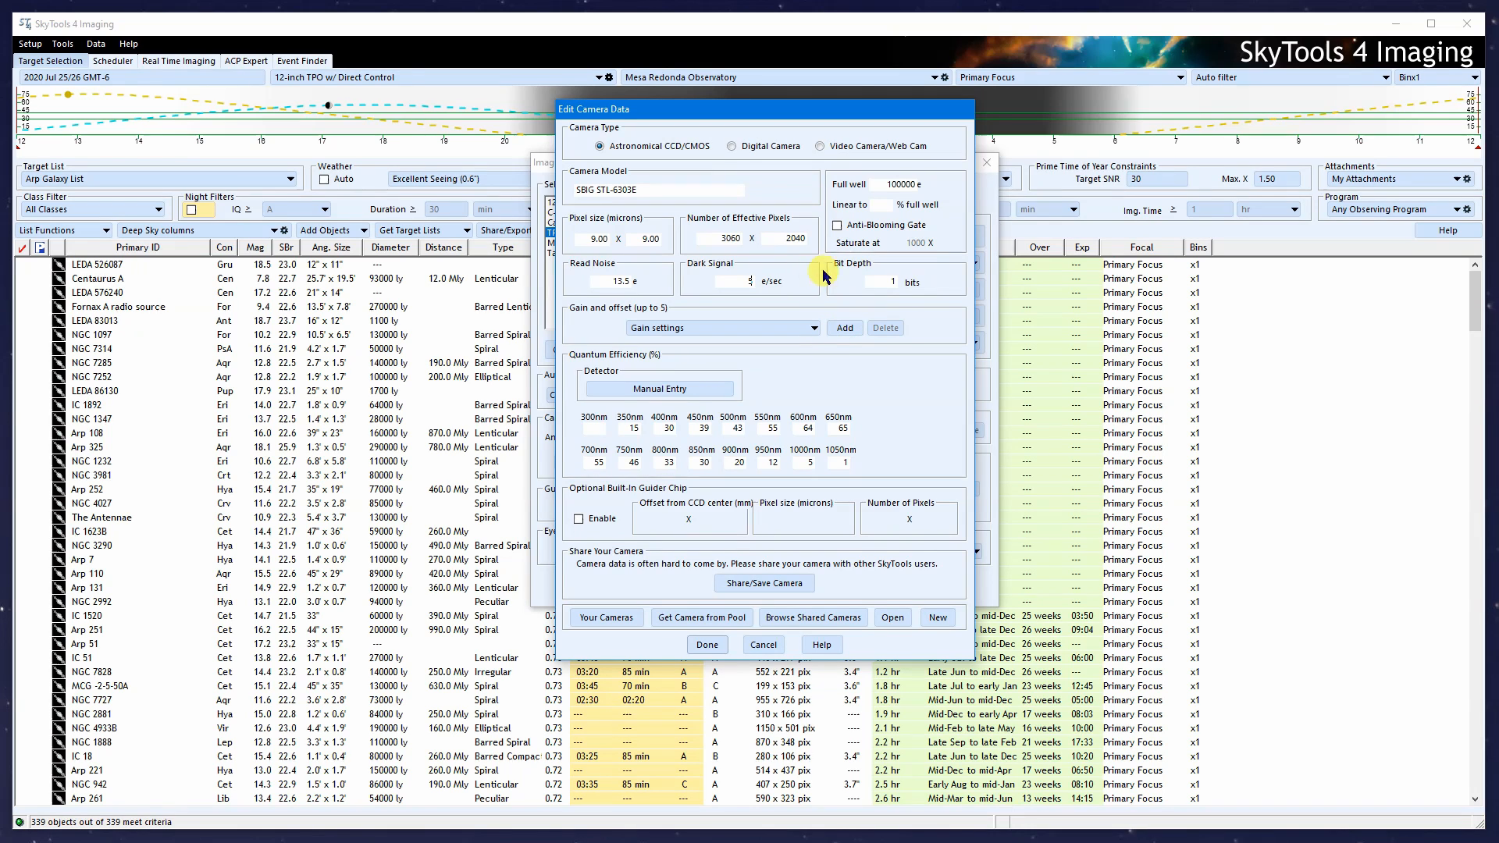
double_click(888, 281)
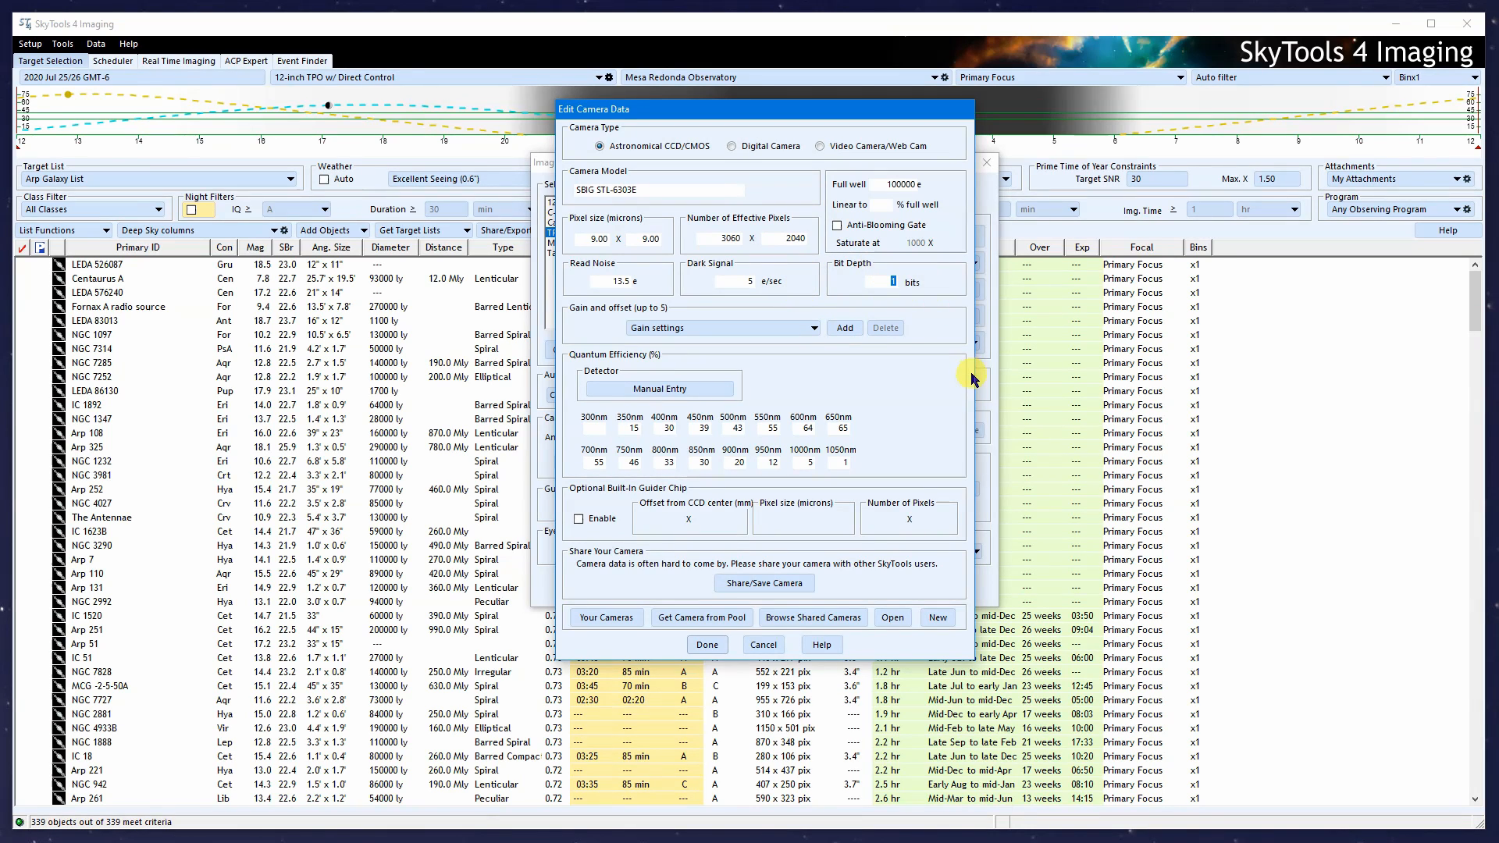
type("16")
- Check the existing gain settings and start a new gain and offset entry with gain 1.5 e/ADU and offset 100
left_click(738, 327)
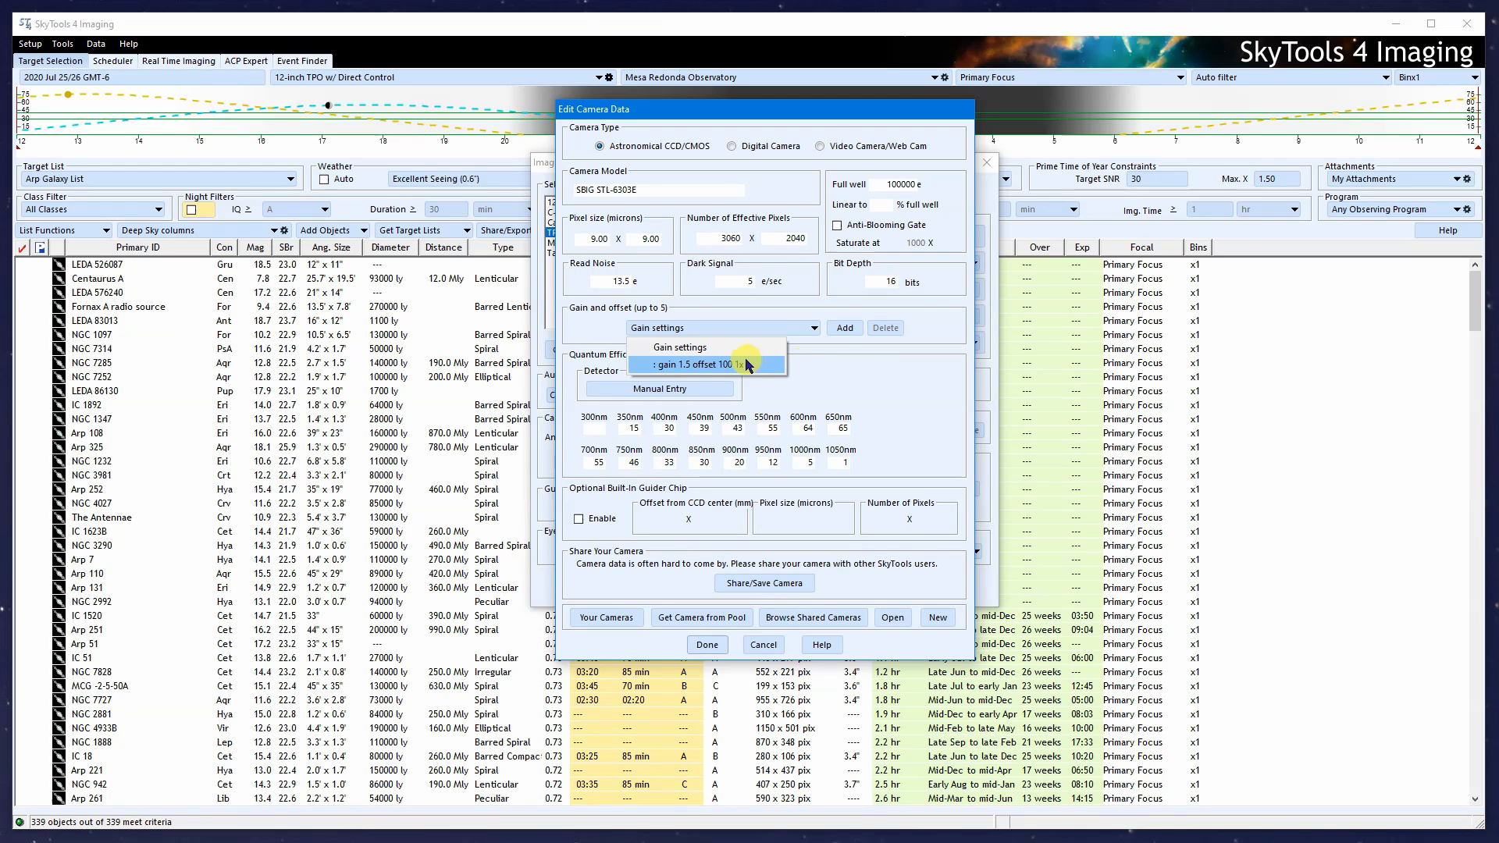
left_click(822, 362)
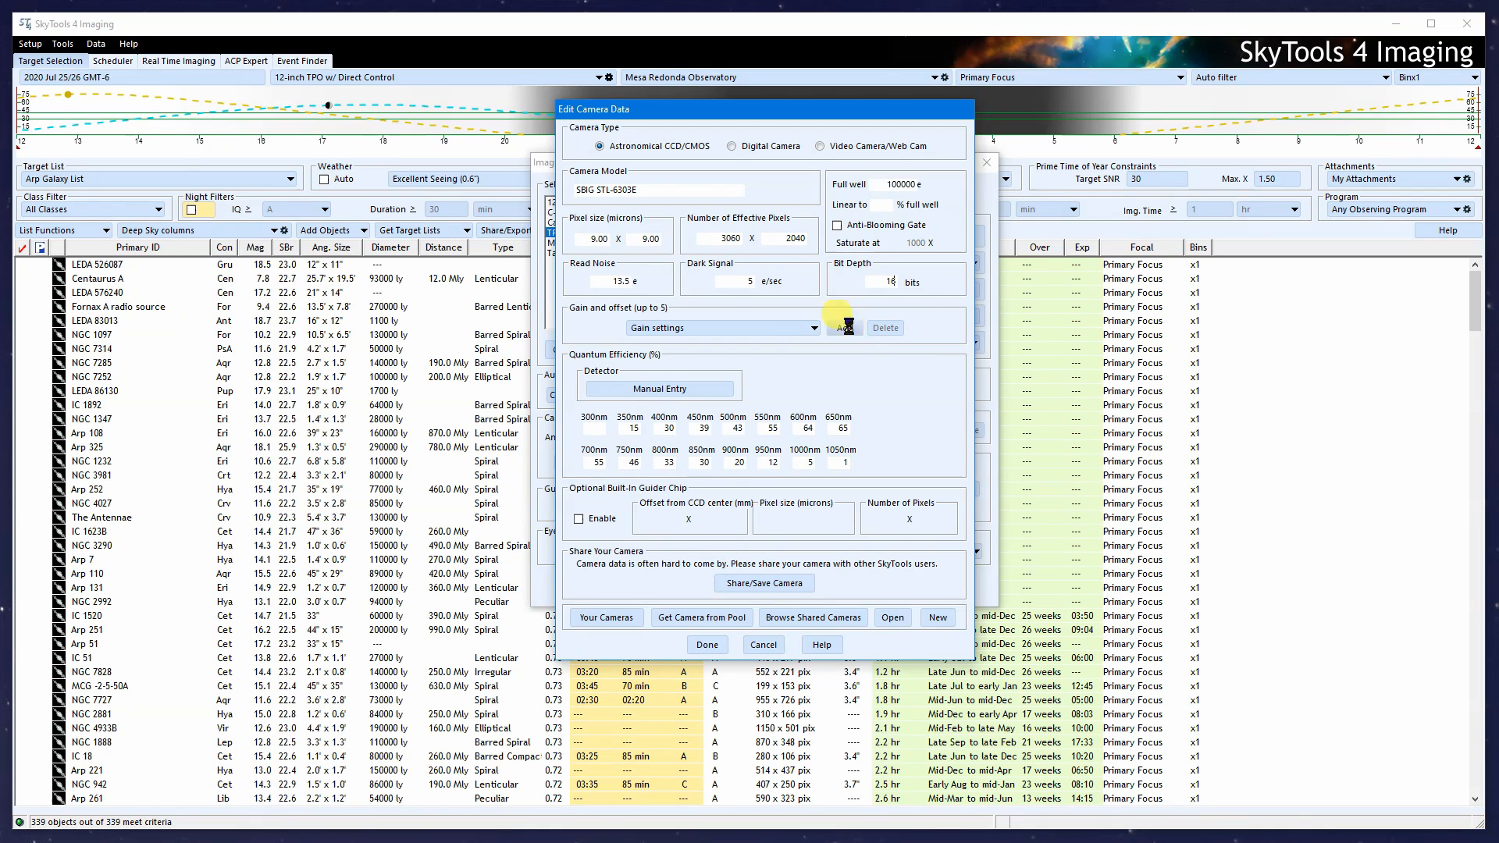
left_click(839, 328)
left_click_drag(818, 201, 792, 210)
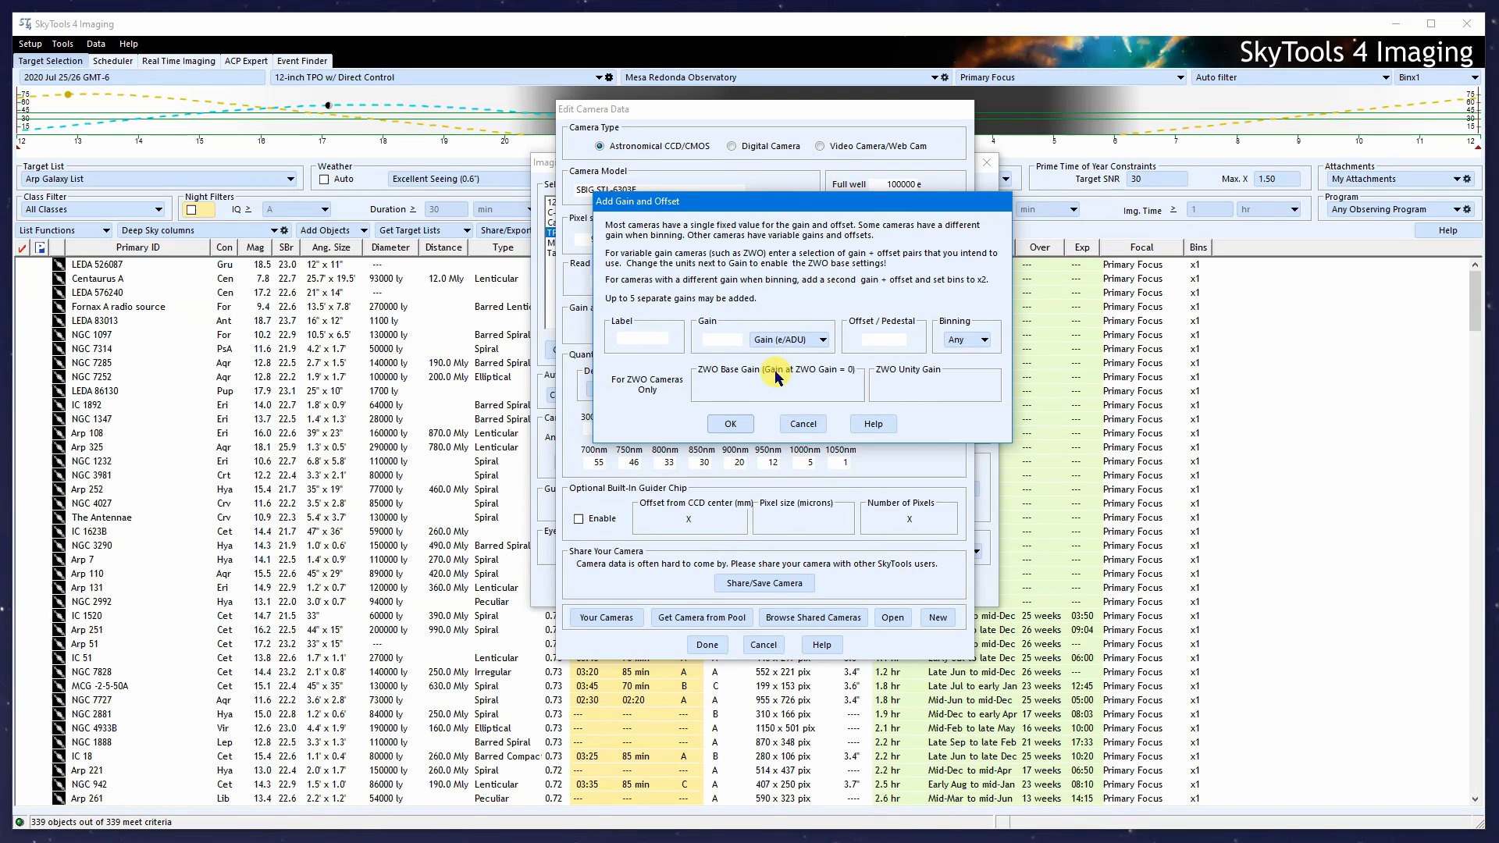
left_click(721, 339)
type("1.5")
left_click(888, 338)
- Try the x1 and > x1 binning options for the new gain entry, settle on Any and save the entry
left_click(979, 342)
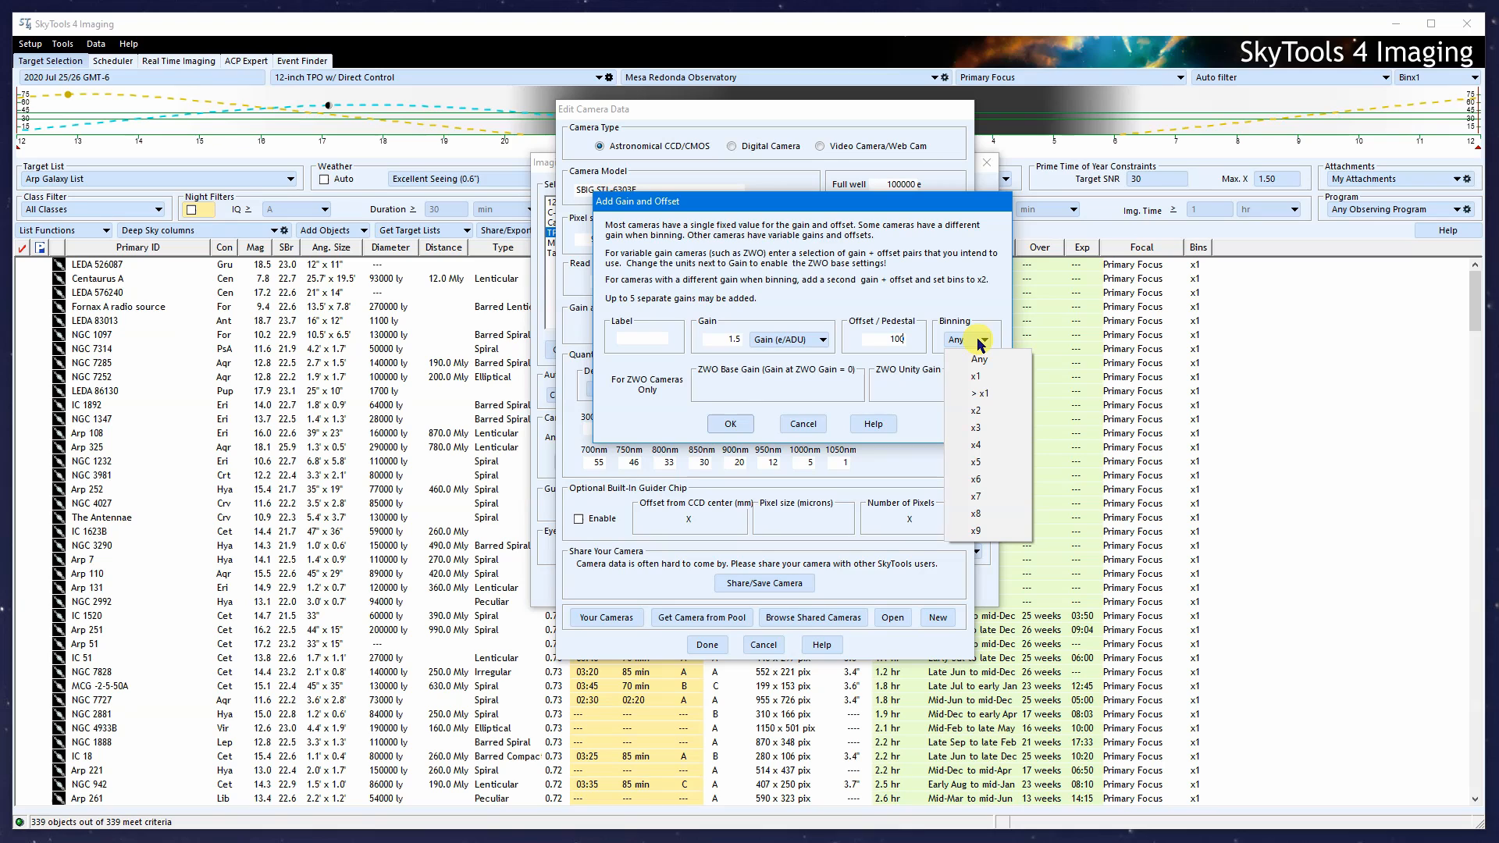
left_click(984, 377)
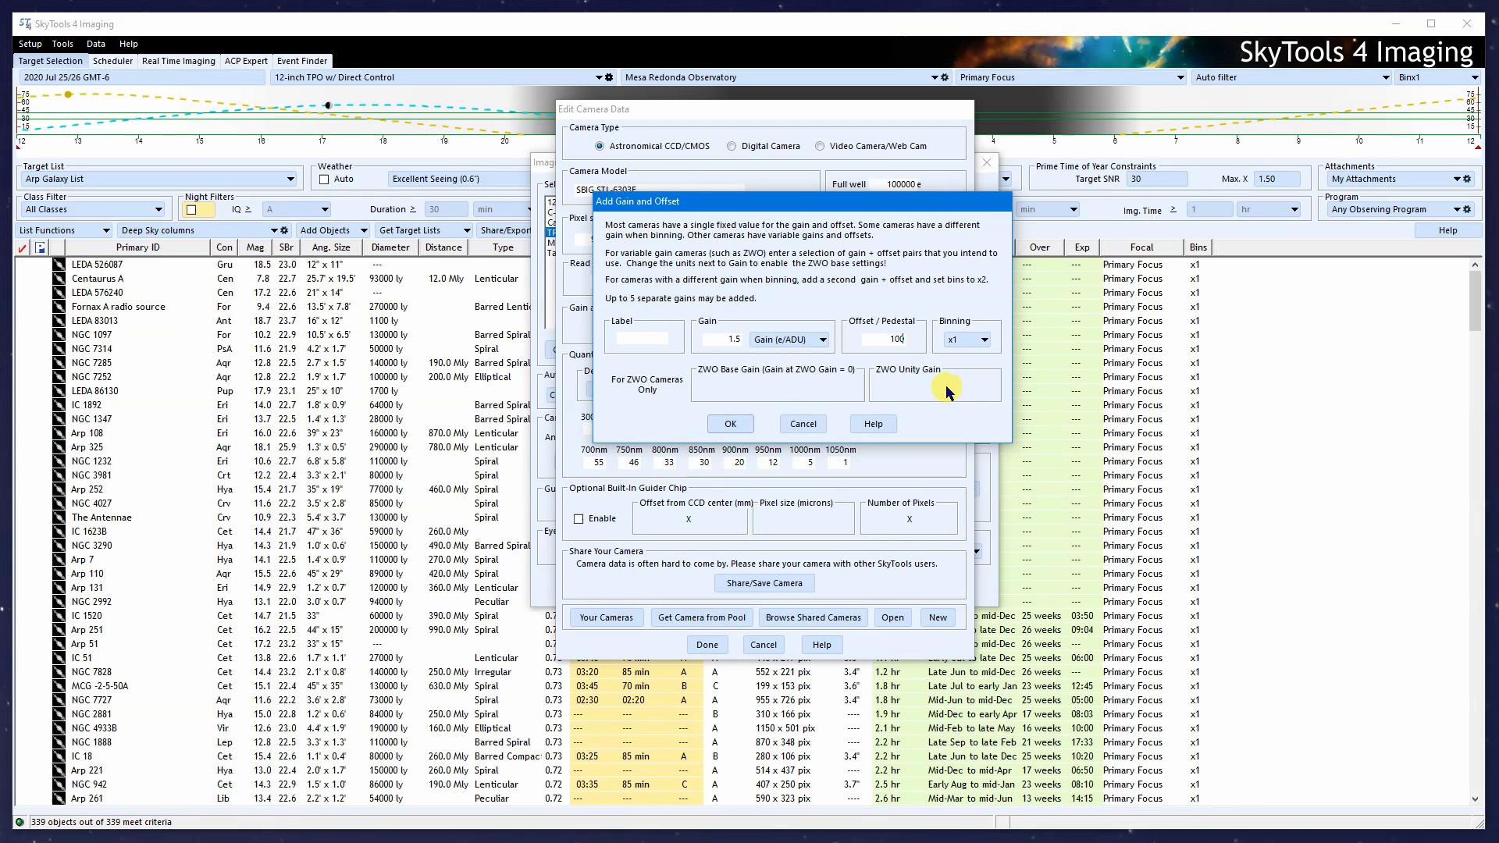
left_click(972, 341)
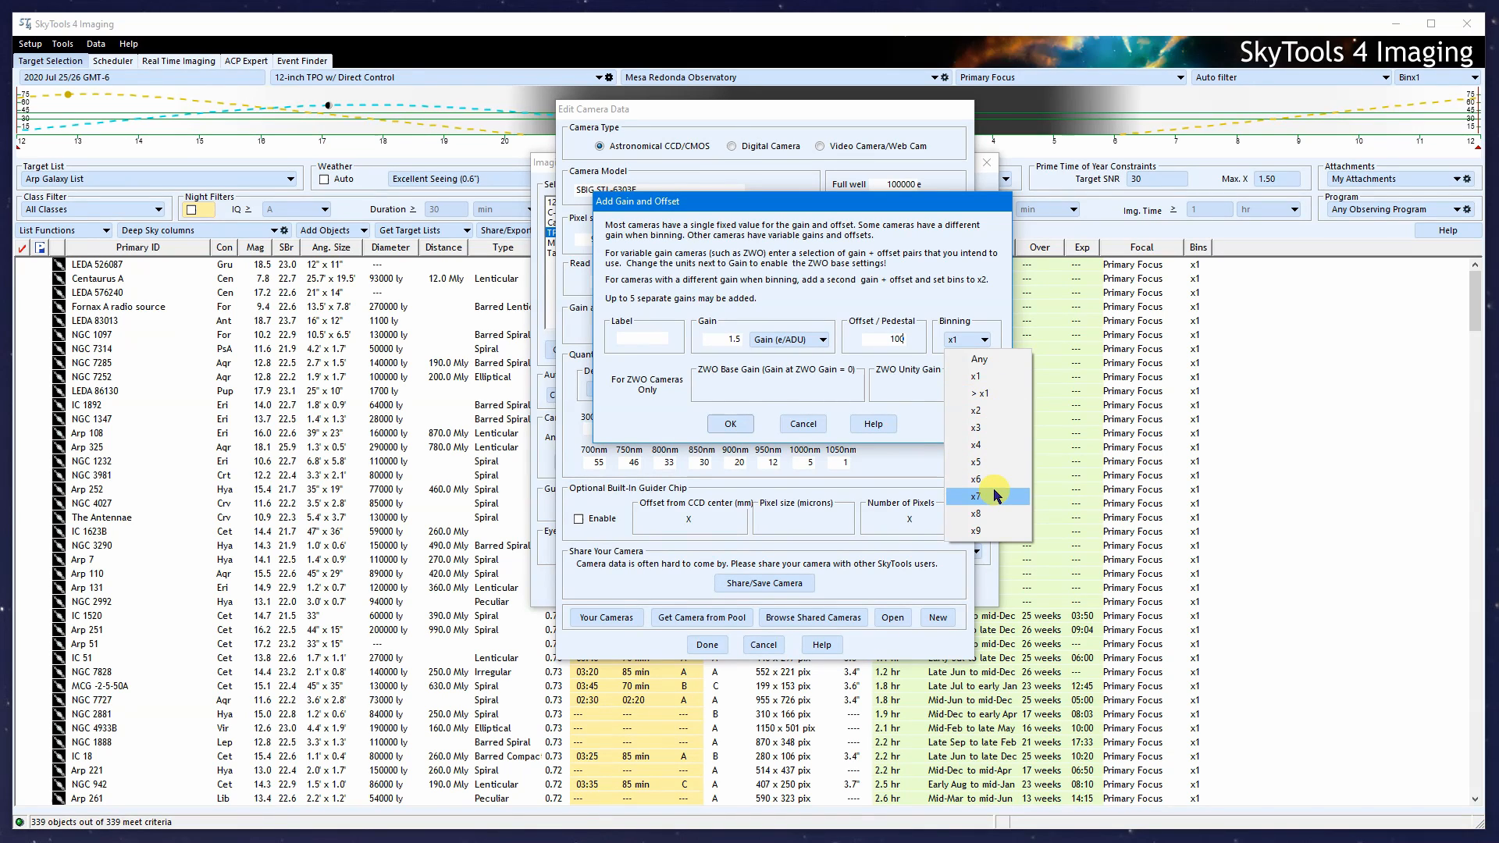
left_click(998, 397)
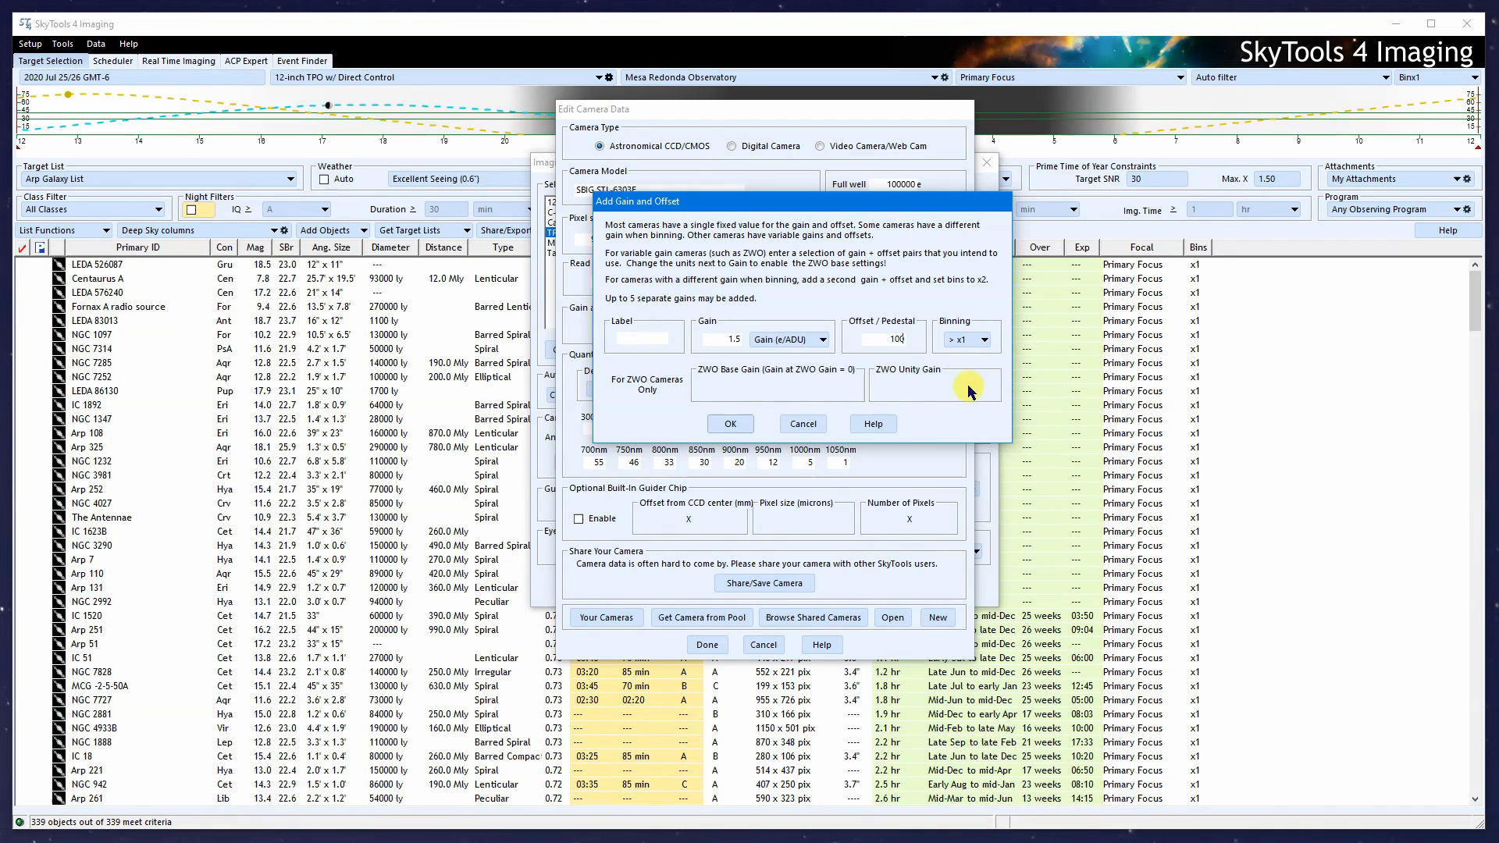
left_click(980, 341)
left_click(982, 360)
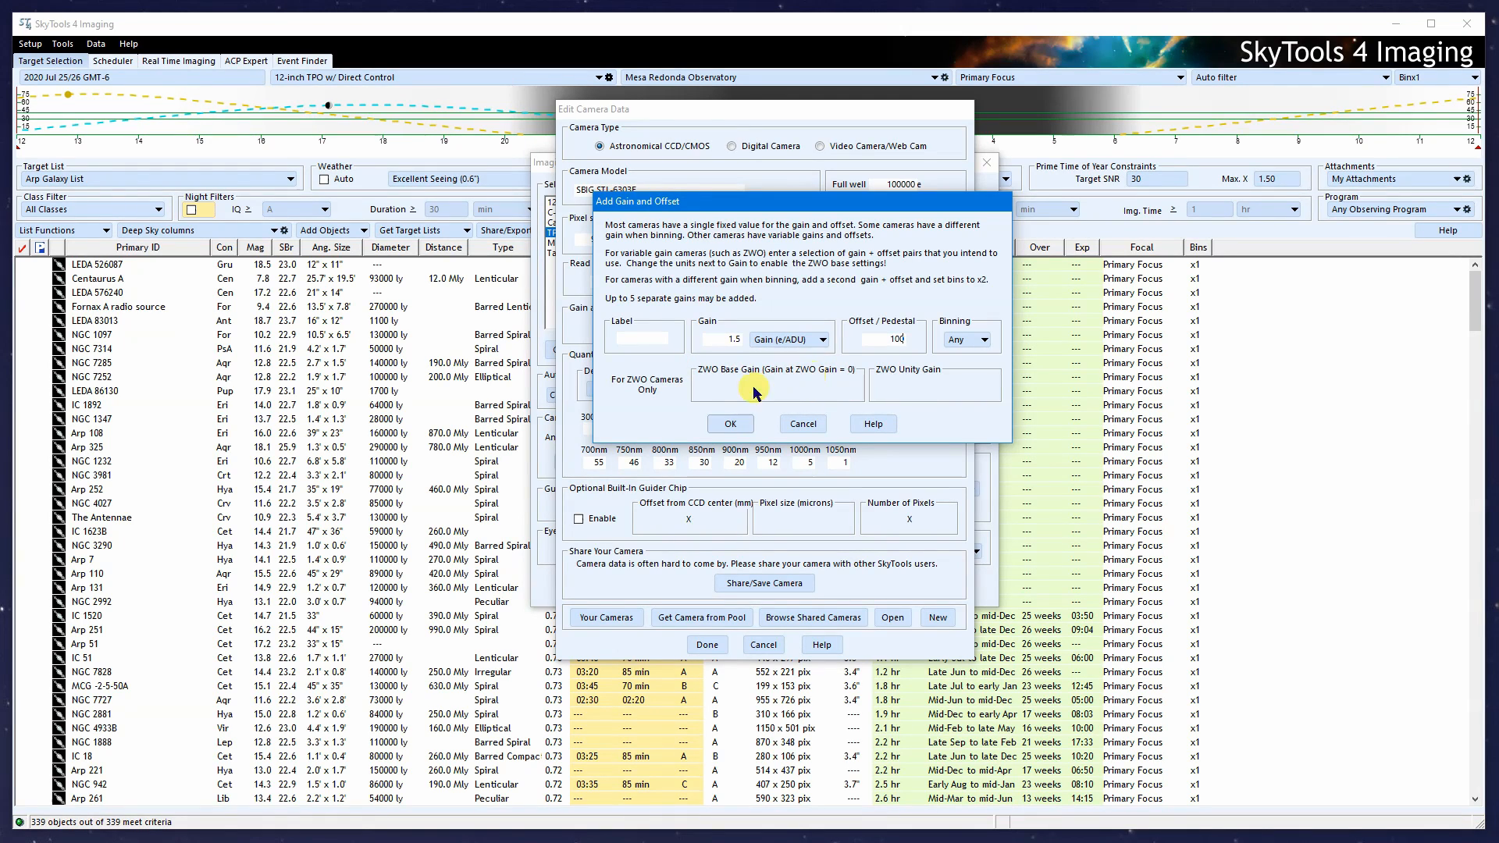
left_click(736, 426)
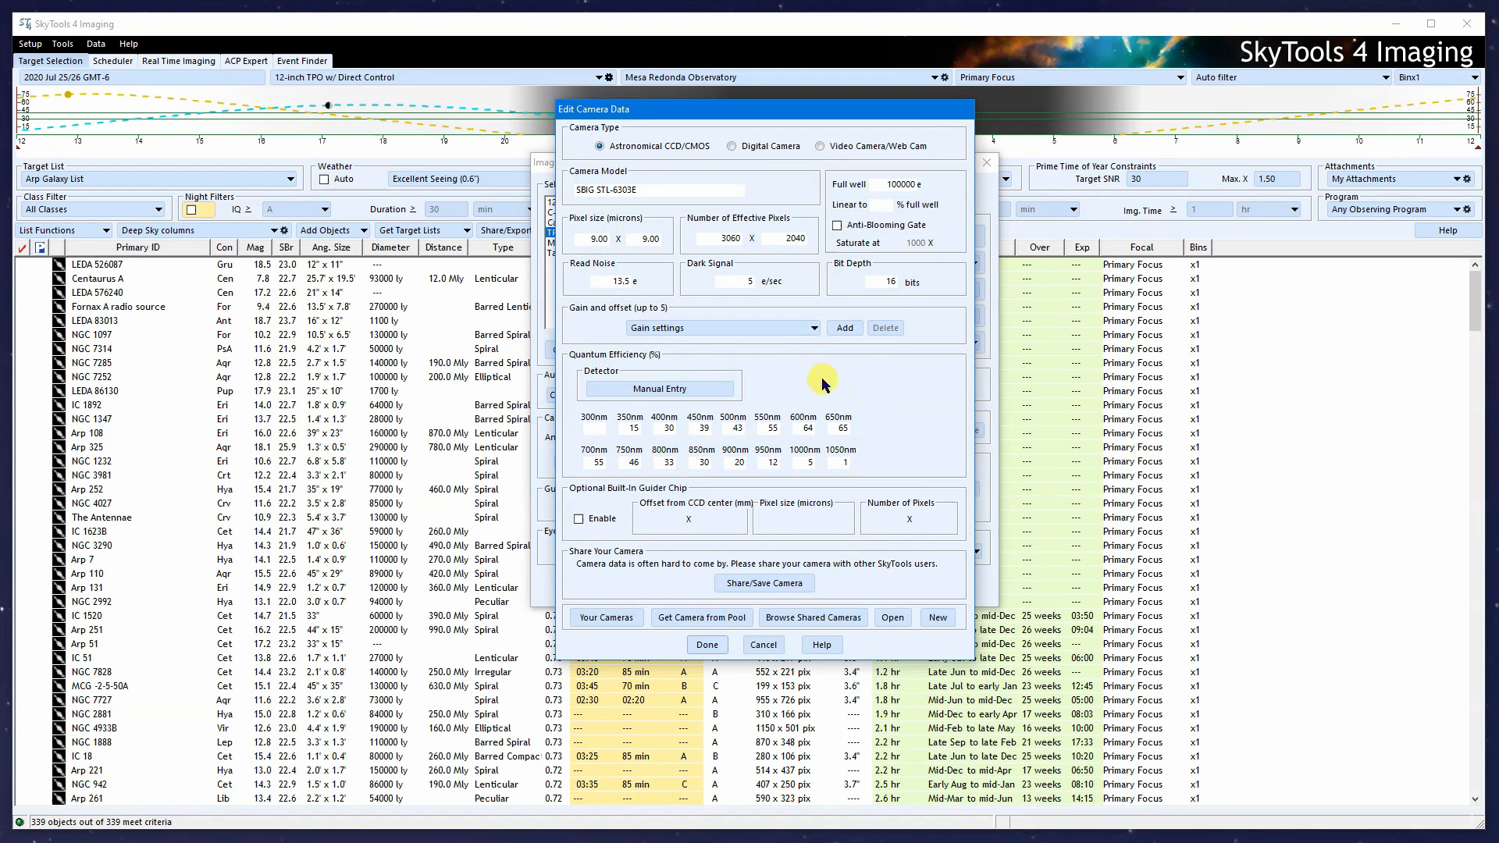
- Delete the gain 1.5 offset 100 entry for 1x binning and select the one for any binning
left_click(763, 327)
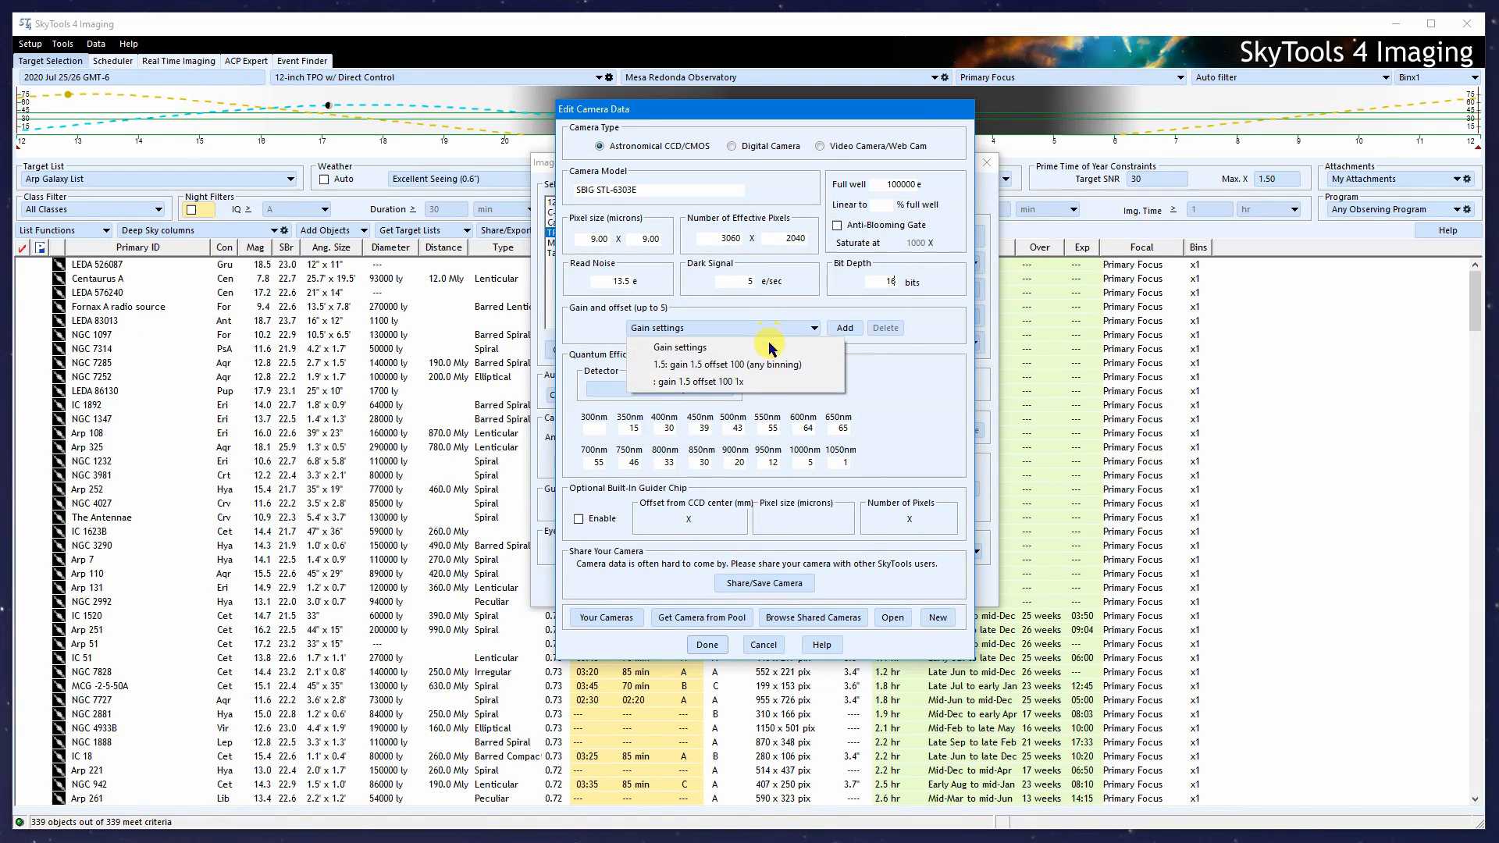
left_click(751, 383)
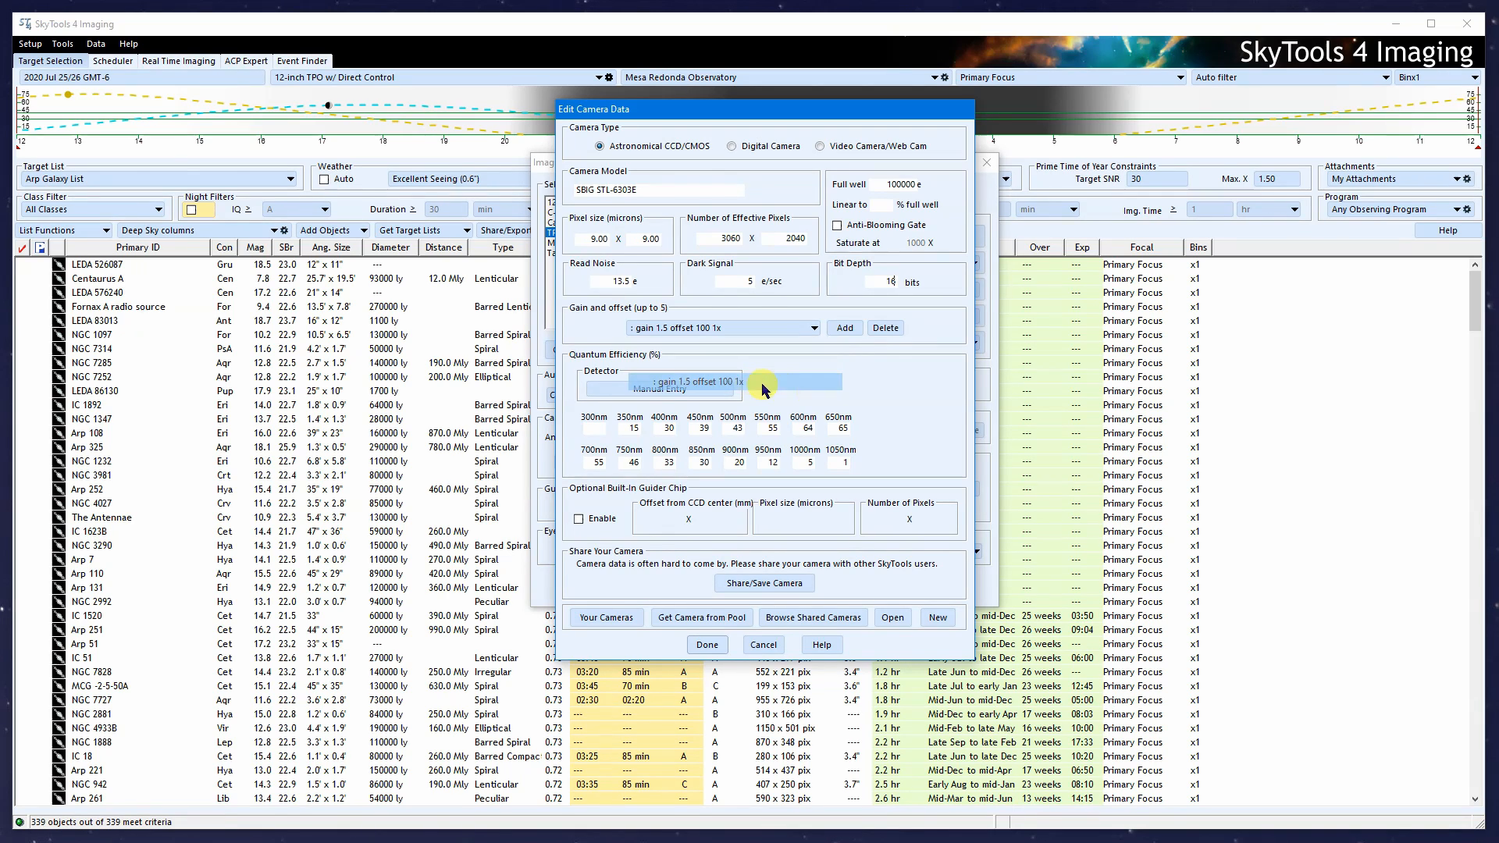
left_click(877, 328)
left_click(804, 328)
left_click(749, 366)
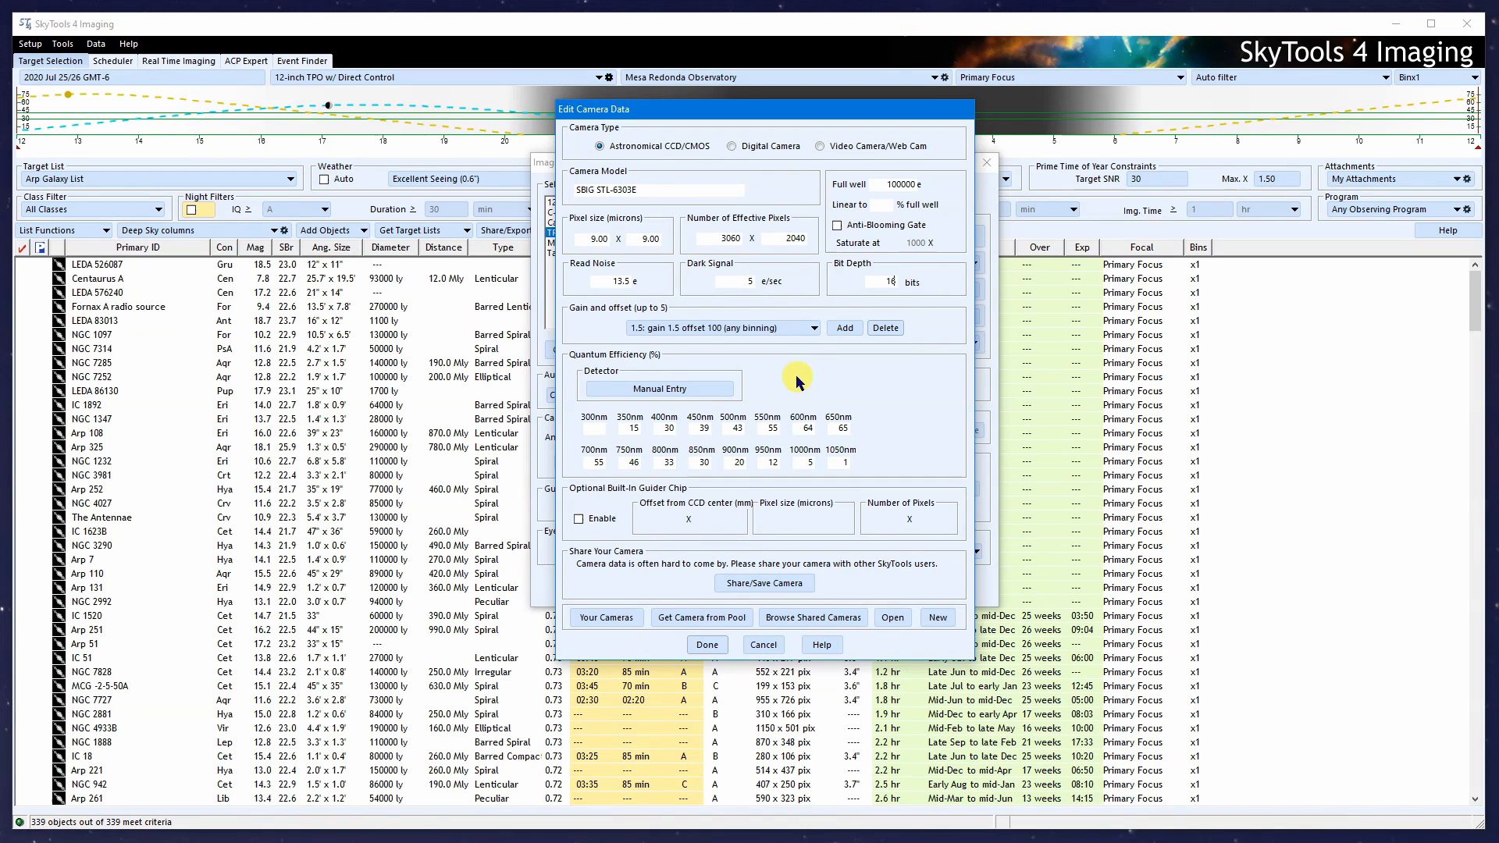
- Load the quantum efficiency values of the KAF-6303E detector into the camera data
left_click(689, 390)
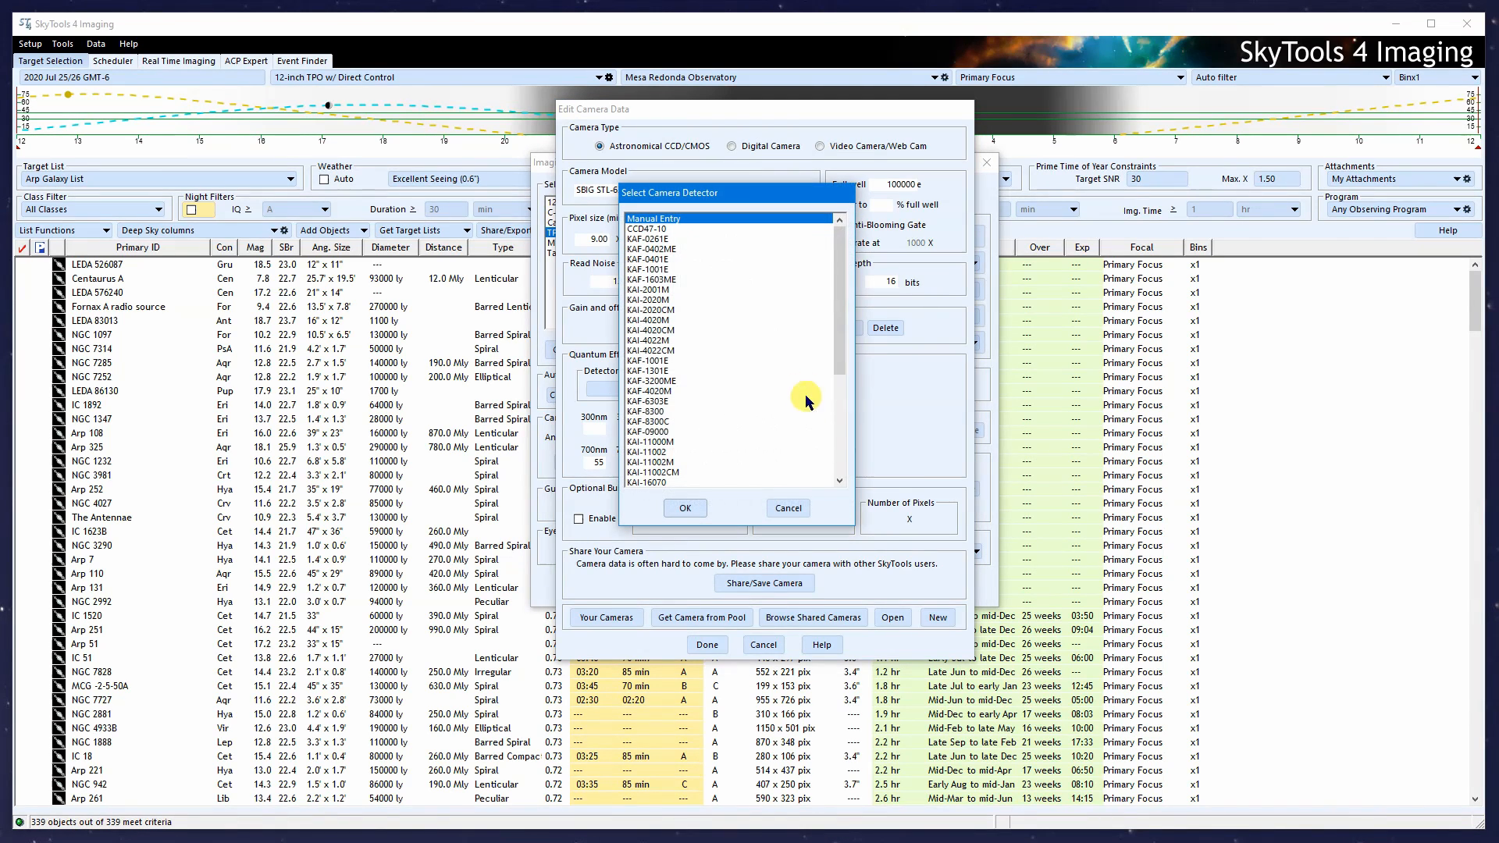
scroll(843, 351, "up", 3)
left_click_drag(843, 351, 840, 395)
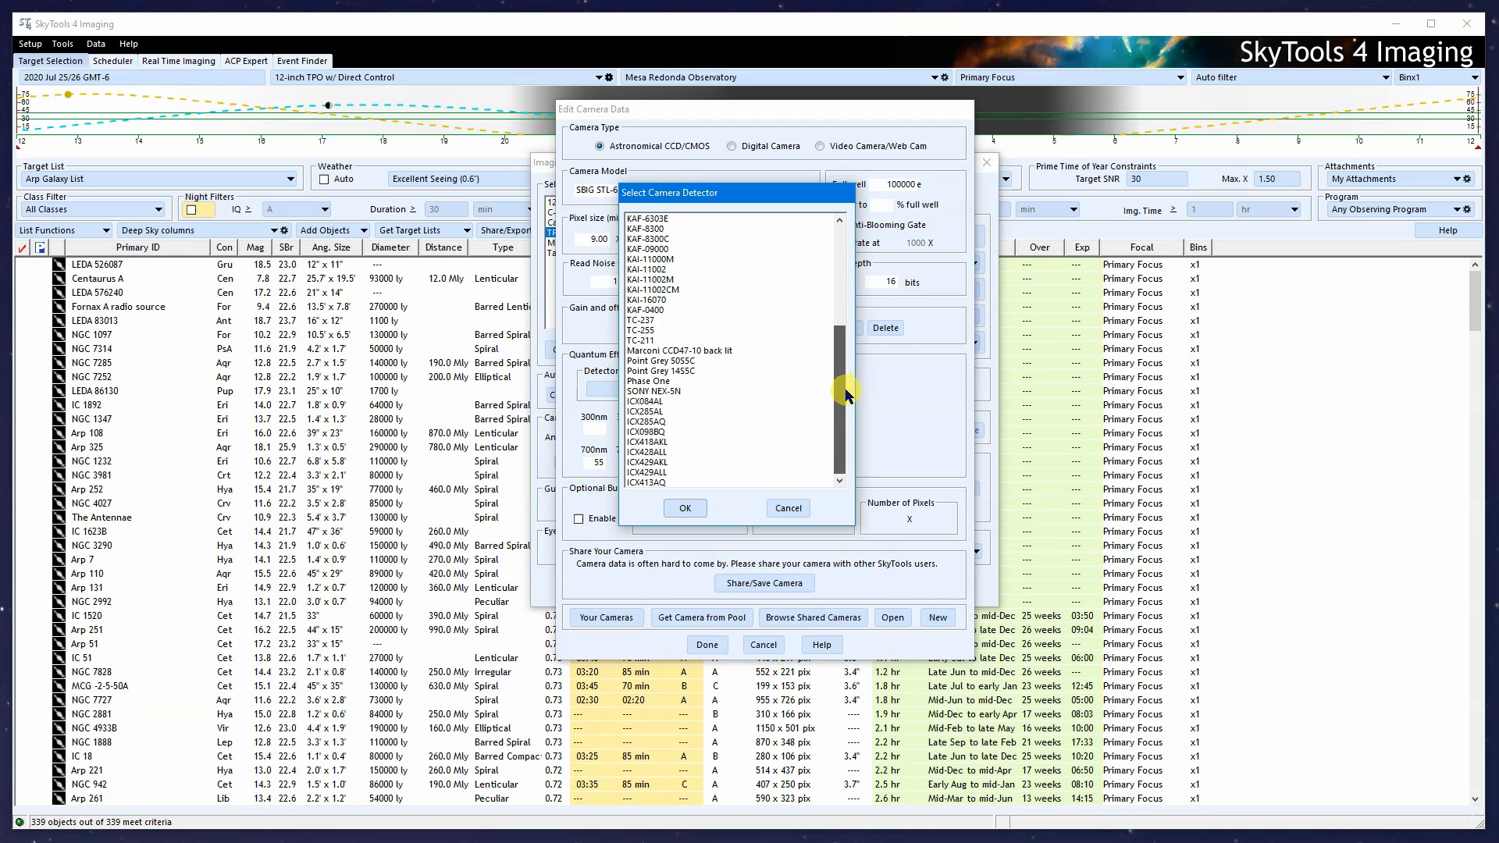
left_click(667, 219)
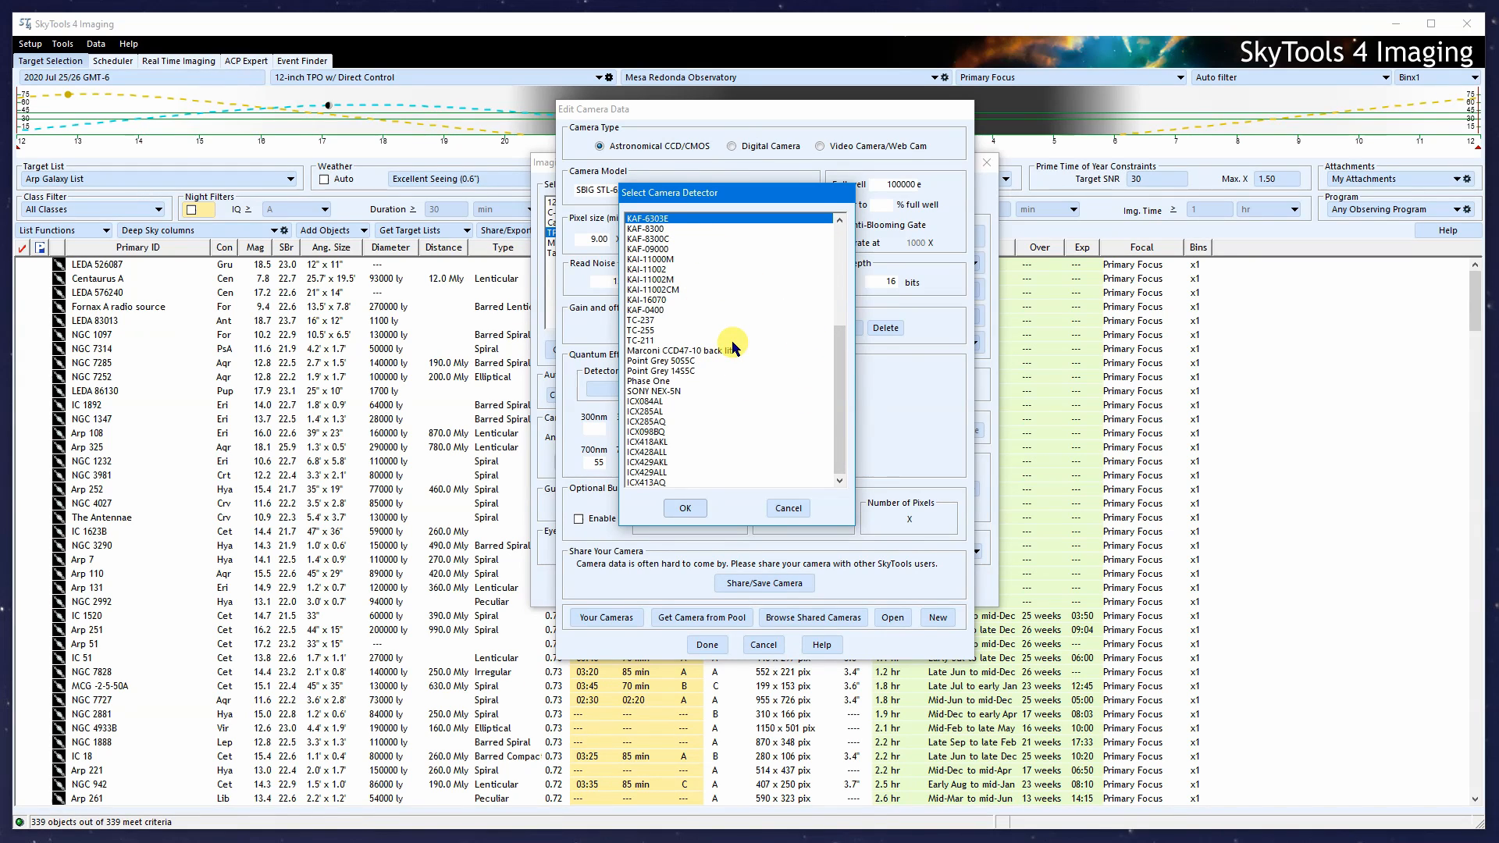
left_click(684, 508)
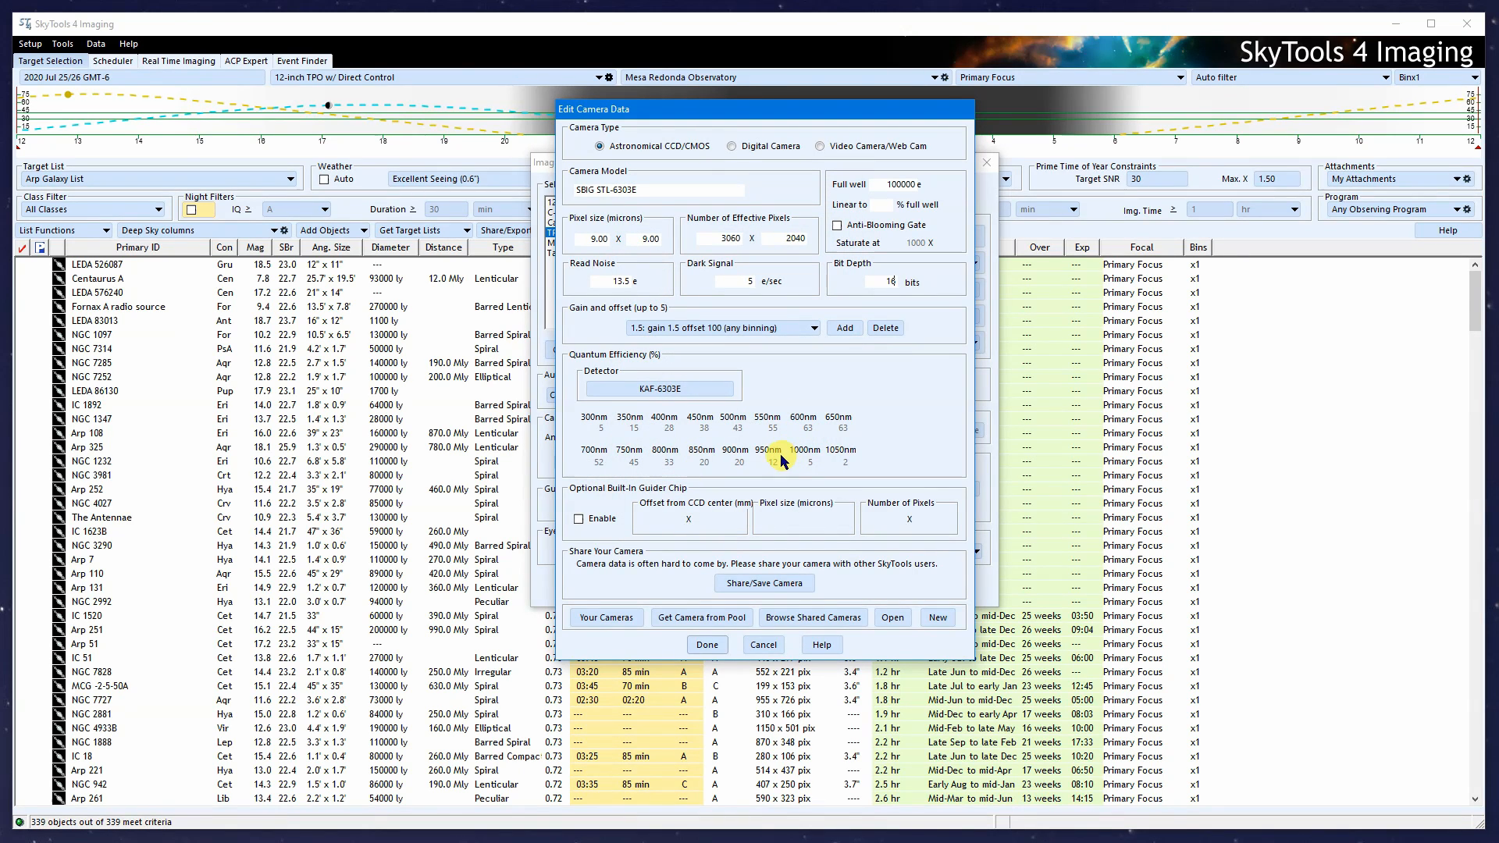
- Switch the quantum efficiency detector to Manual Entry so the loaded values can be edited
left_click(713, 389)
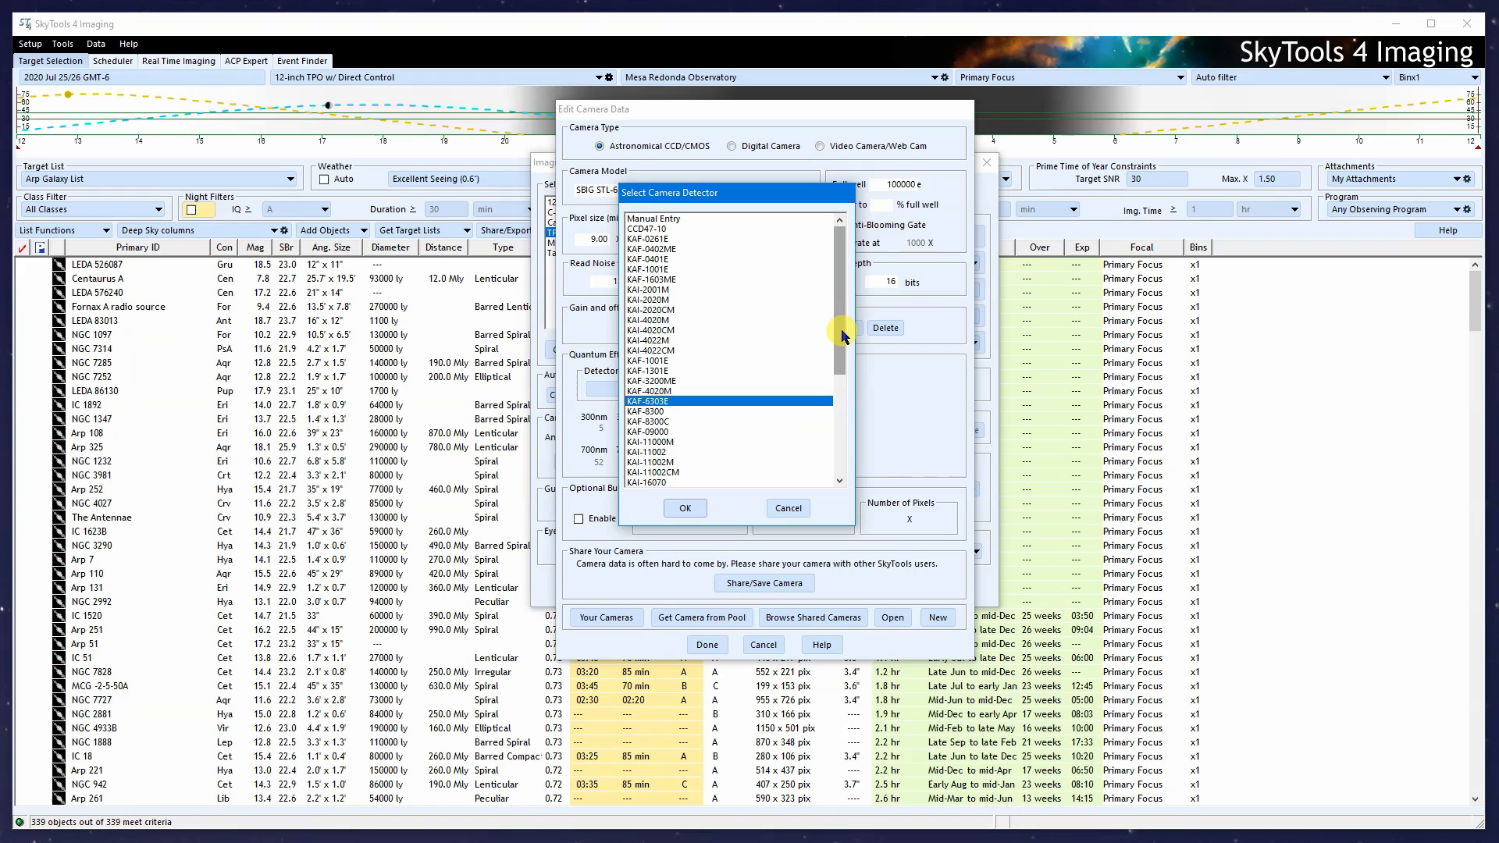
left_click(664, 219)
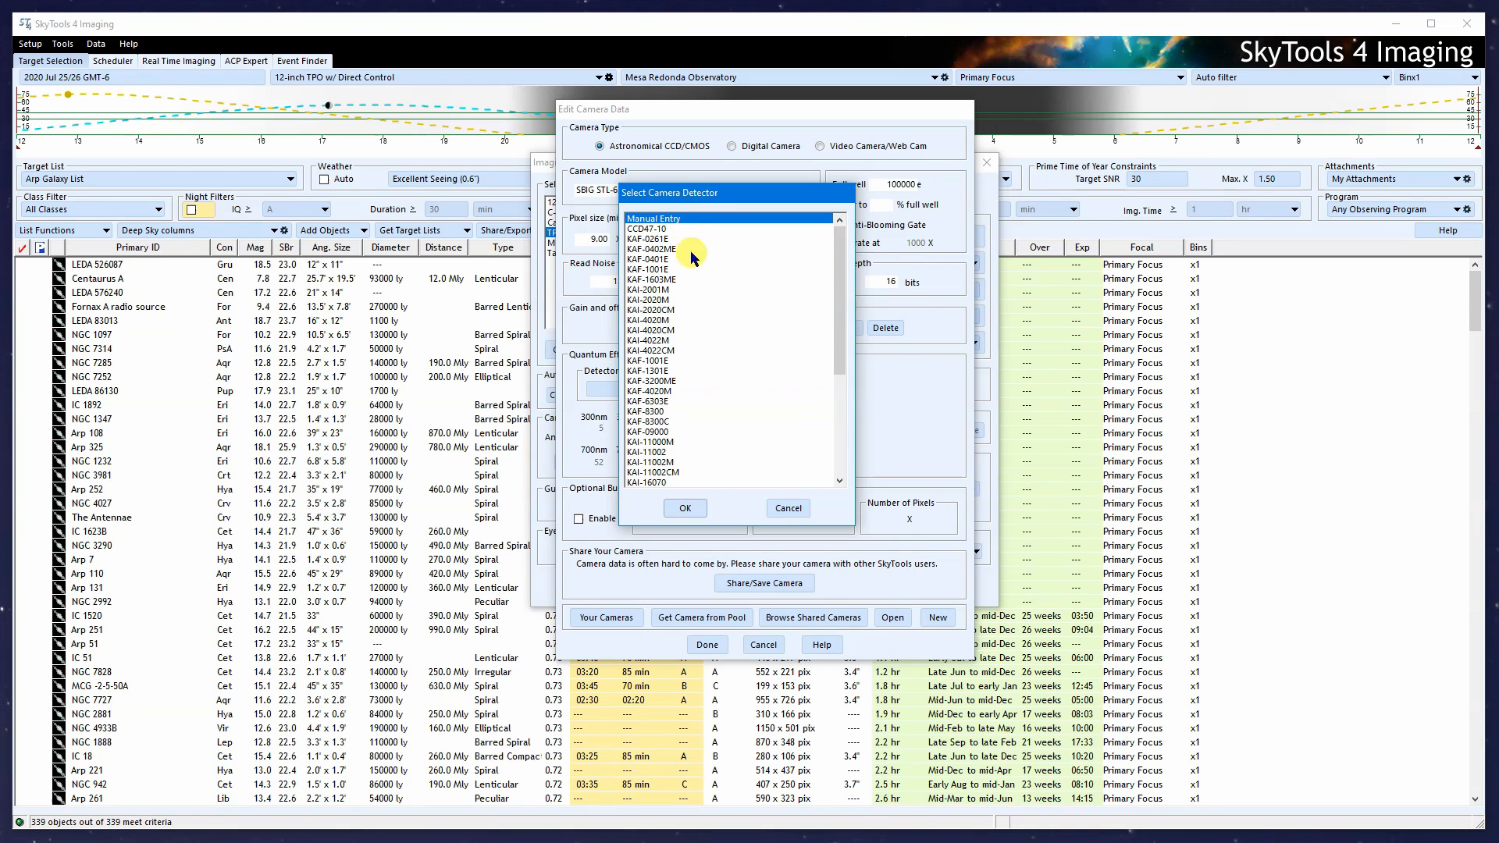
left_click(696, 509)
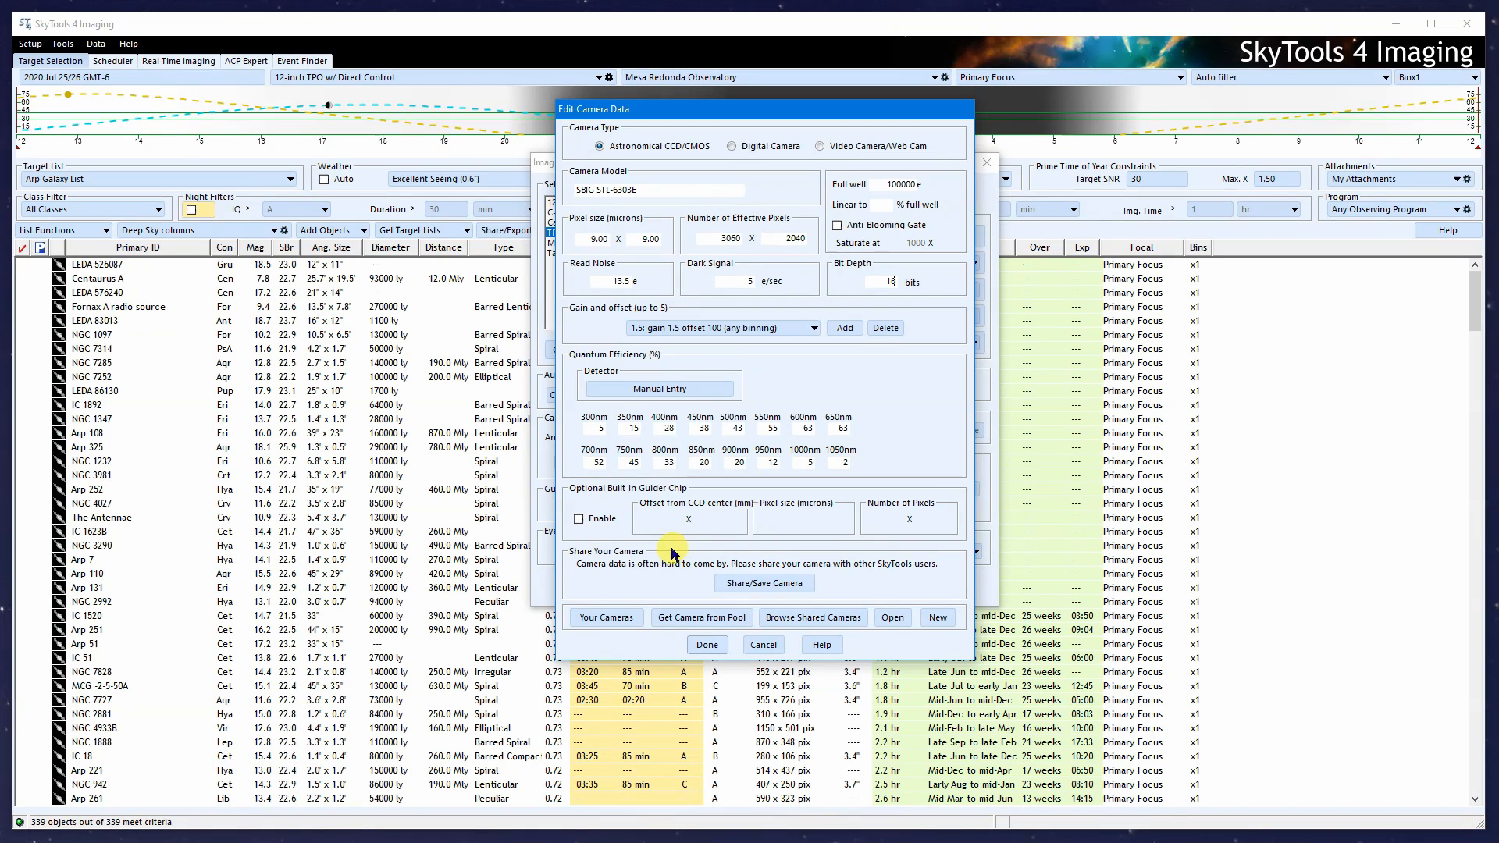
- Enable the optional built-in guider chip and disable it again
left_click(587, 519)
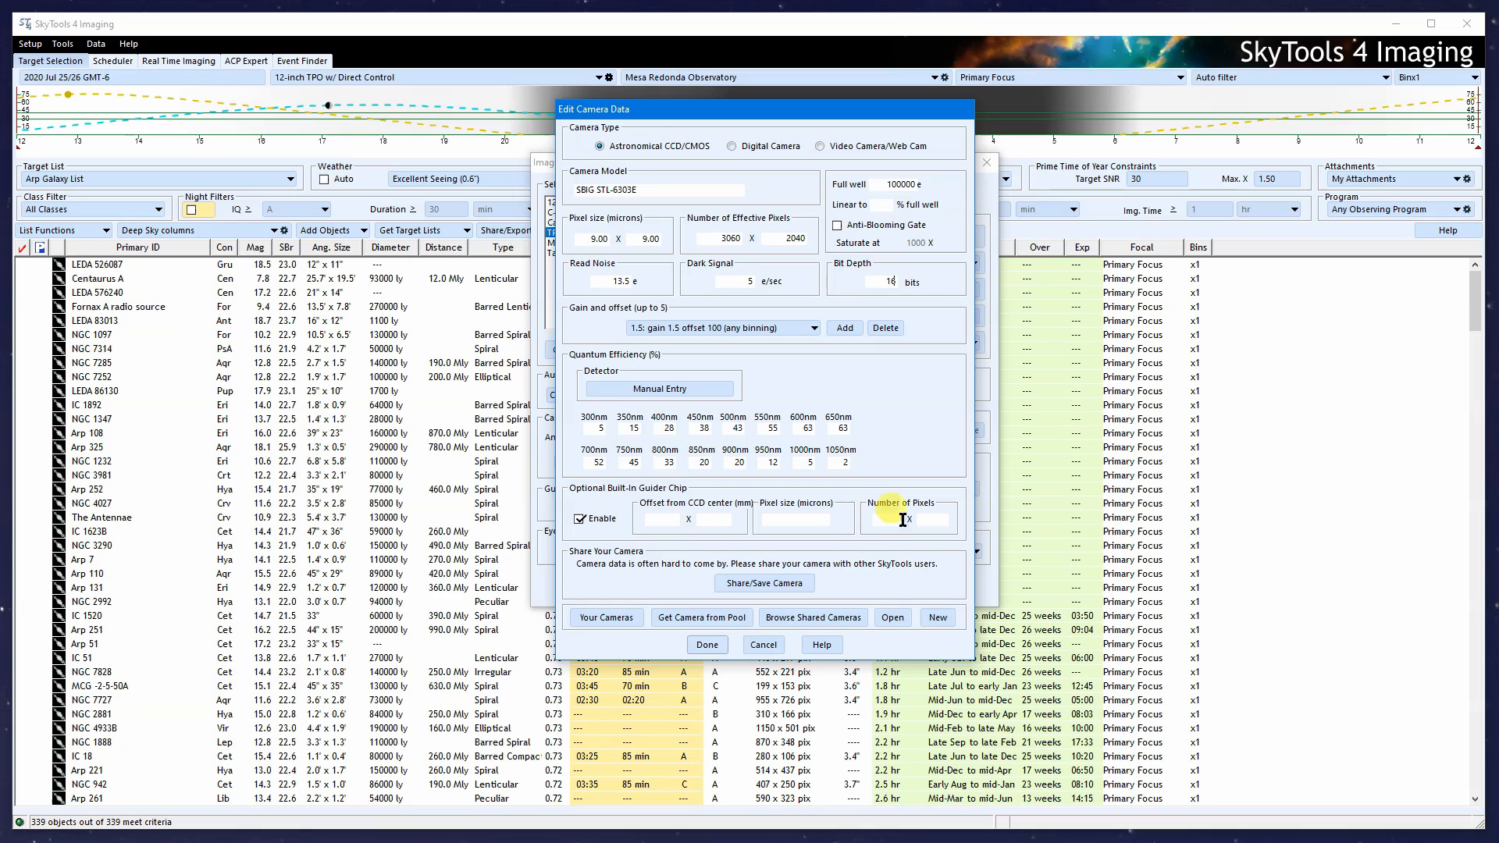
left_click(601, 520)
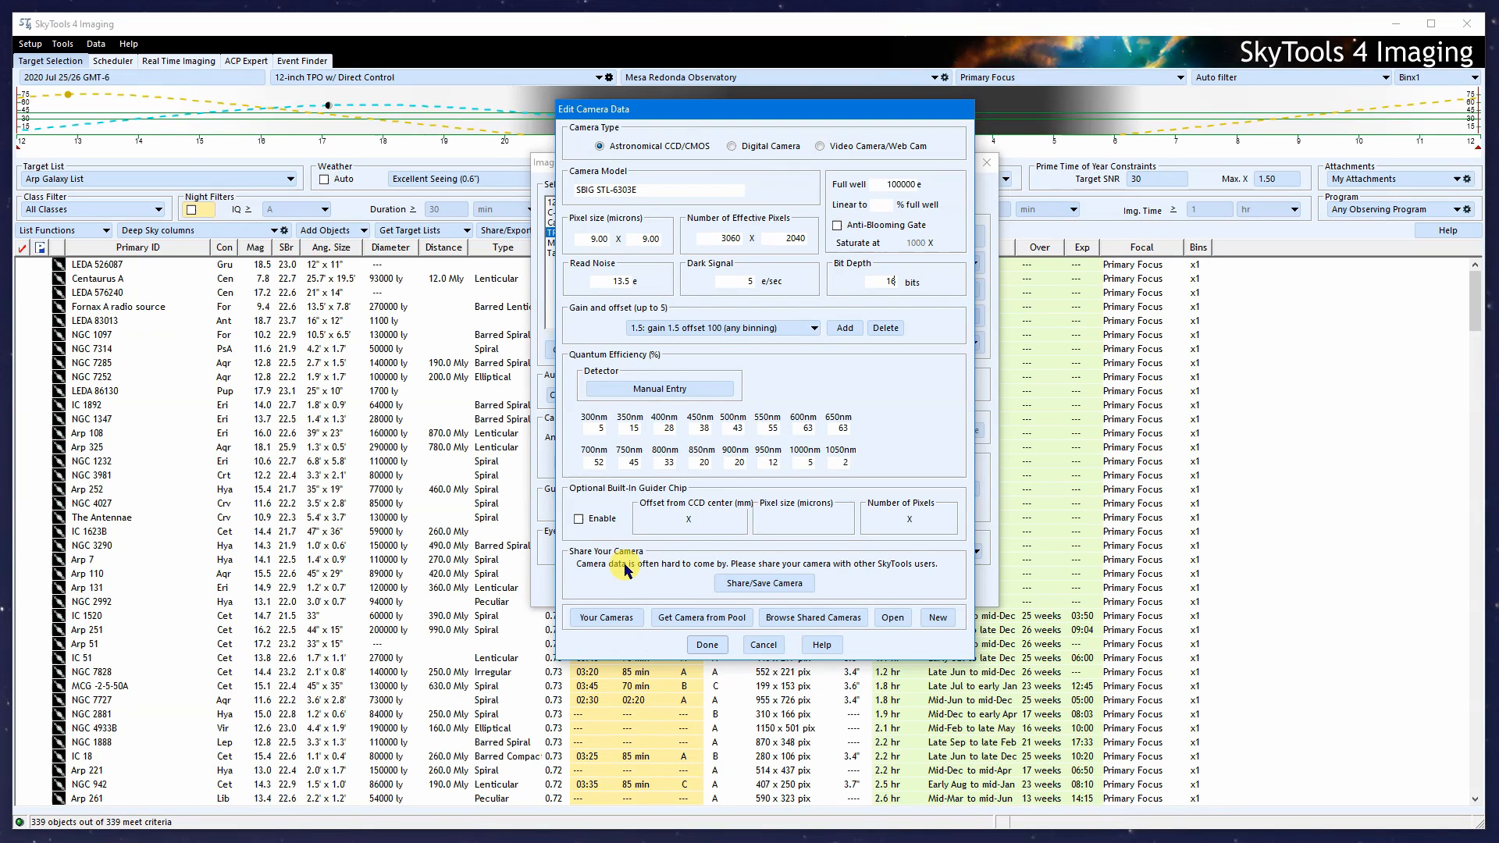
- View the camera sharing and saving dialog and the list of shared cameras, closing both without submitting or importing anything
left_click(769, 586)
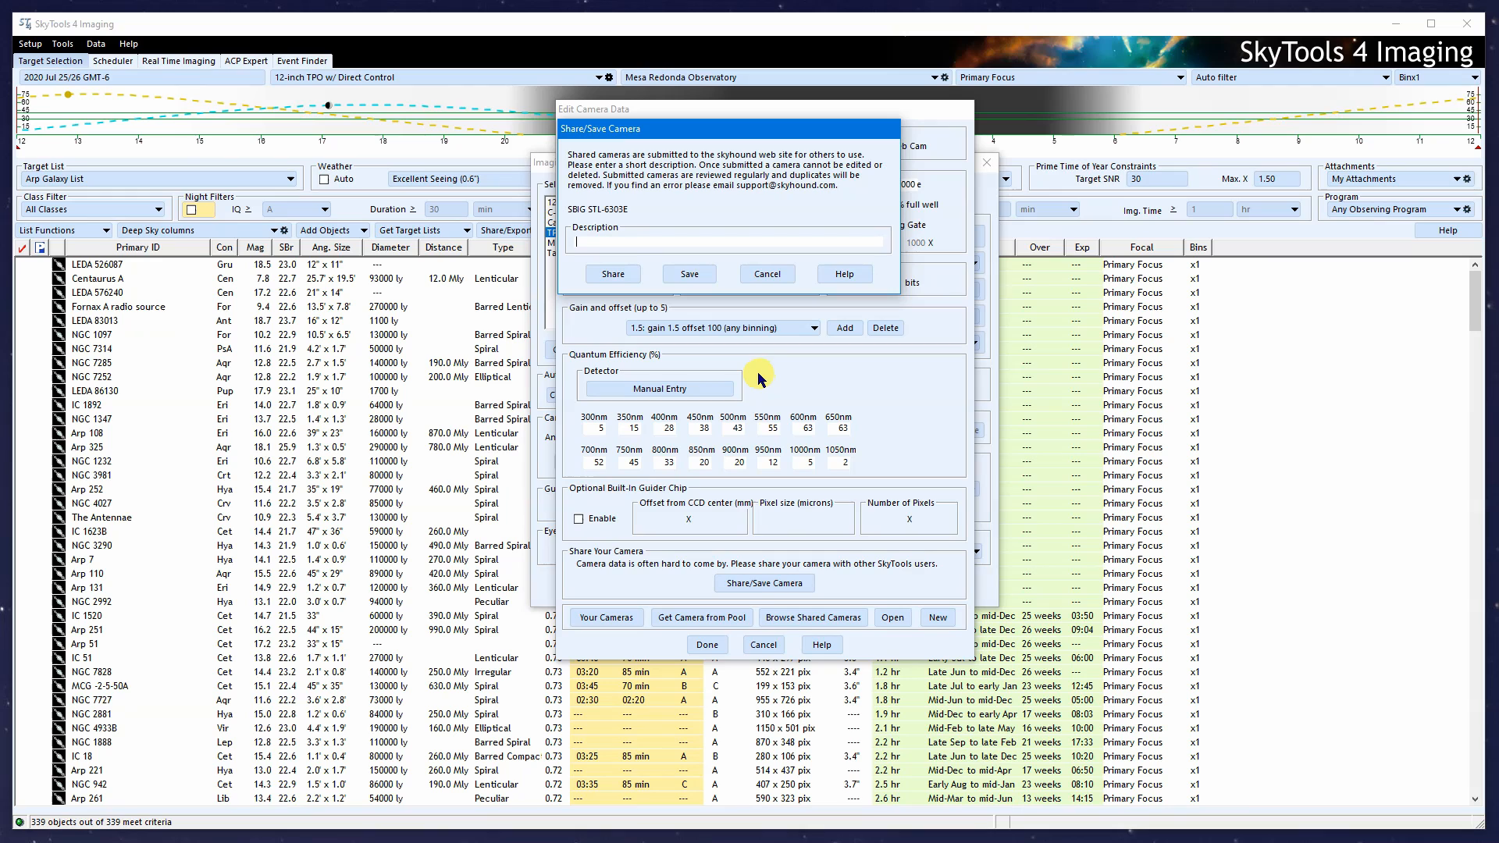
left_click(766, 276)
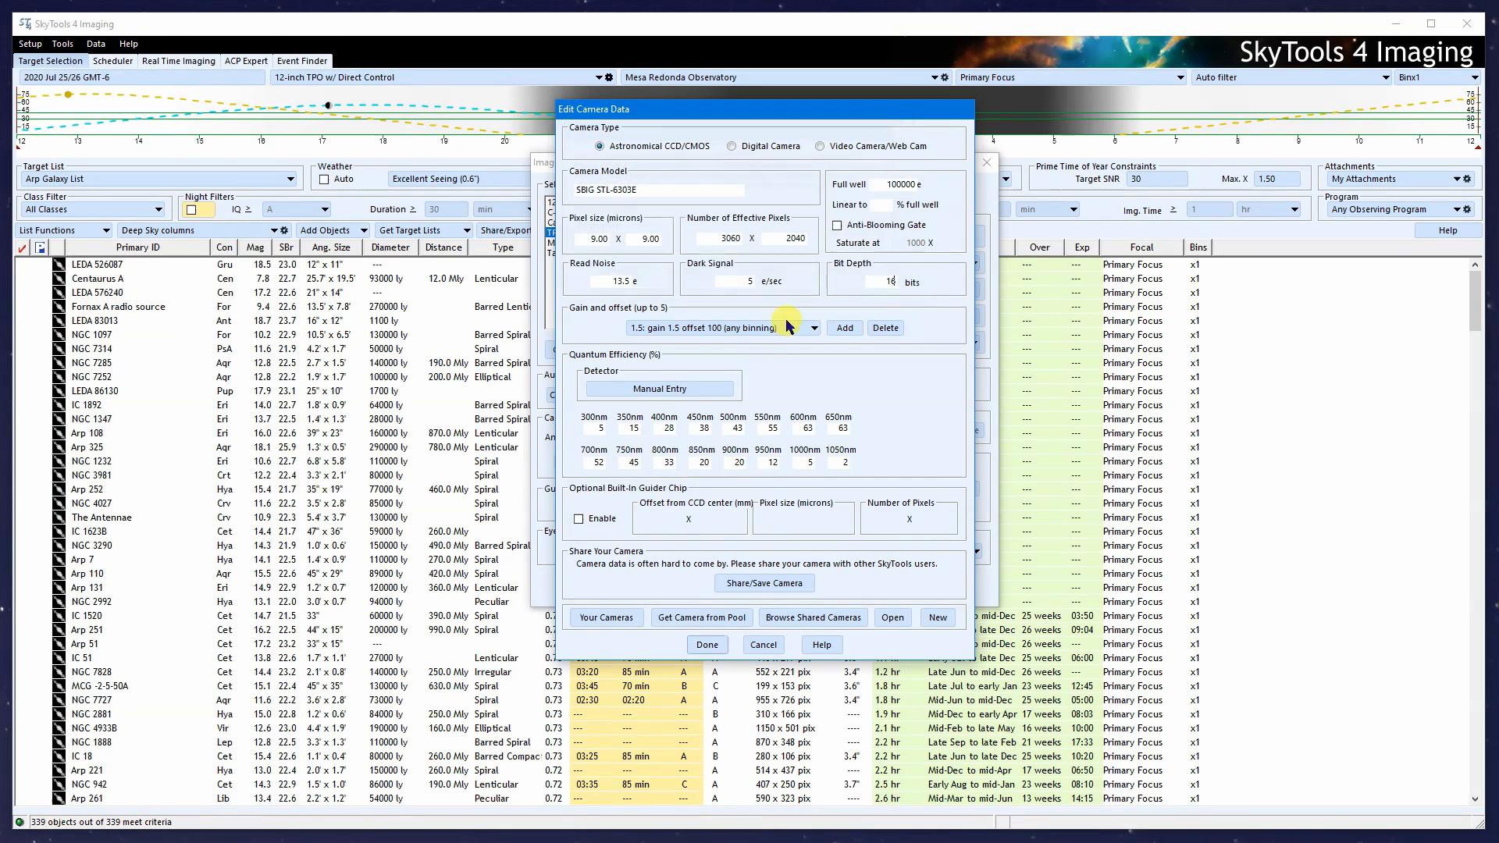
left_click(808, 617)
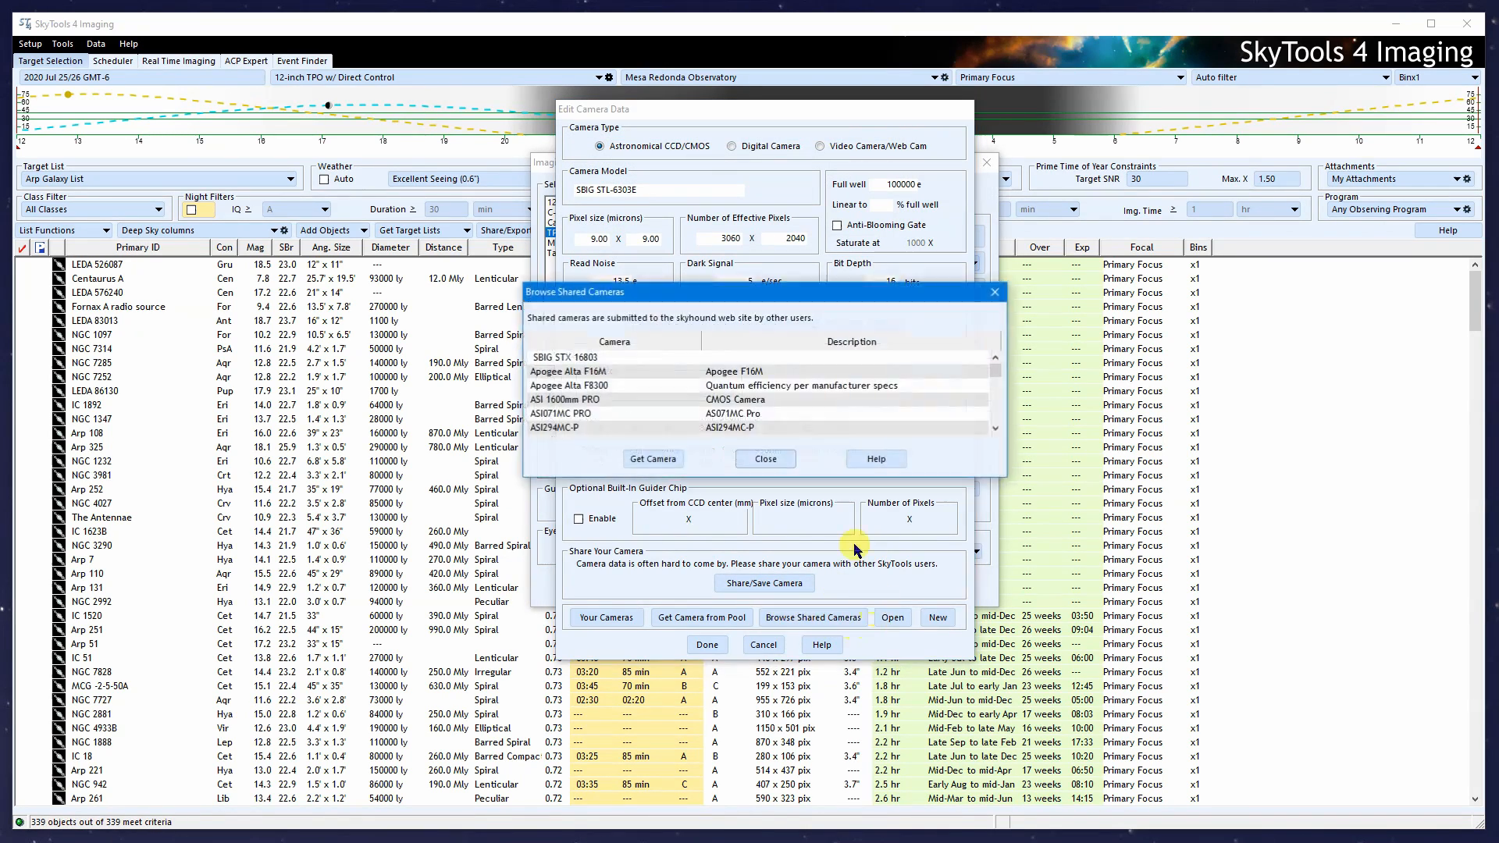
left_click(765, 460)
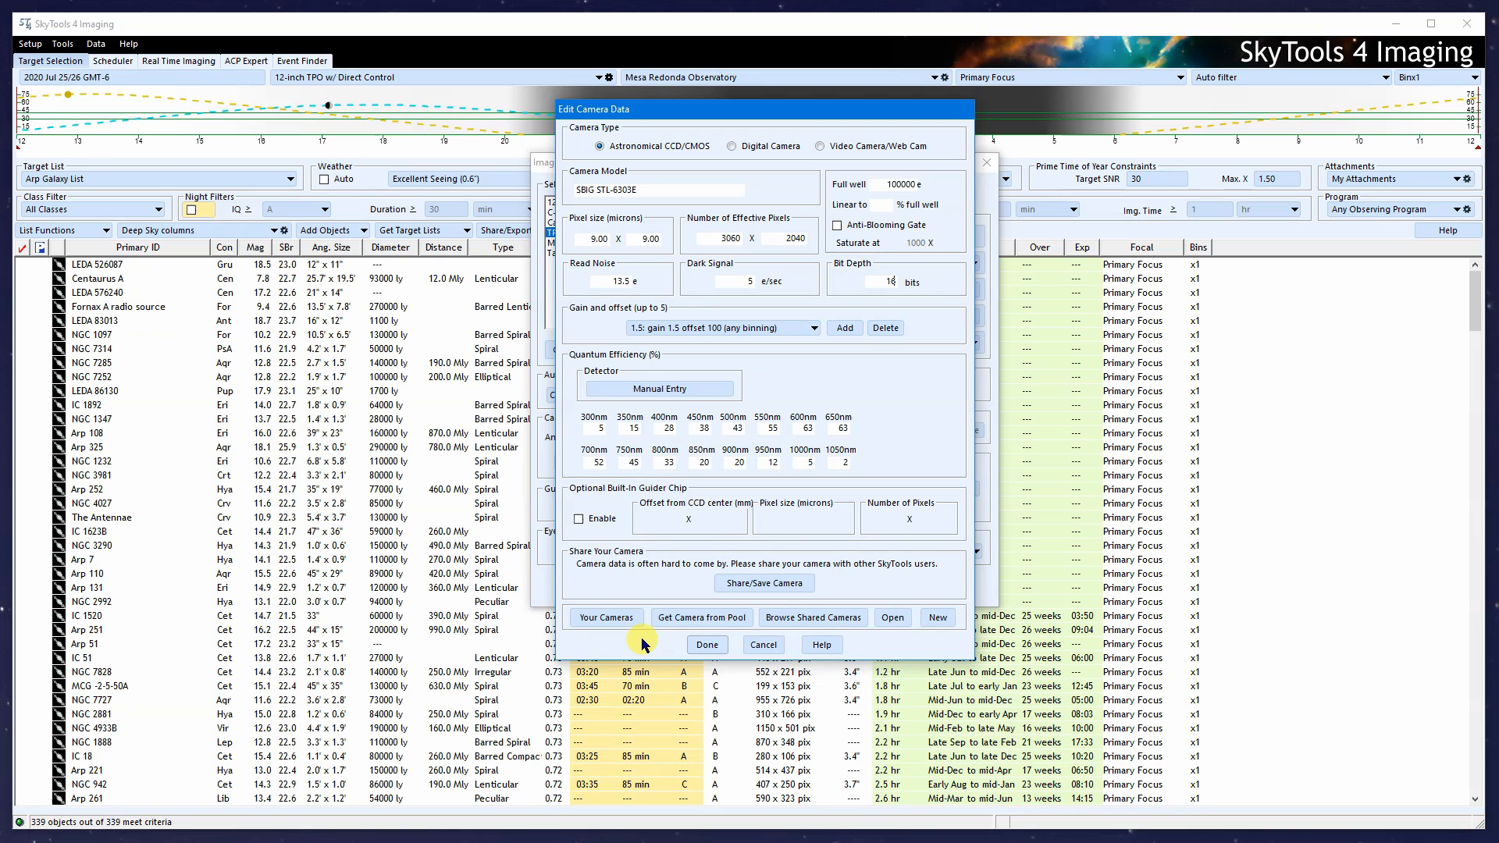
- Accept the camera data and set the imaging system's optical configuration to Primary Focus (normal)
left_click(707, 645)
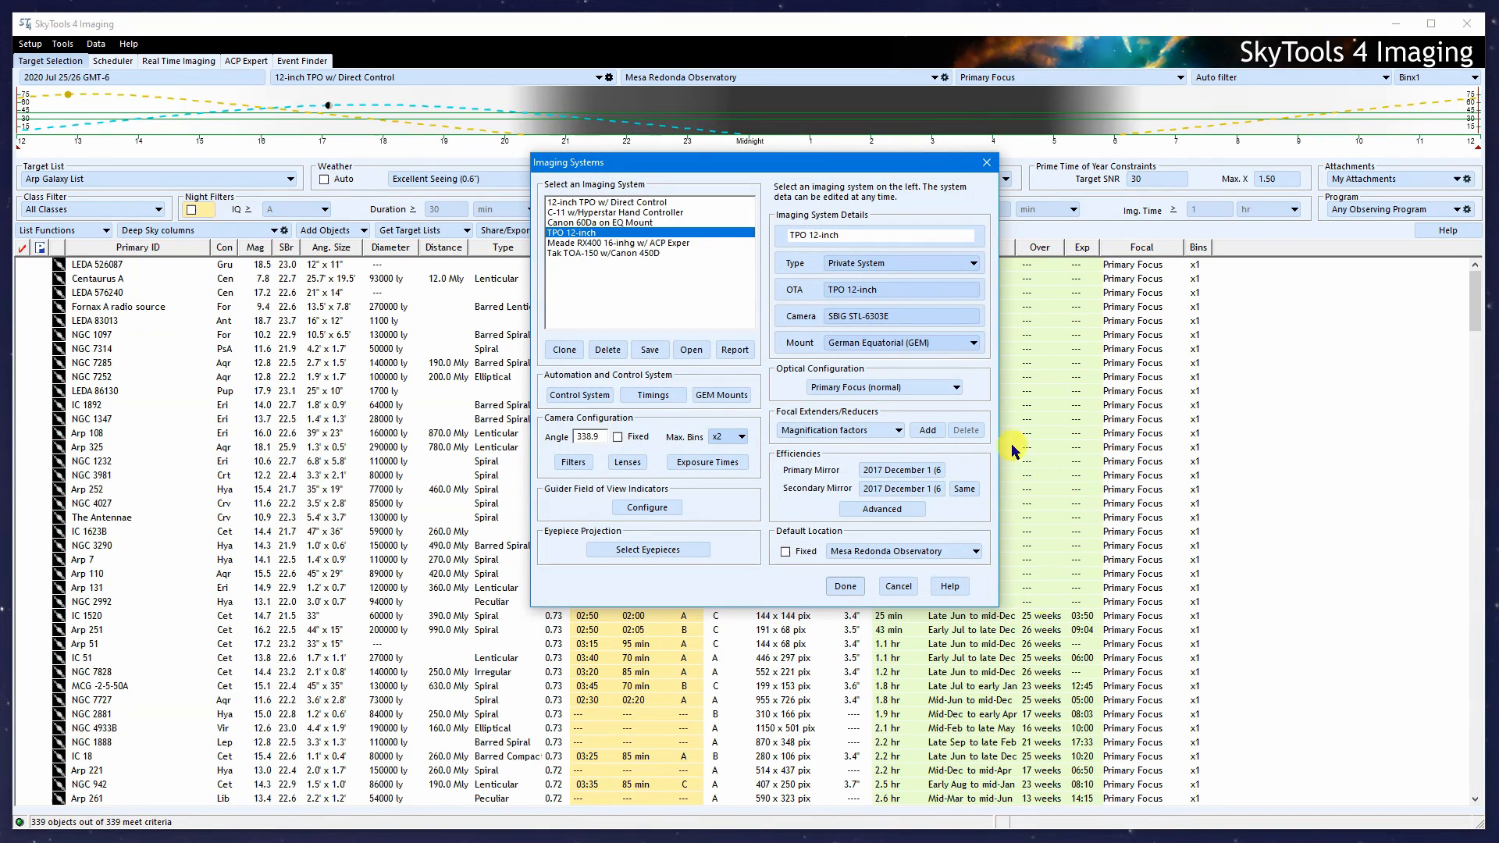
left_click(912, 390)
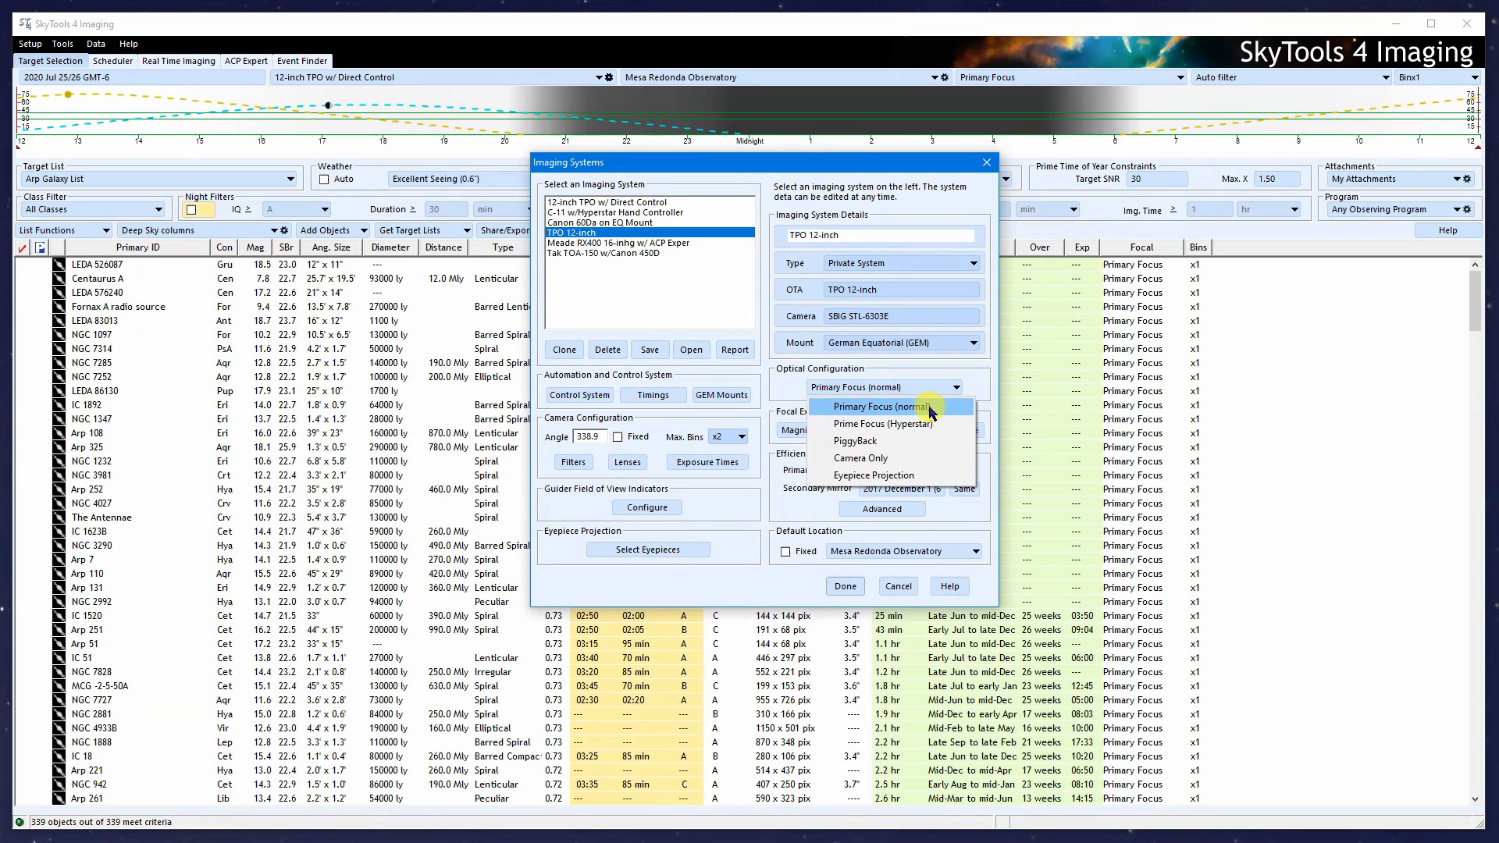
left_click(928, 408)
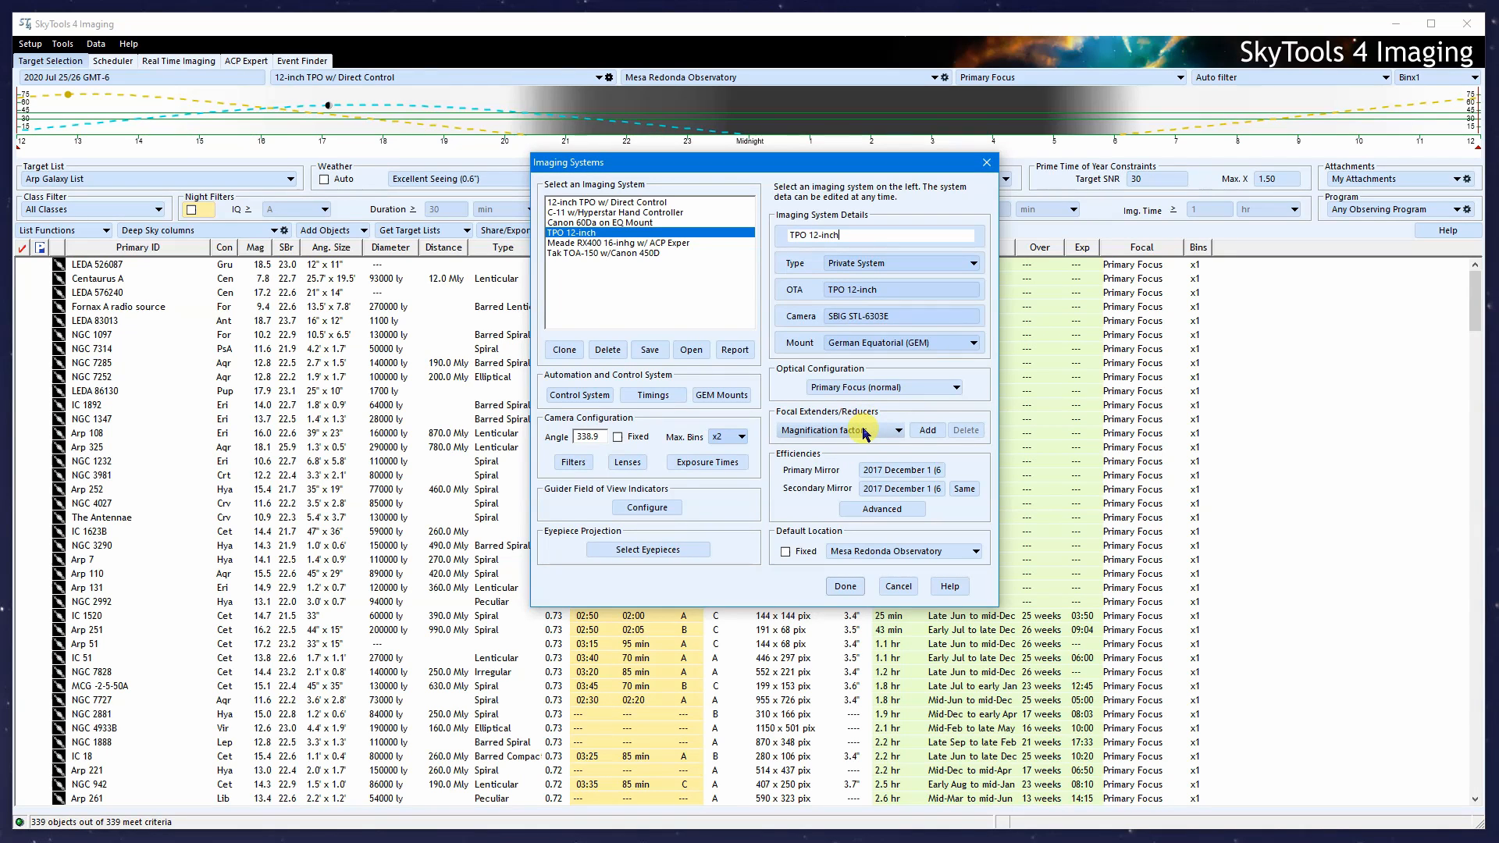
- Add a focal reducer with a magnification factor of 0.5 and a 2-inch barrel, leaving its ID blank
left_click(927, 430)
left_click(765, 383)
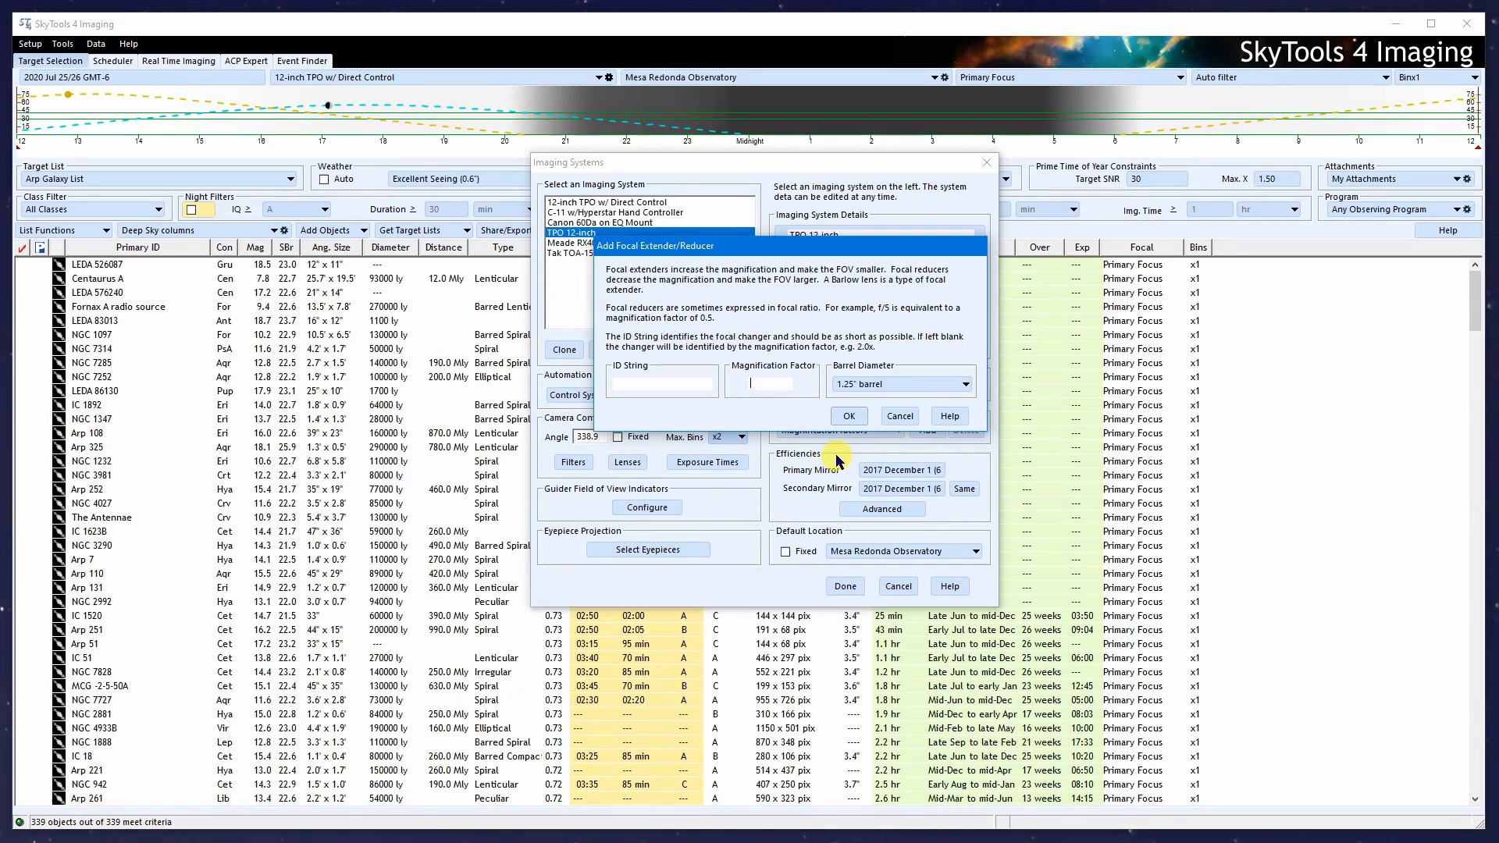
type("0.")
left_click(886, 384)
left_click(907, 438)
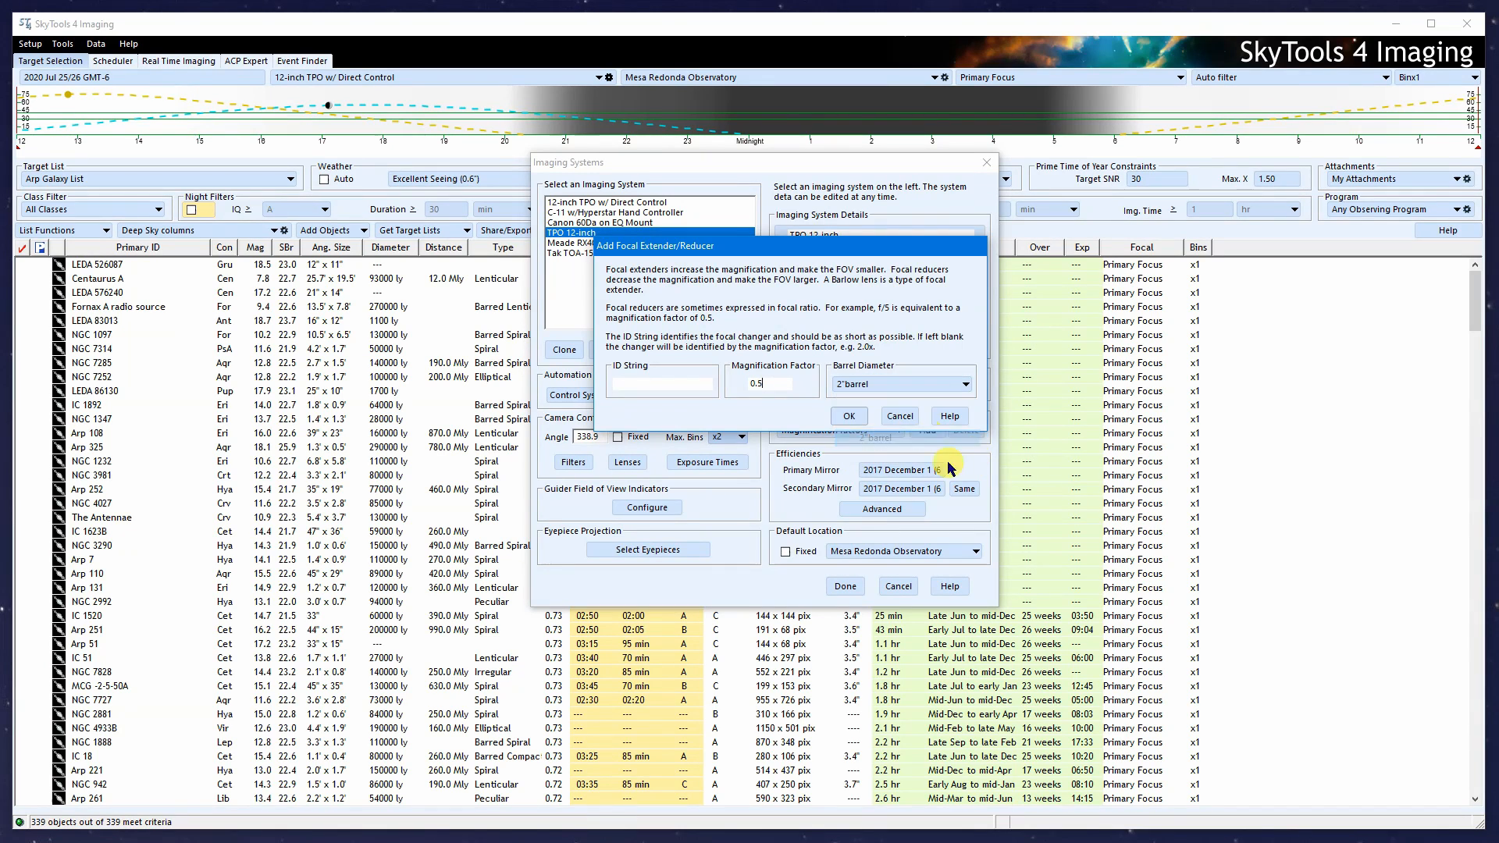
left_click(839, 423)
- Delete every focal extender and reducer from the system, both 0.50x 2" entries and the 2.00x 2" entry
left_click(859, 430)
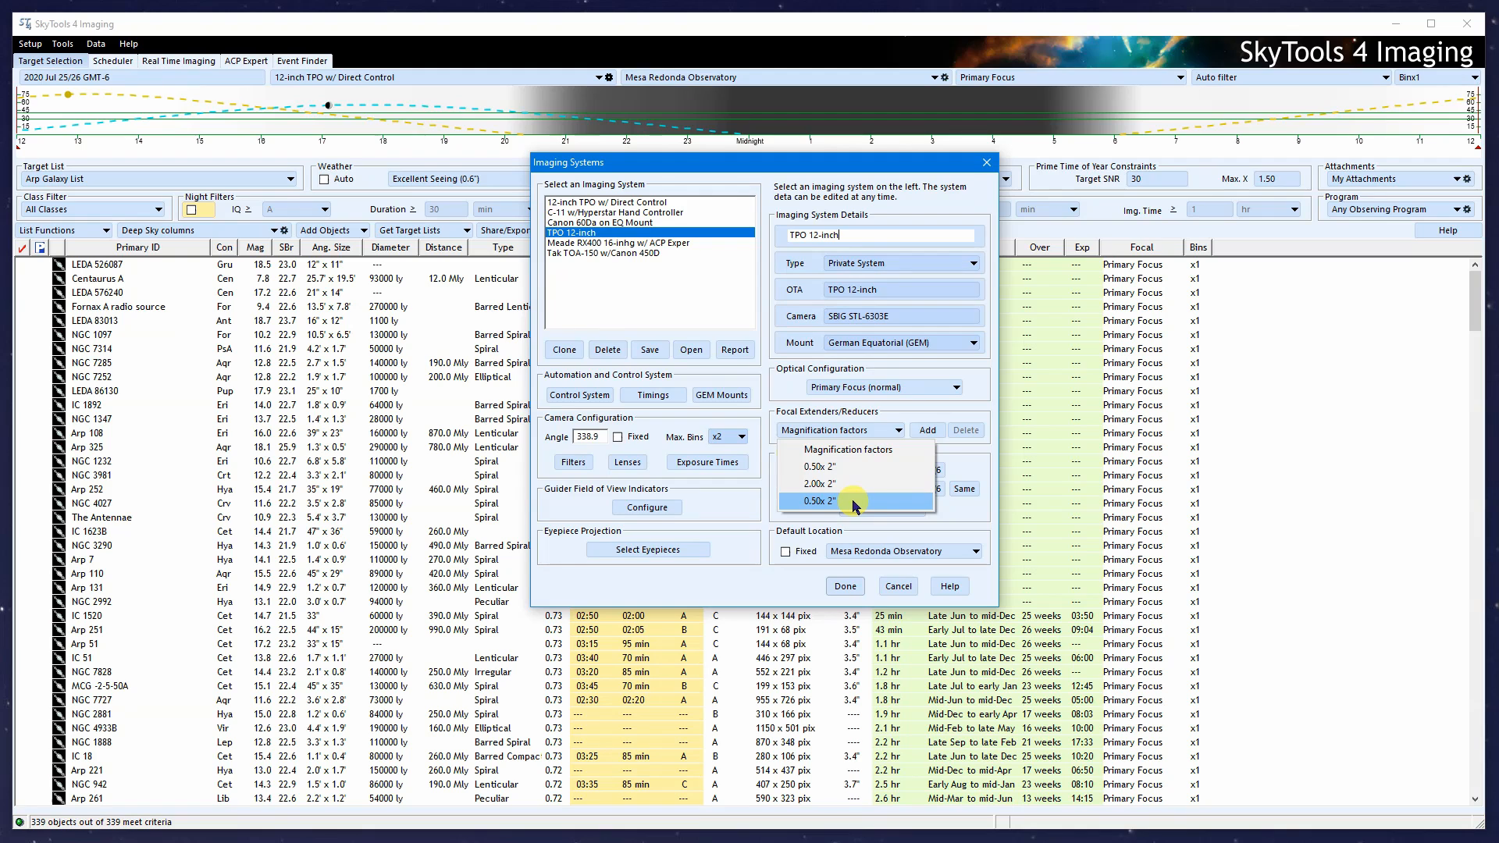
left_click(854, 500)
left_click(966, 430)
left_click(855, 430)
left_click(853, 466)
left_click(966, 430)
left_click(855, 430)
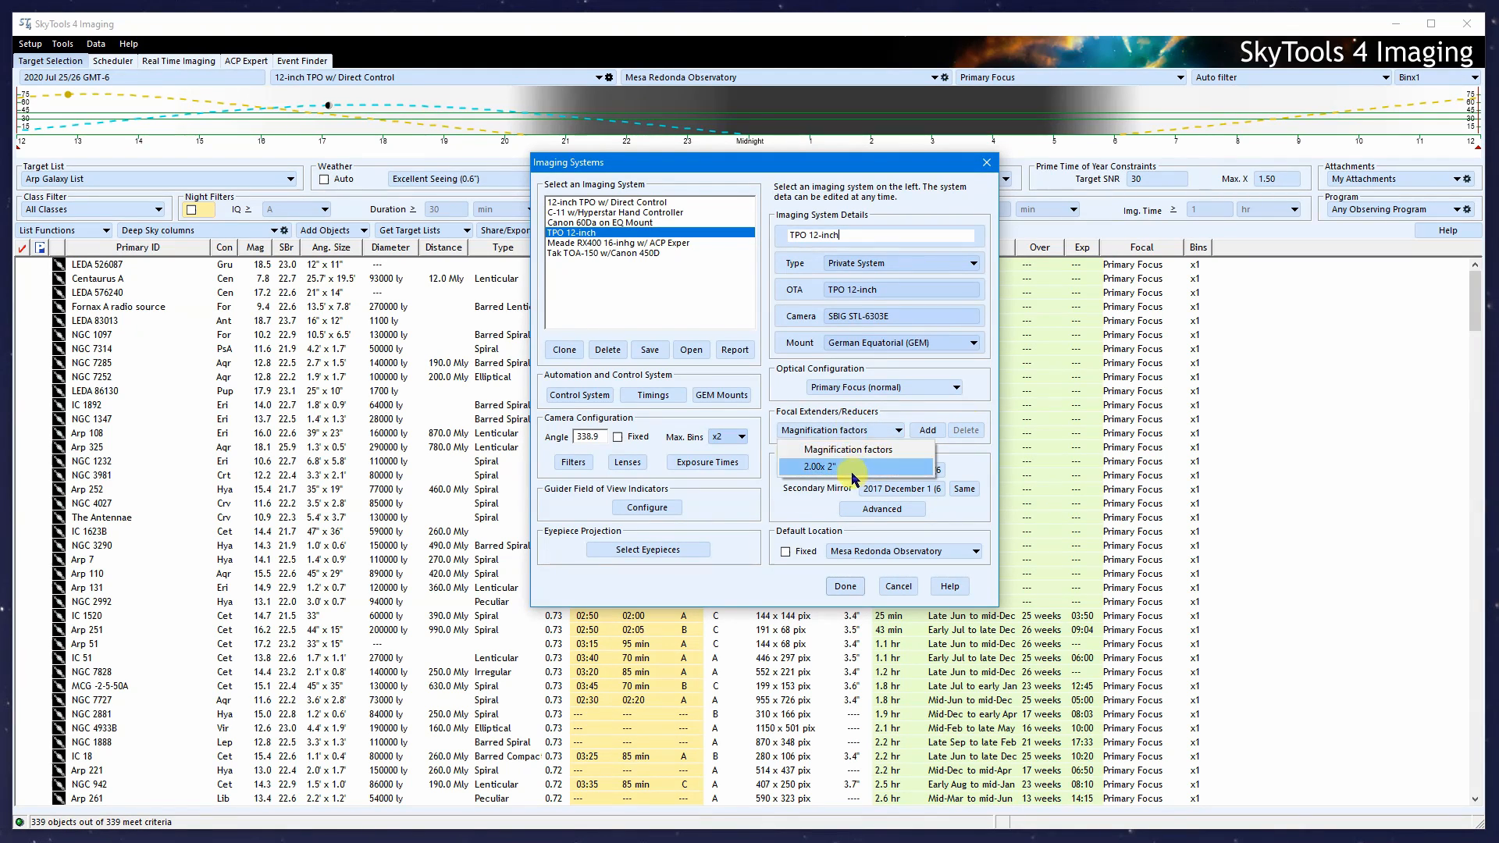
left_click(852, 471)
left_click(966, 430)
left_click(859, 430)
left_click(808, 459)
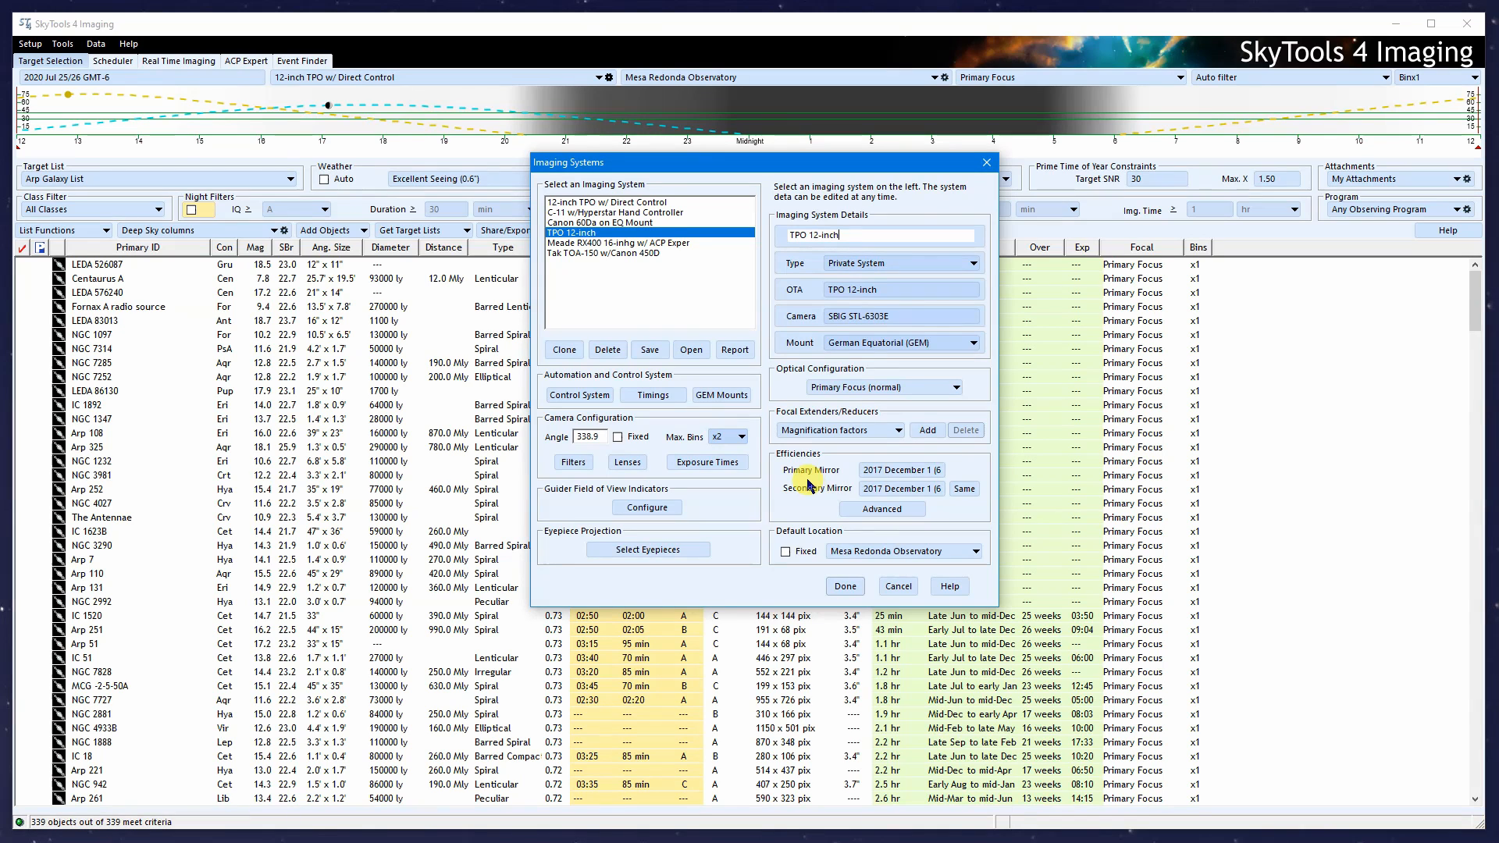
- Set the primary mirror's efficiency date to 2020 January 1 and apply the same date to the secondary mirror
left_click(905, 471)
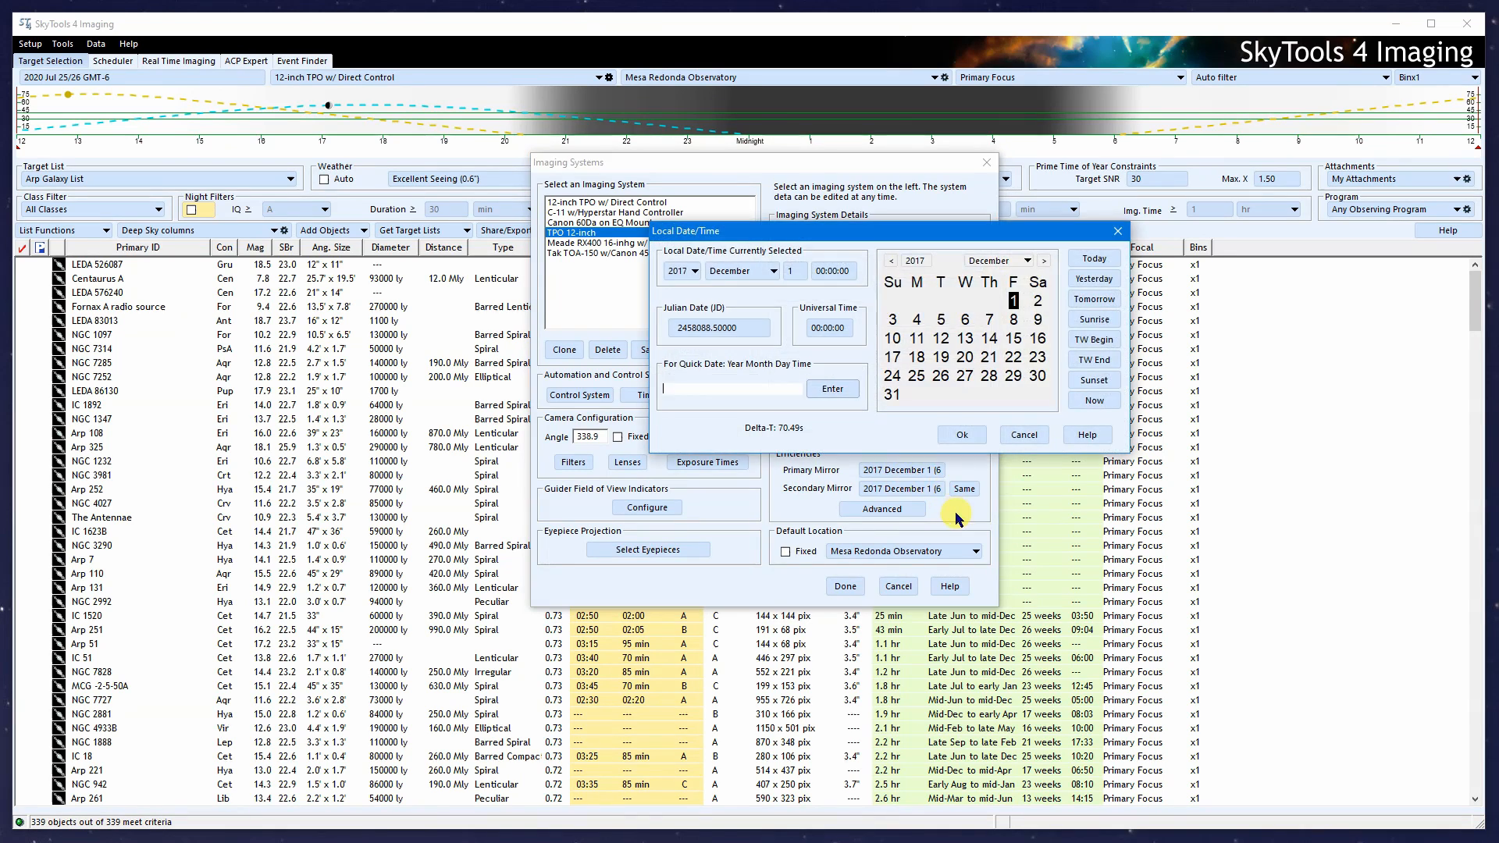
left_click(722, 387)
type("2020 jan 1")
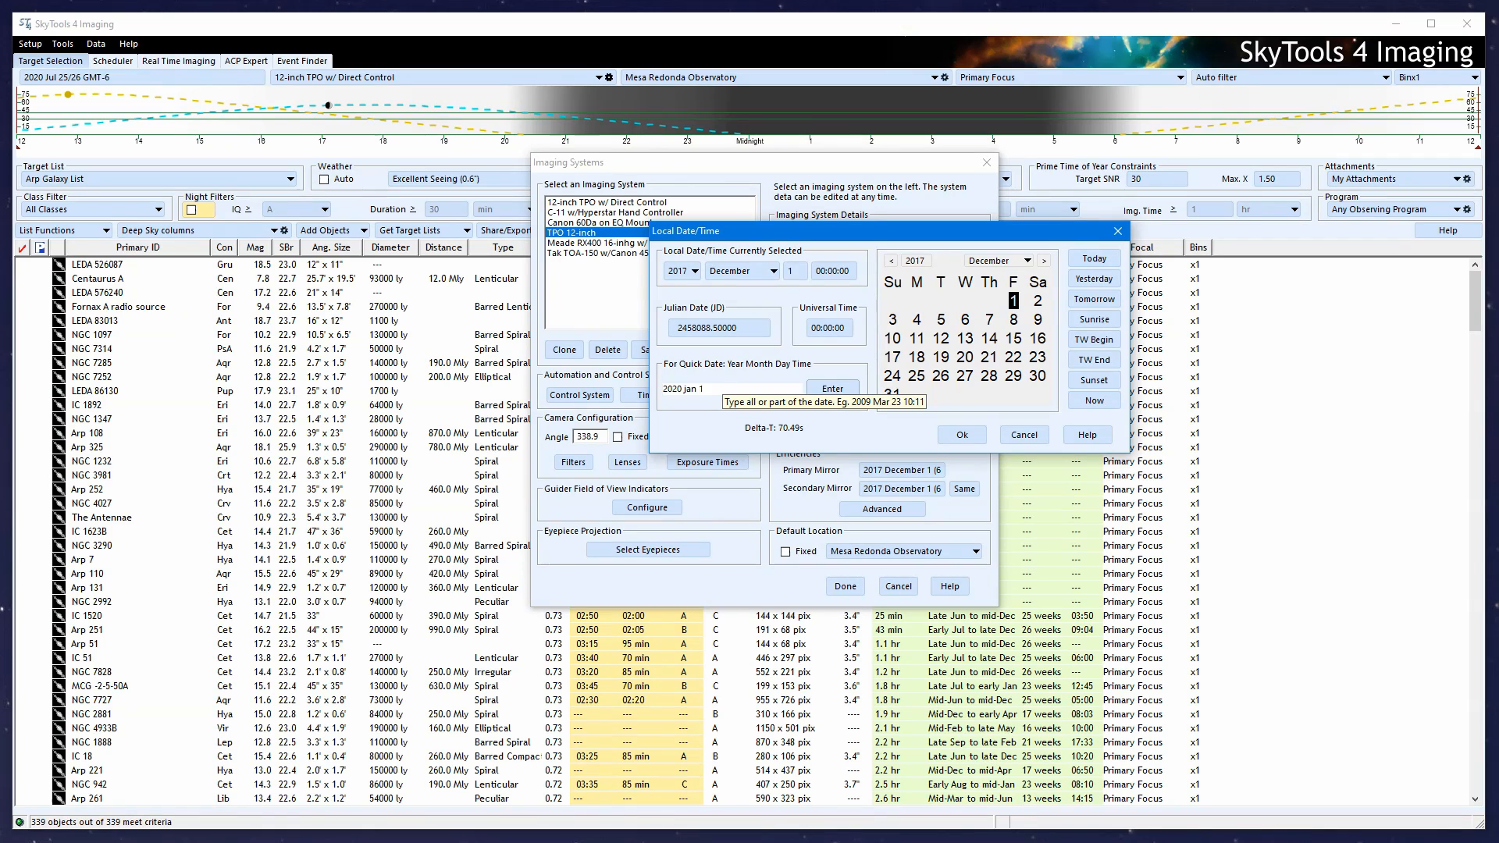
left_click(850, 395)
left_click(961, 434)
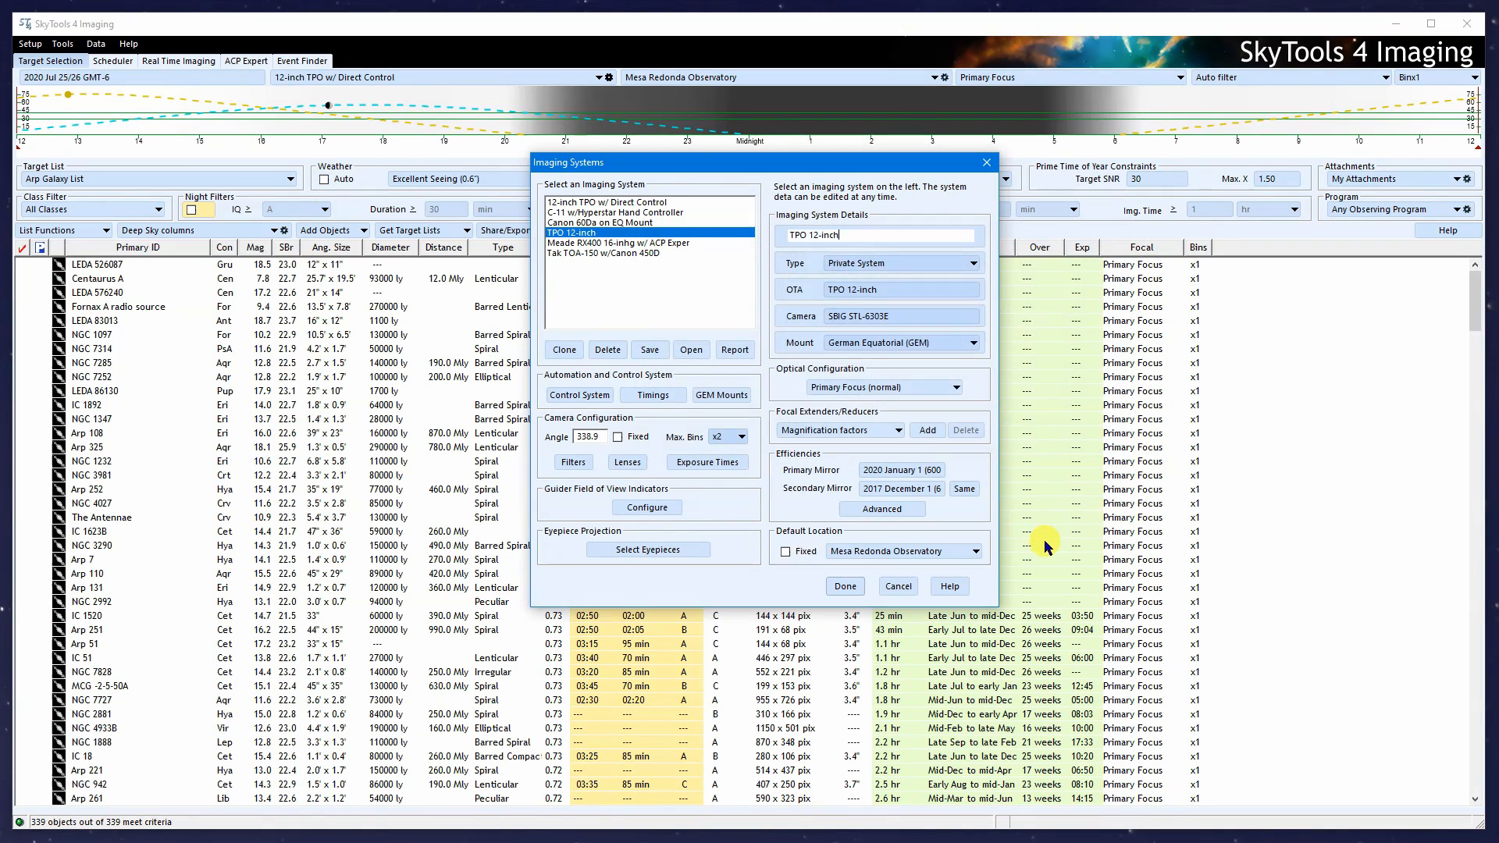
left_click(965, 490)
- Set the Best FWHM to 1.8 arc seconds in the advanced efficiency settings
left_click(883, 509)
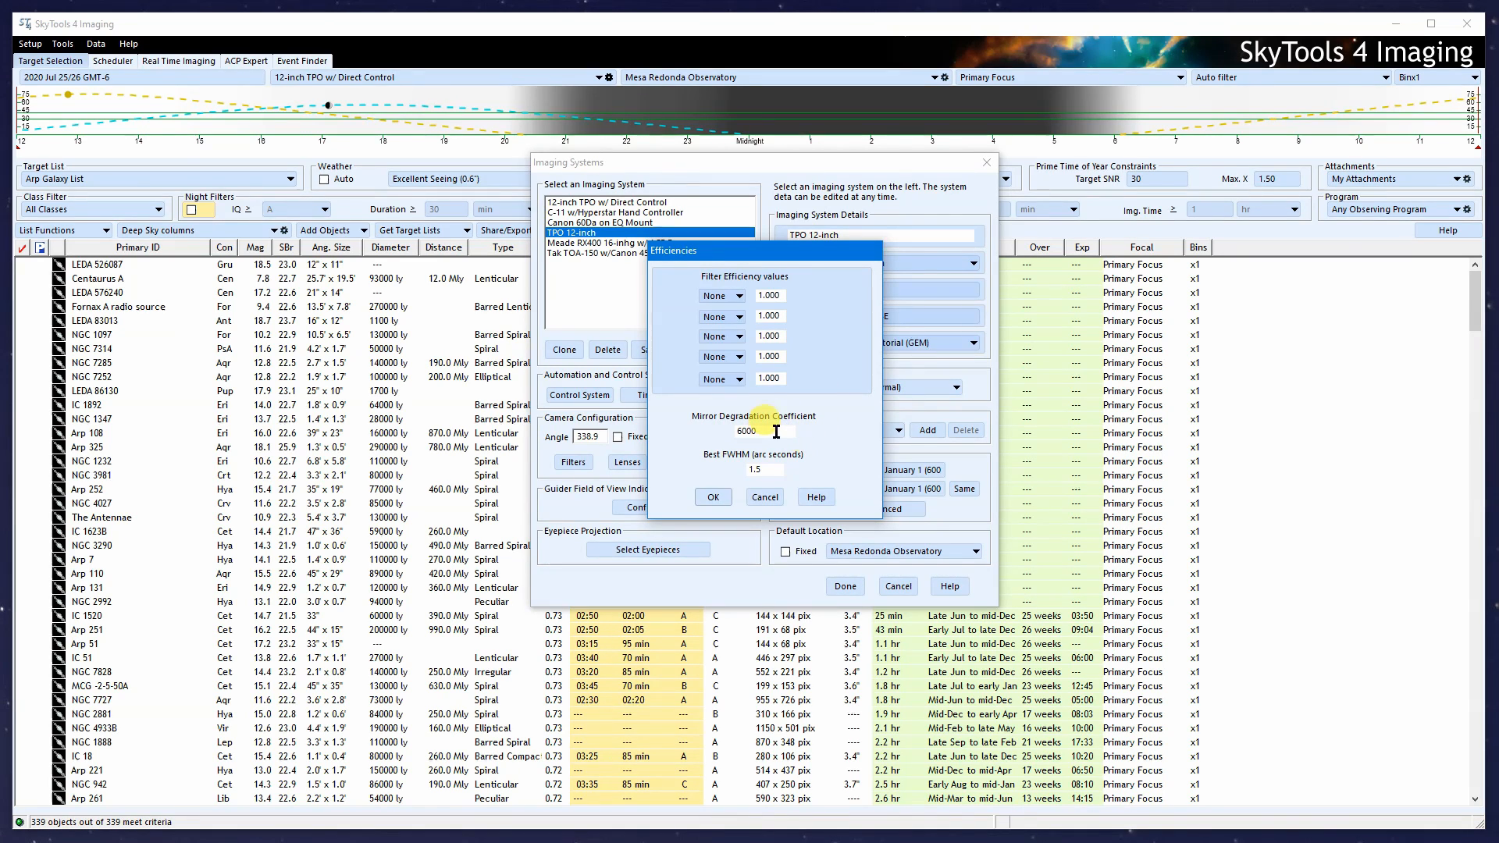
left_click_drag(775, 470, 736, 470)
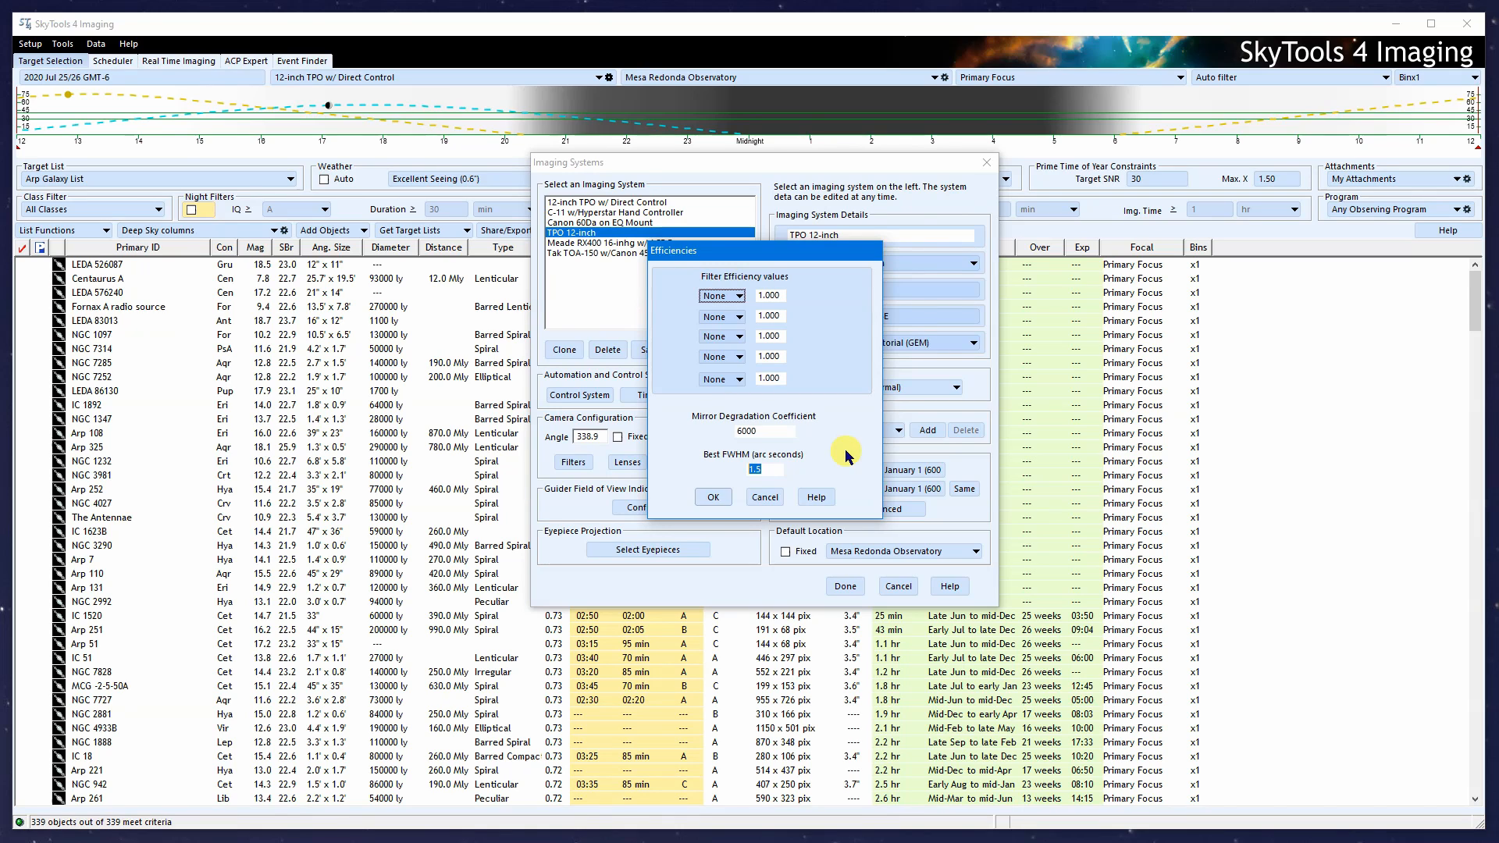
type("1.8")
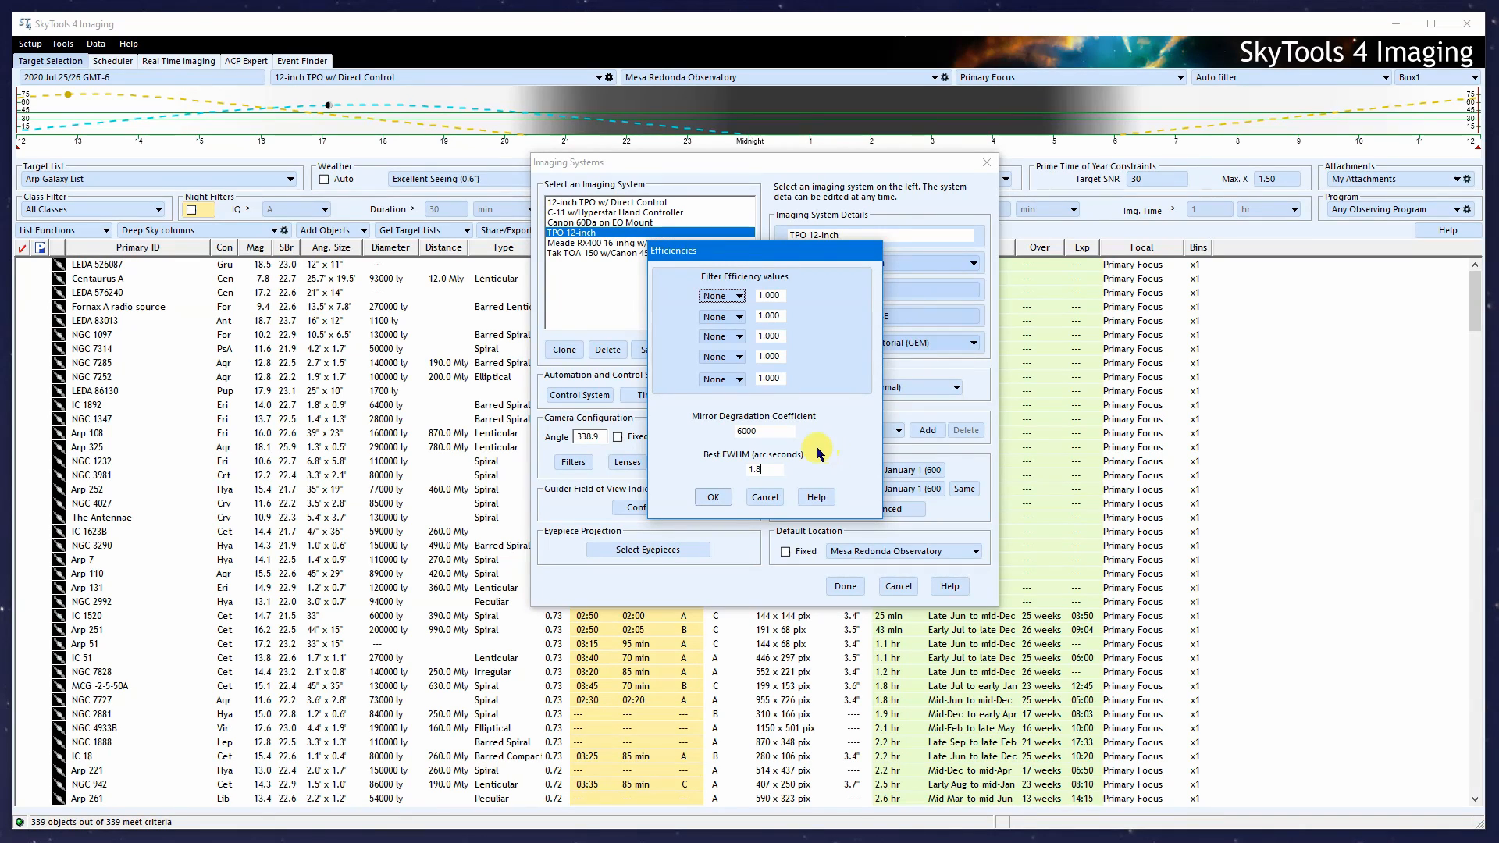
left_click(713, 497)
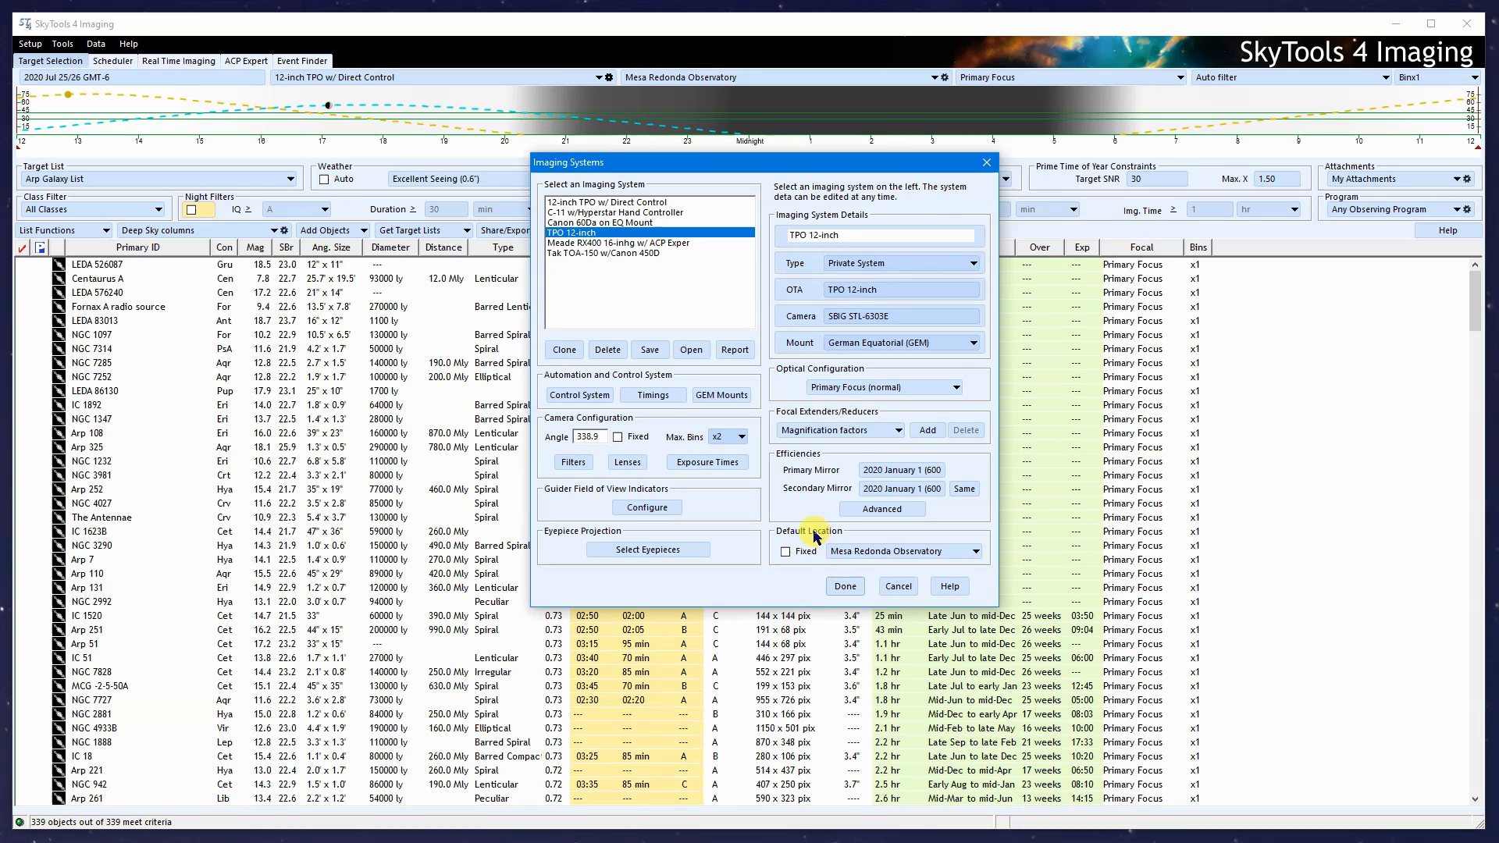
- Try Side of Road as the default location, then return it to Mesa Redonda Observatory and mark it as fixed
left_click(878, 551)
left_click(920, 589)
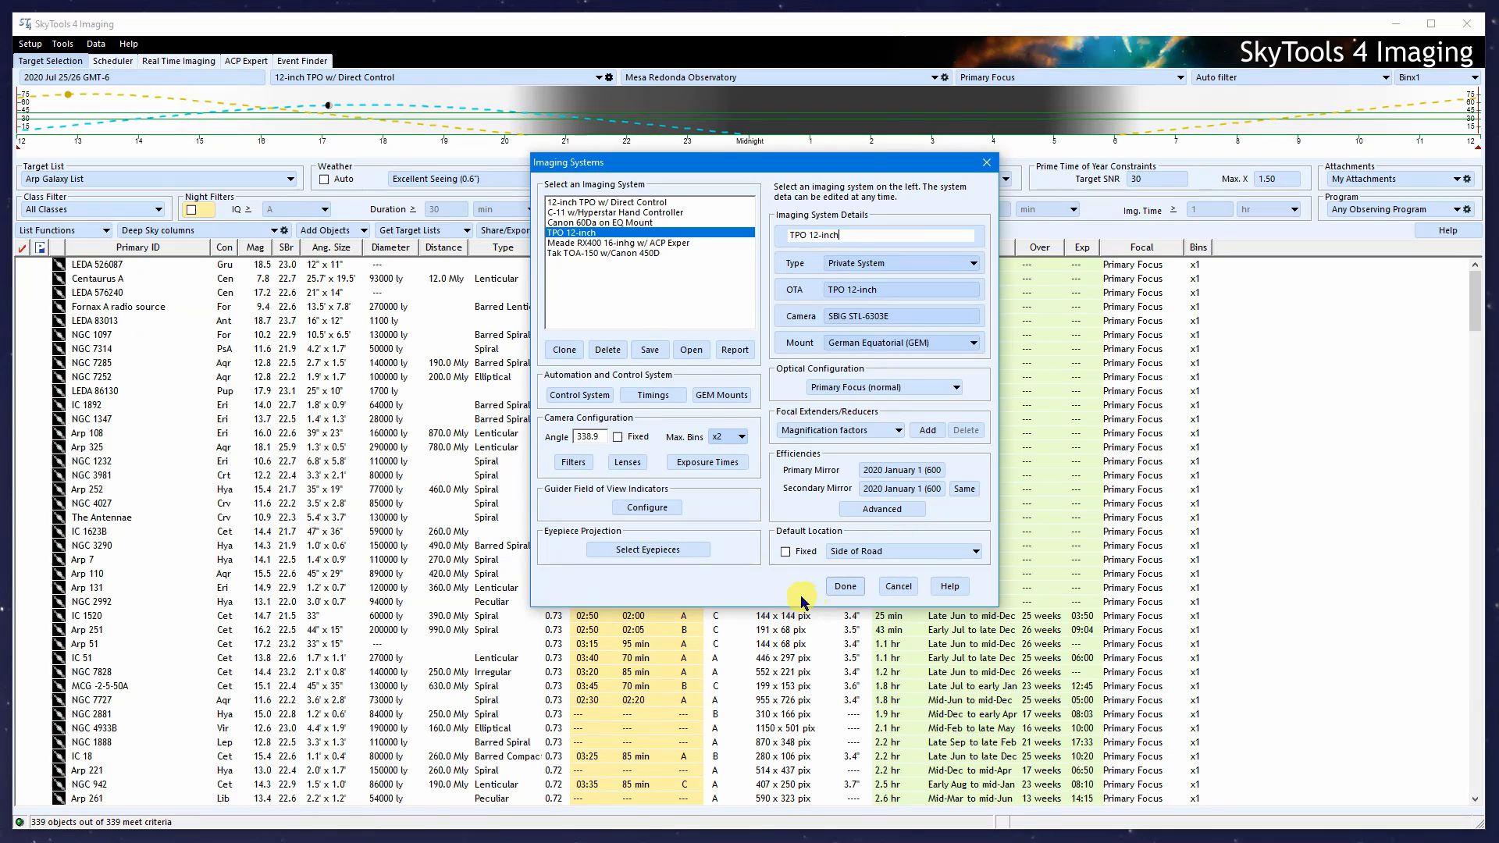
left_click(879, 551)
left_click(866, 571)
left_click(786, 552)
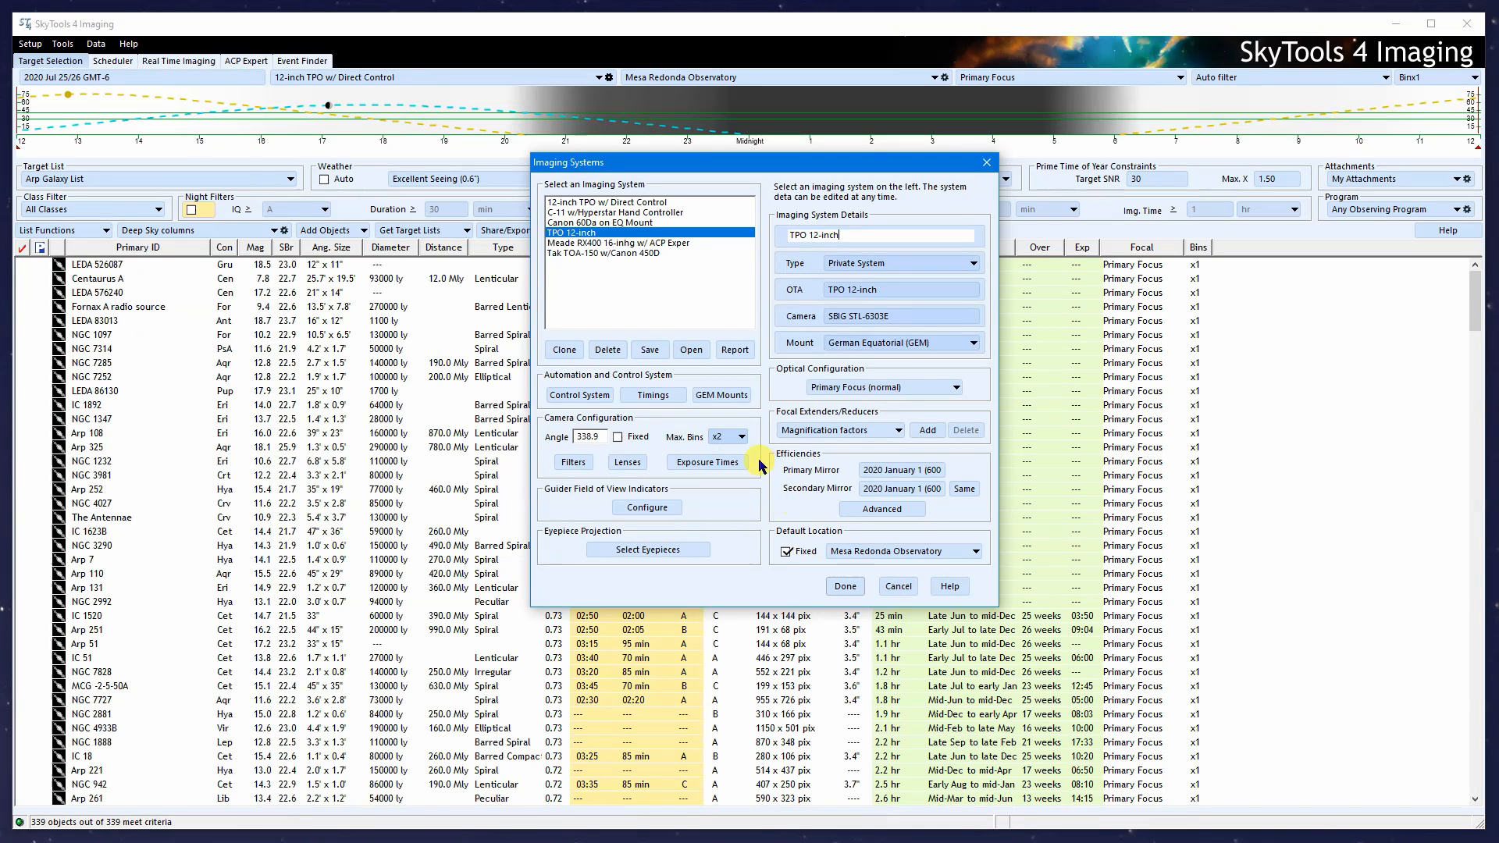
- Configure the control system as SkyTools Real Time Control with Autoguider guiding and Auto Focus, keeping the camera rotator enabled
left_click(588, 396)
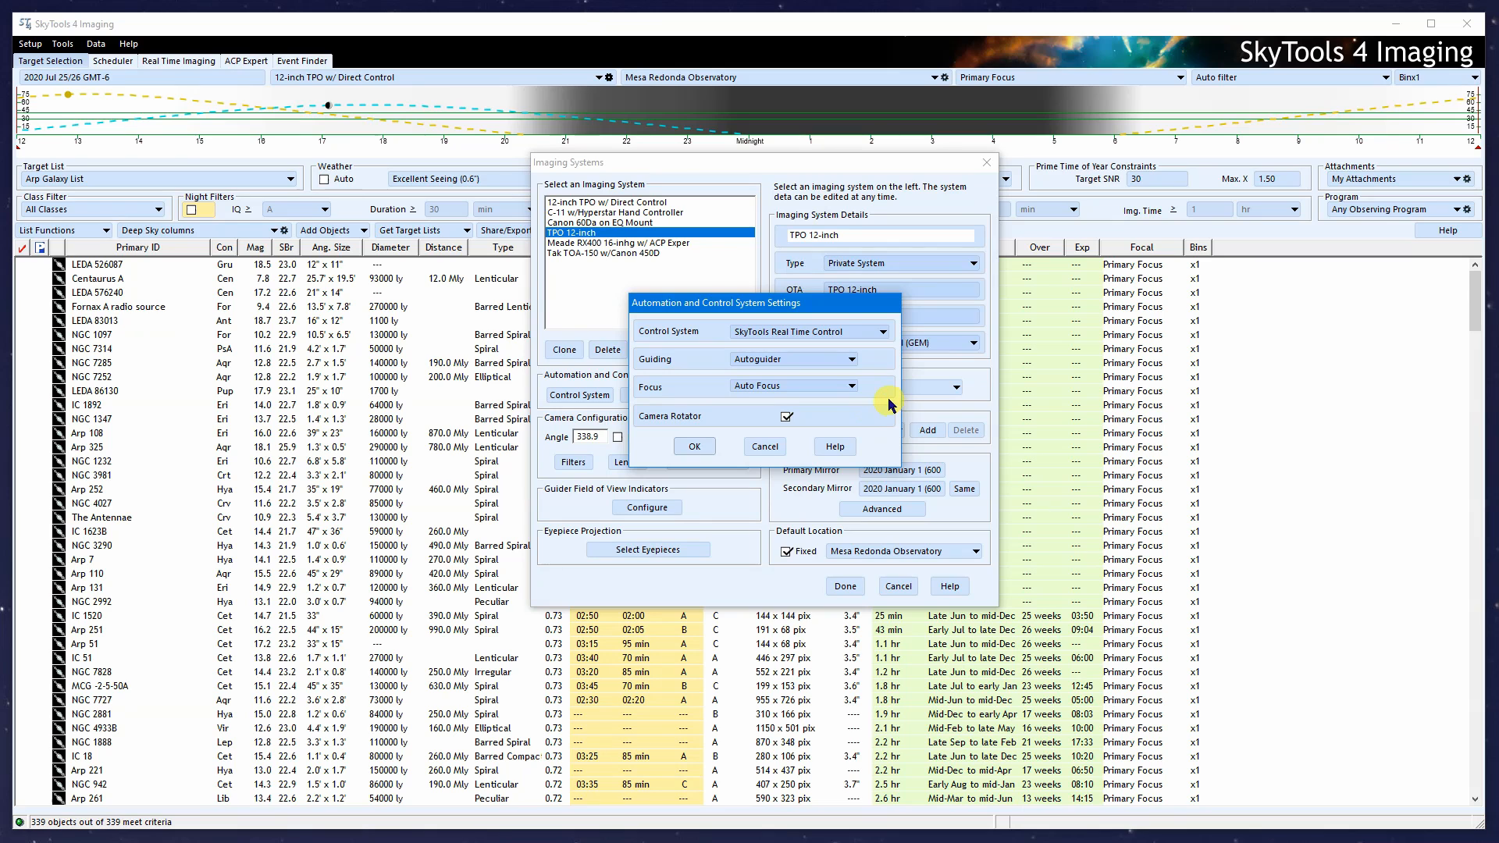
left_click(832, 334)
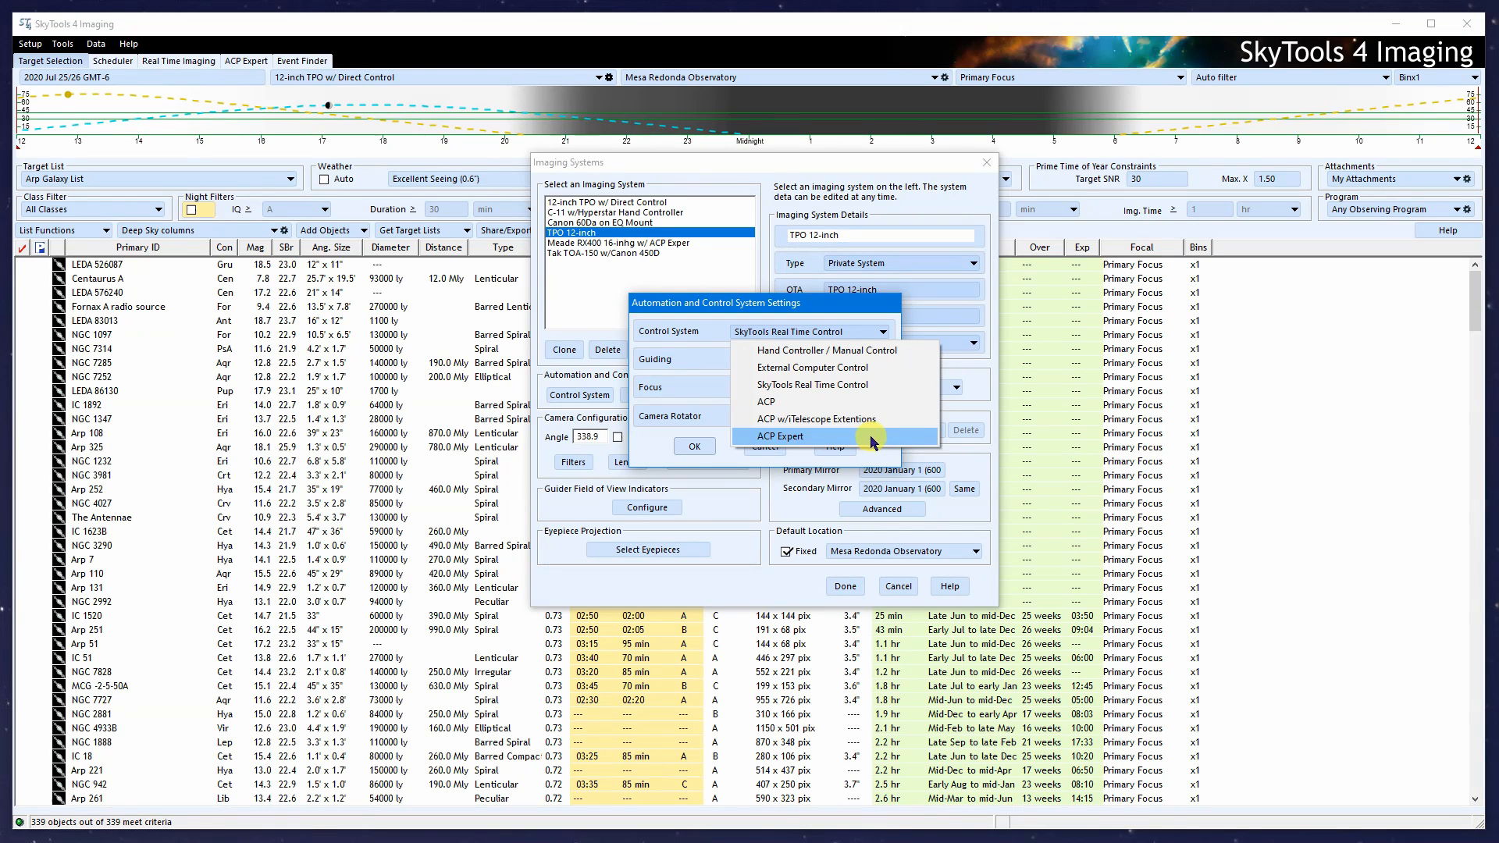
left_click(884, 388)
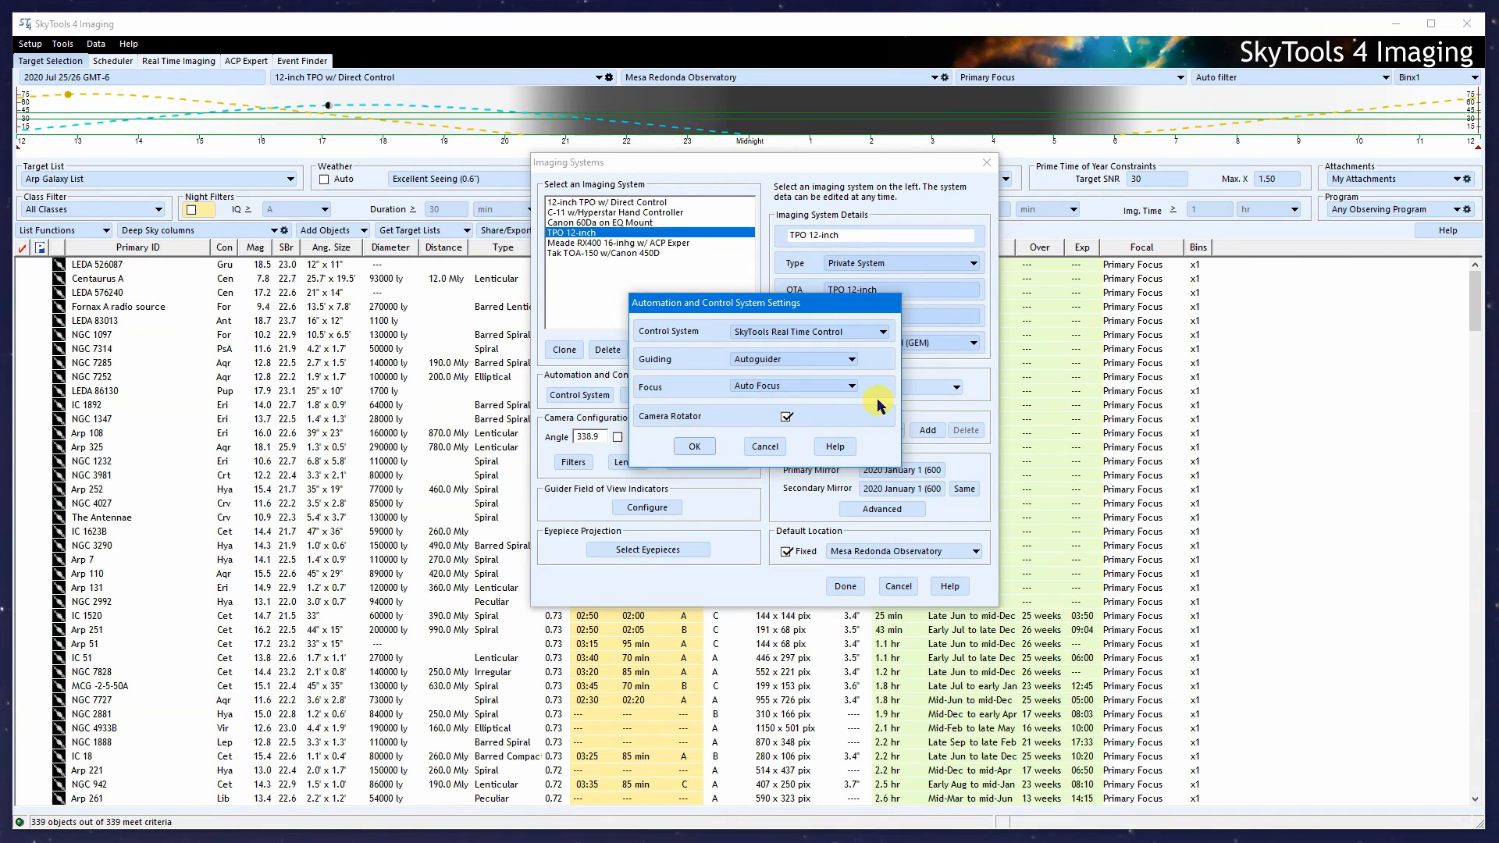
left_click(829, 361)
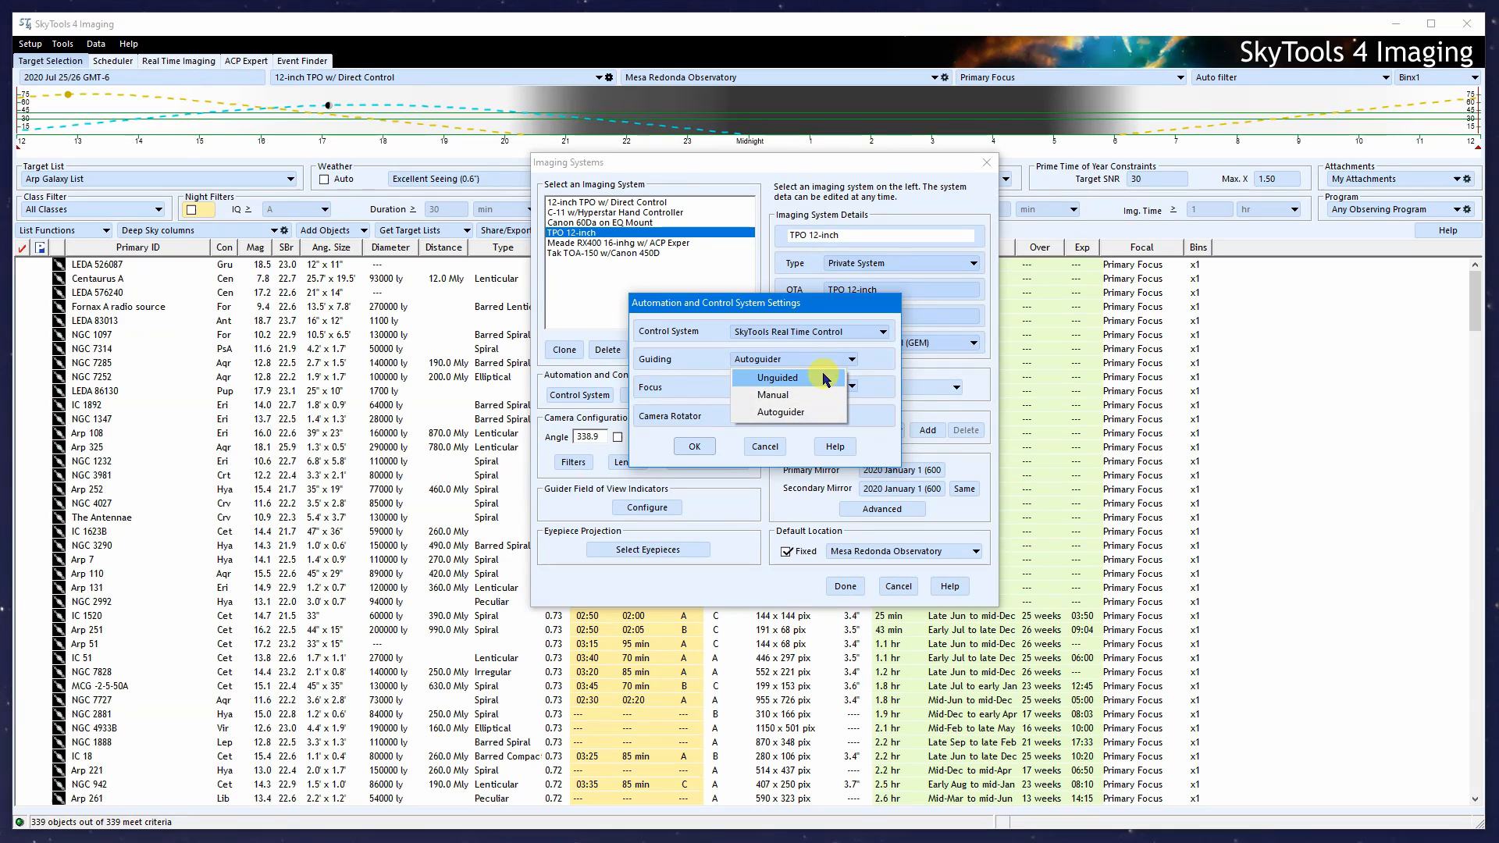
left_click(825, 413)
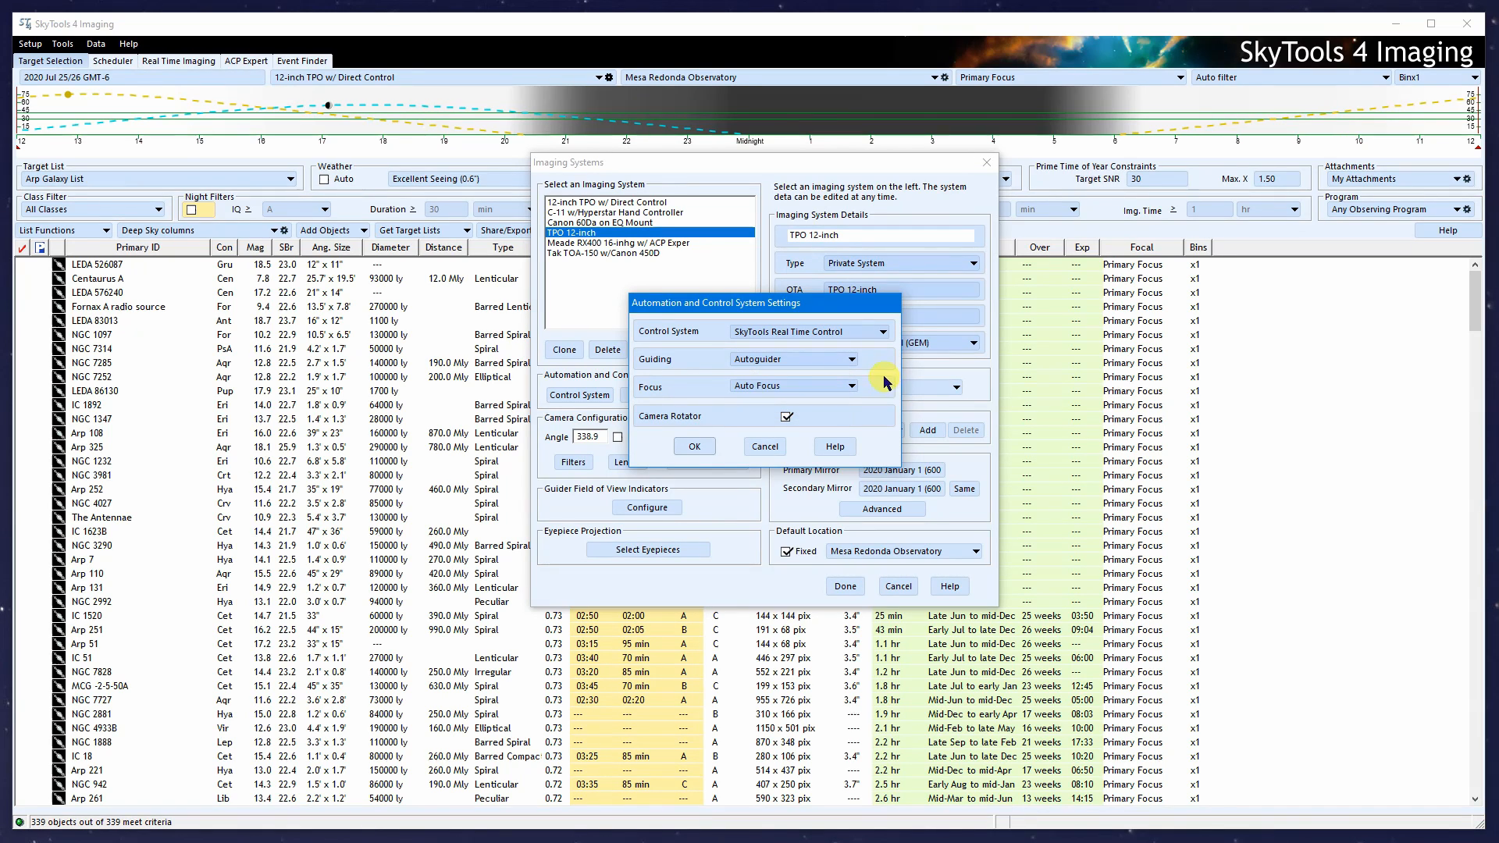
left_click(850, 385)
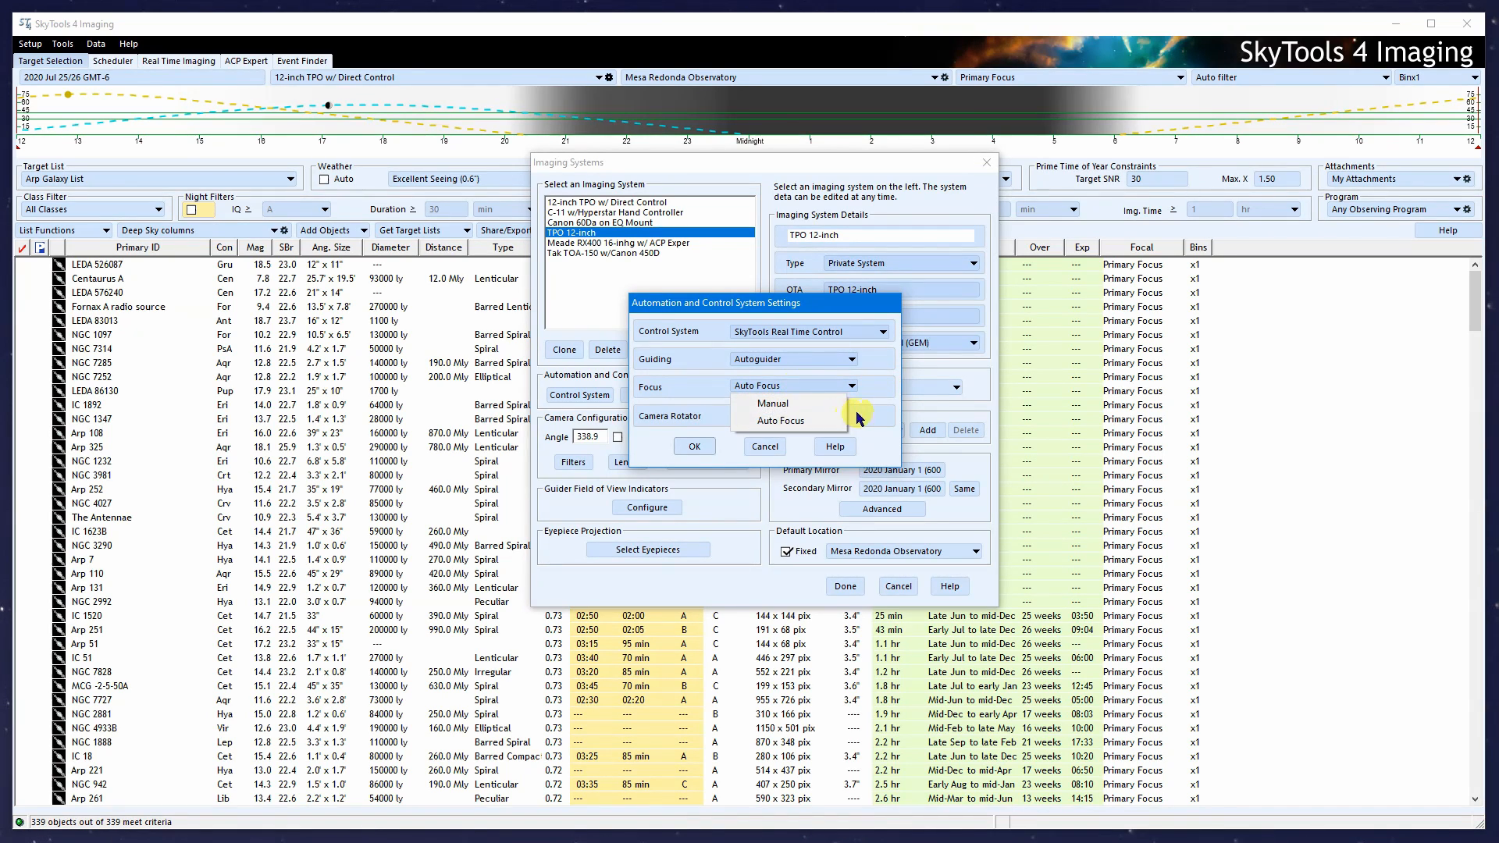
left_click(785, 420)
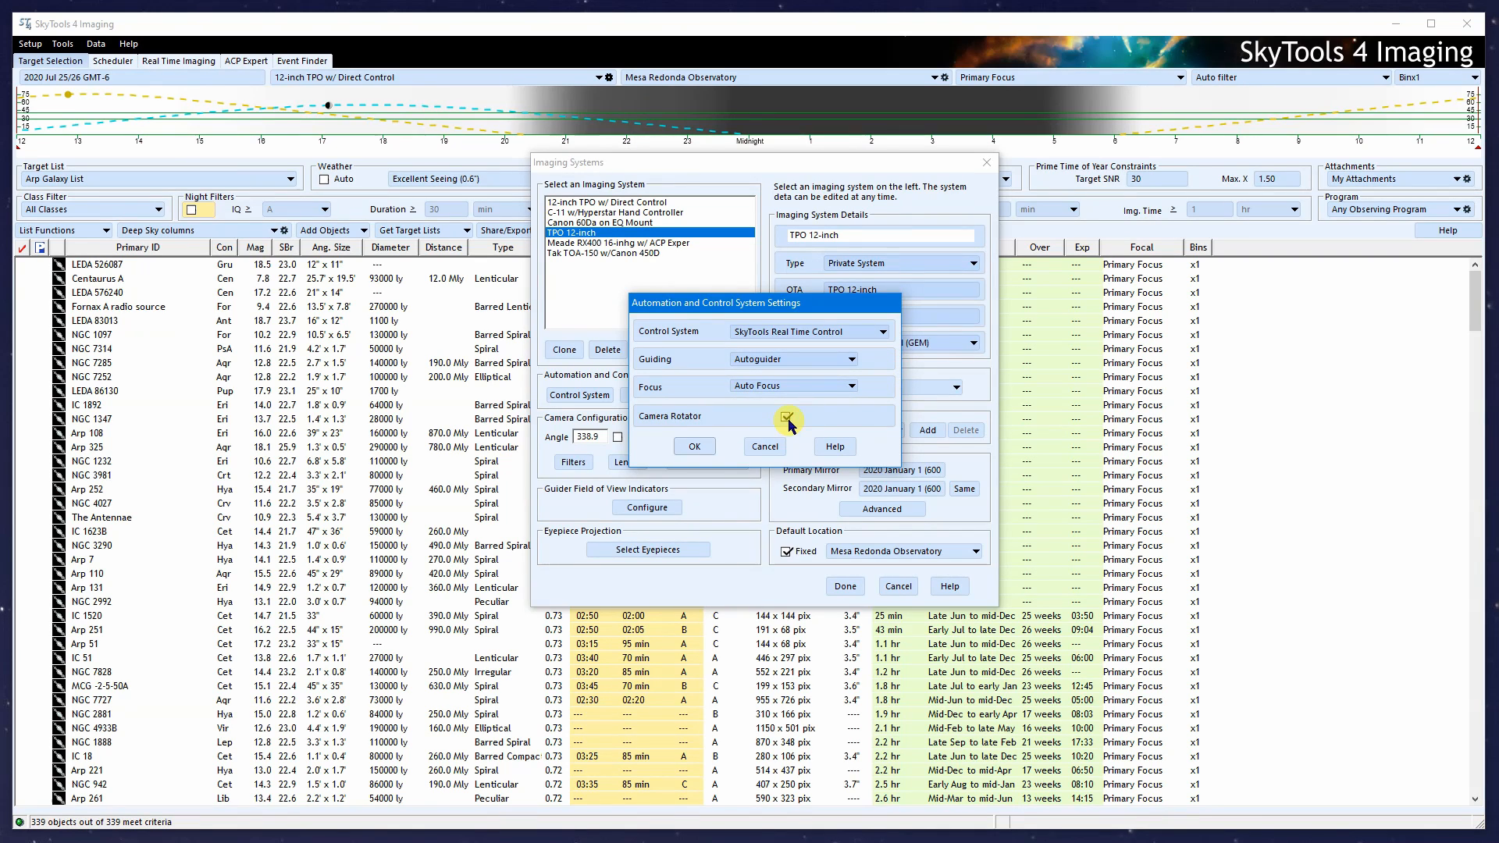
left_click(695, 447)
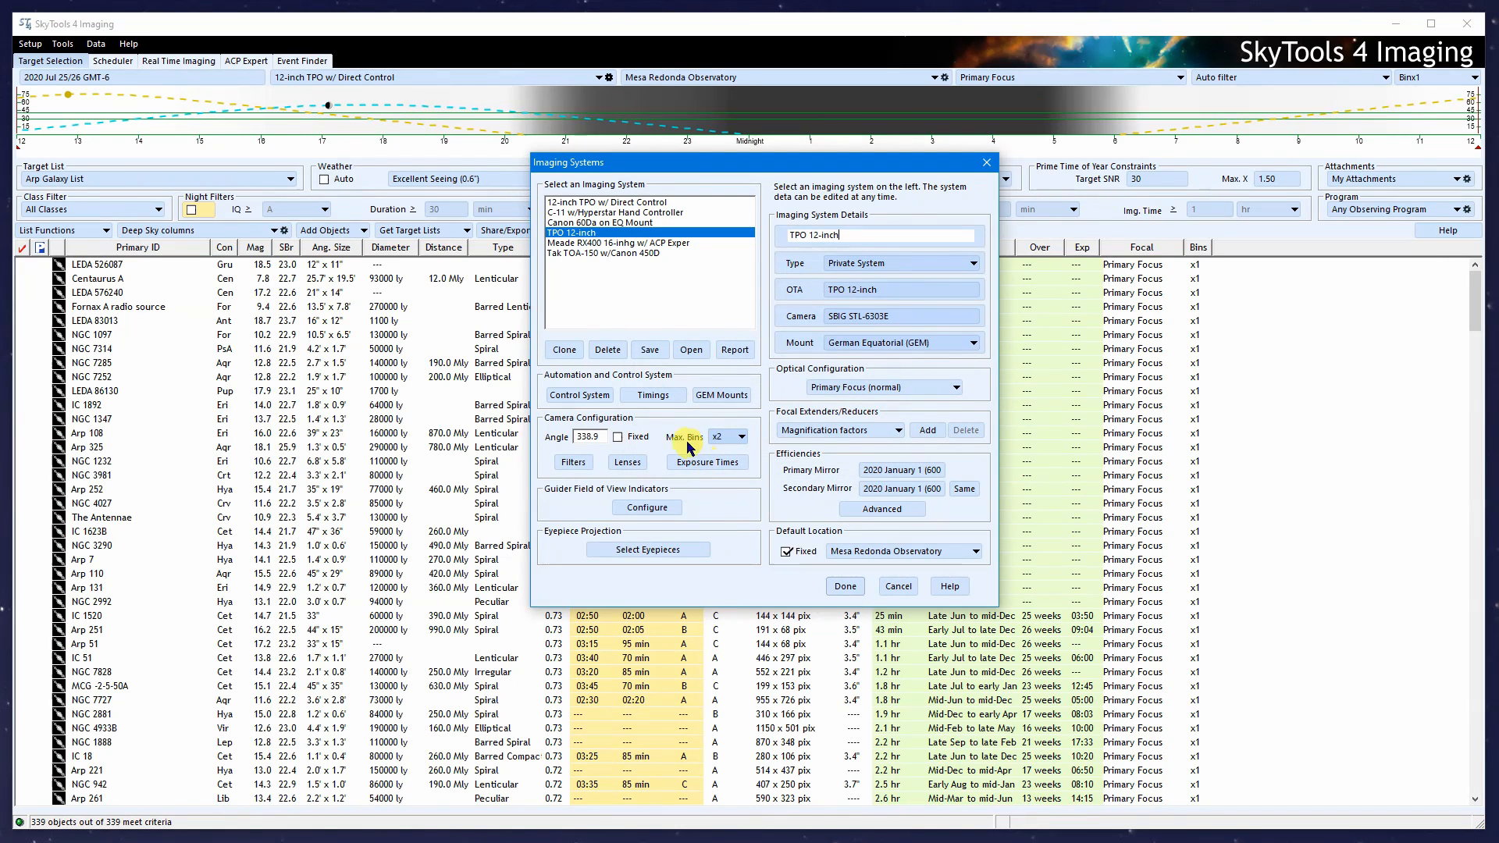
- Set the timings to 30 sec between exposures, 1 deg/sec for both slew rates and 12 sec for filter changes
left_click(662, 396)
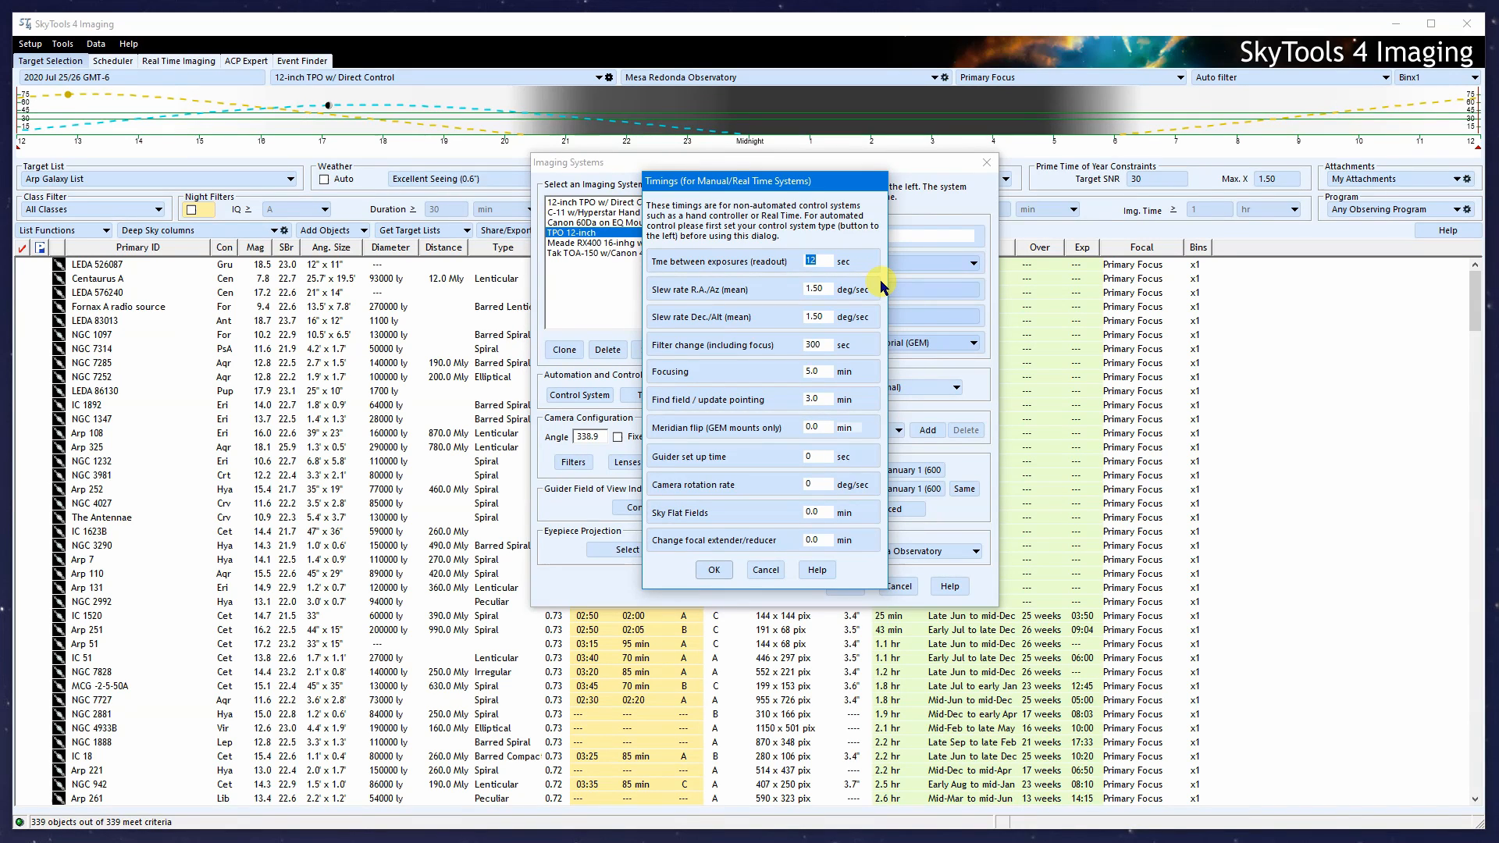
type("30")
key("Tab")
type("1")
key("Tab")
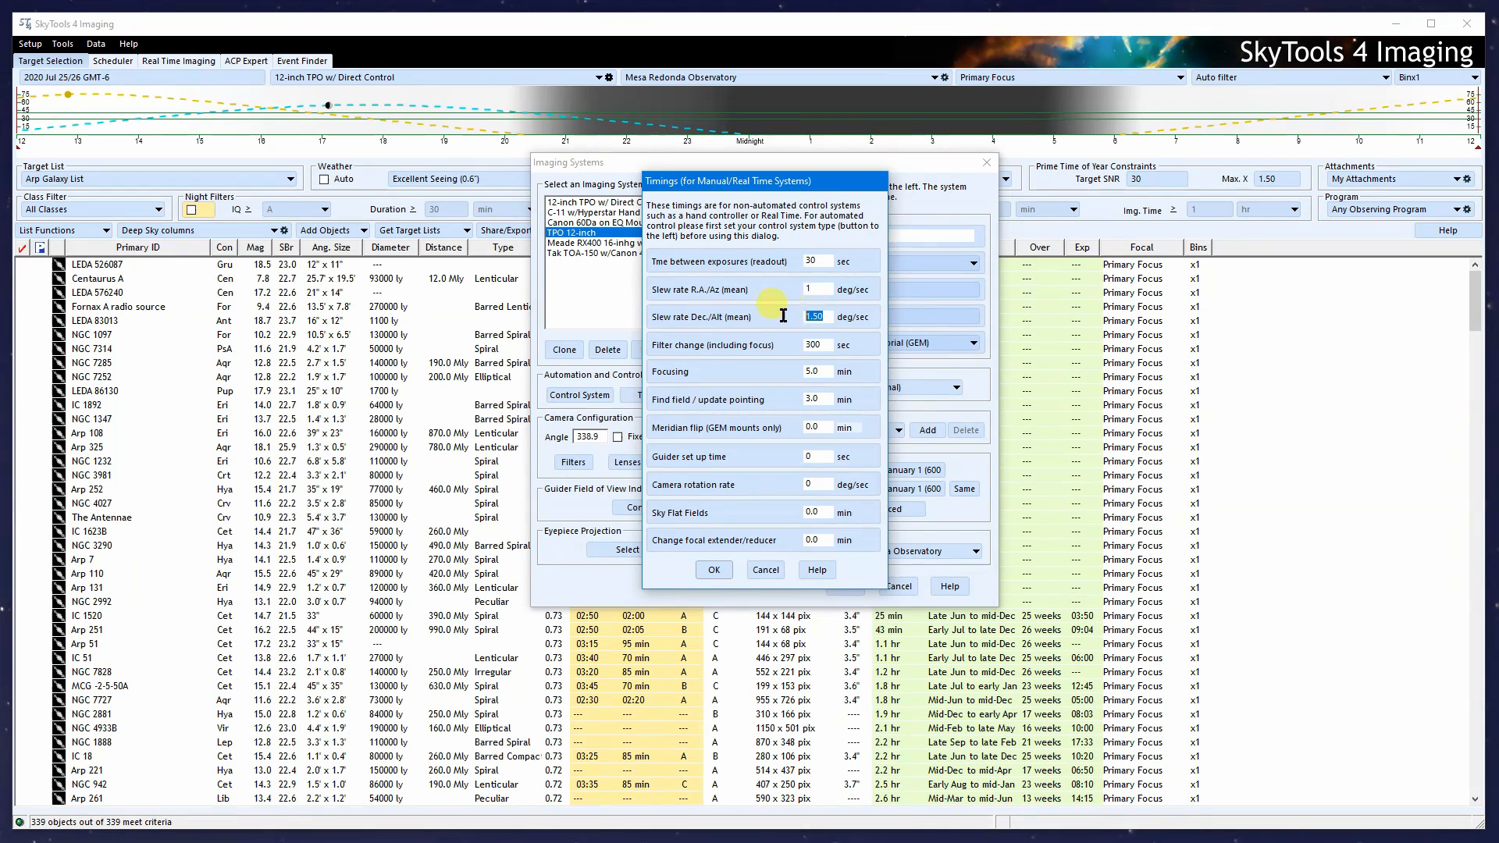
type("1")
double_click(814, 344)
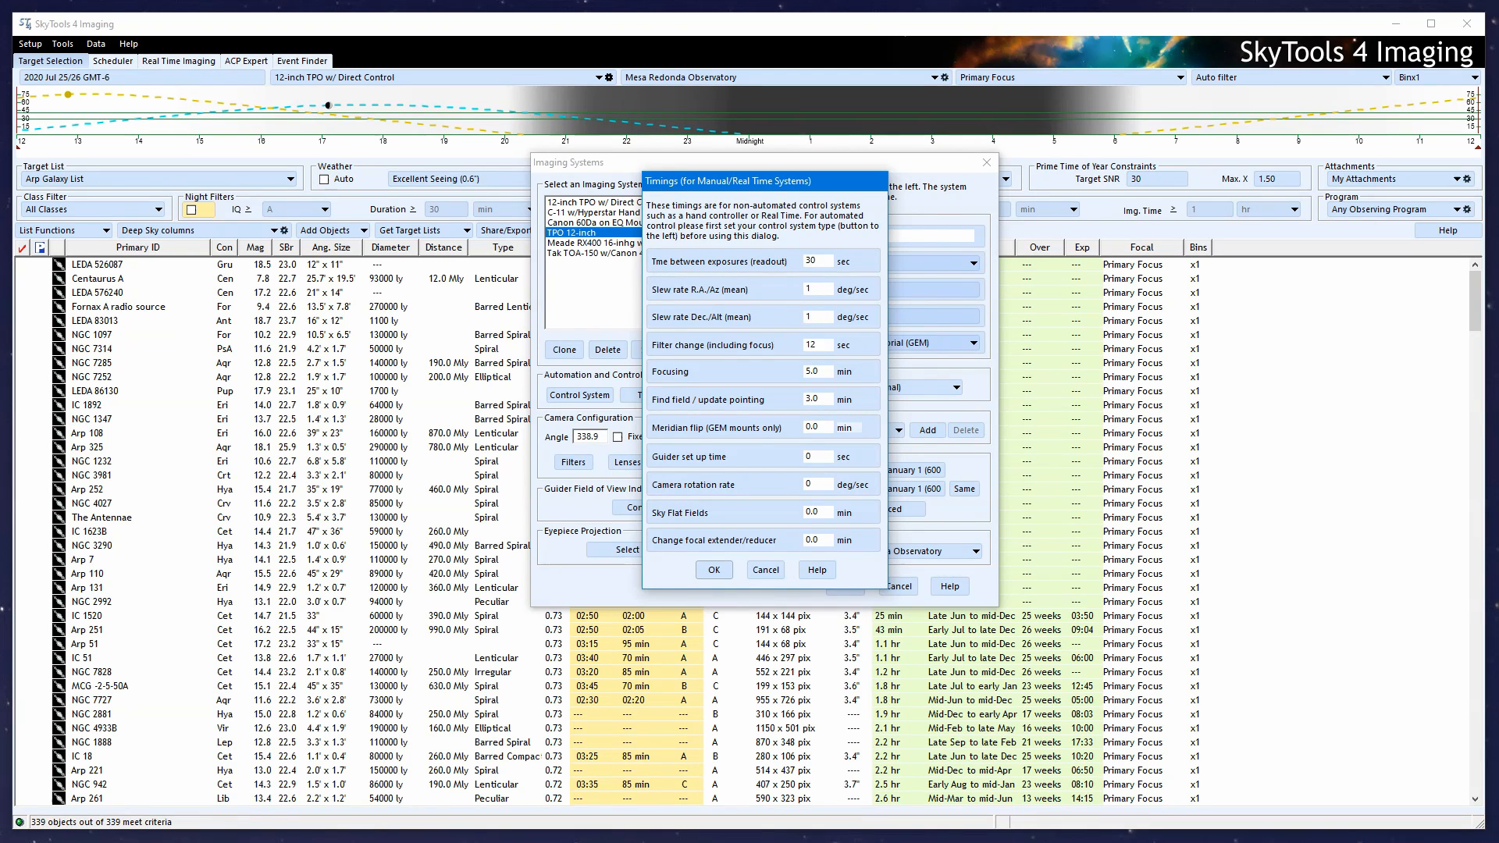
- Set the meridian flip time to 300 min and the camera rotation rate to 12 deg/sec, and accept the timings
left_click(824, 370)
left_click(816, 399)
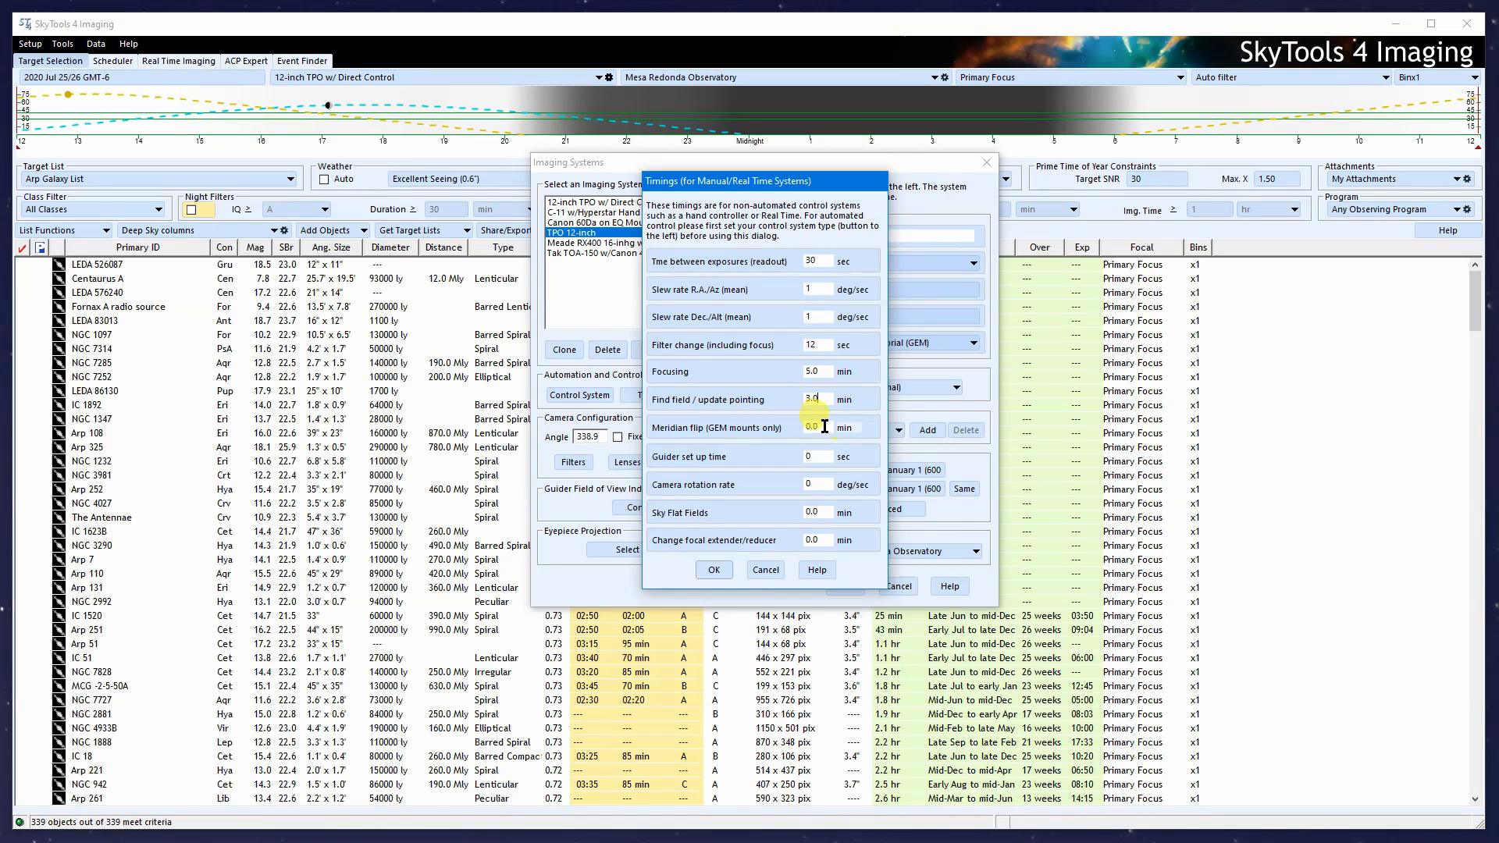
left_click_drag(830, 428, 803, 427)
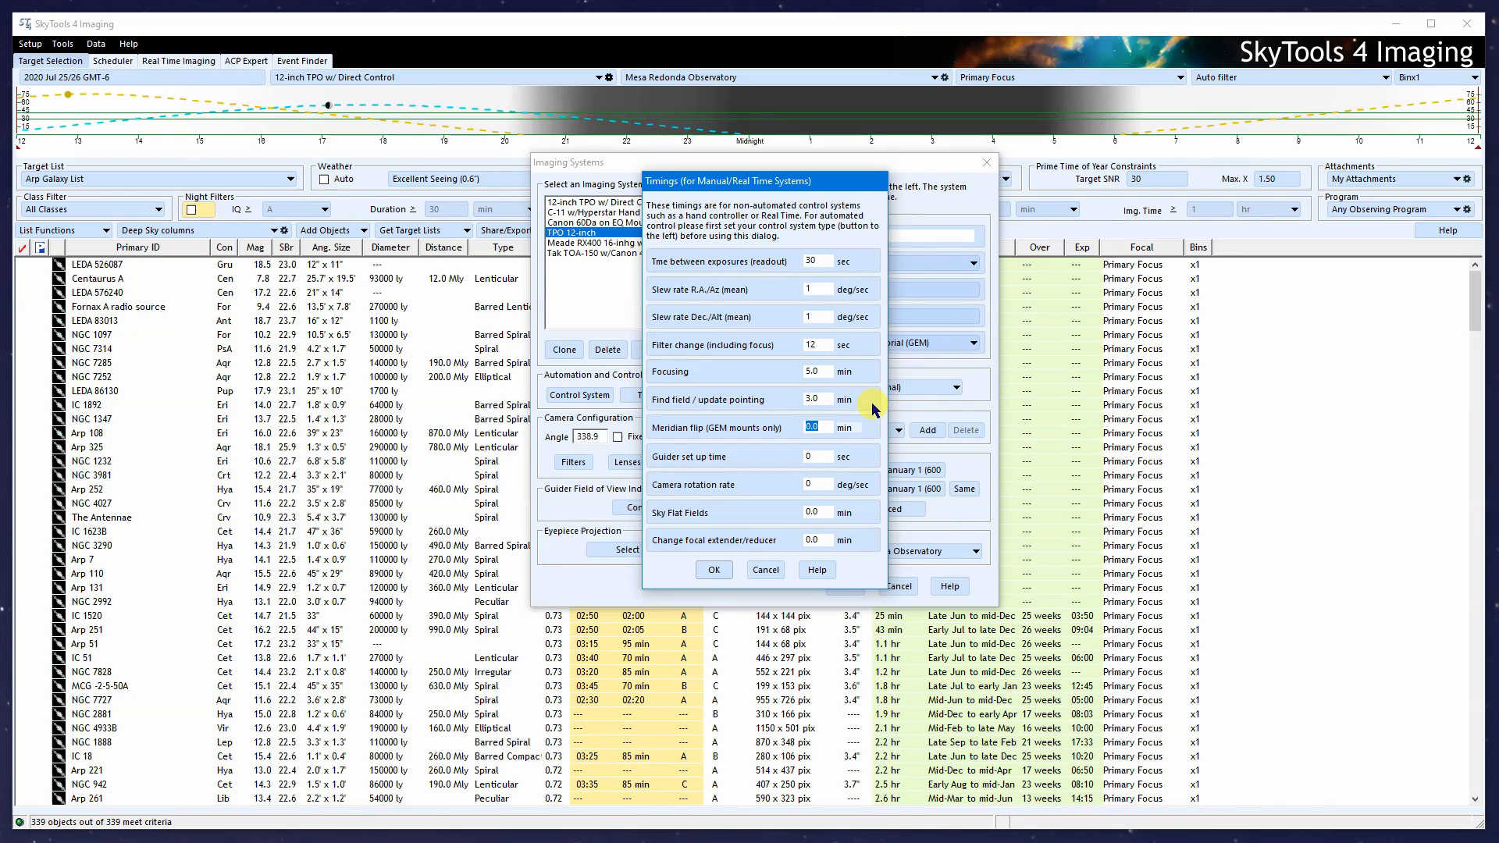
type("300")
mouse_move(818, 183)
left_mouse_down()
mouse_move(745, 192)
mouse_move(809, 192)
left_mouse_up()
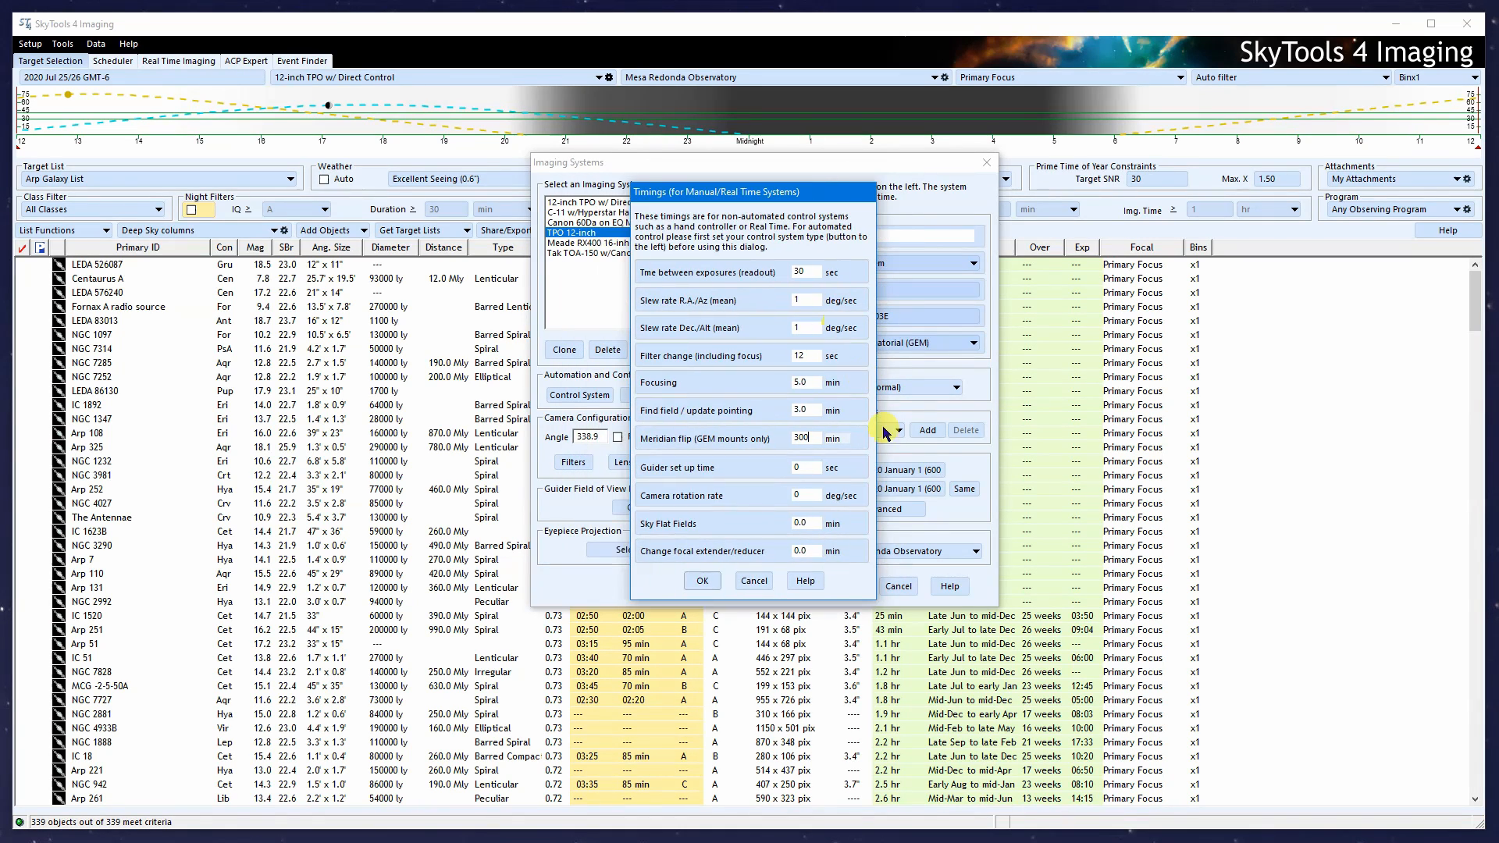
double_click(814, 467)
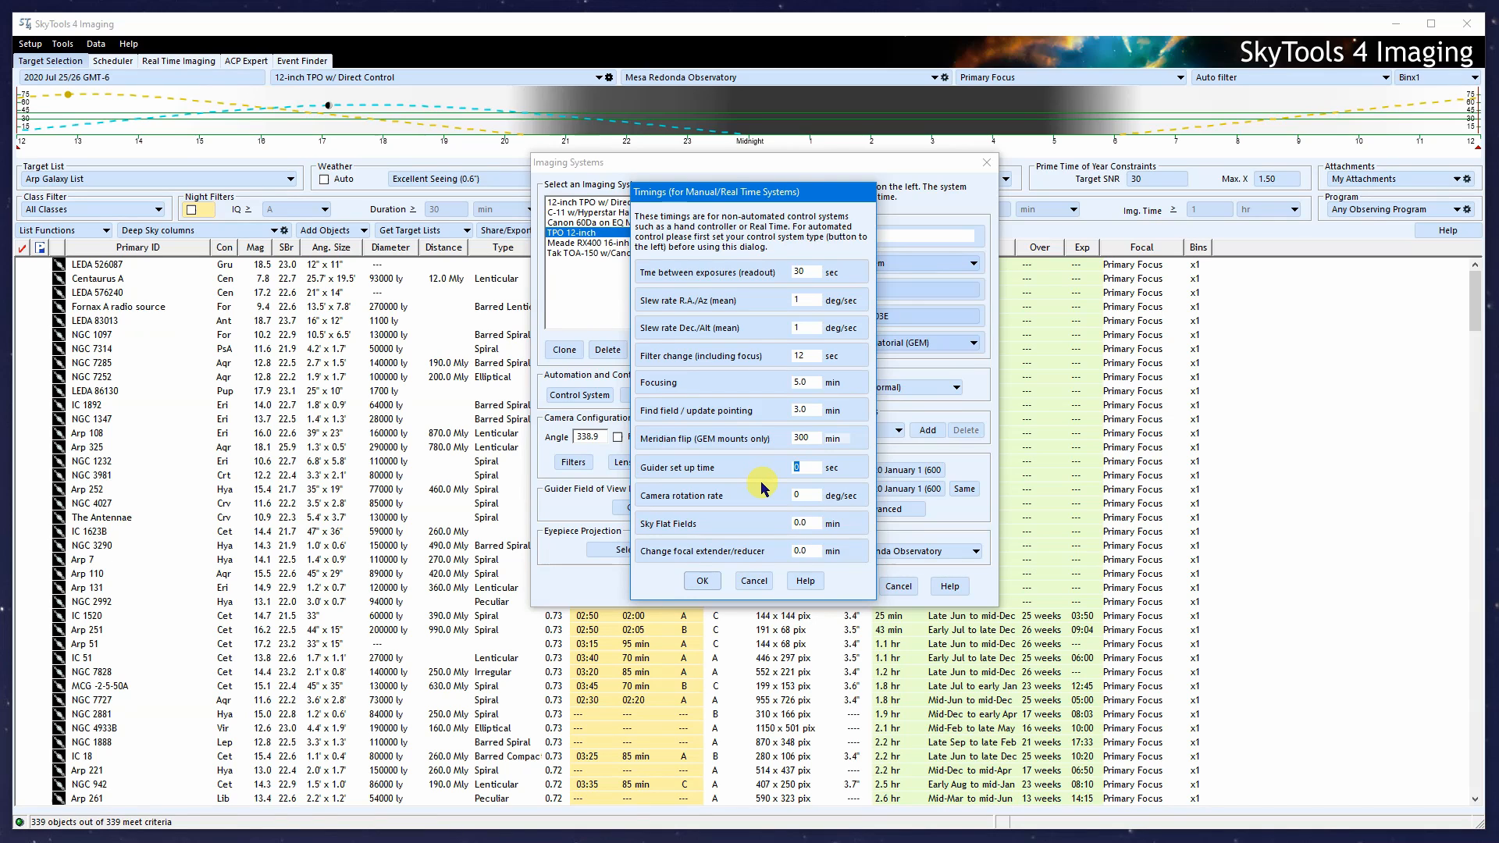
key("Tab")
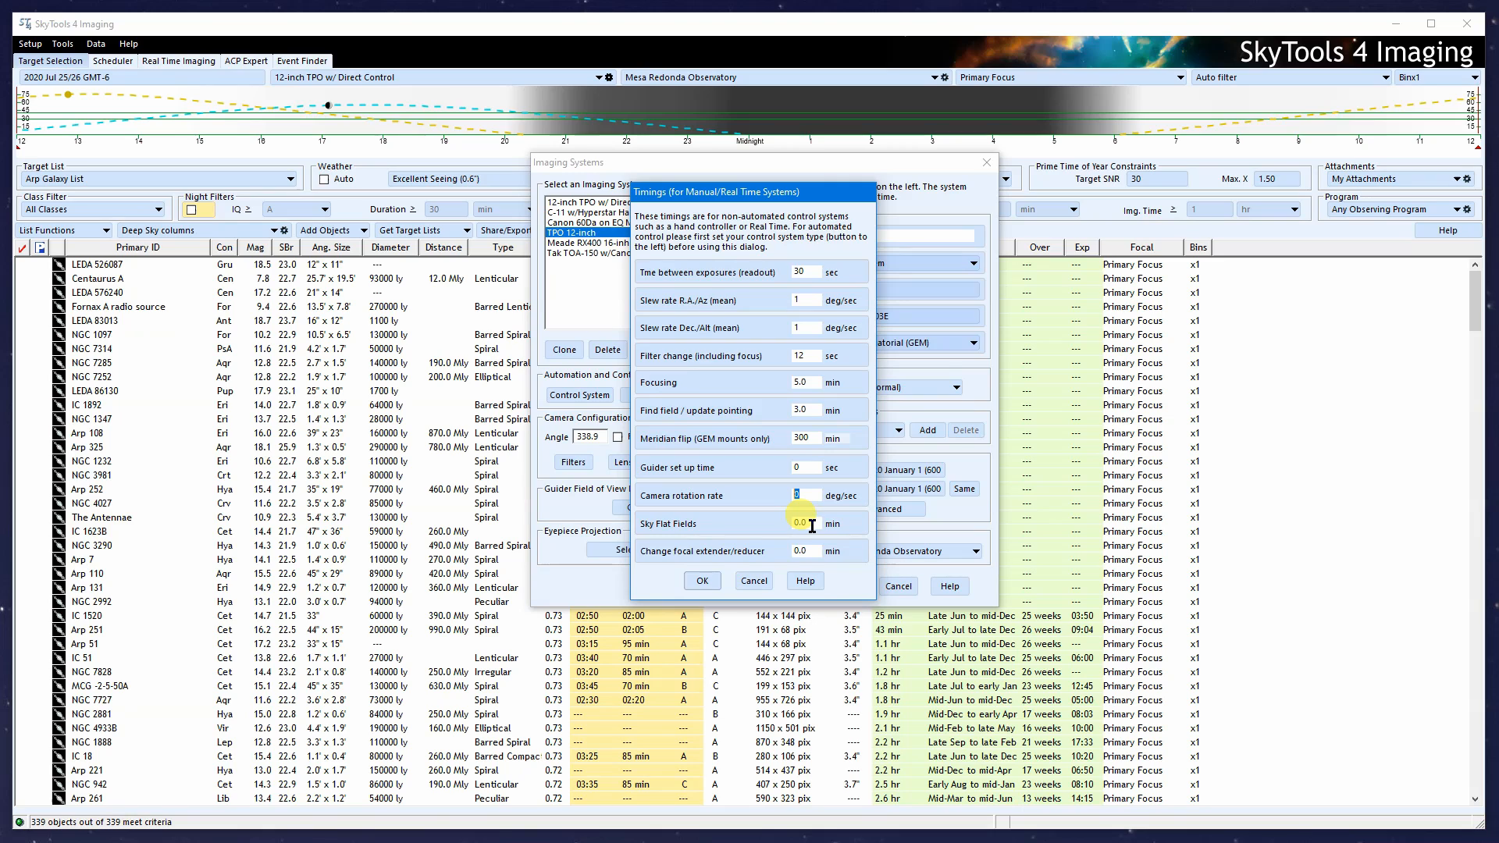
type("12")
double_click(796, 494)
left_click(702, 582)
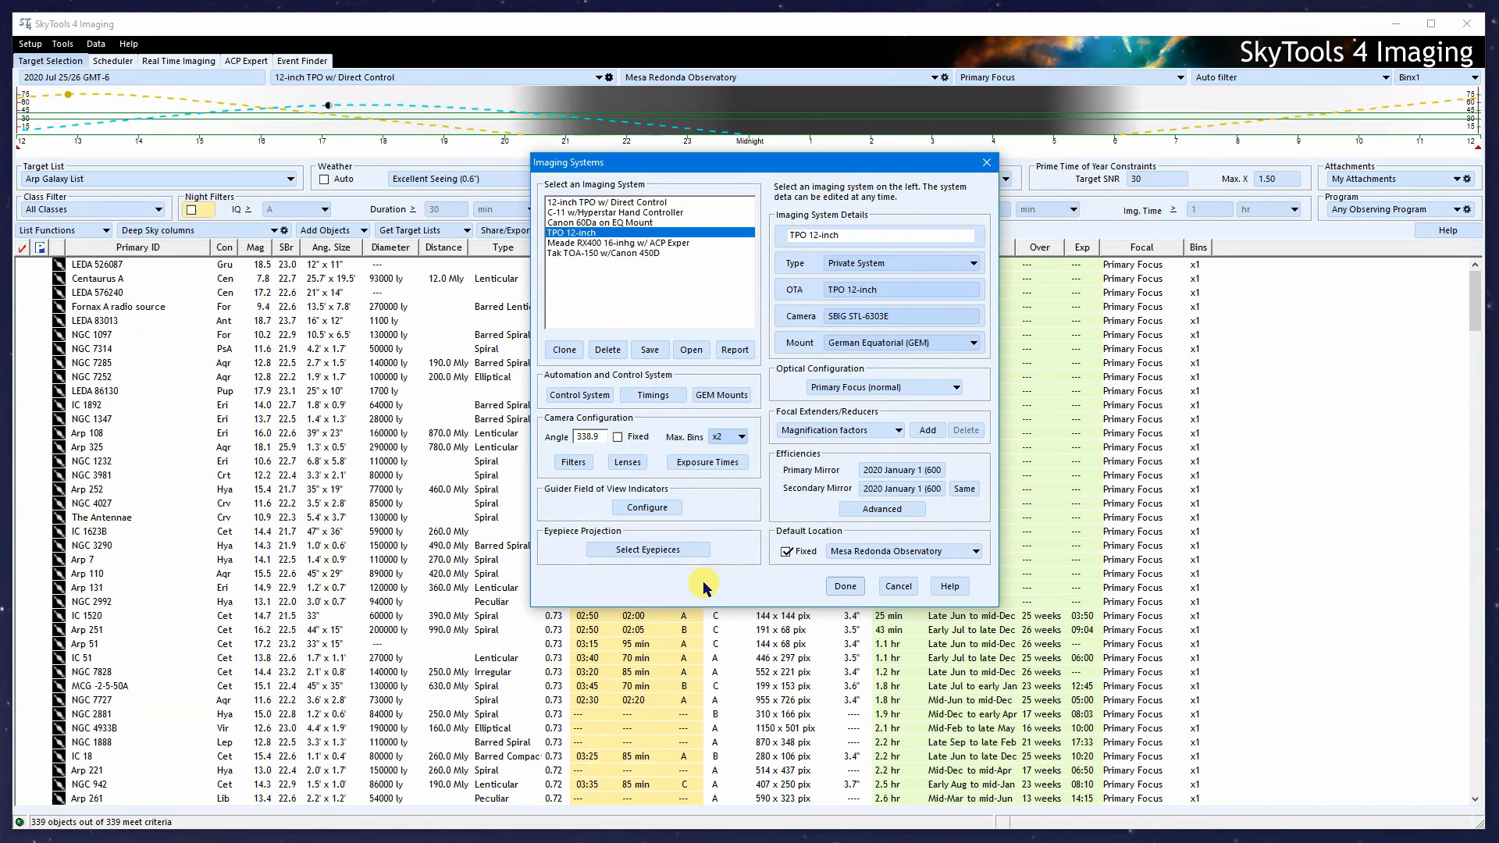
- Try Fork Equatorial (Wedge) as the mount type, then return it to German Equatorial (GEM)
left_click(911, 342)
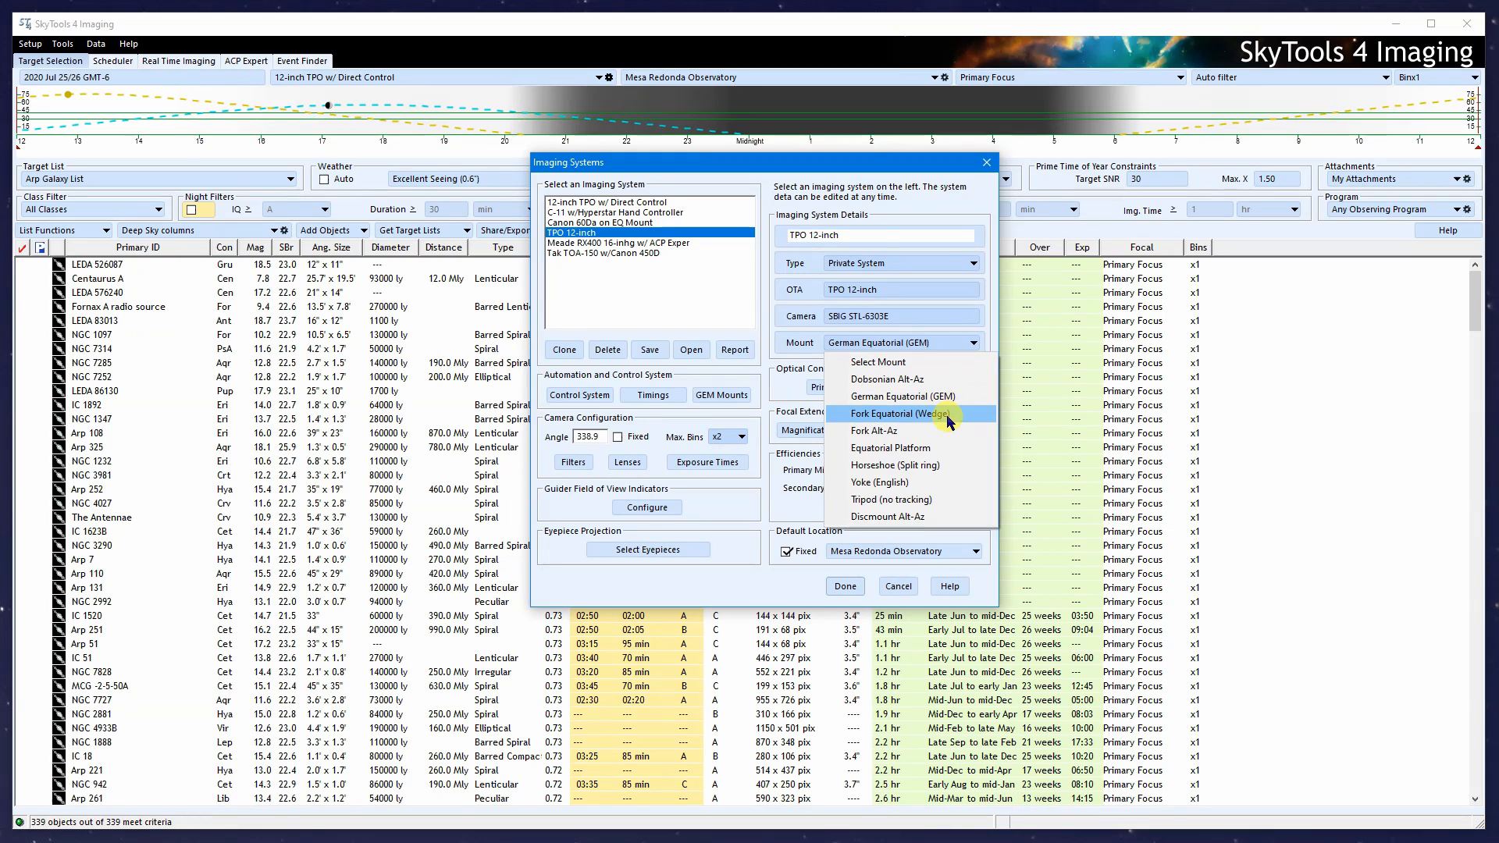
left_click(949, 417)
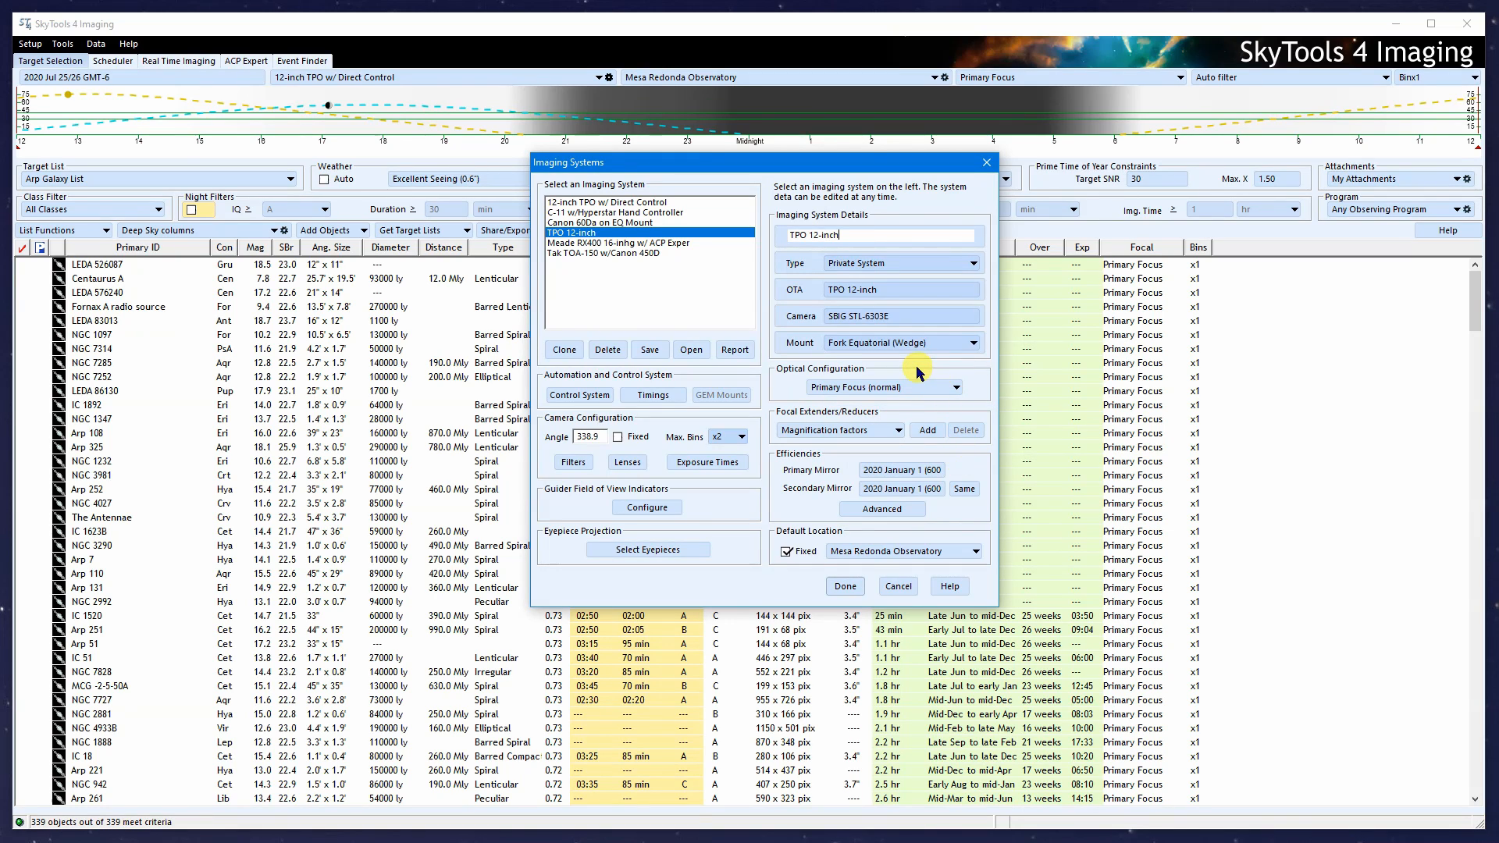
left_click(911, 344)
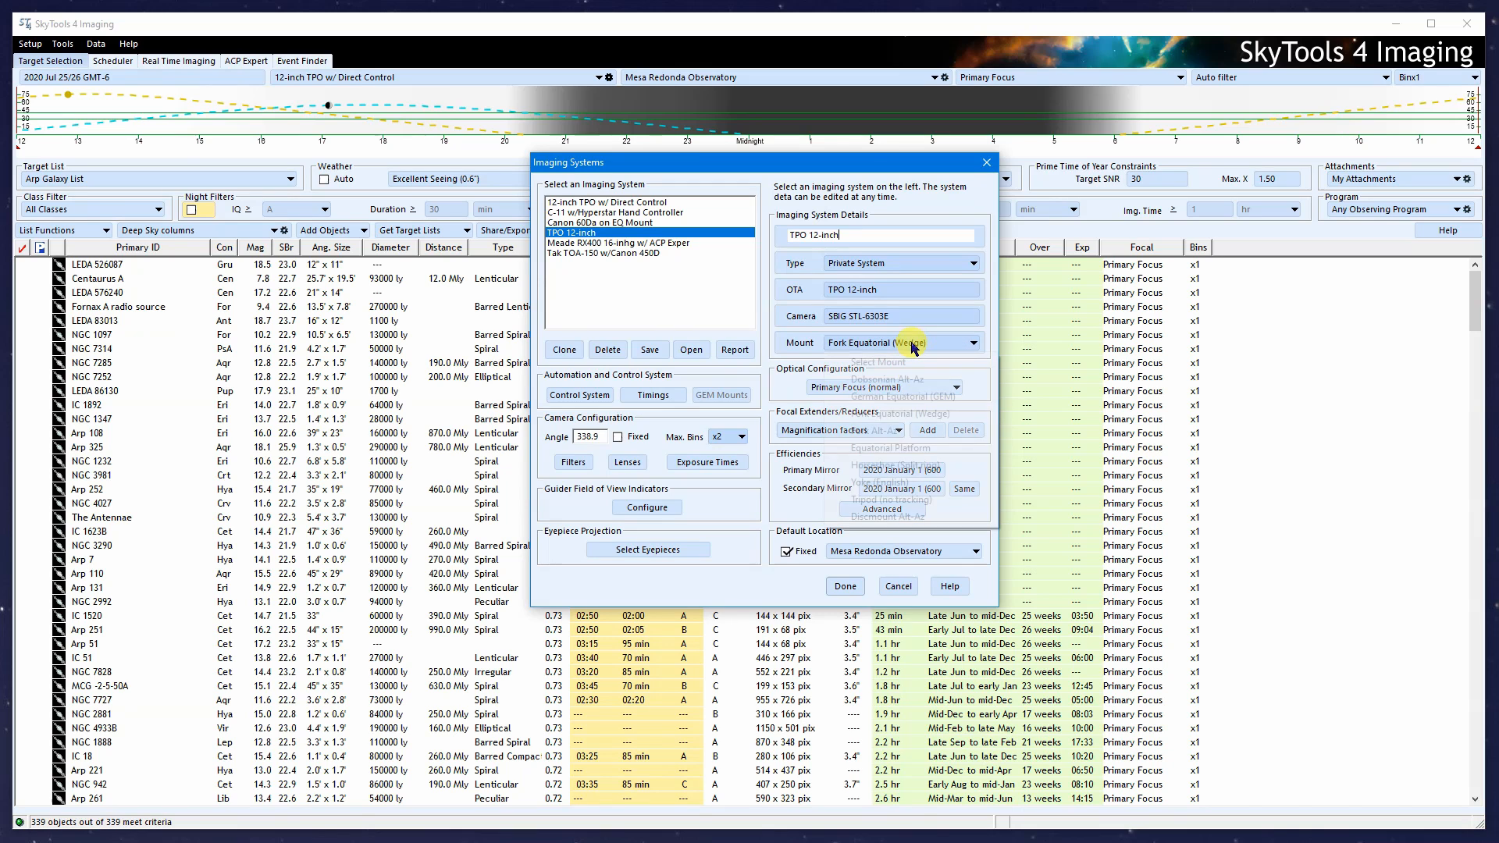
left_click(955, 398)
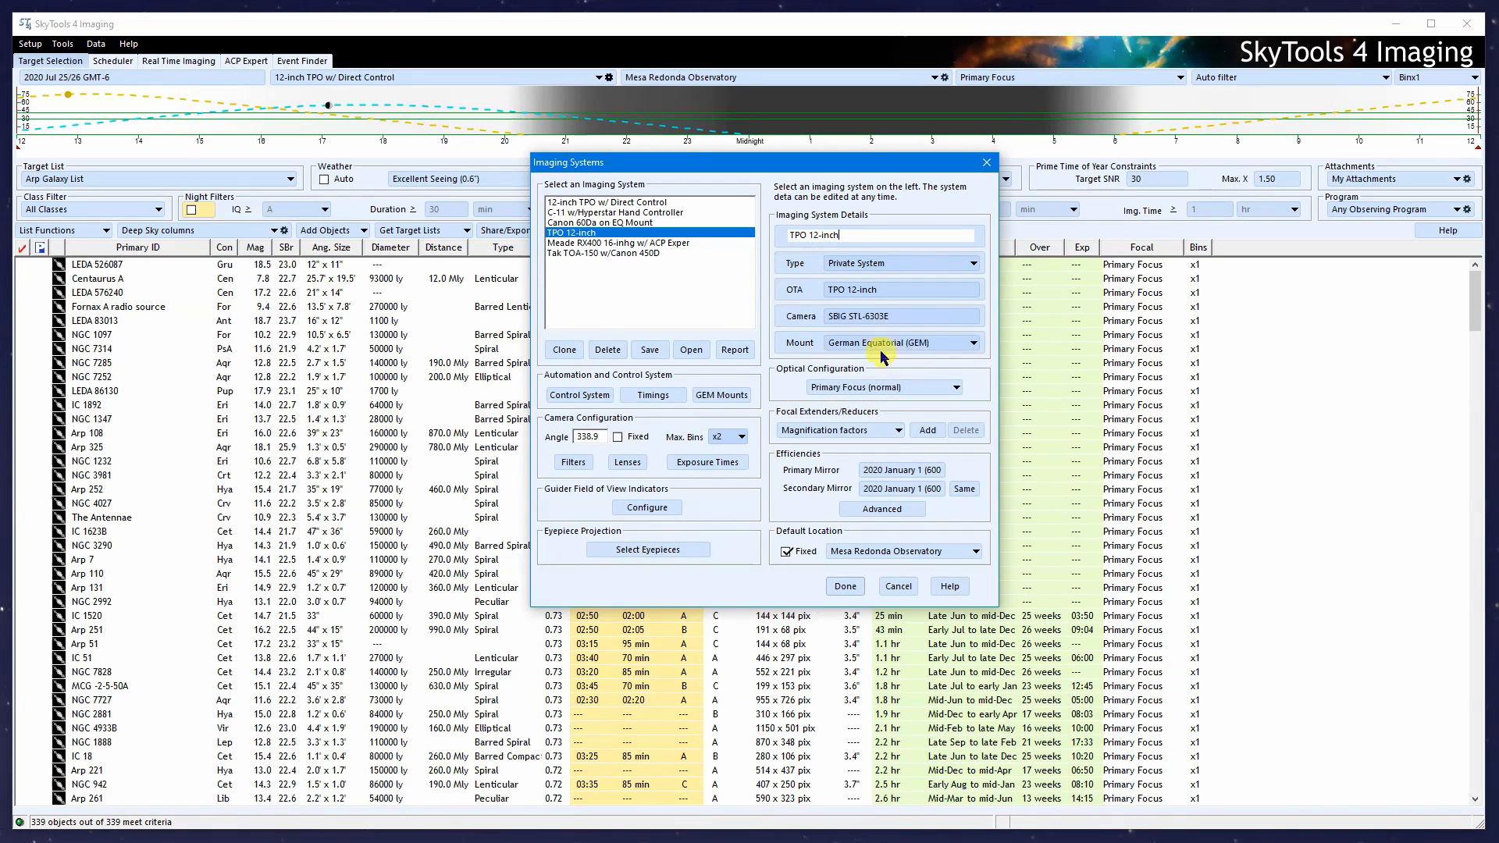
- Set the German equatorial mount's east and west limits to 60 minutes each and accept them
left_click(724, 401)
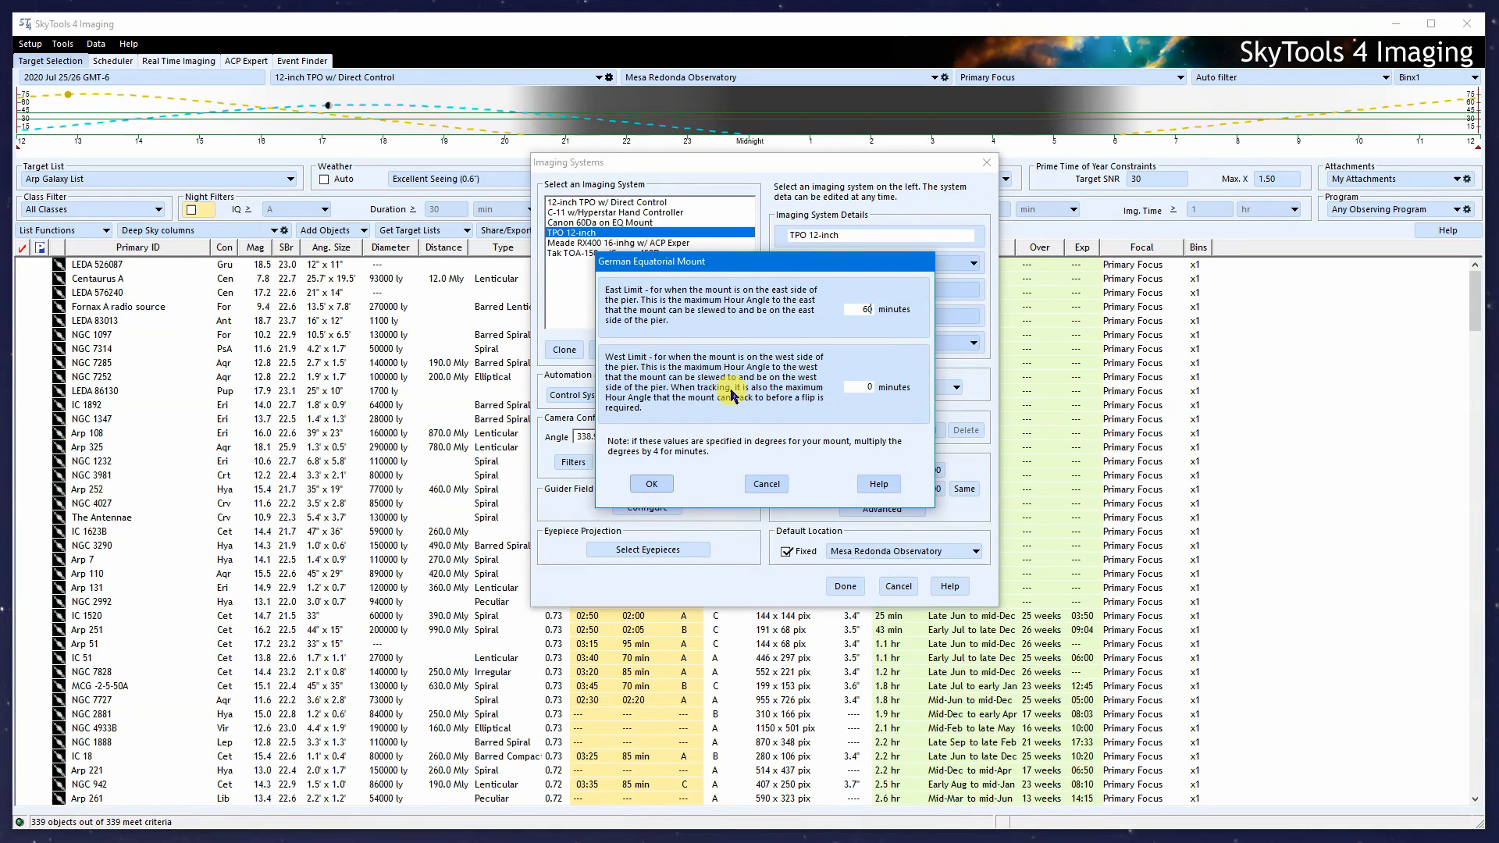
left_click_drag(856, 388, 909, 391)
type("60")
left_click(651, 483)
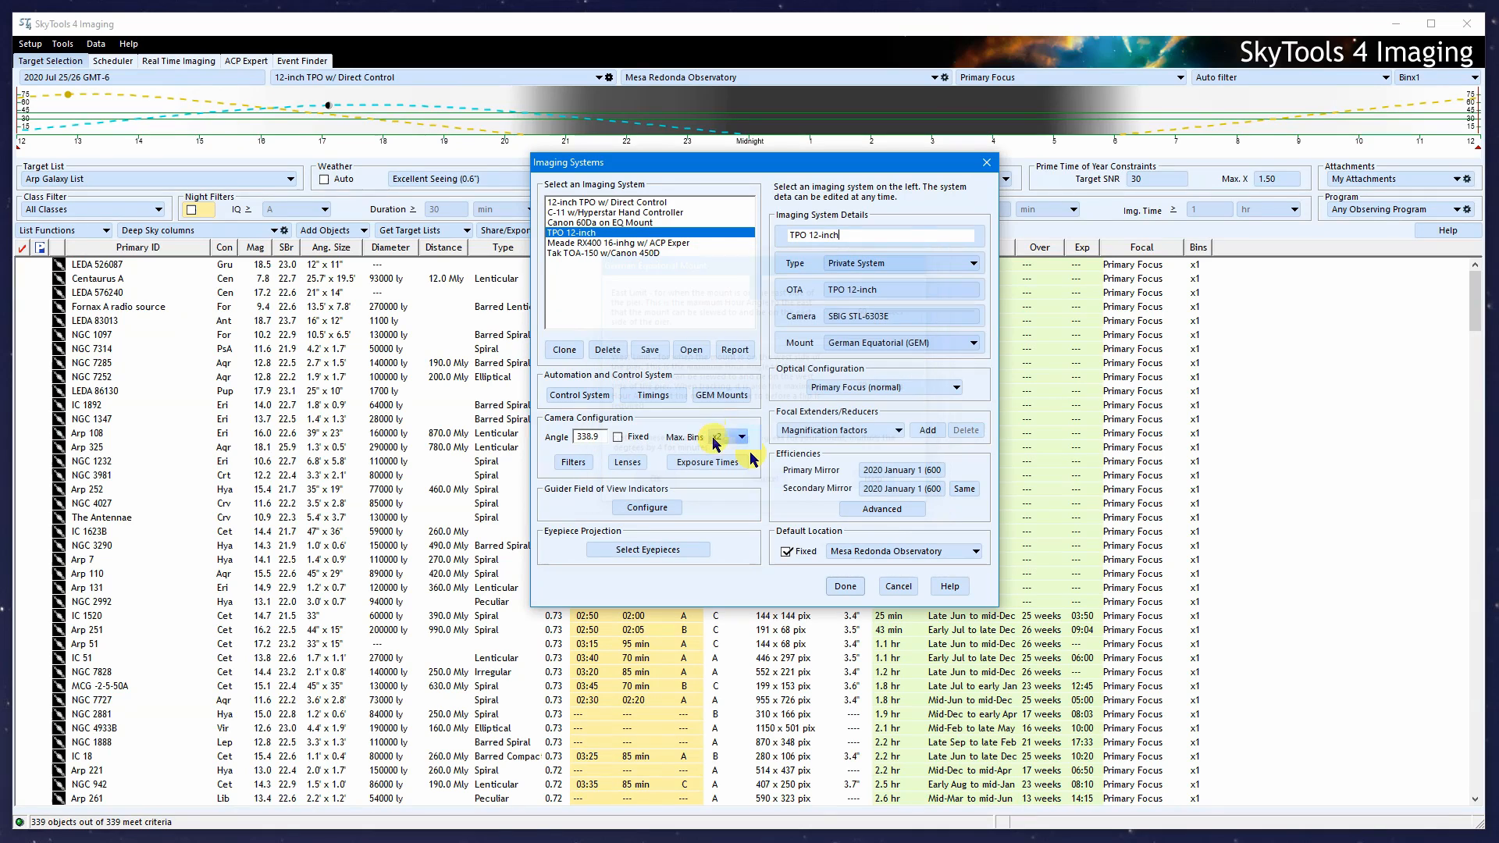
- Set the camera angle to 90, trying the Fixed option but leaving it off
double_click(590, 436)
type("90")
left_click(618, 437)
left_click(618, 437)
- Try x1 as the camera's maximum binning, then return it to x2
left_click(741, 439)
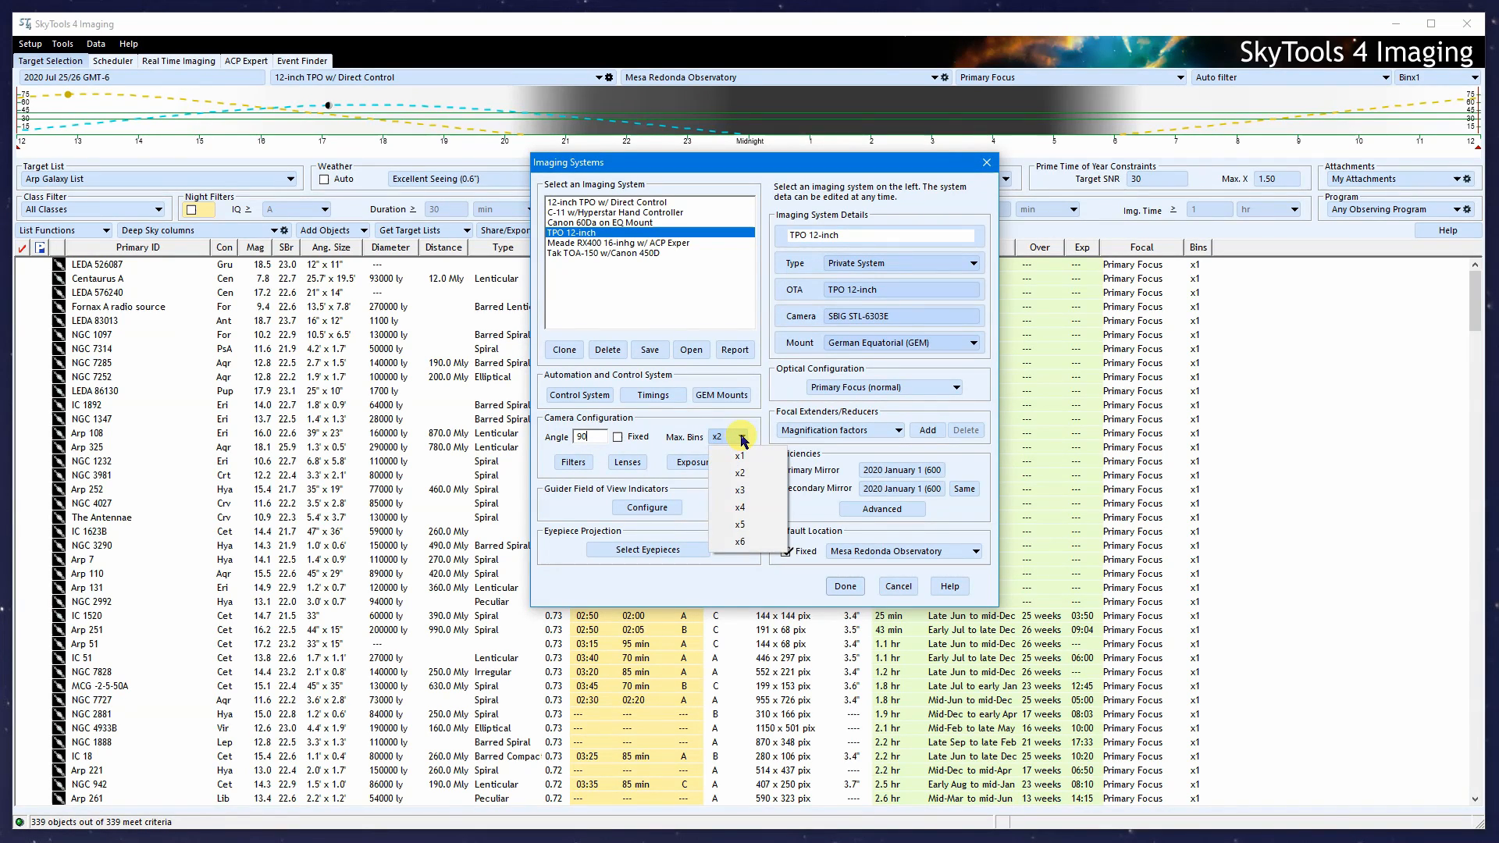
left_click(754, 476)
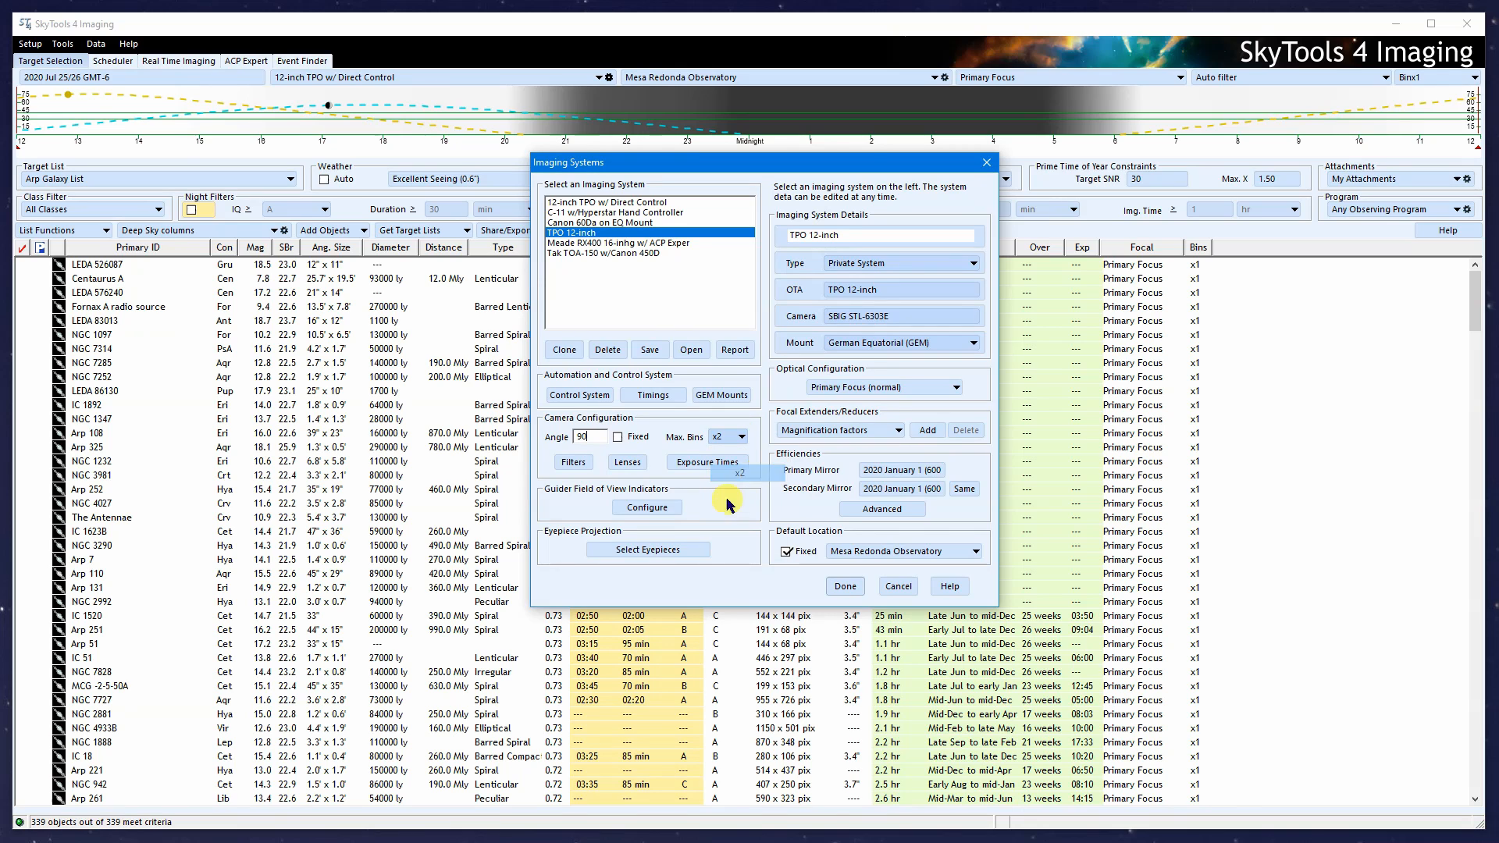
left_click(735, 442)
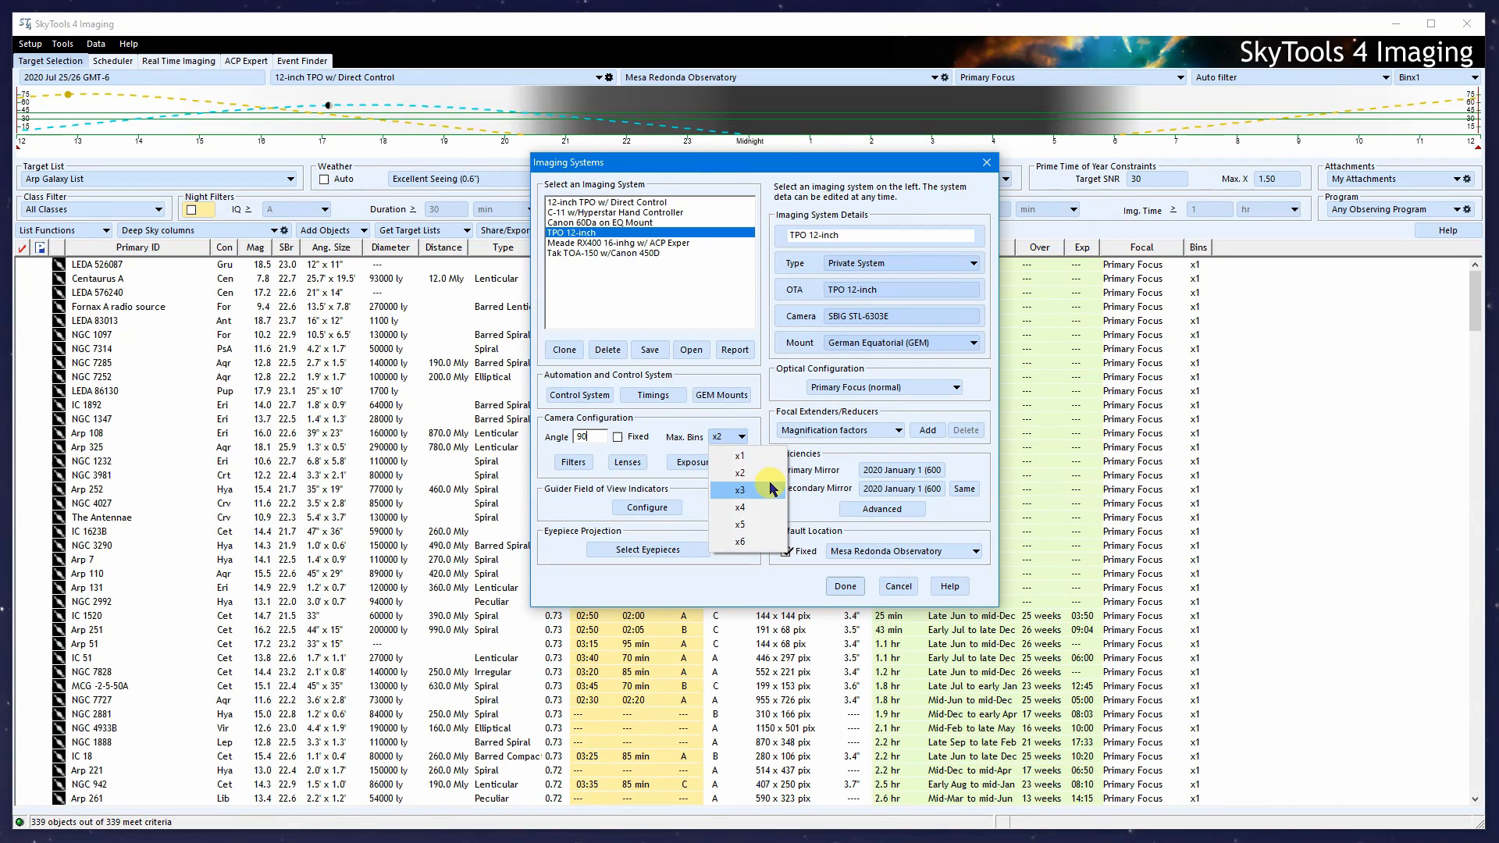
left_click(755, 460)
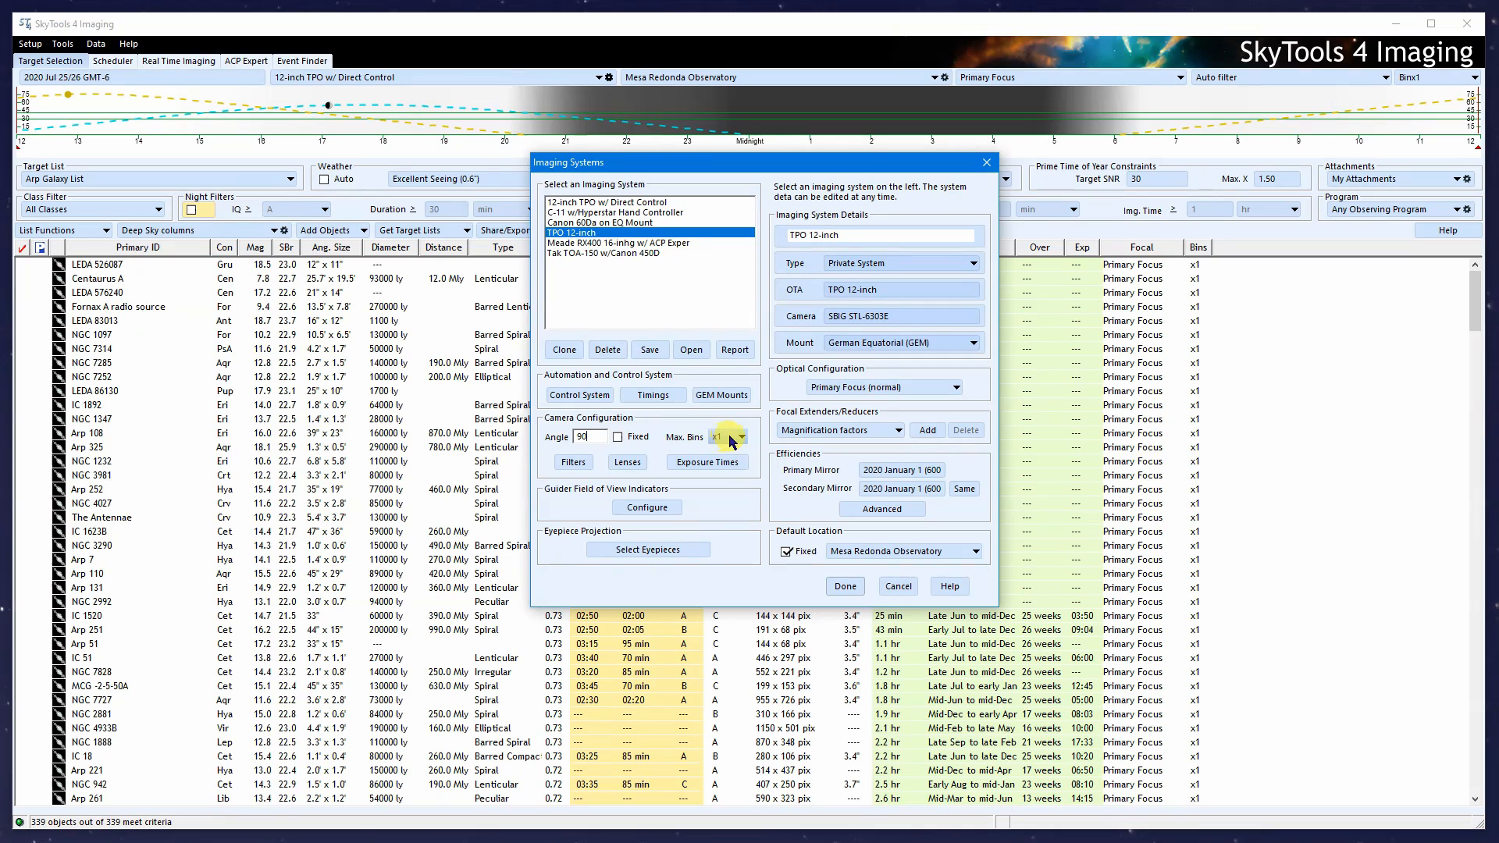
left_click(732, 441)
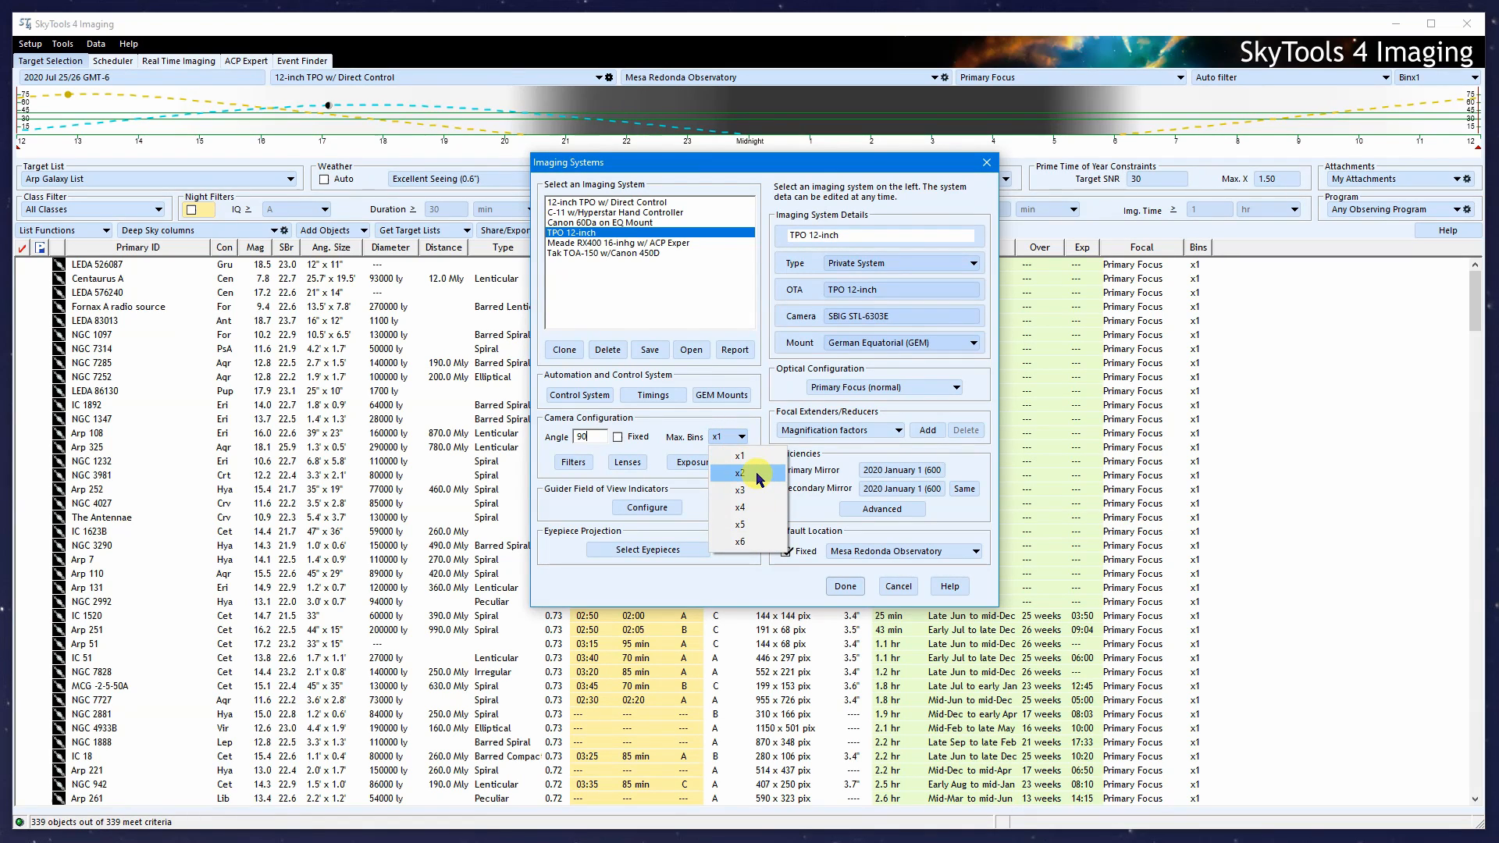
left_click(755, 475)
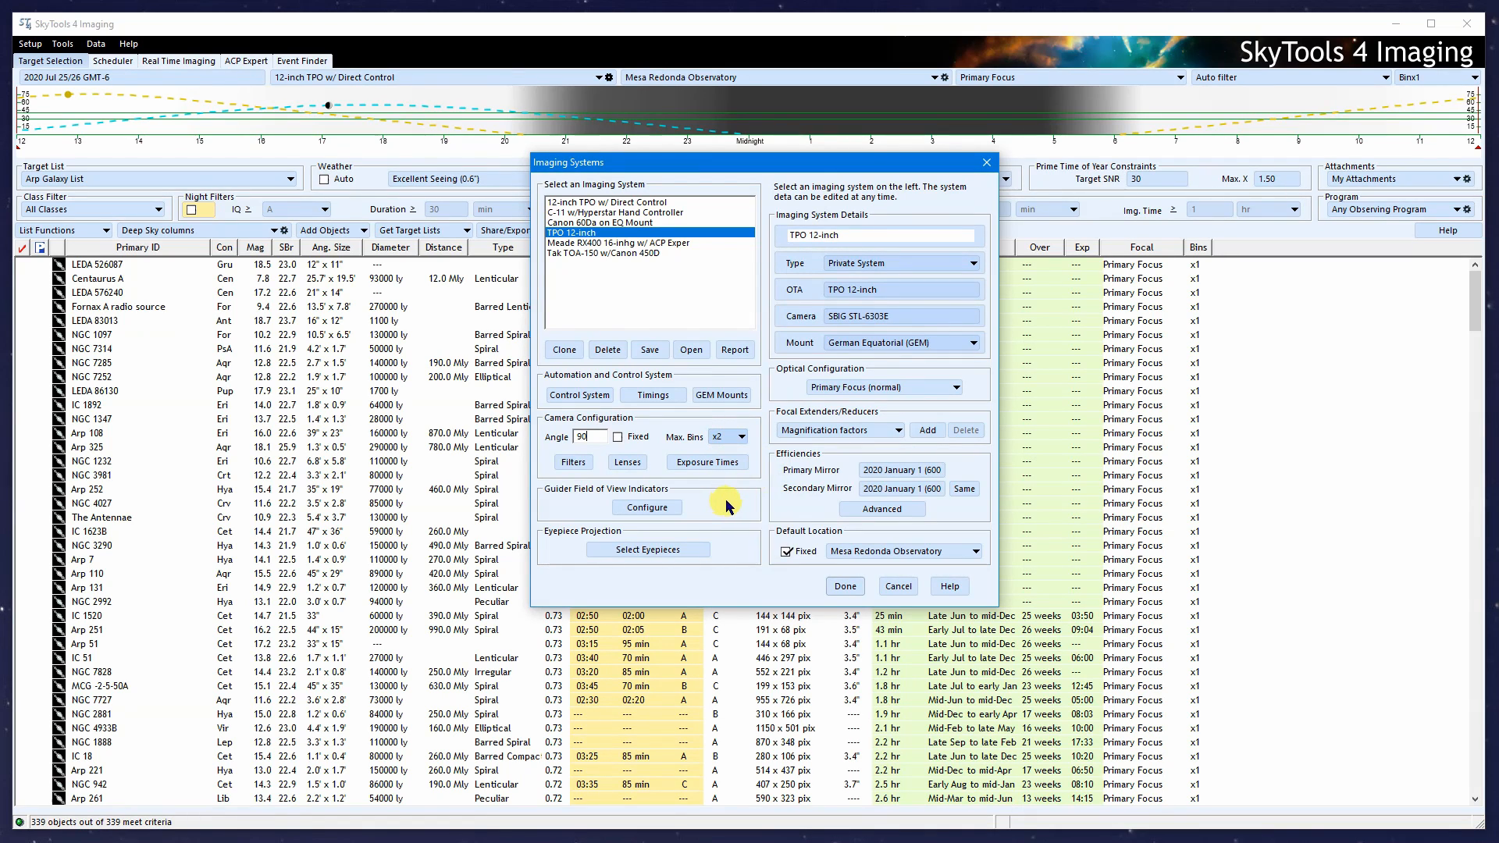
- Remove all the filters currently assigned to the TPO 12-inch imaging system
left_click(575, 463)
left_click(833, 313)
left_click(860, 439)
left_click(860, 439)
left_click(860, 439)
left_click(860, 439)
left_click(860, 439)
left_click(860, 439)
left_click(860, 440)
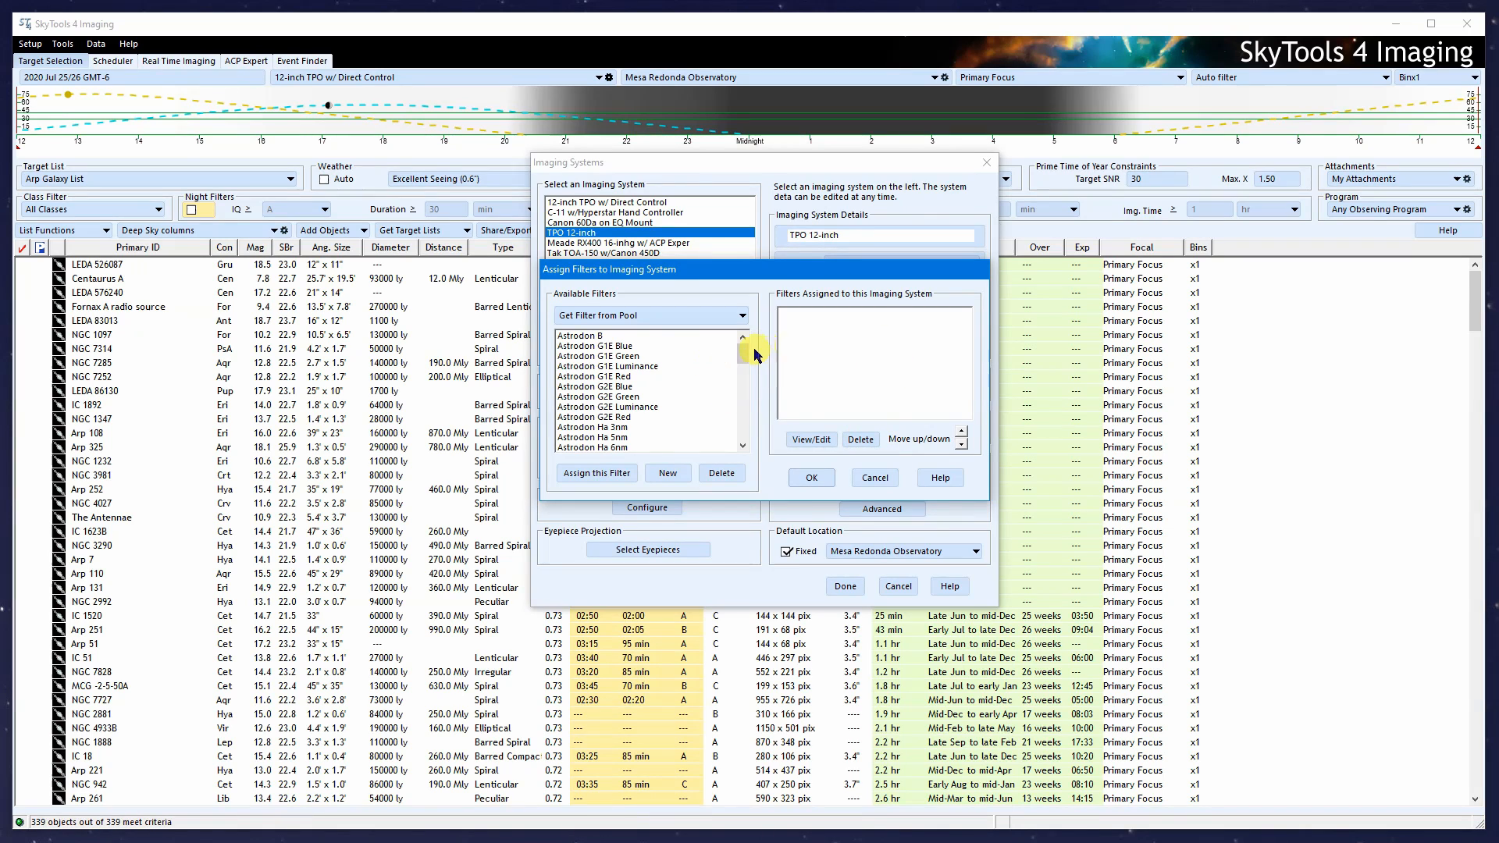
- Assign the Astrodon G1E Blue, Green, Luminance and Red filters from the pool to the imaging system
left_click(618, 347)
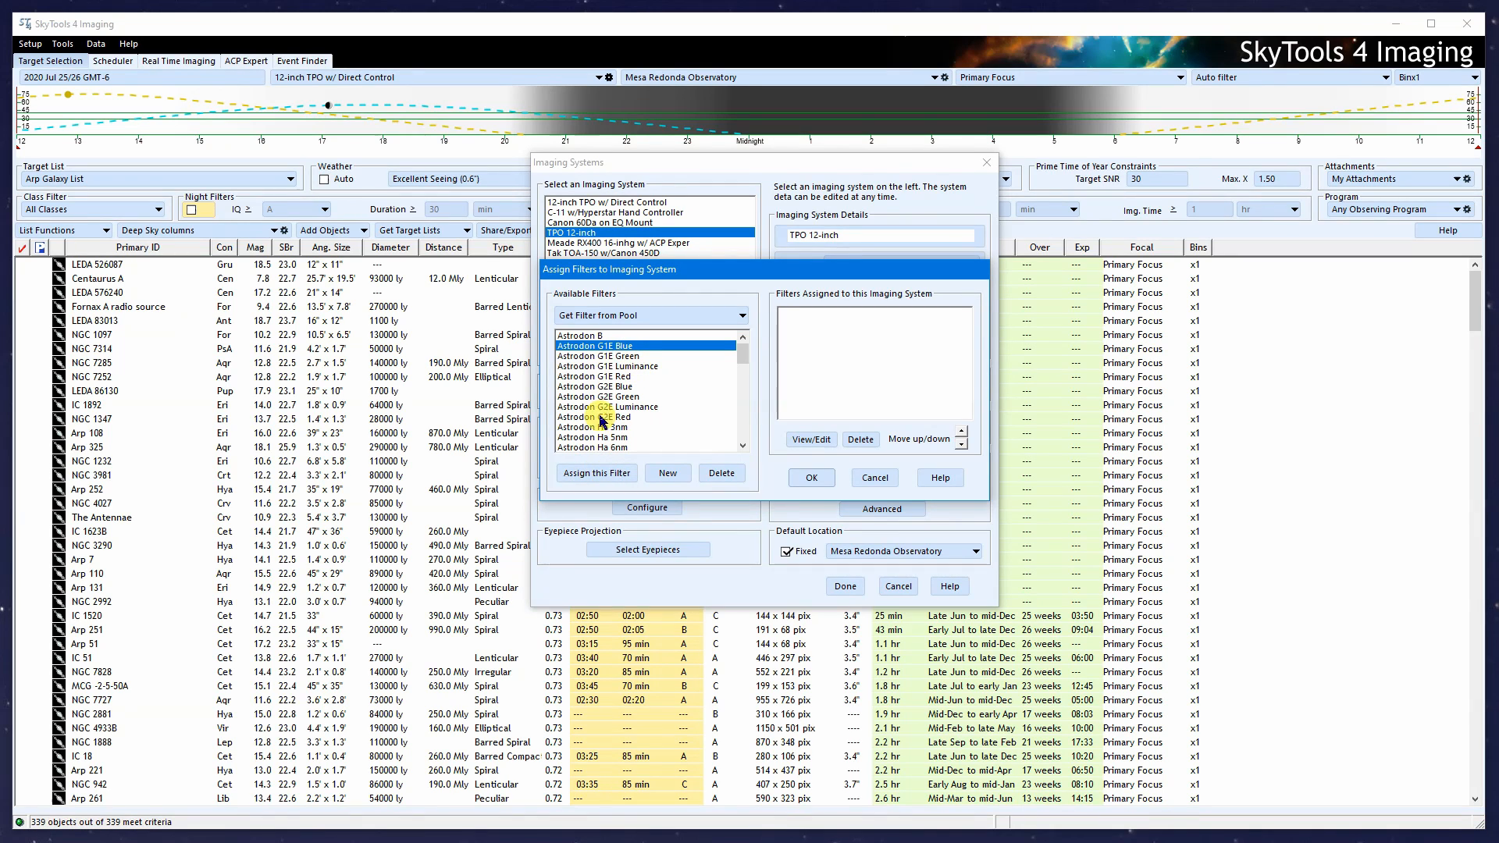
left_click(601, 475)
left_click(627, 356)
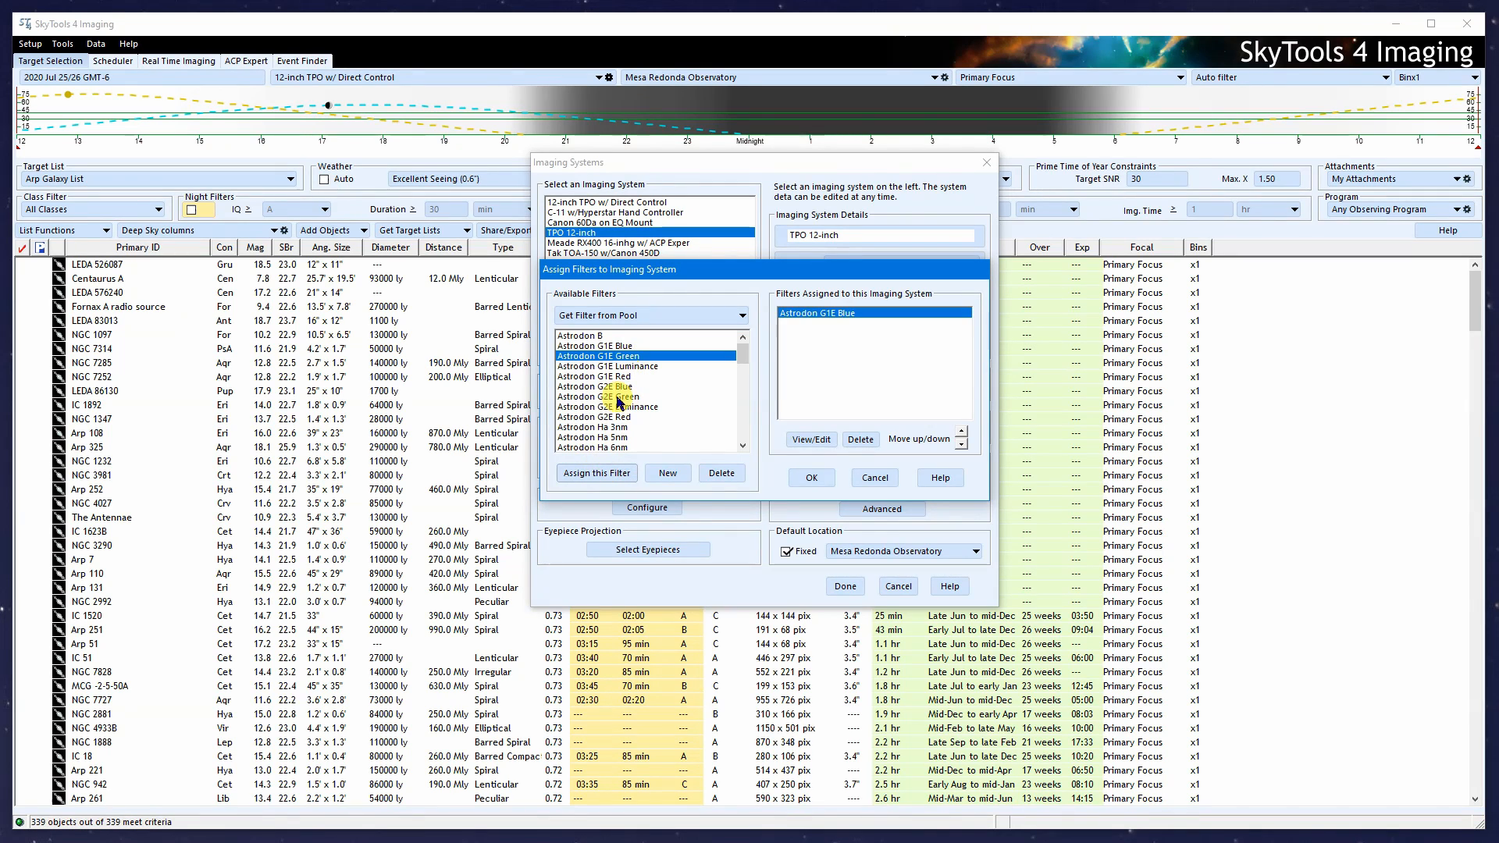
left_click(599, 475)
left_click(602, 473)
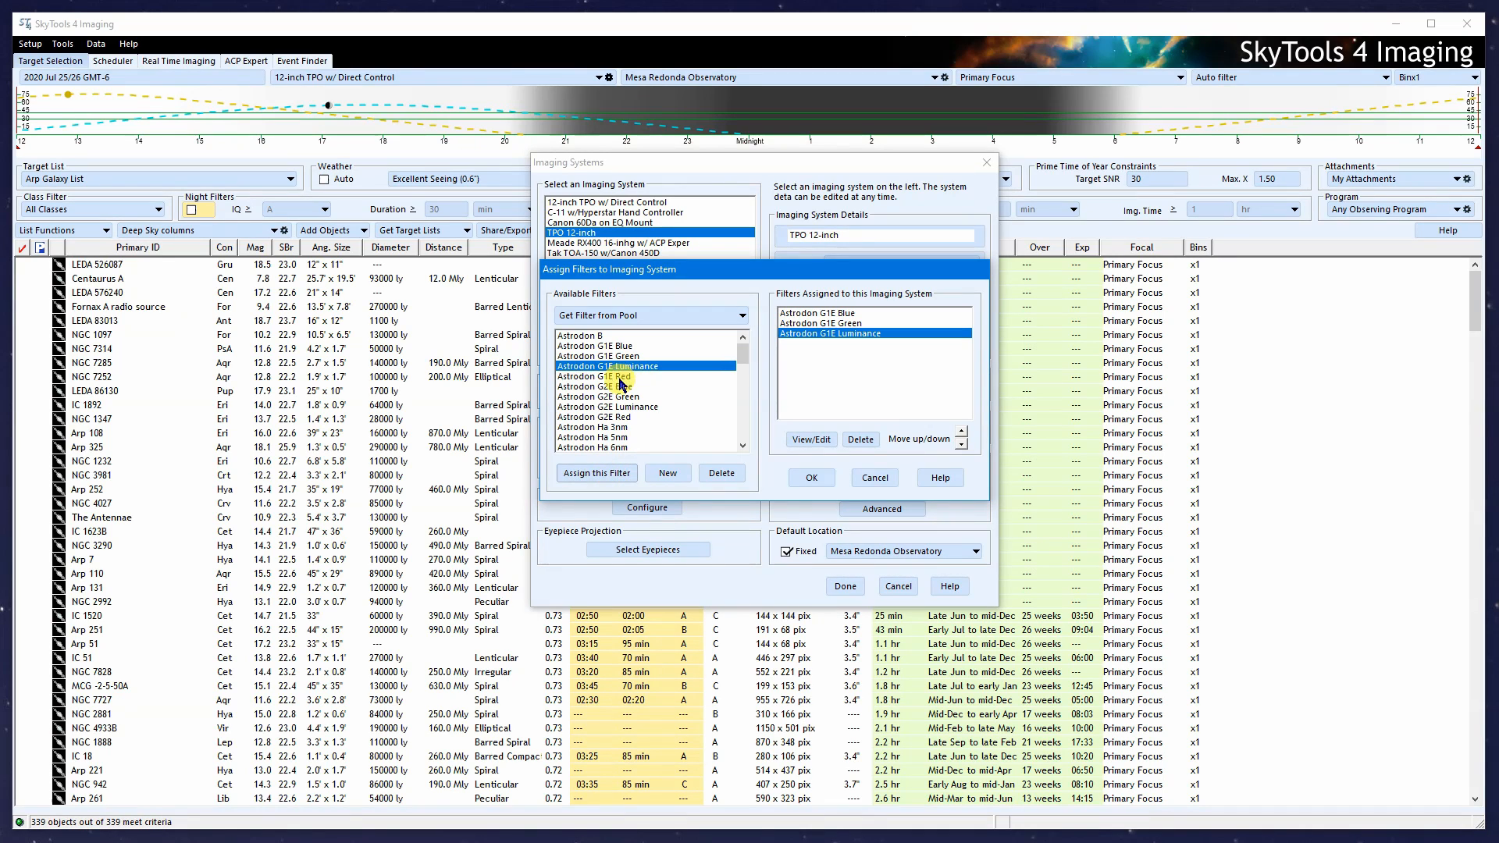
left_click(609, 472)
- Assign the Astrodon Ha 5nm and Astrodon V filters from the pool to the imaging system
left_click(617, 386)
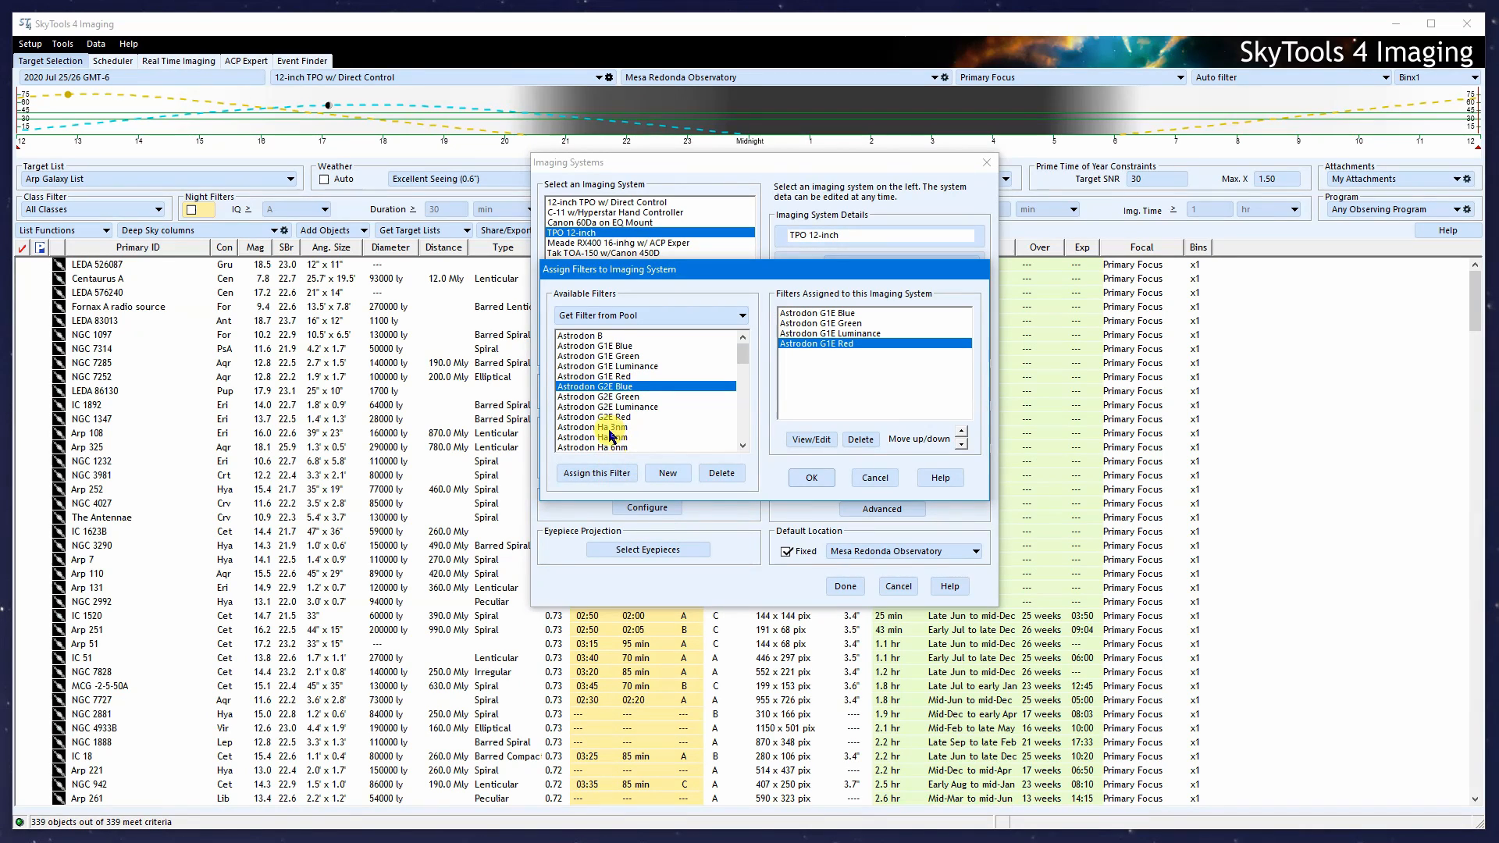
left_click(608, 428)
left_click(621, 438)
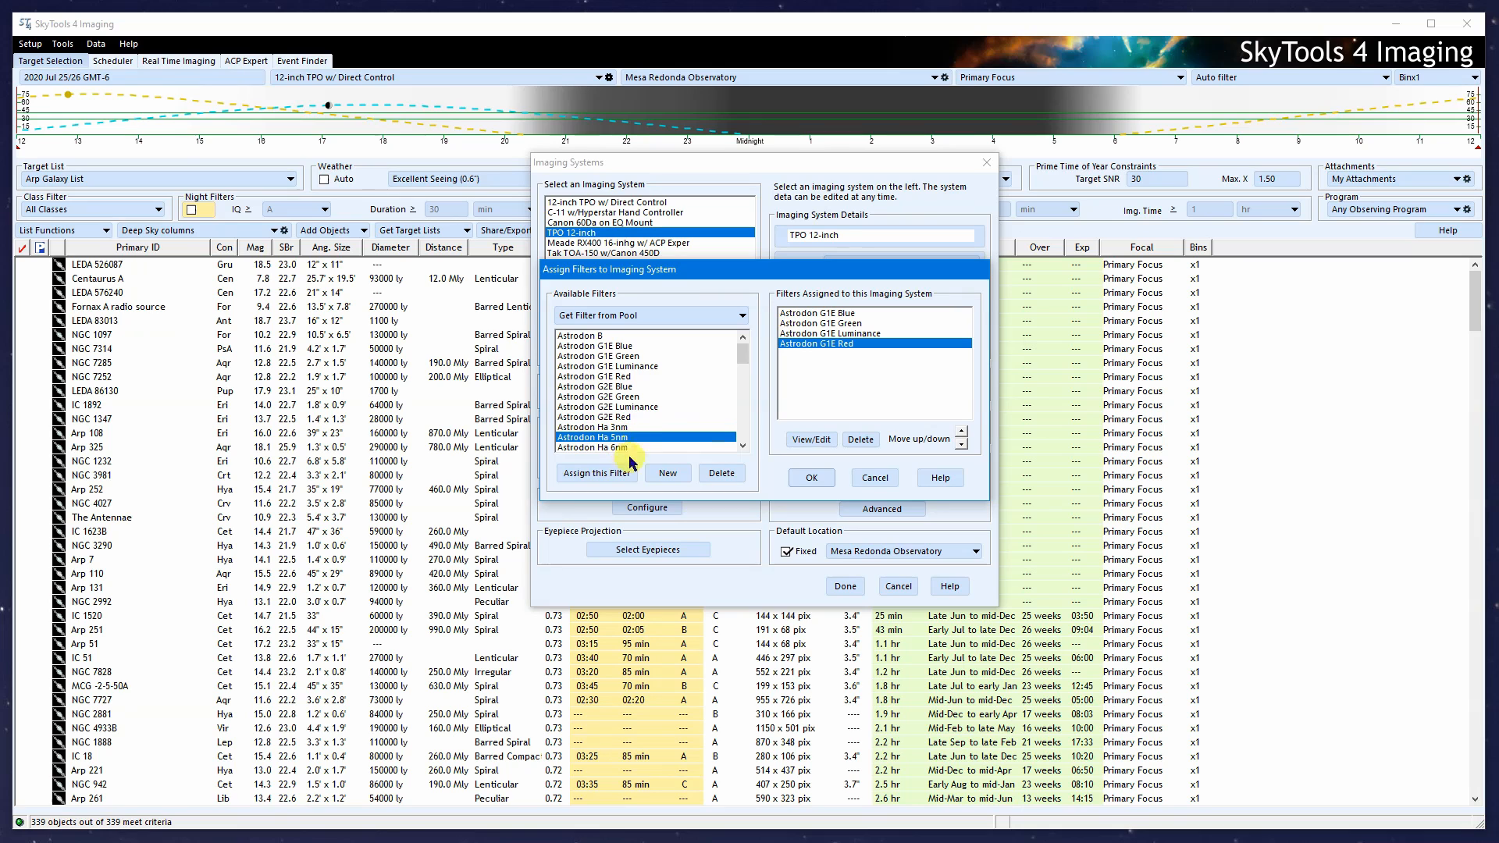
left_click(624, 471)
left_click(743, 446)
left_click(742, 445)
left_click(742, 446)
left_click(742, 445)
left_click(743, 446)
left_click(742, 446)
left_click(613, 447)
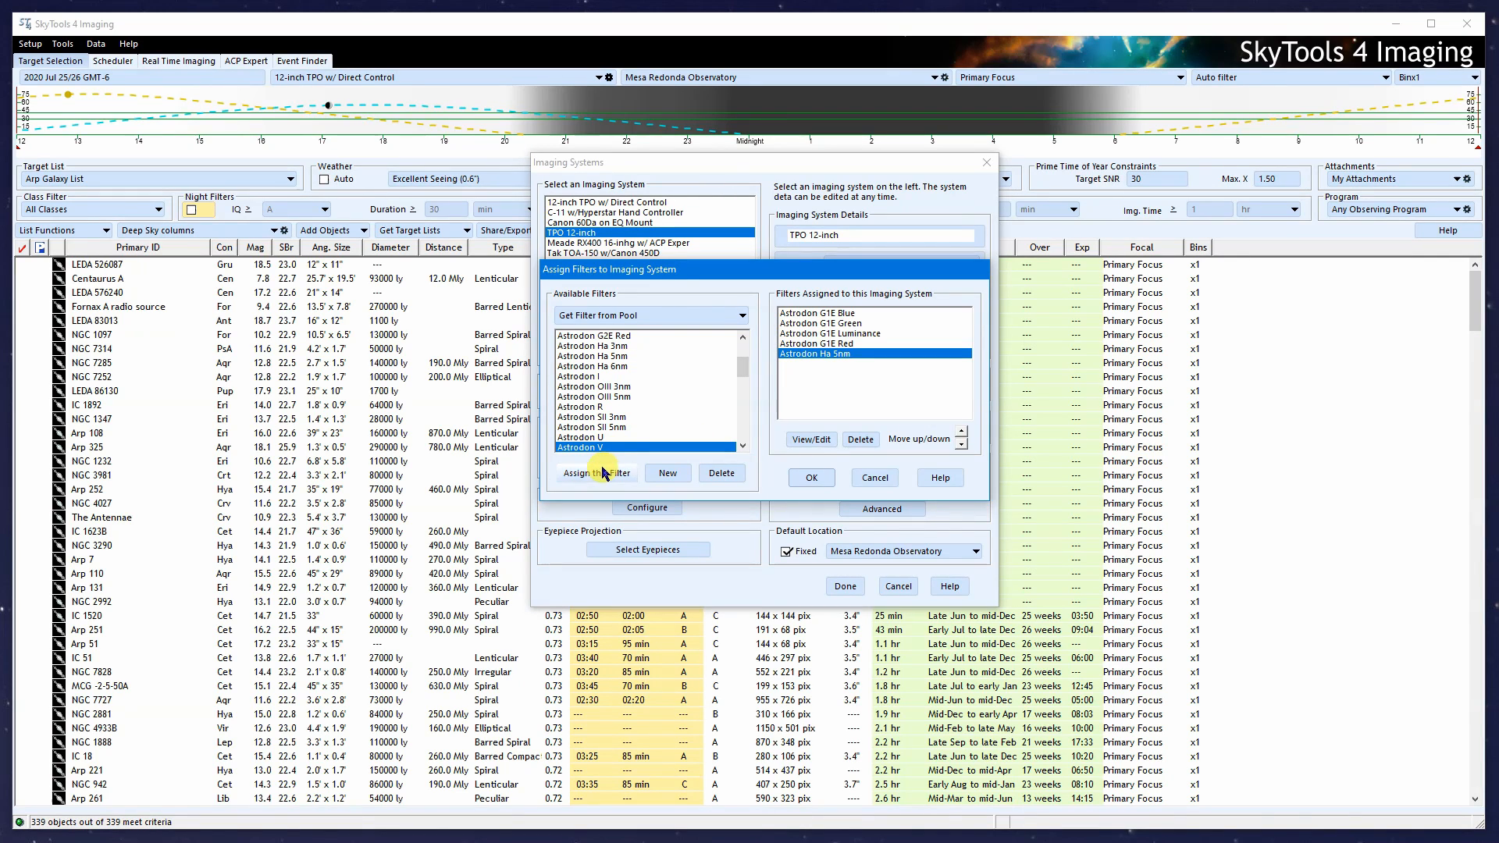
left_click(597, 473)
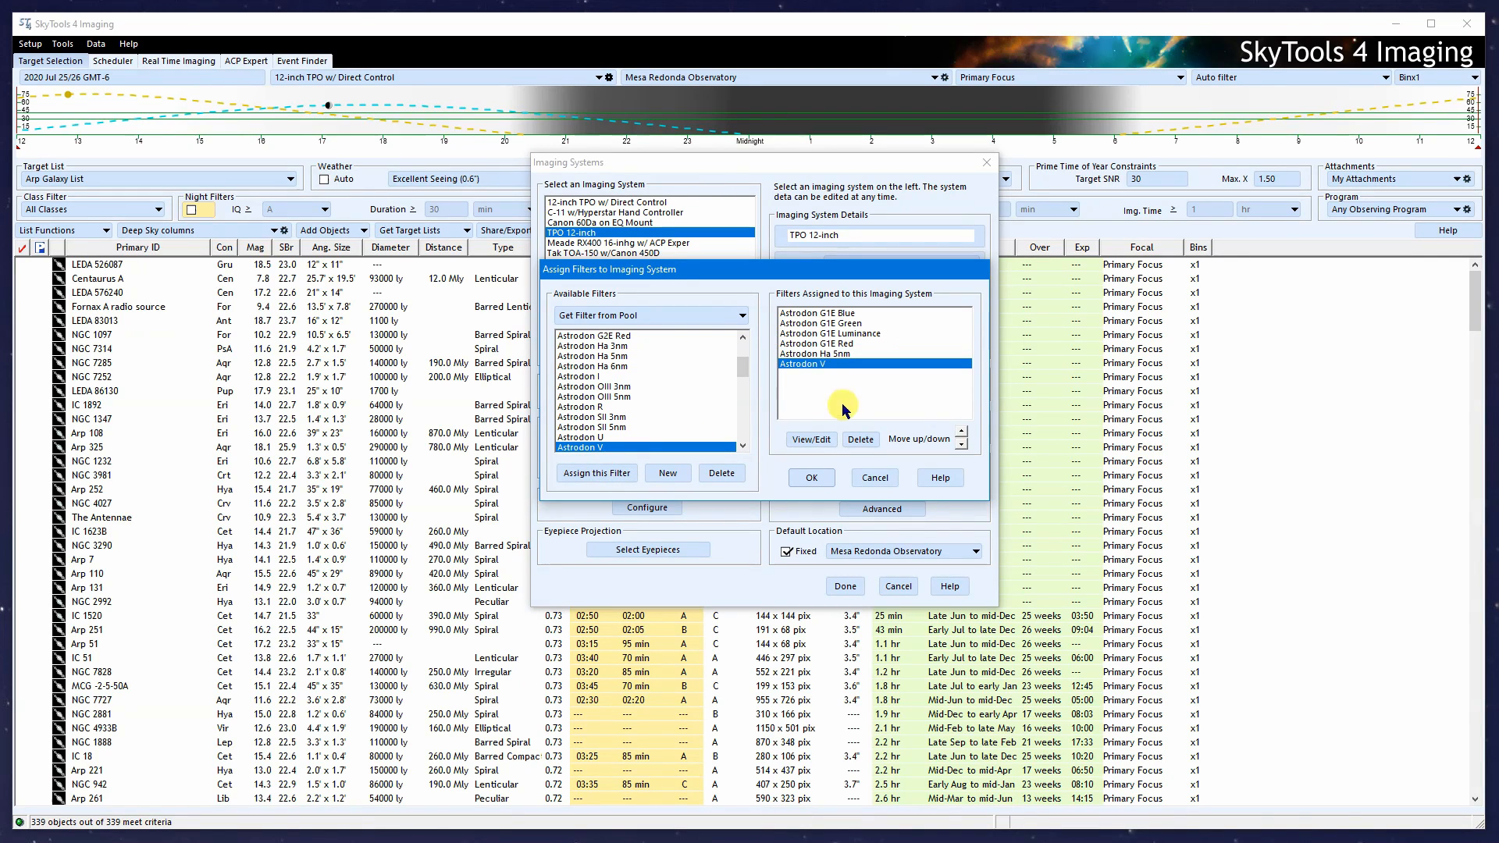
- Review the Astrodon V filter's label and plan name, and accept the filter assignments
left_click(812, 439)
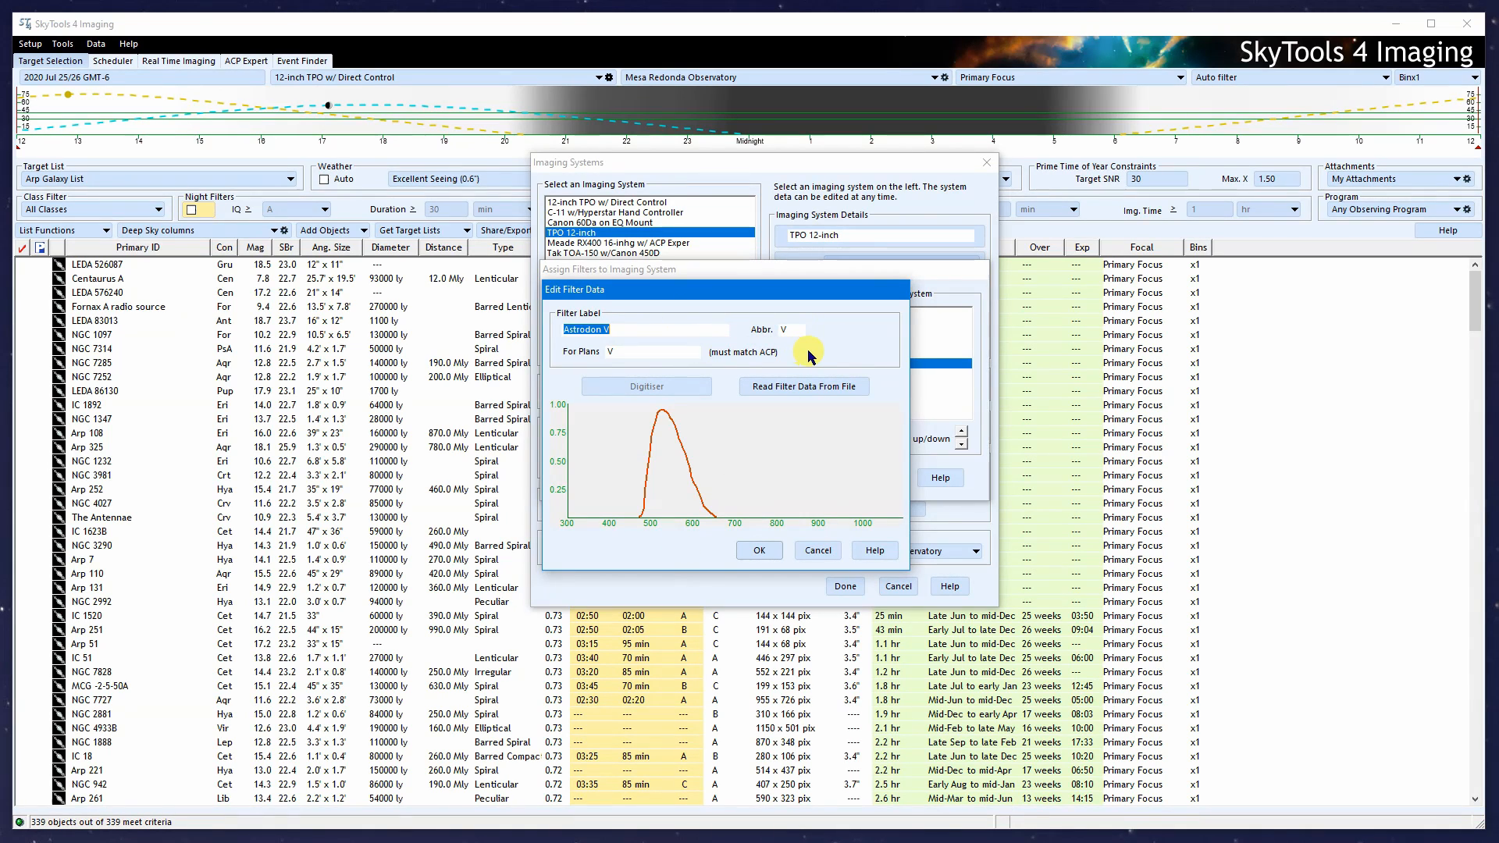
left_click(606, 330)
left_click(630, 359)
left_click(760, 551)
left_click(810, 479)
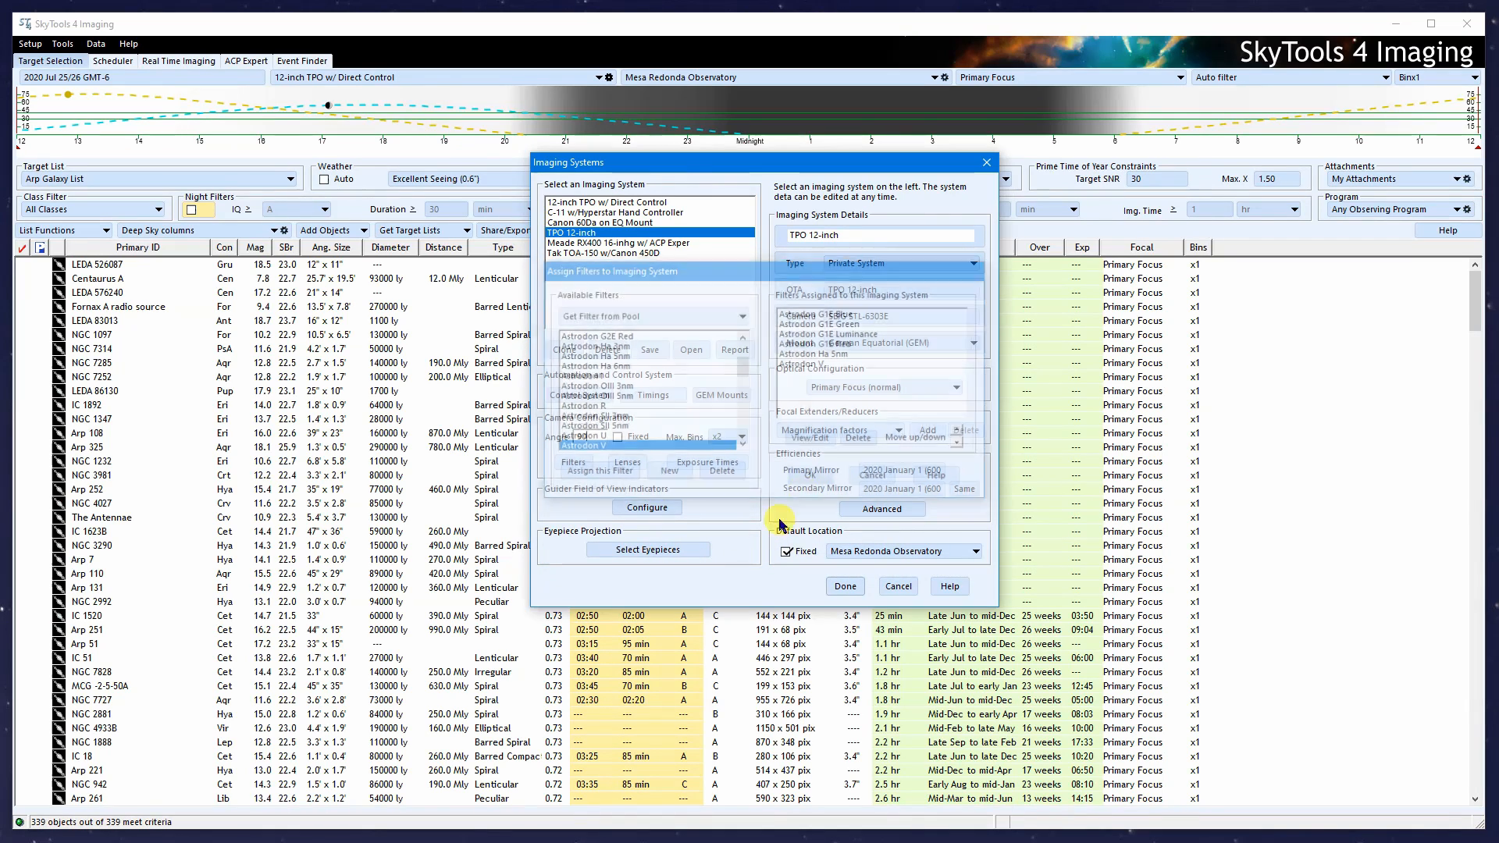
- Look at the lens assignments and the available lenses, leaving them without assigning any
left_click(629, 463)
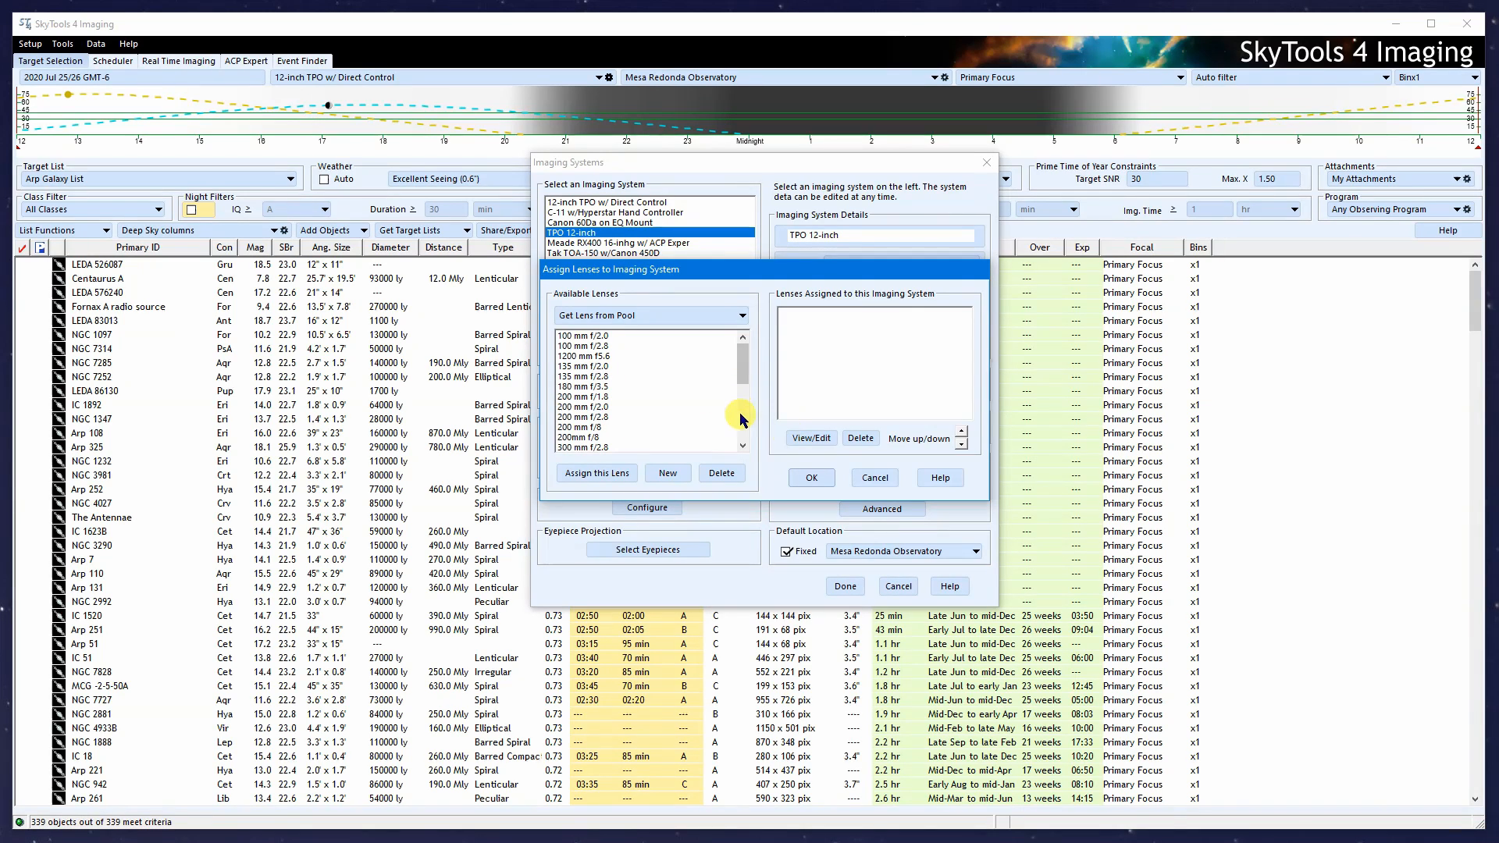
left_click(874, 478)
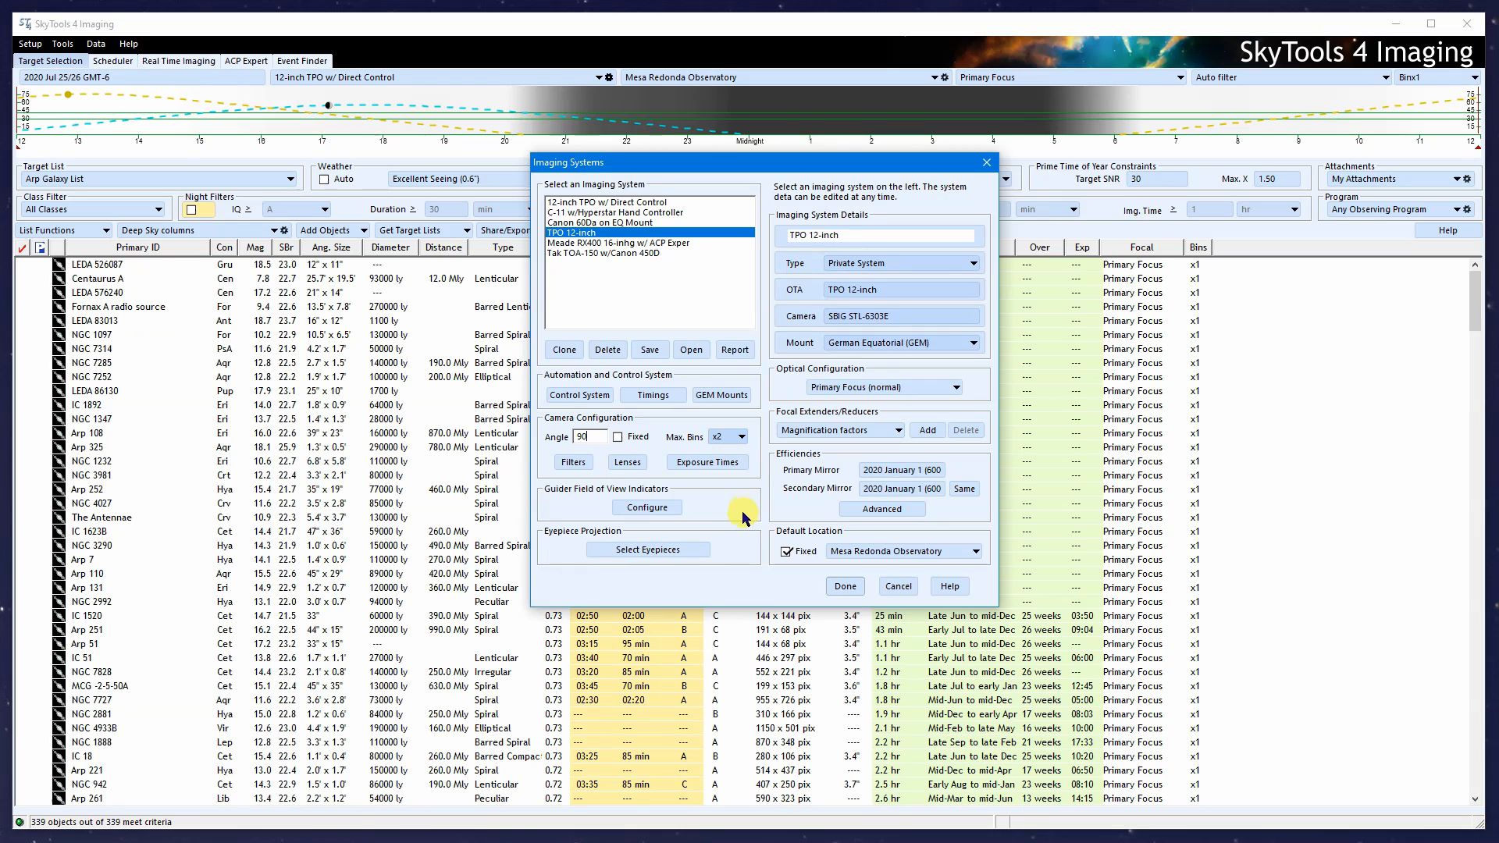
- Set the allowable sub exposure range to a minimum of 30 sec and a maximum of 5 min
left_click(710, 463)
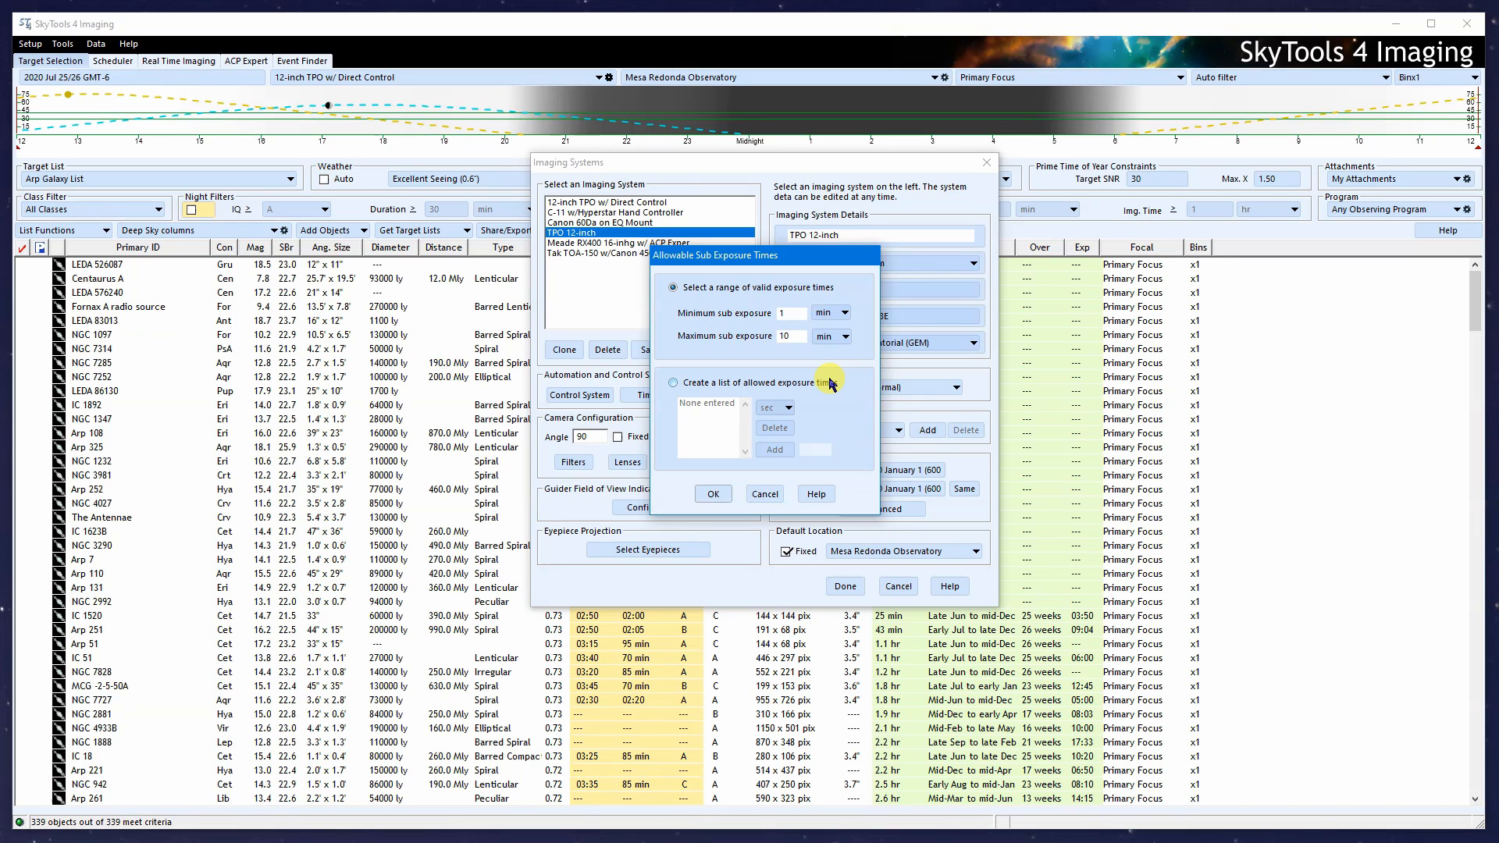
left_click(832, 312)
left_click(856, 336)
left_click_drag(798, 314, 754, 313)
type("30")
left_click(832, 336)
left_click(800, 335)
left_click_drag(800, 335, 761, 337)
type("5")
- Switch to a list of allowed exposure times and add 60, 120, 180 and 300 sec
left_click(673, 383)
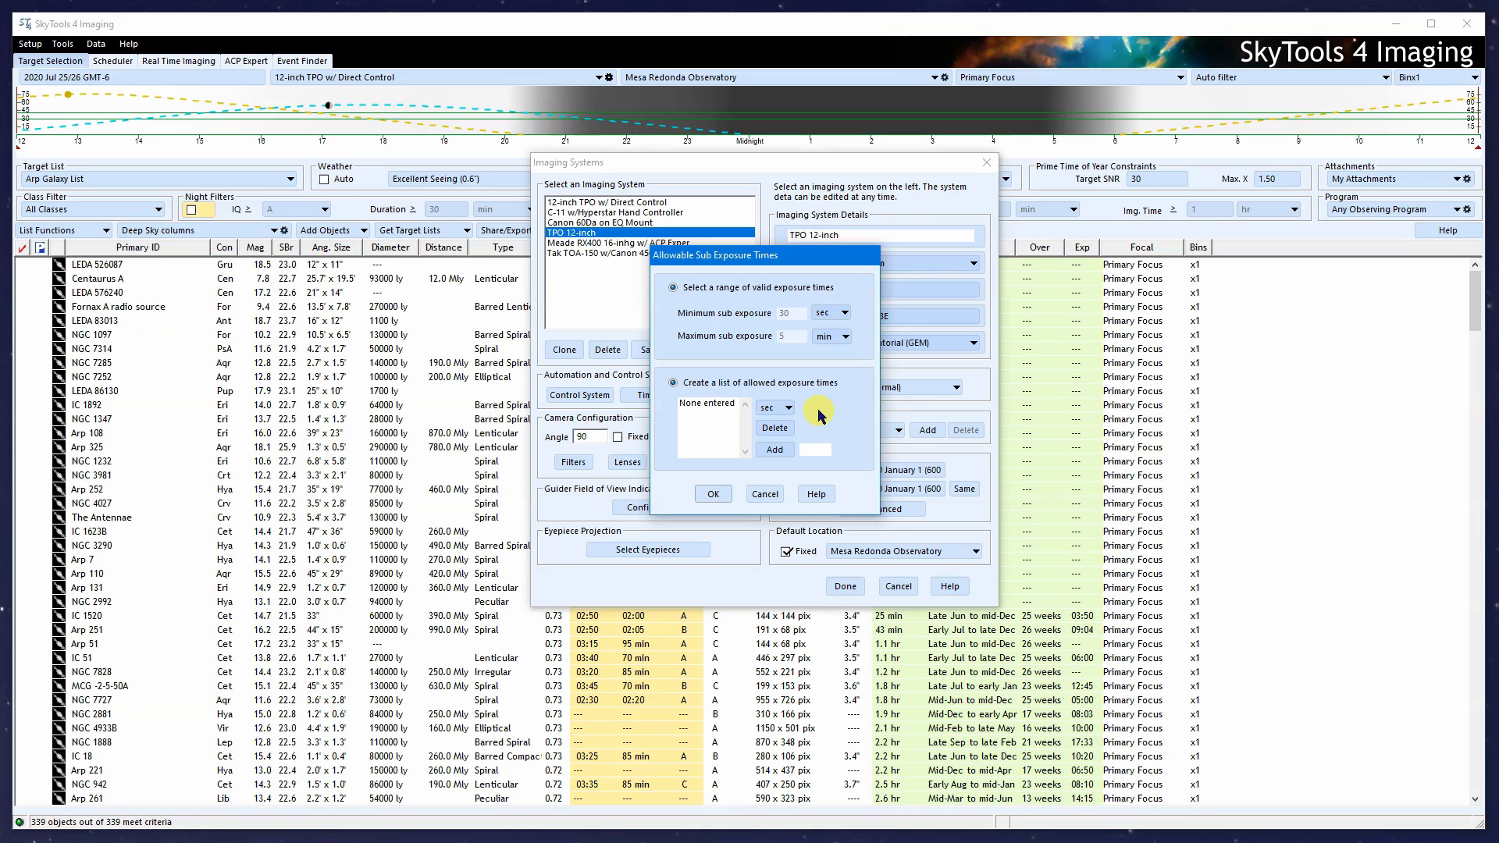
type("60")
left_click(774, 450)
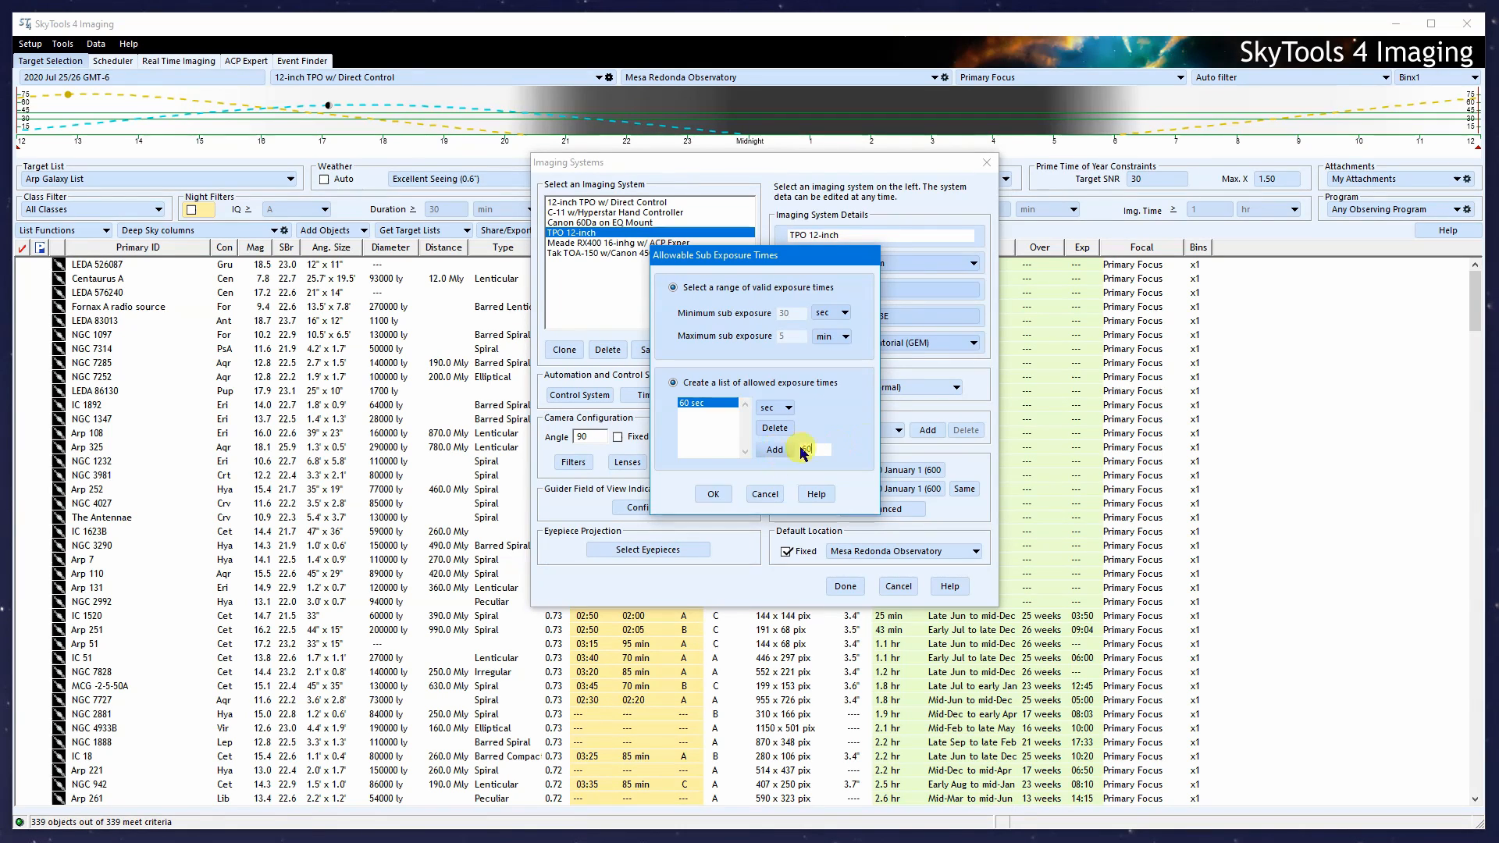
left_click(784, 450)
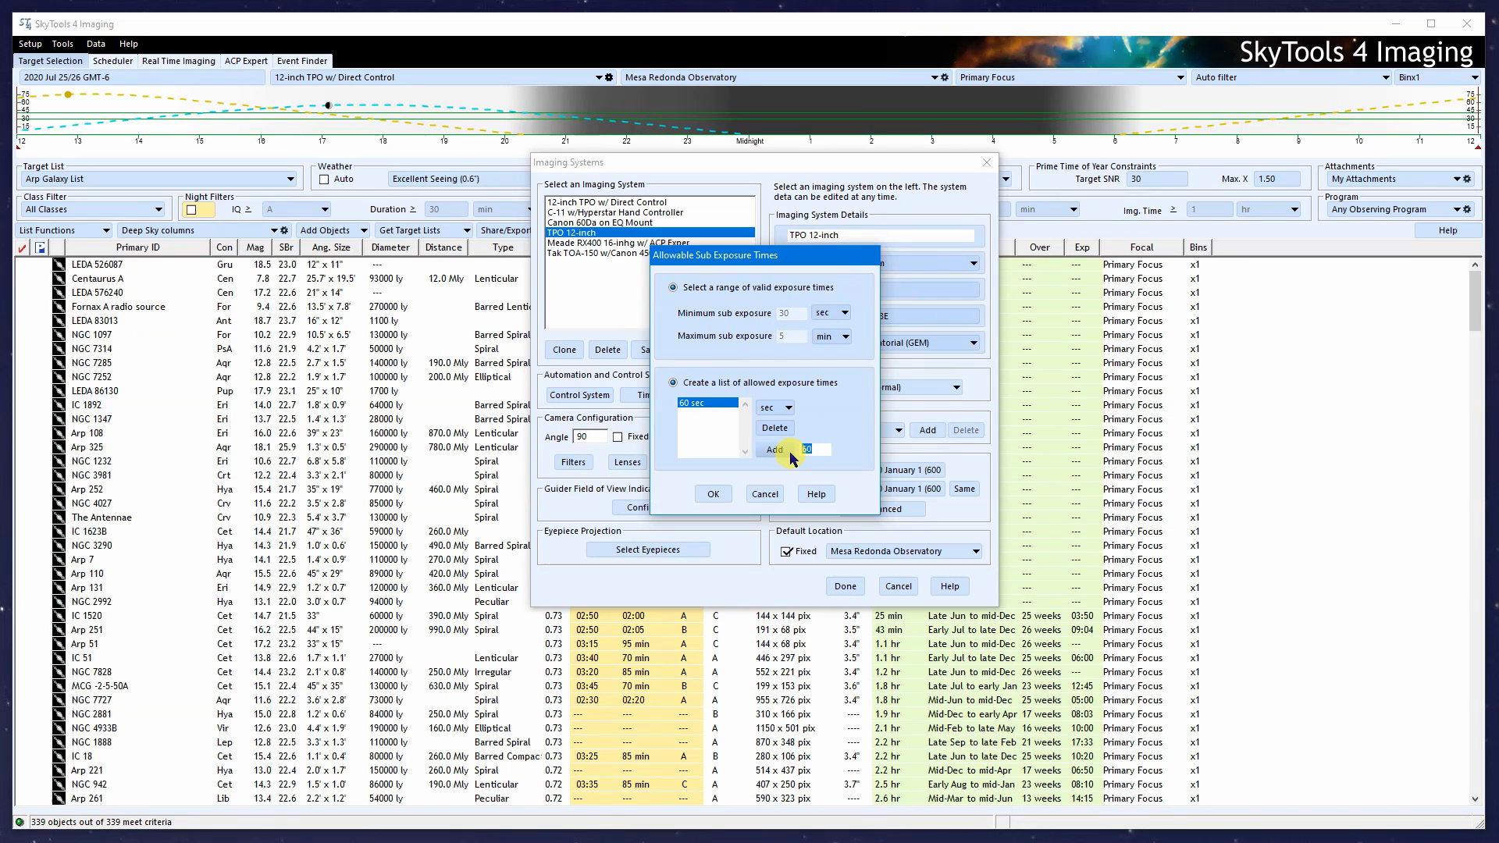
type("120")
left_click(779, 450)
left_click(817, 449)
left_click(772, 448)
type("180")
left_click(773, 449)
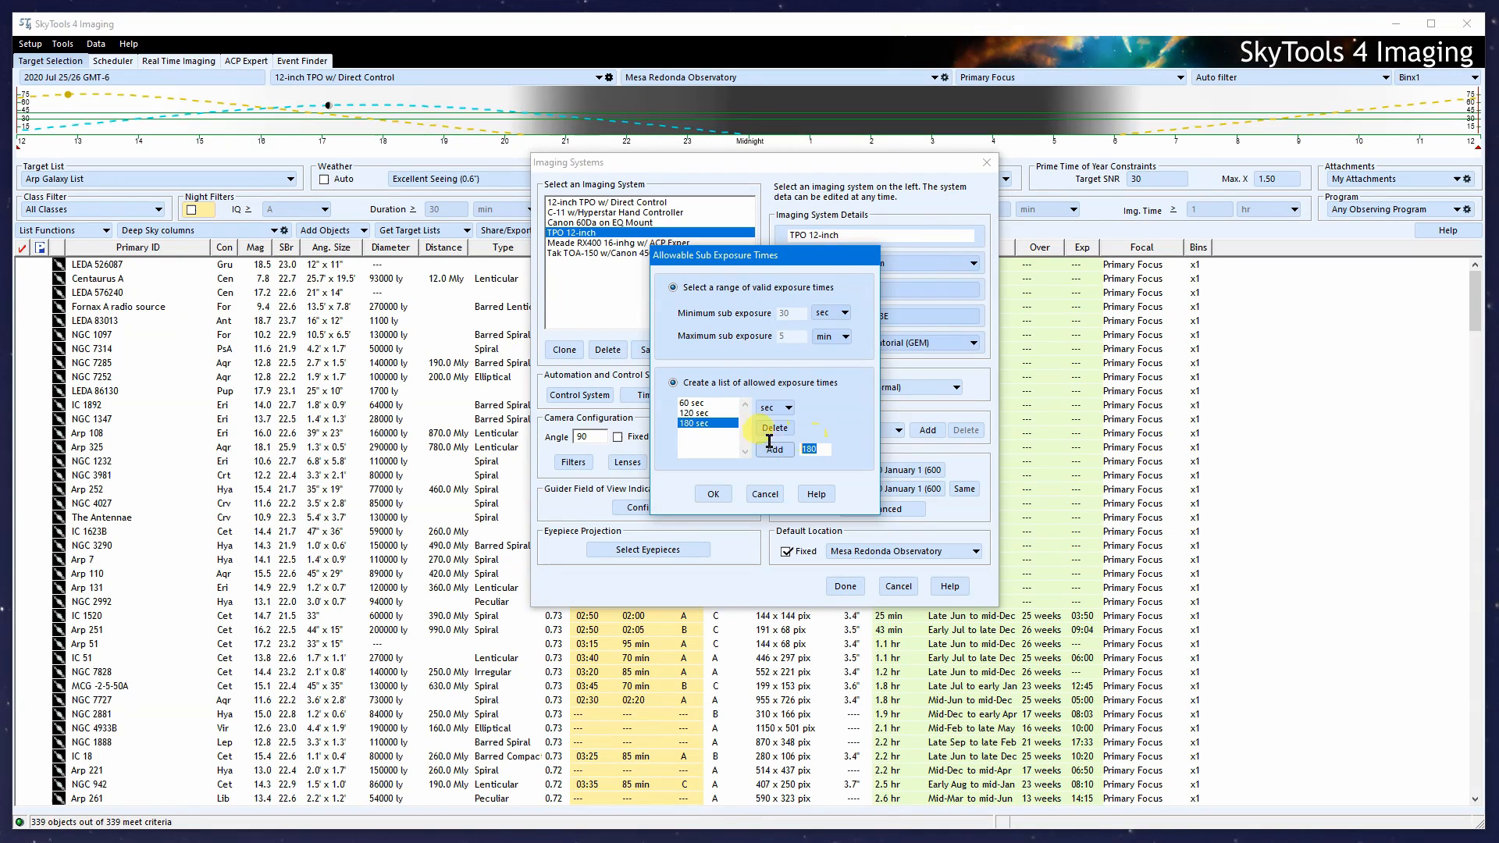
left_click(829, 444)
type("300")
left_click(774, 449)
left_click(697, 422)
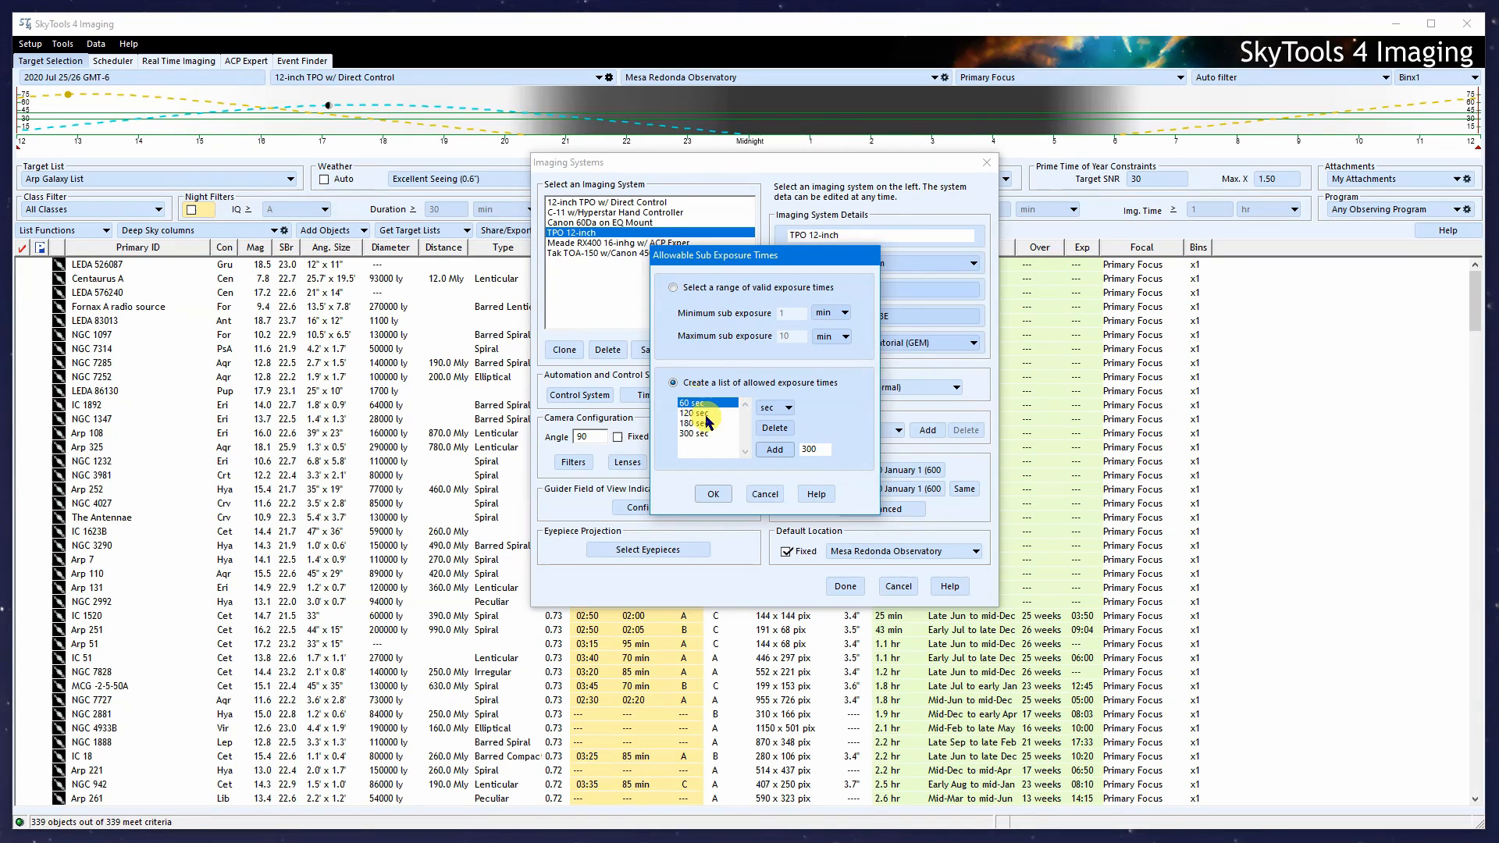
left_click(700, 404)
left_click(704, 414)
left_click(704, 424)
left_click(707, 434)
- Switch back to a range of valid exposure times, set it from 30 sec to 5 min, and accept it
left_click(675, 290)
left_click(843, 313)
left_click(845, 332)
double_click(781, 313)
type("30")
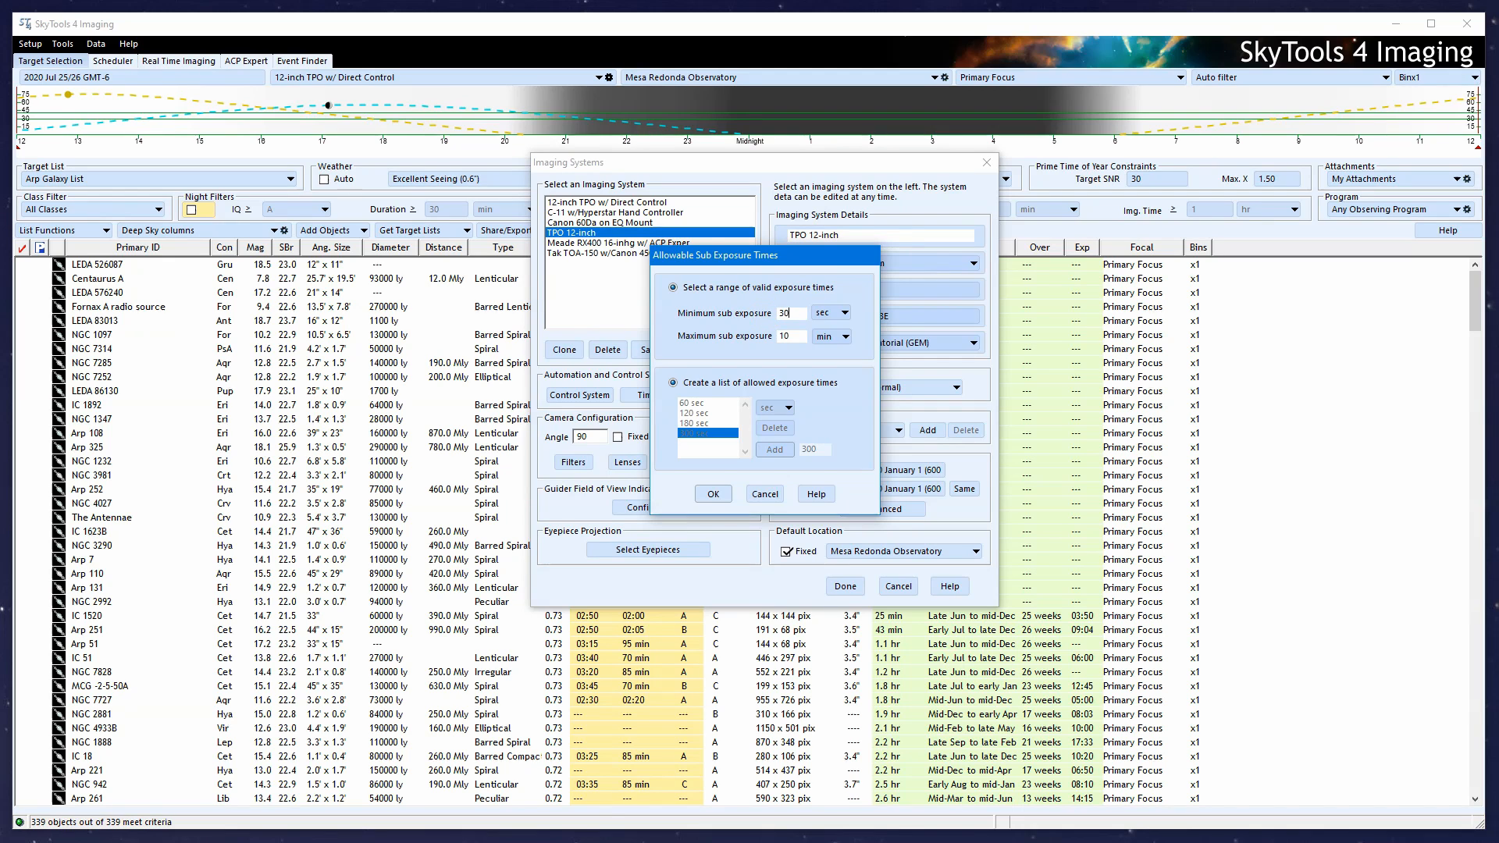
double_click(785, 336)
type("5")
left_click(713, 493)
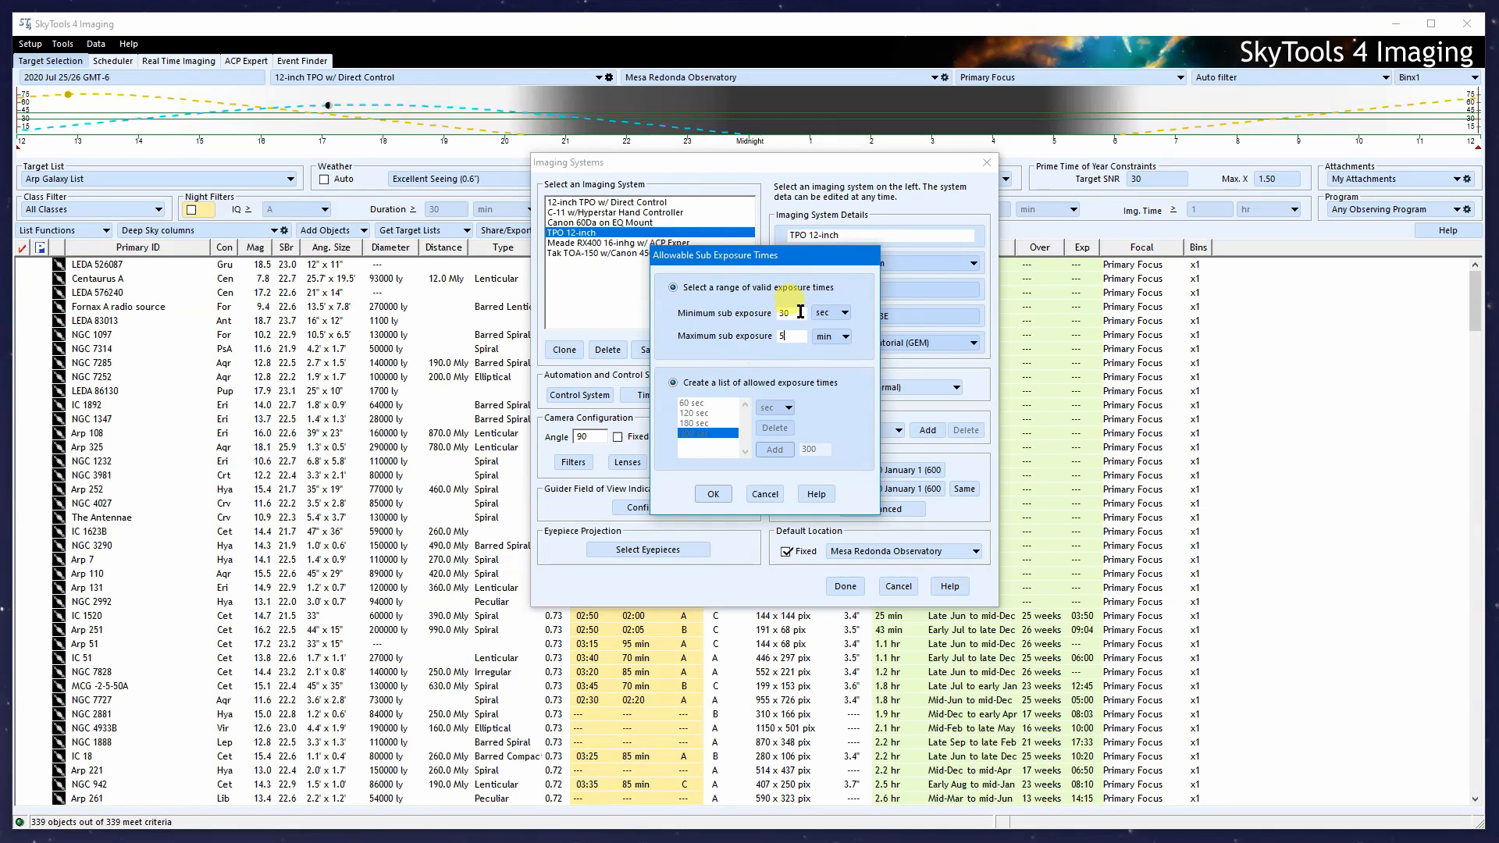
left_click(713, 493)
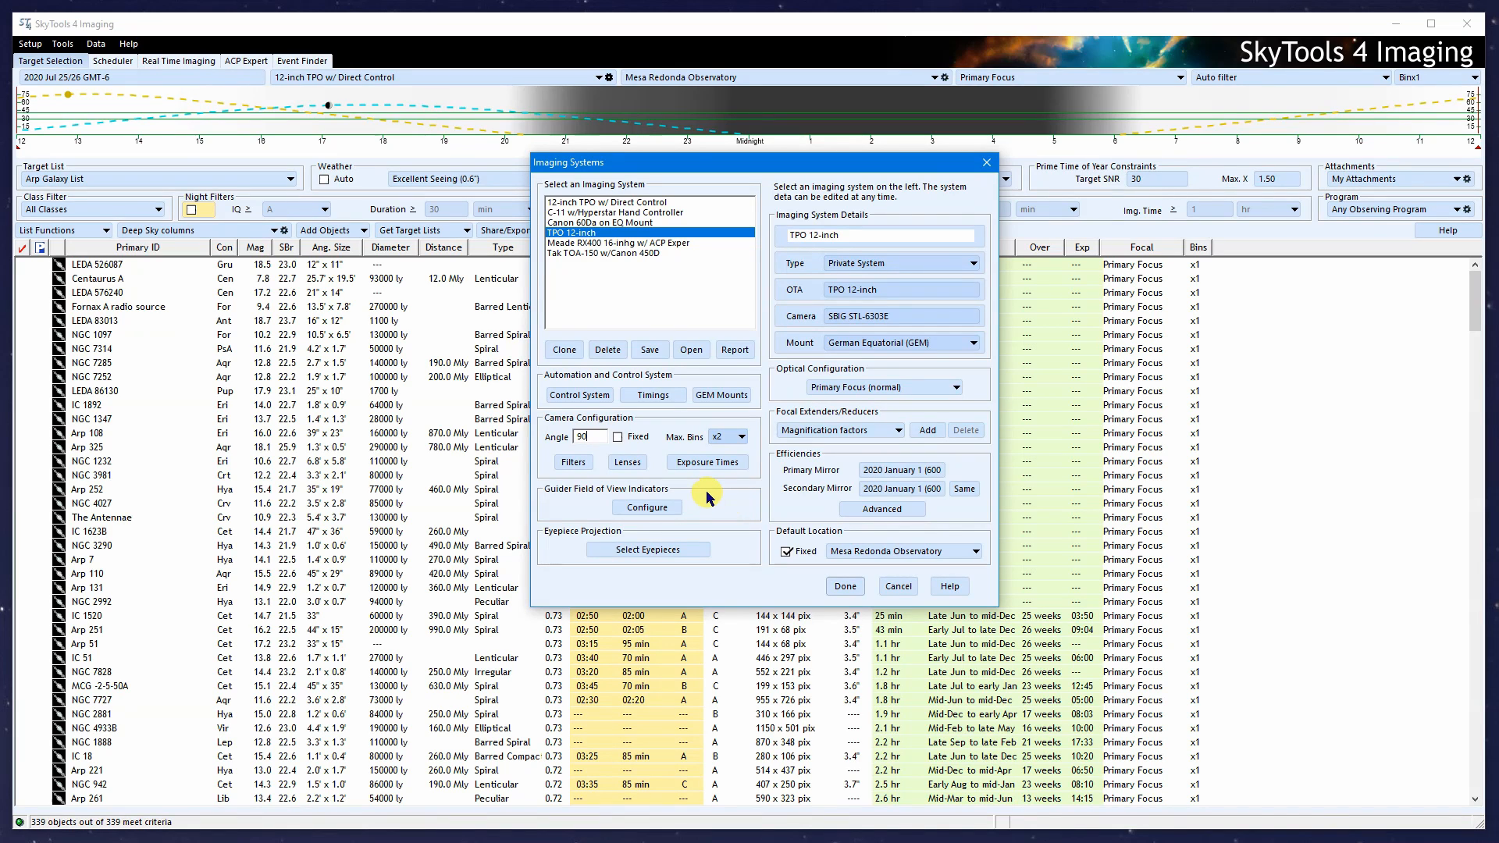
- Open the guider field of view configuration, clear the guider type to None, and set it to Off Axis Guider
left_click(646, 508)
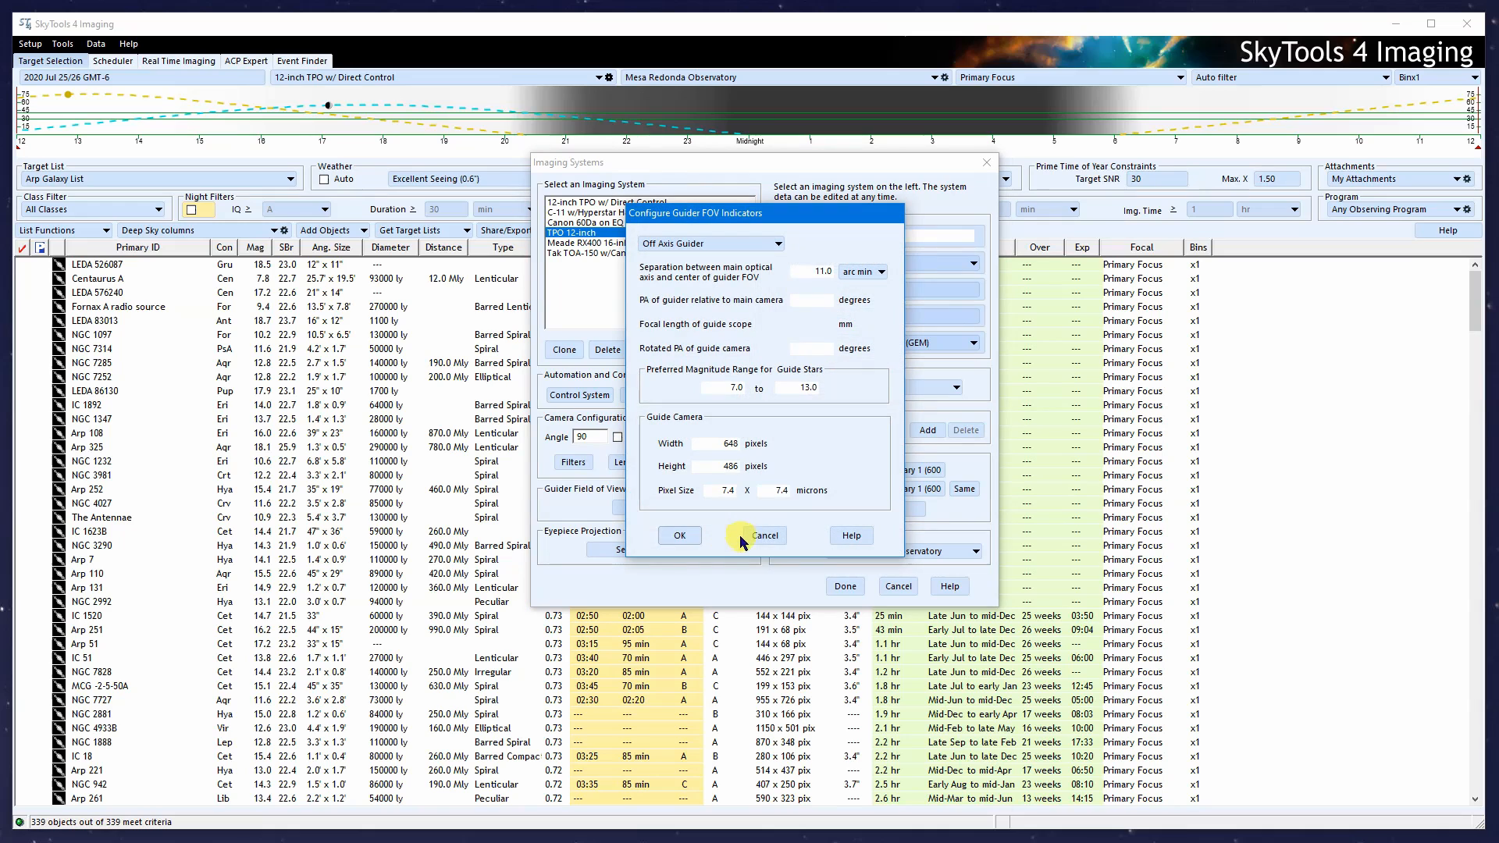
left_click(716, 245)
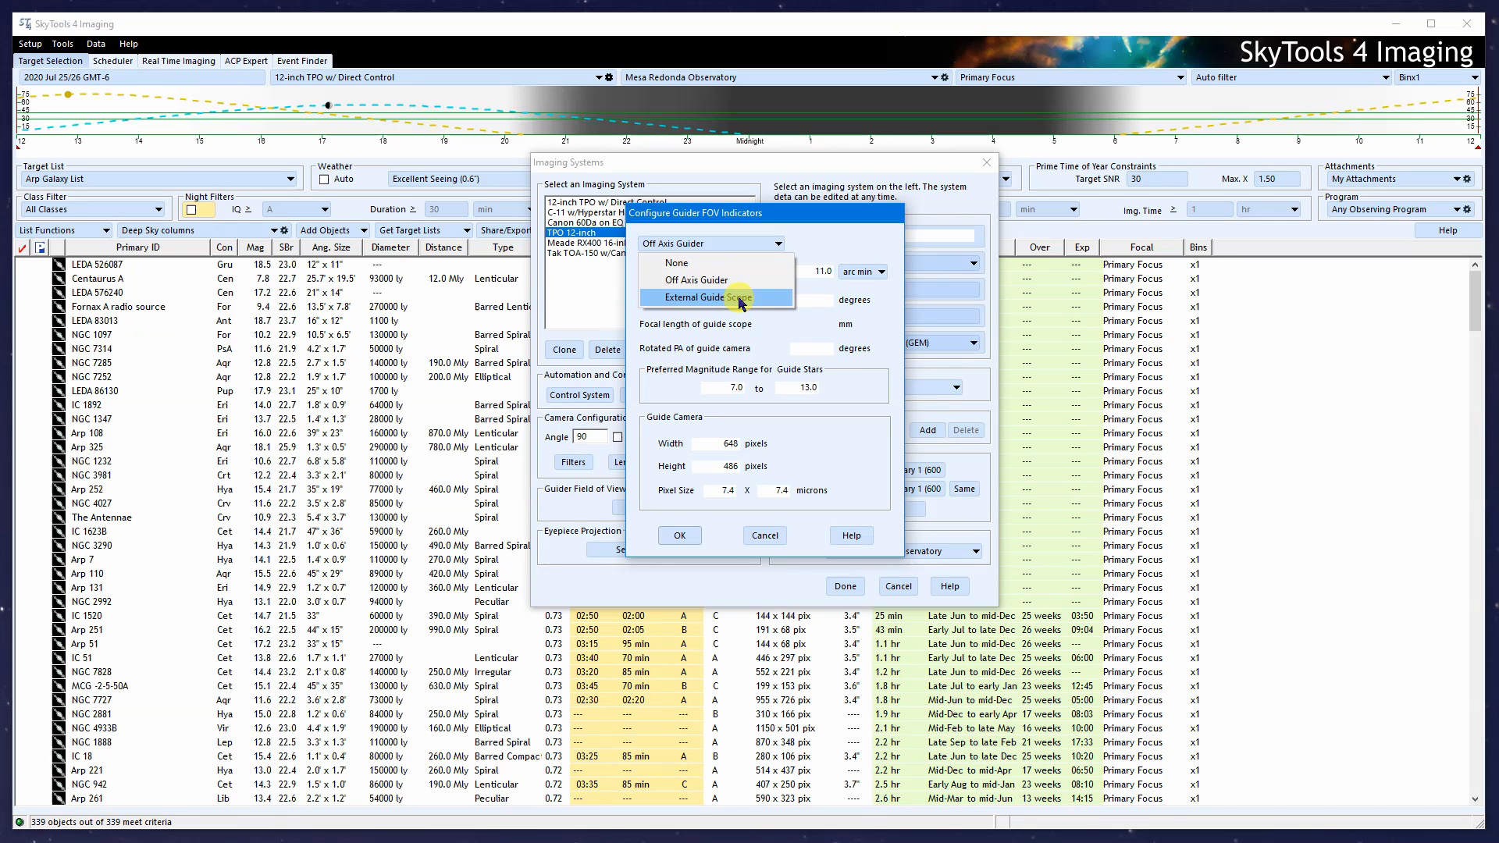
left_click(705, 263)
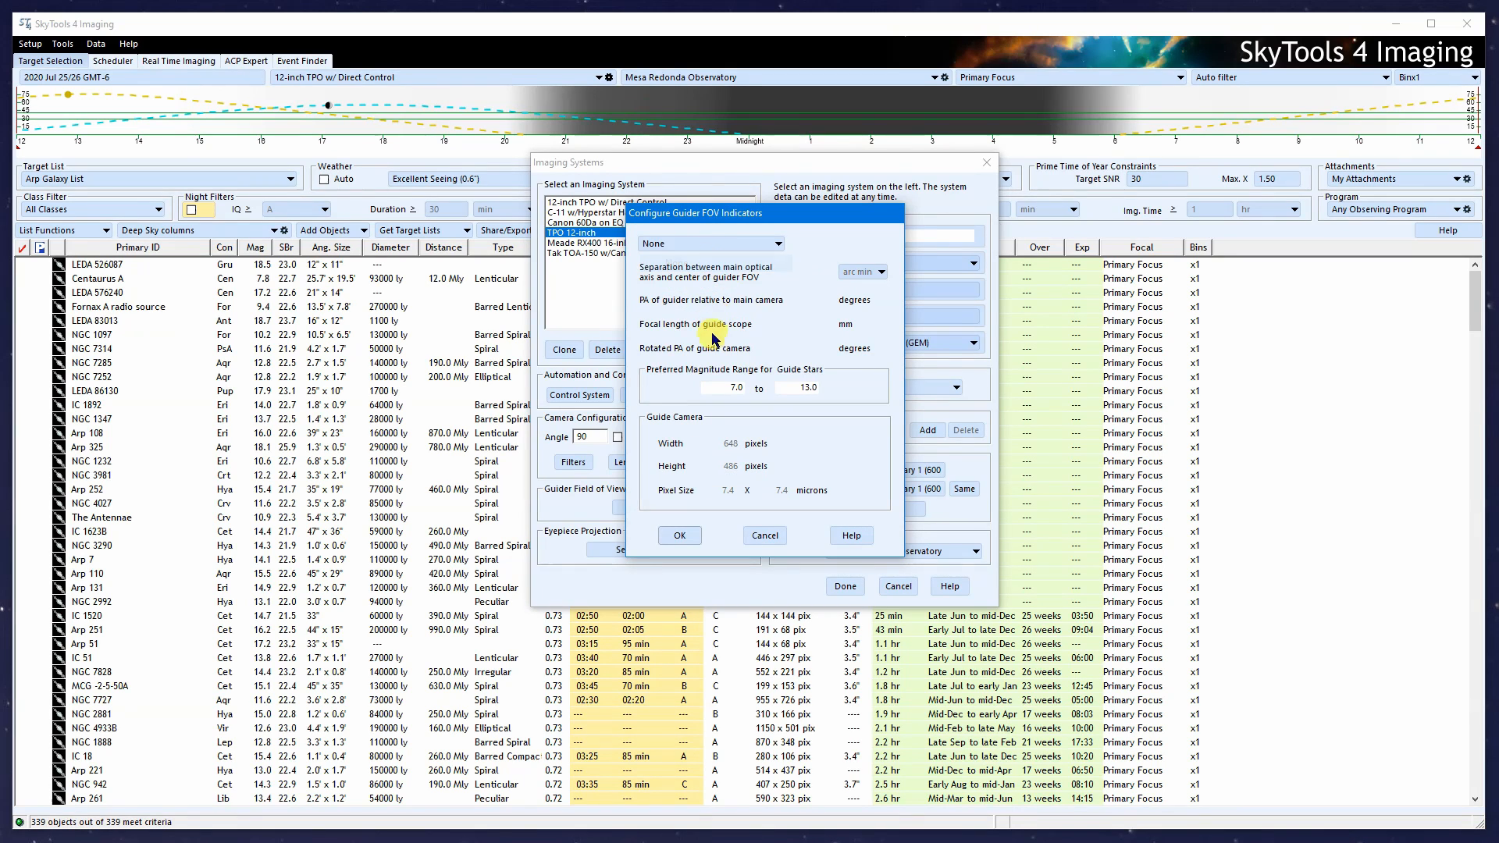
left_click(711, 244)
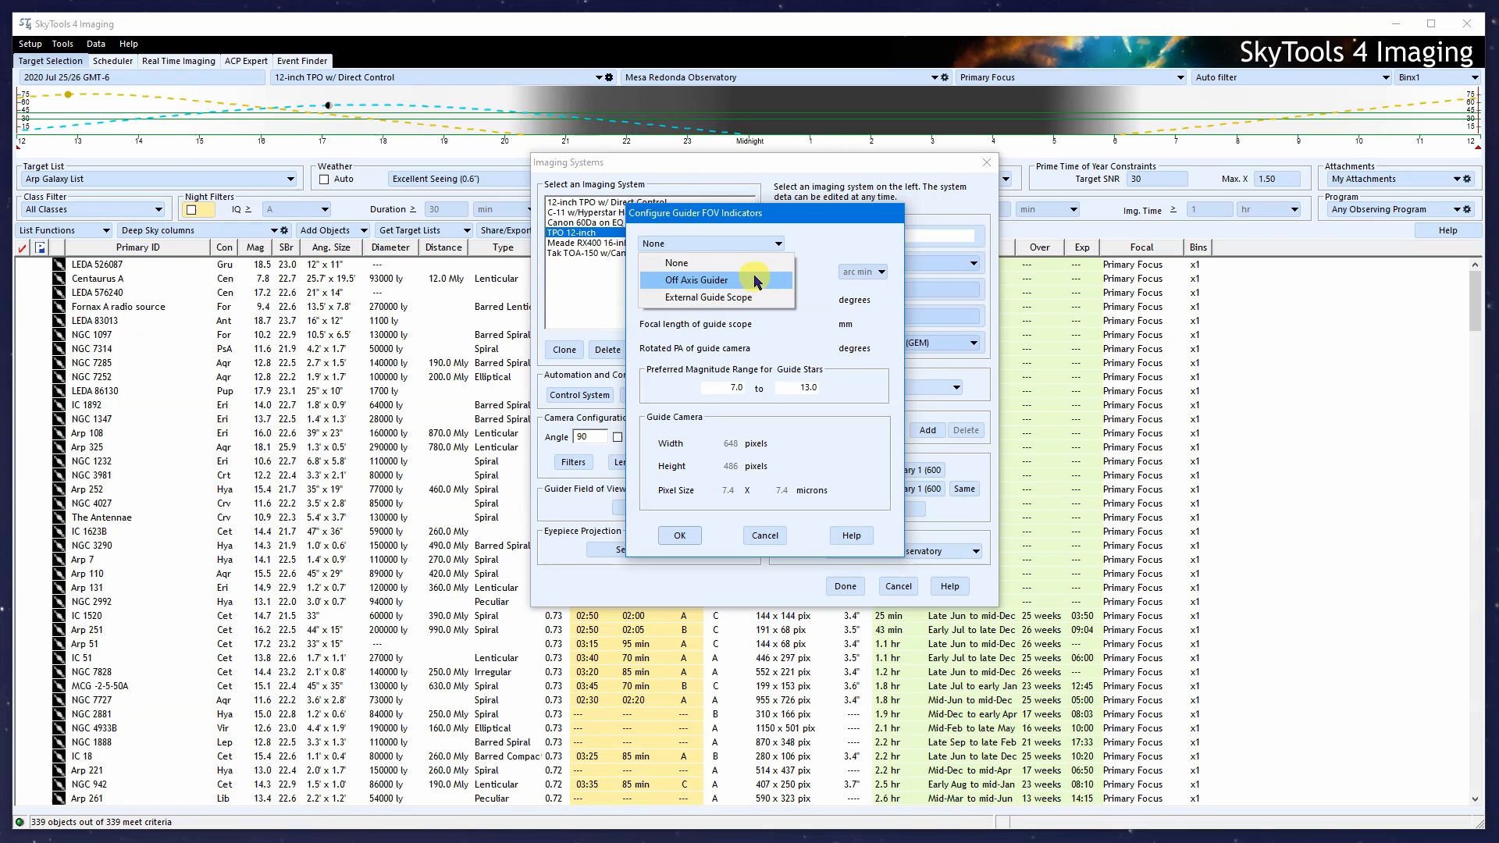
left_click(754, 281)
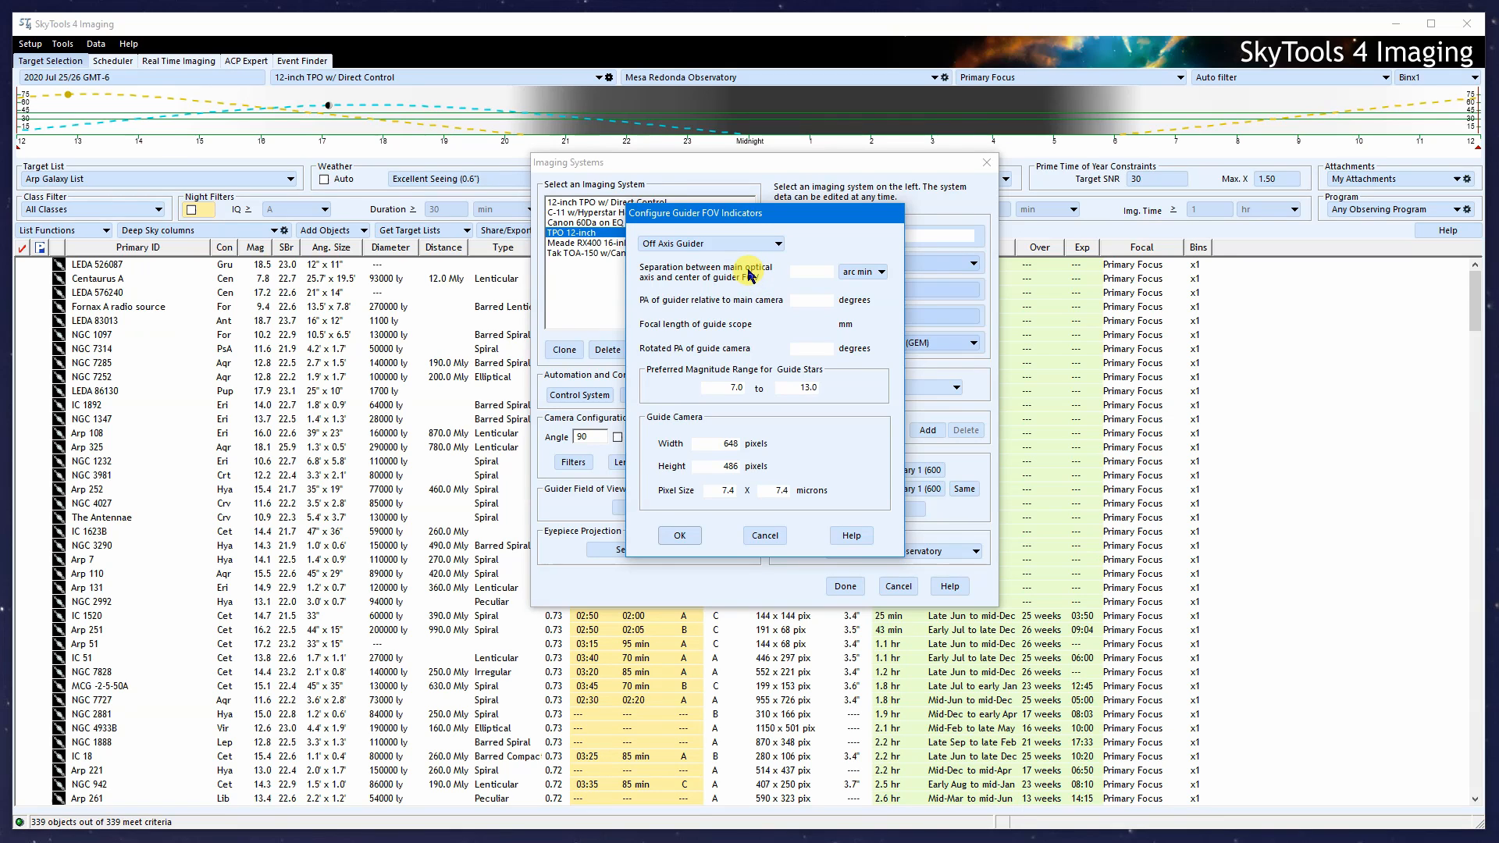
- Set the guider separation from the main optical axis to 12 arc min and its PA relative to the main camera to 90 degrees
left_click(866, 272)
left_click(897, 312)
left_click(812, 272)
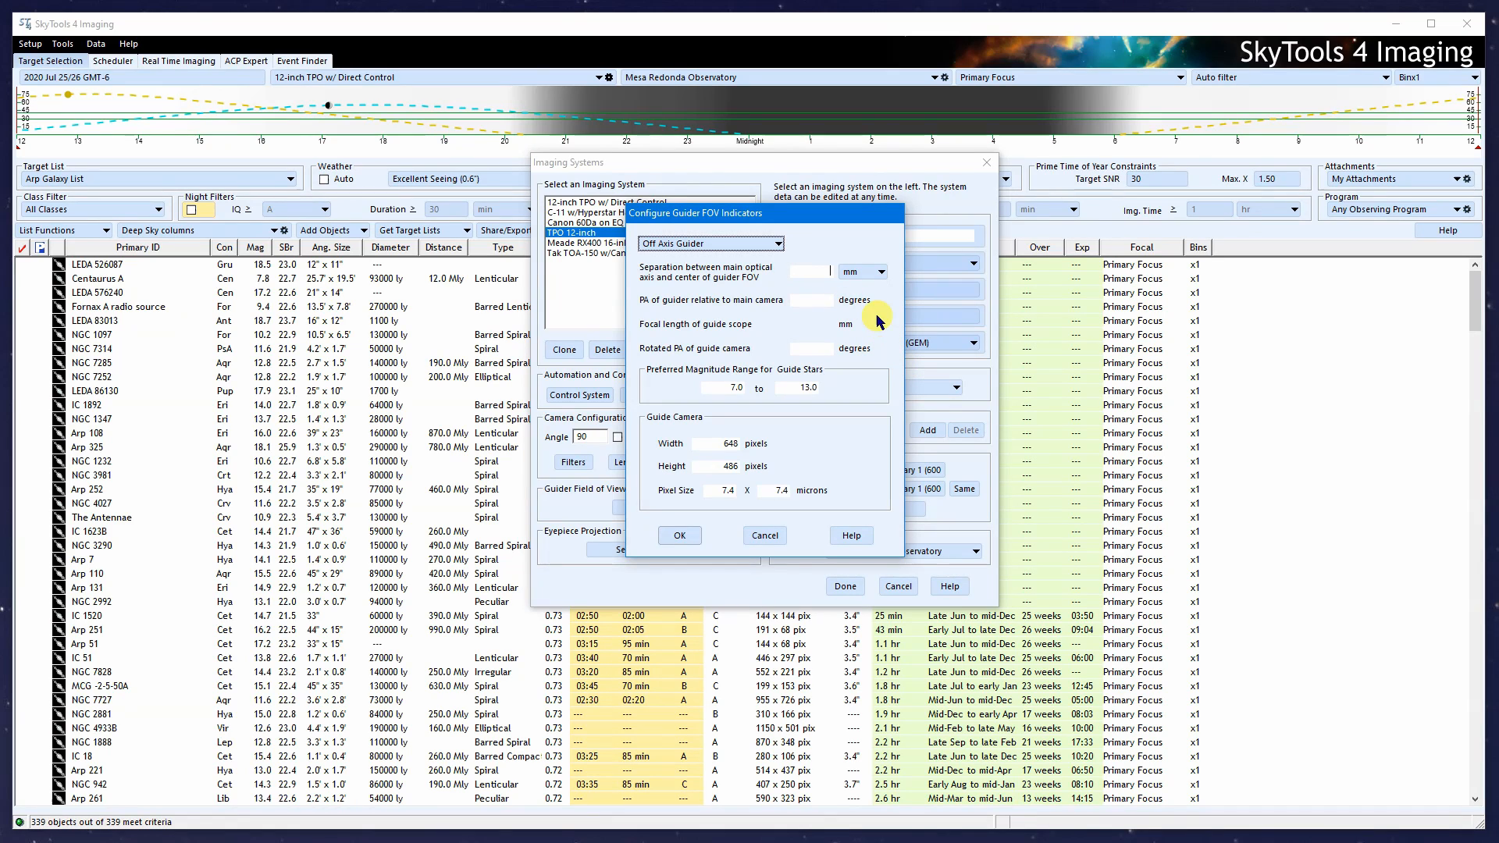
left_click(867, 273)
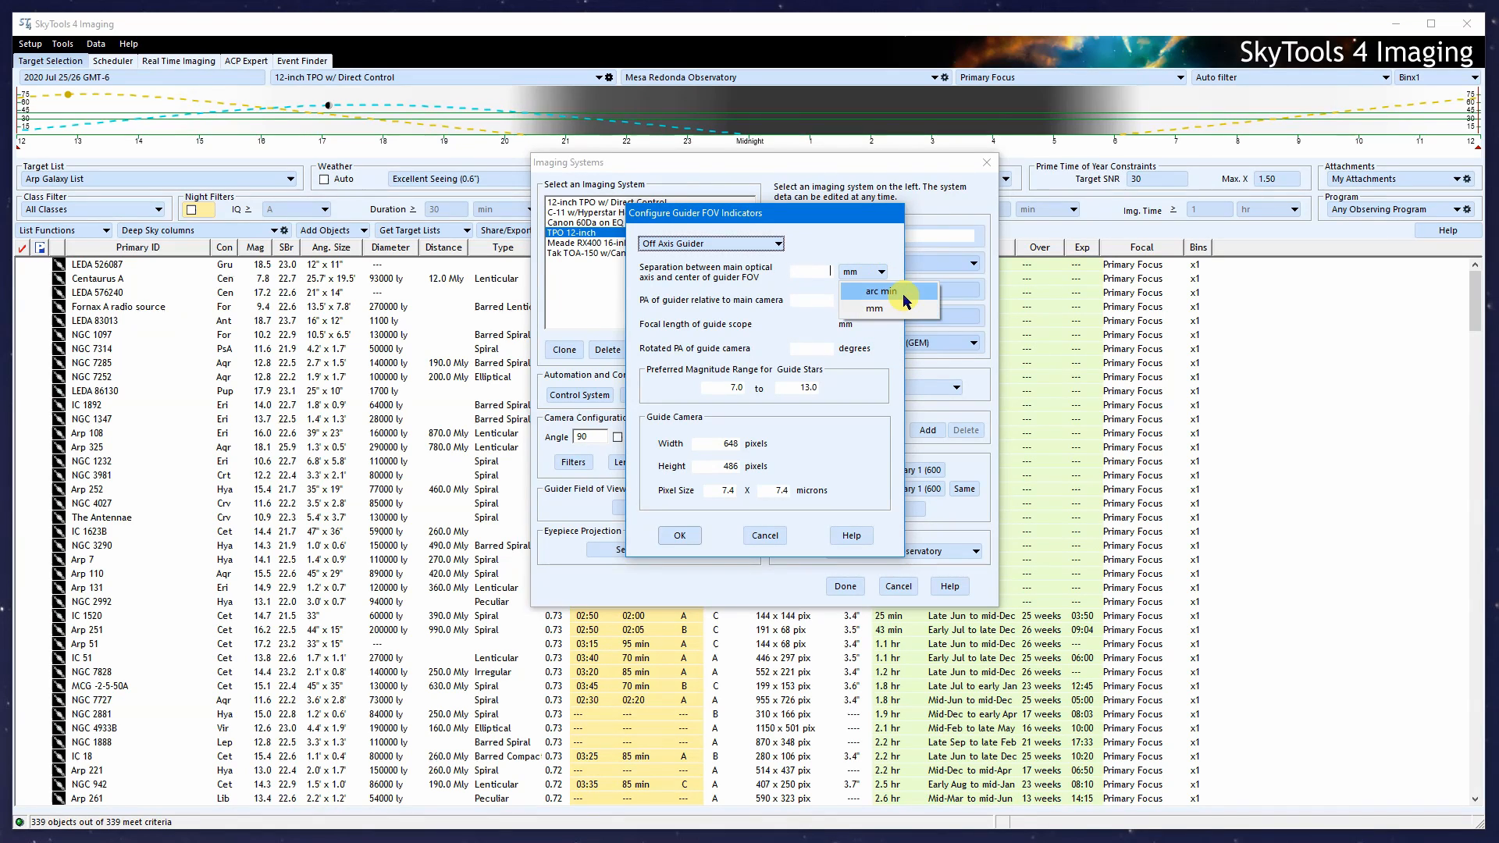
left_click(901, 295)
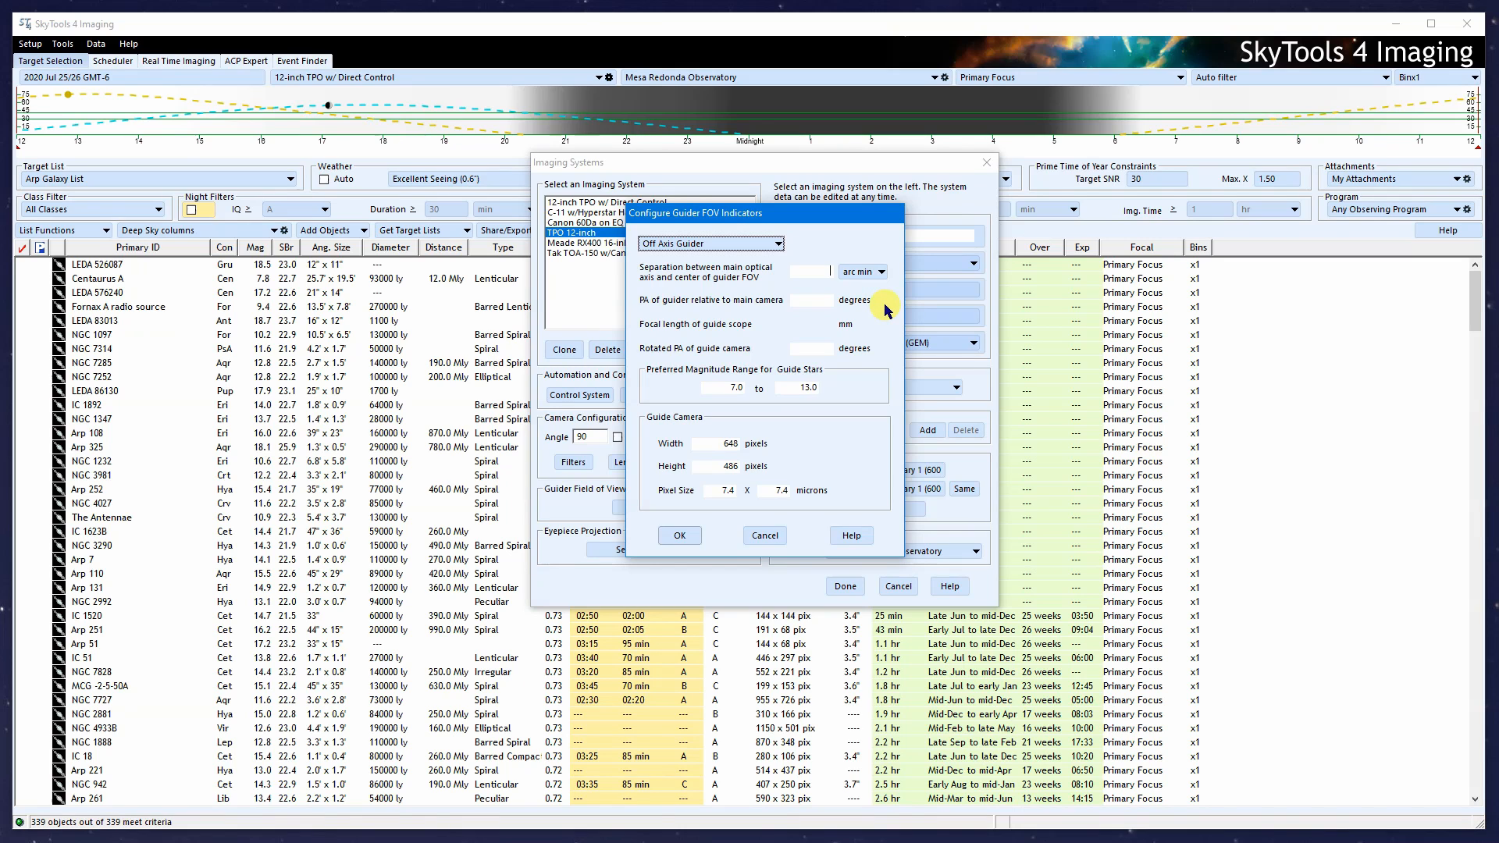
type("12")
left_click(823, 301)
type("90")
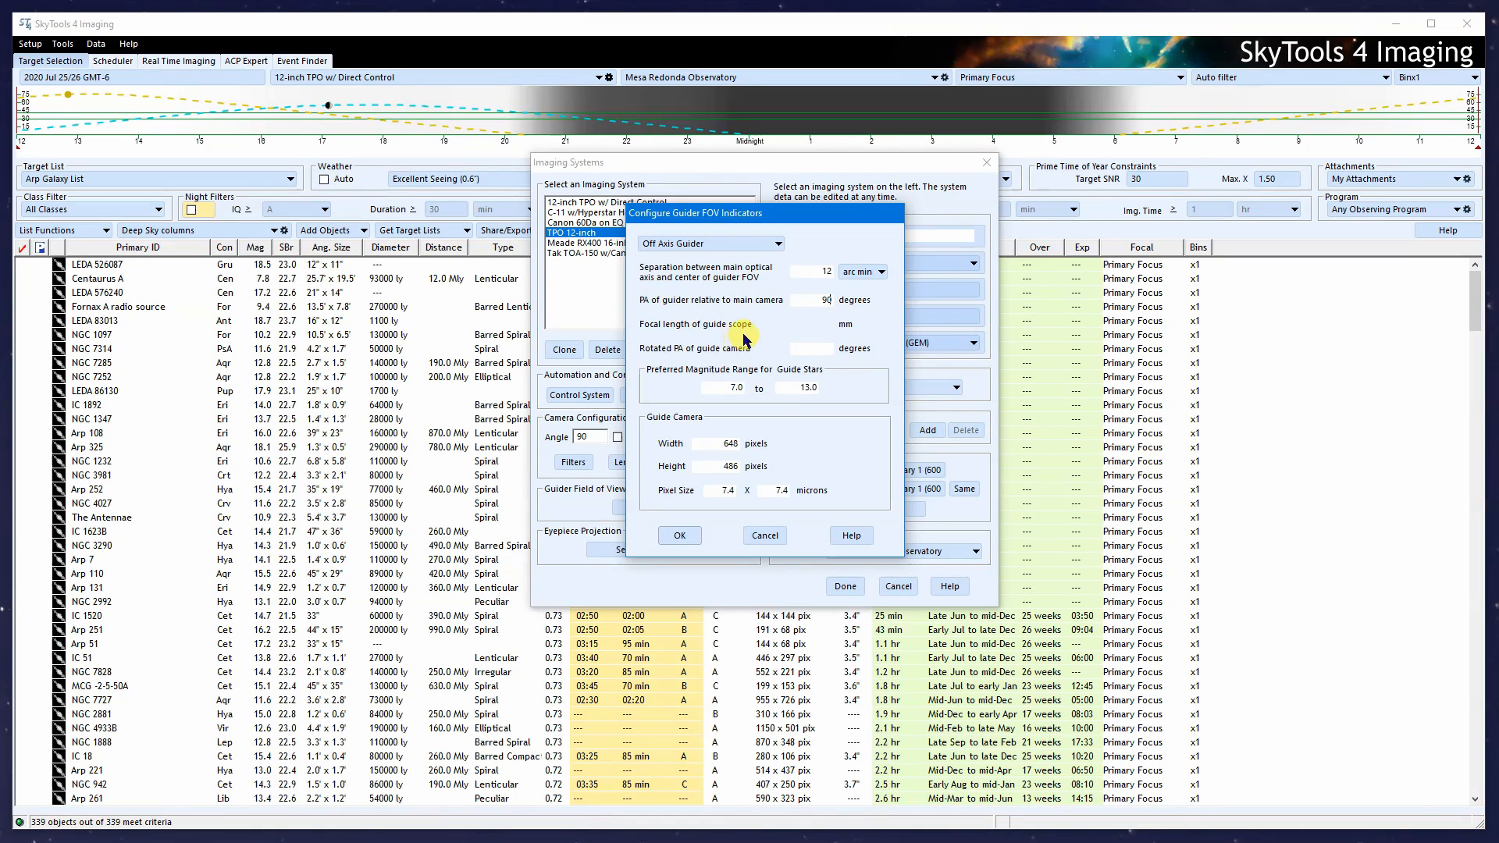
- Switch the guider type to External Guide Scope and back to Off Axis Guider
left_click(708, 245)
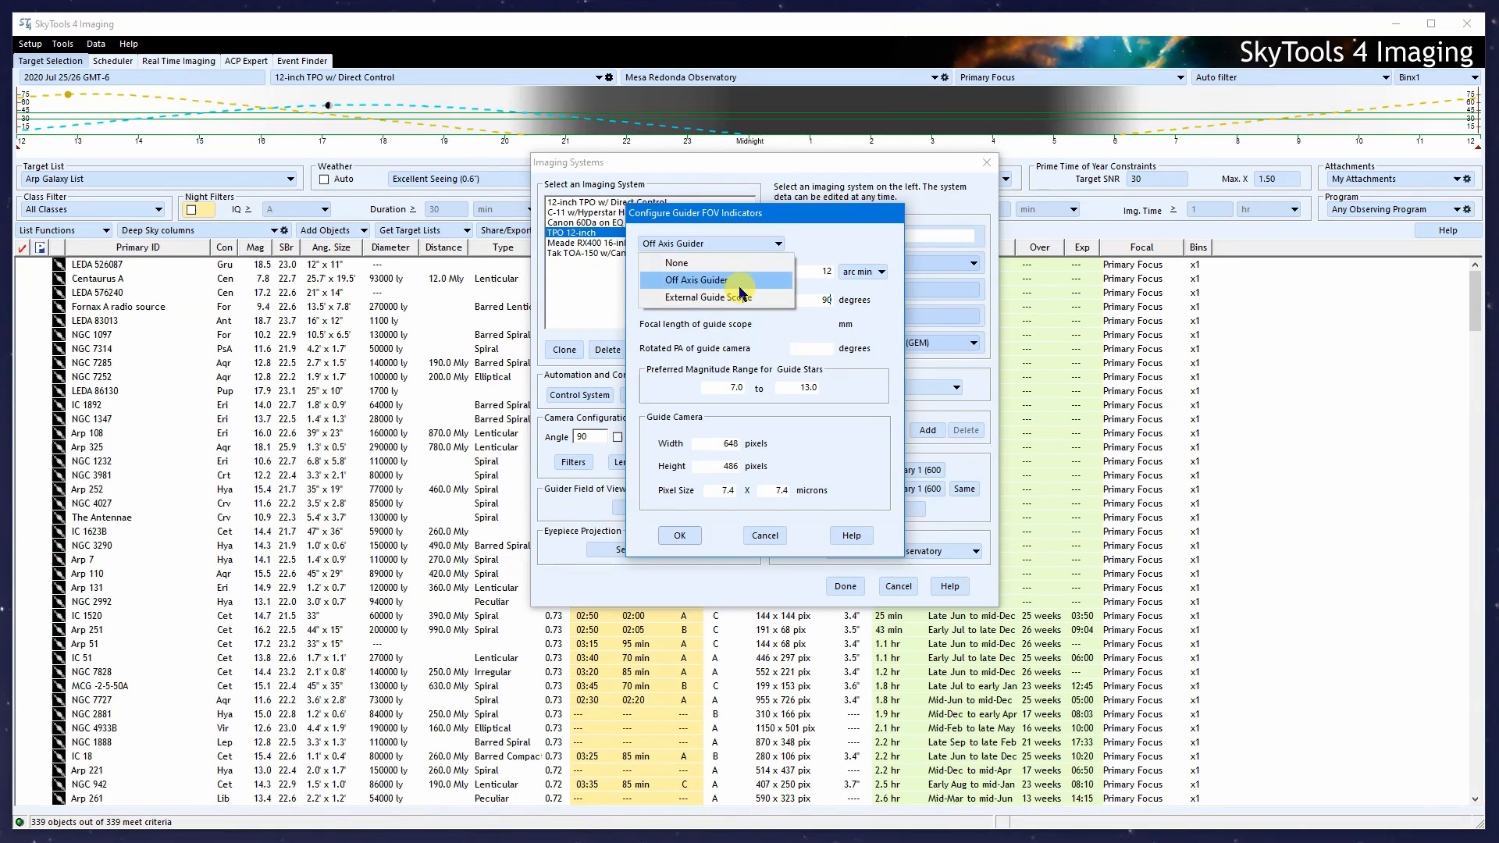
left_click(743, 297)
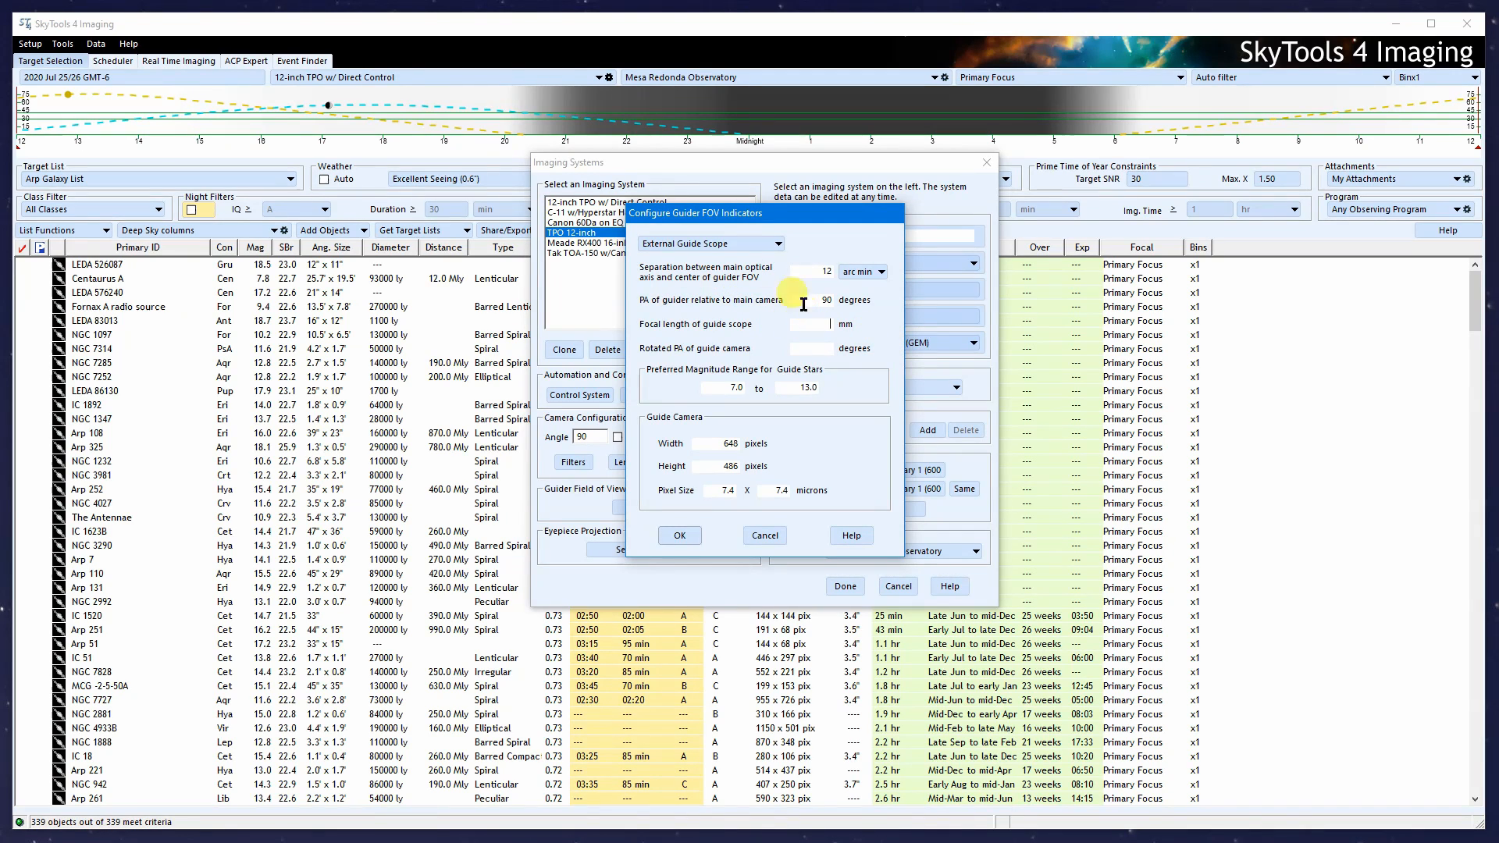
left_click(726, 245)
left_click(697, 279)
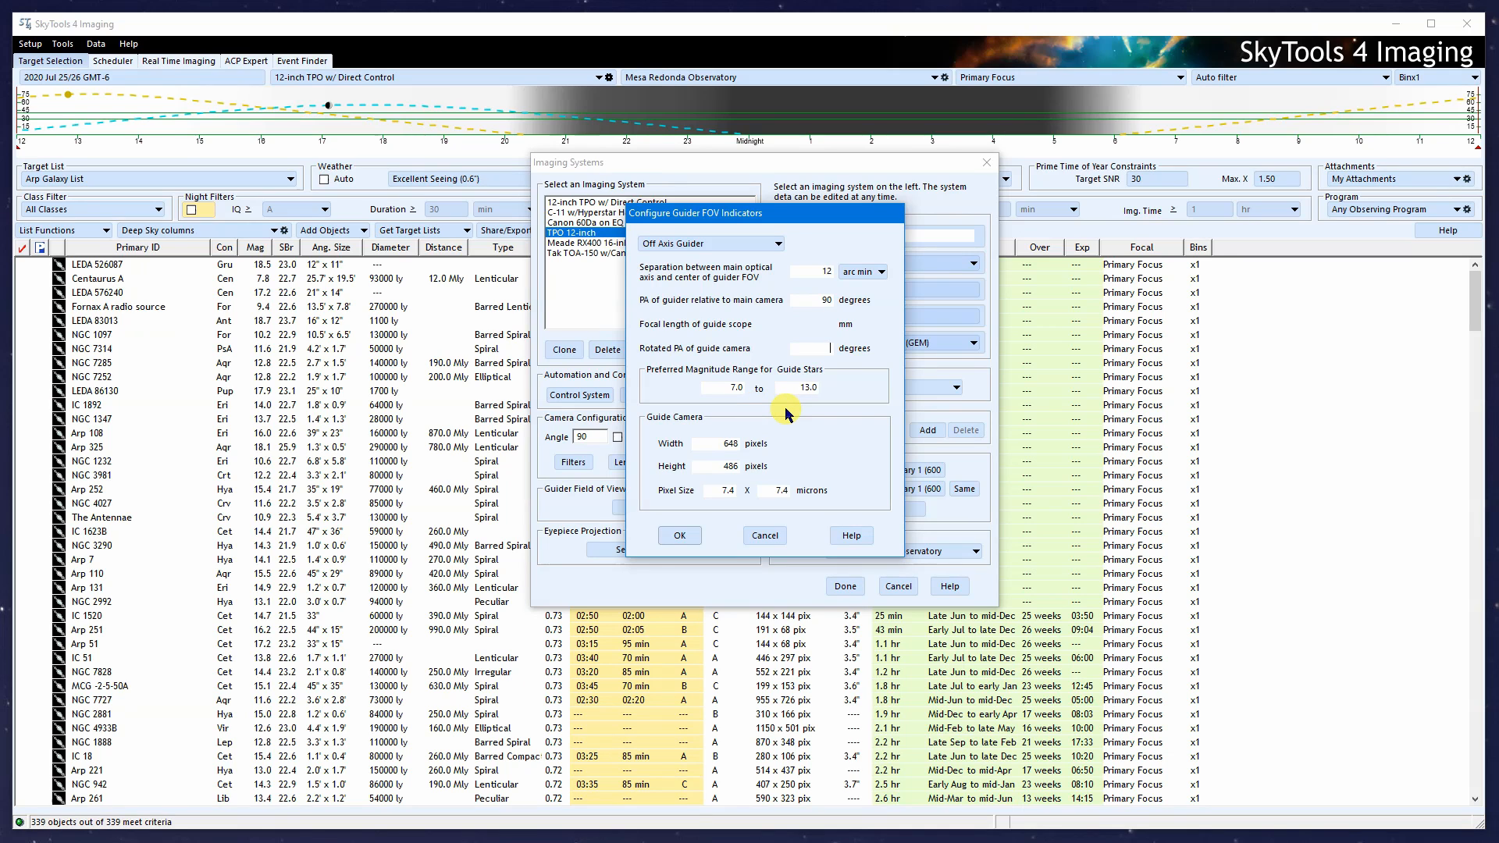
- Set the preferred guide star magnitude range from 8 to 12 and accept the guider configuration
double_click(734, 387)
type("8")
key("Tab")
type("12")
left_click(679, 534)
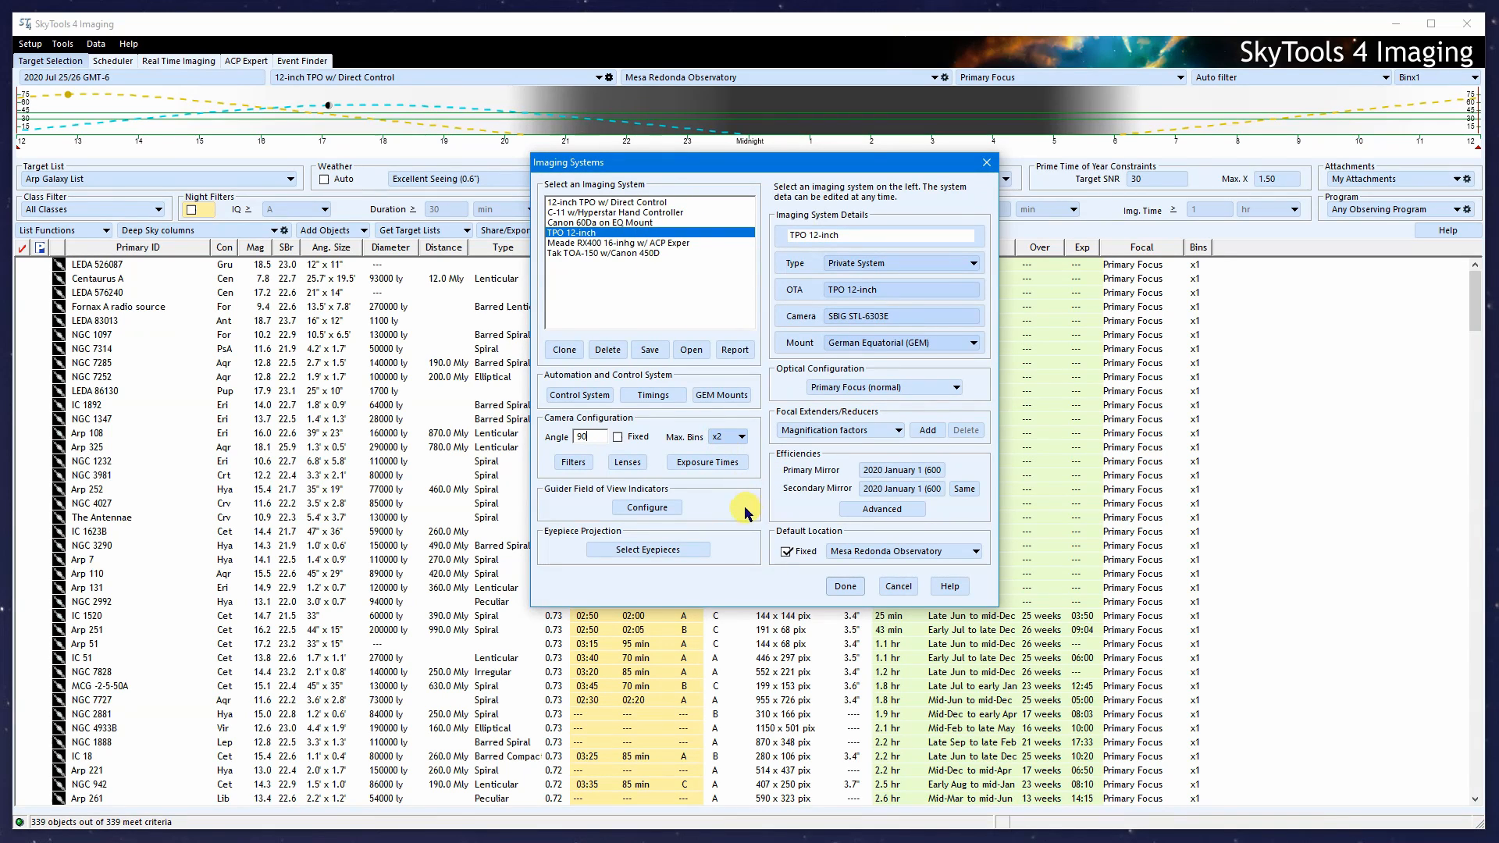
- View the TPO 12-inch system report and compare the field of view, scale and suitability of the 1x1 and 2x2 binning rows
left_click(736, 351)
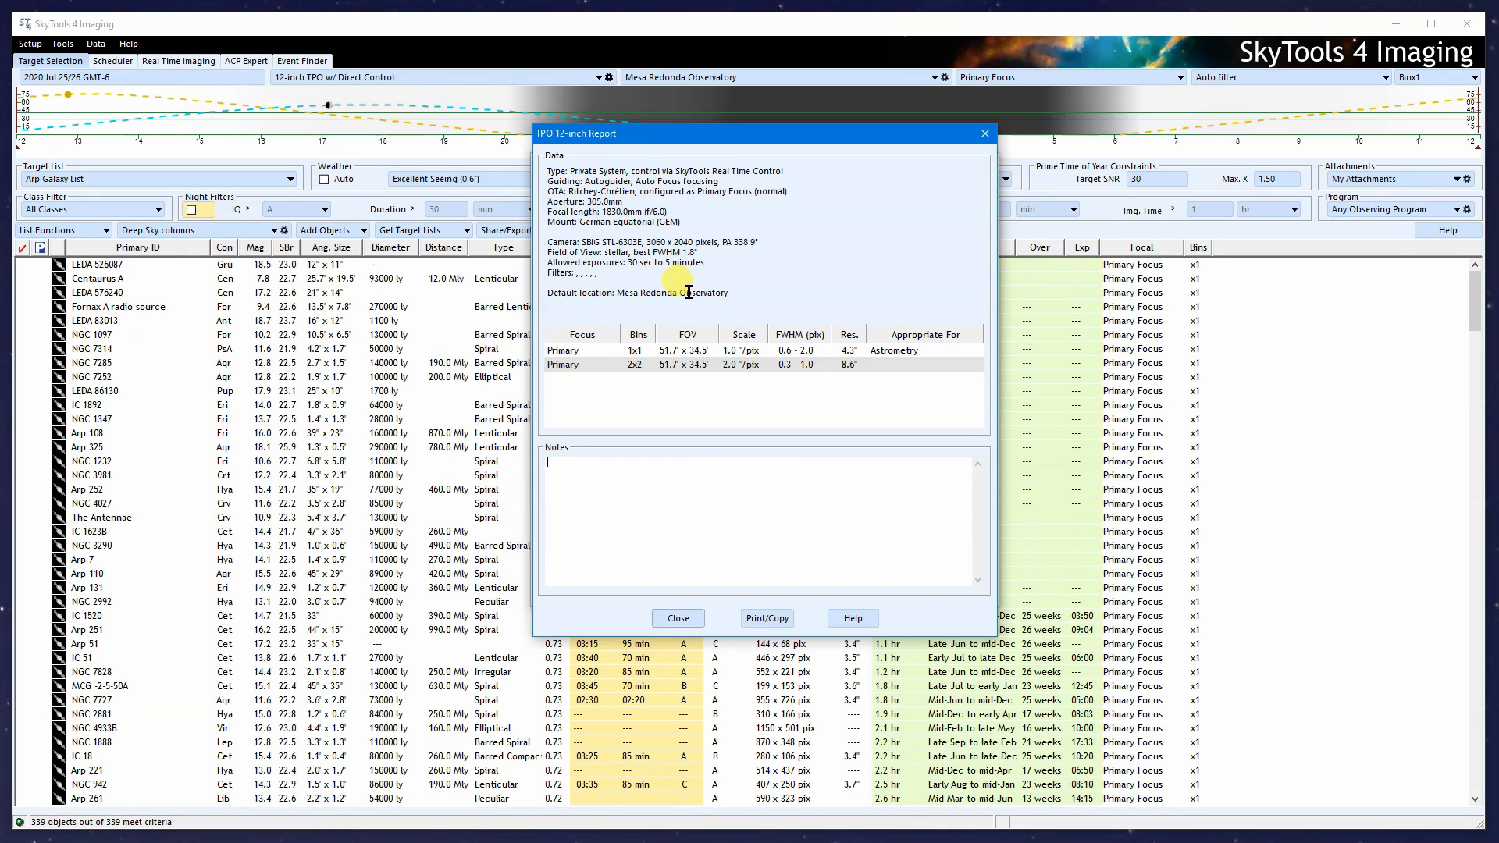
left_click(684, 352)
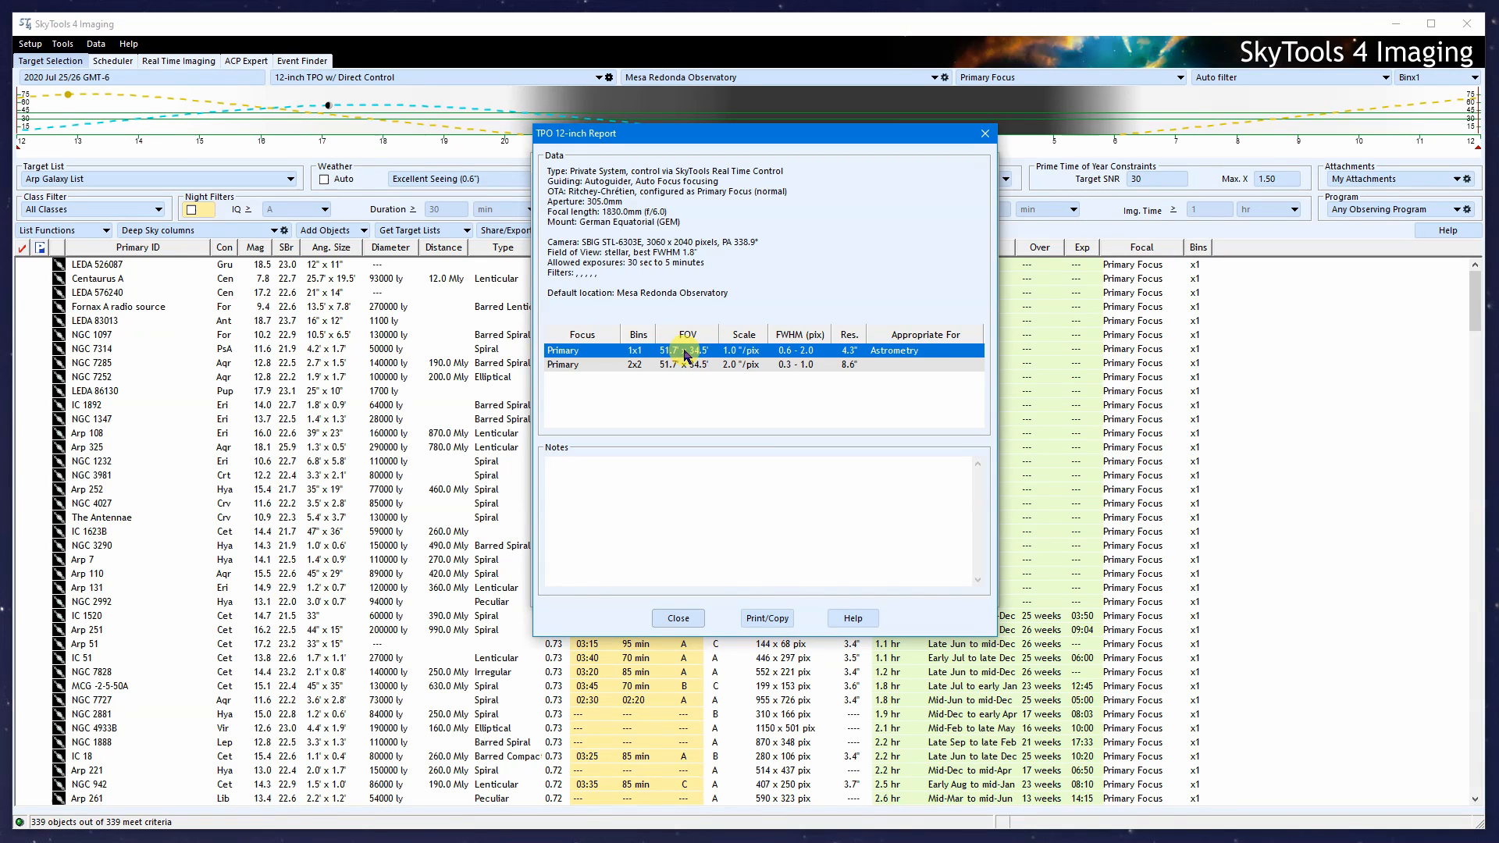
left_click(644, 364)
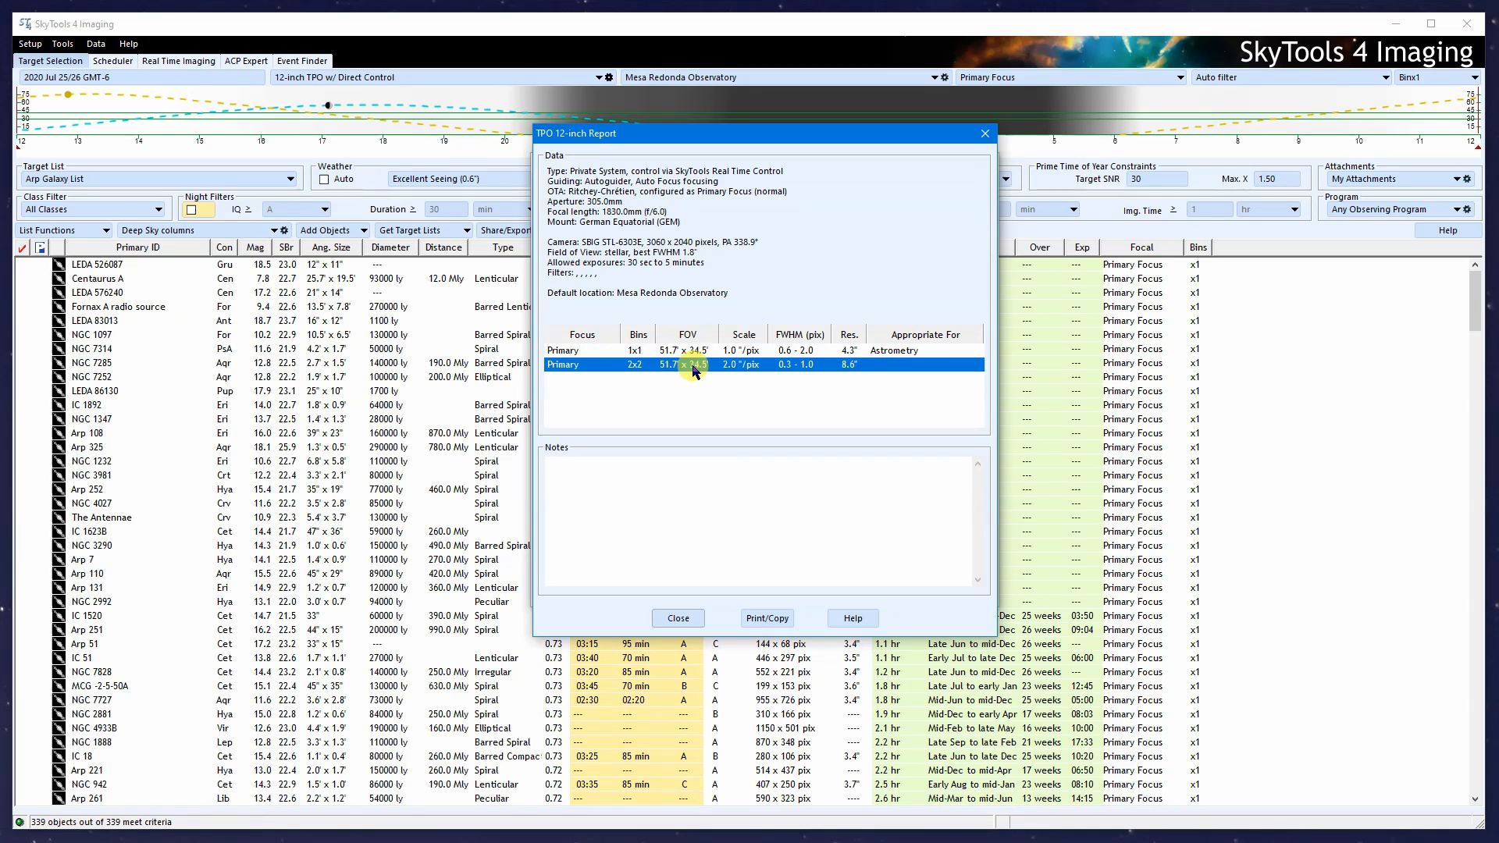
left_click(698, 353)
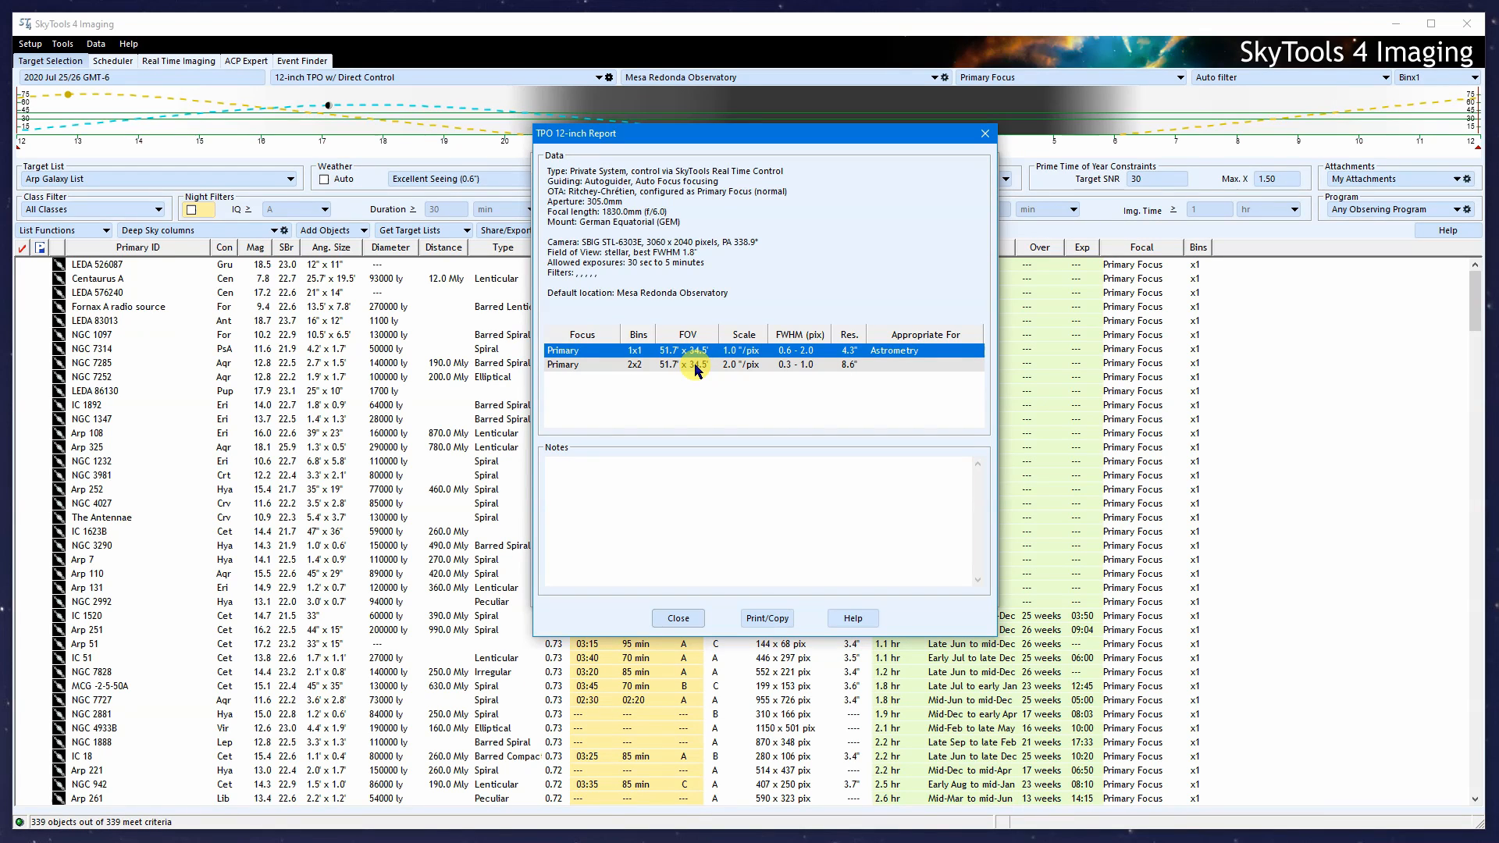
left_click(695, 366)
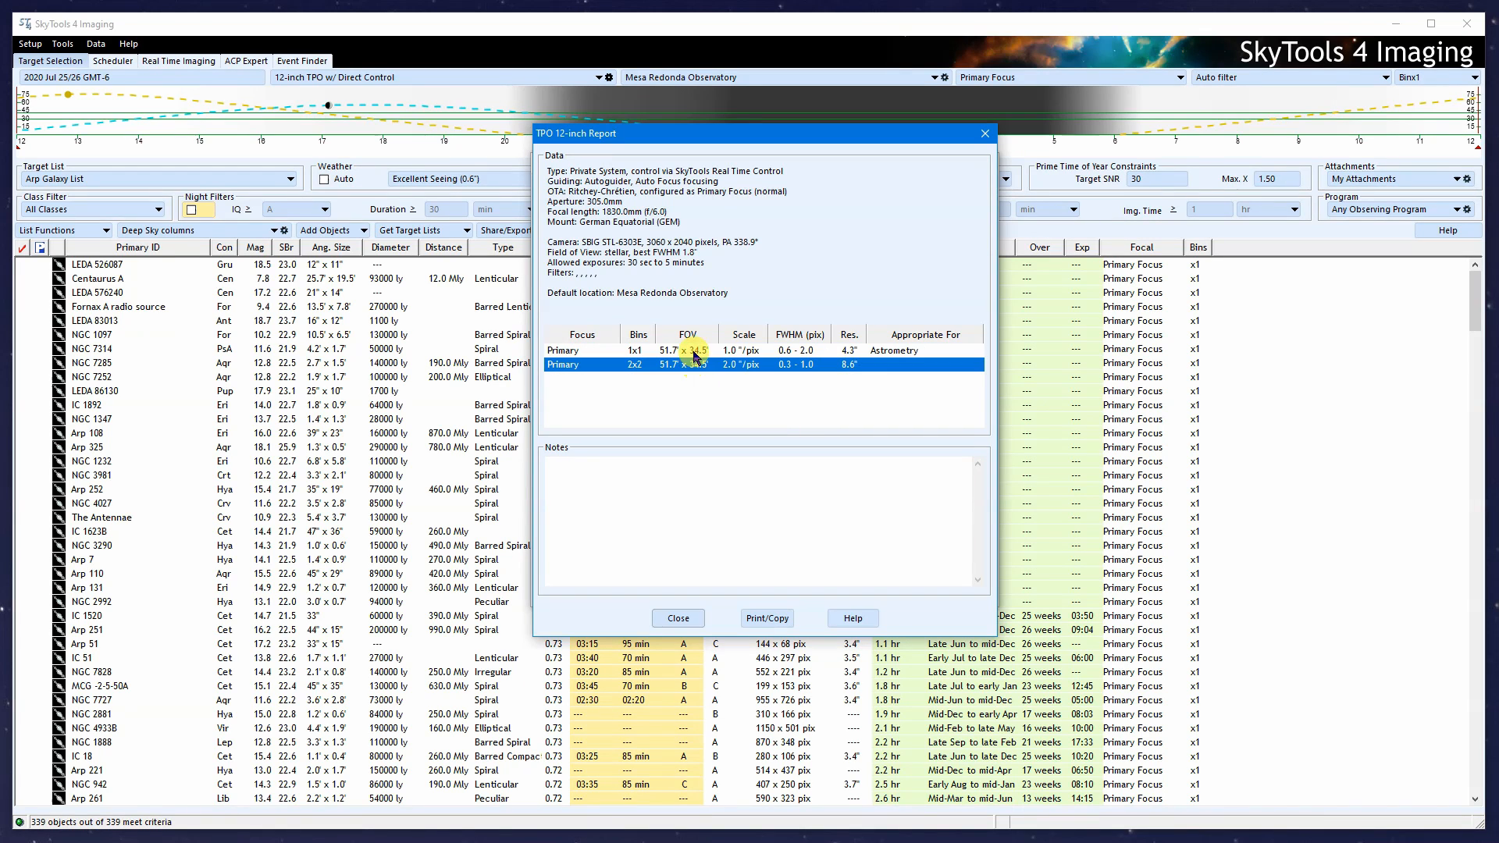
left_click(692, 351)
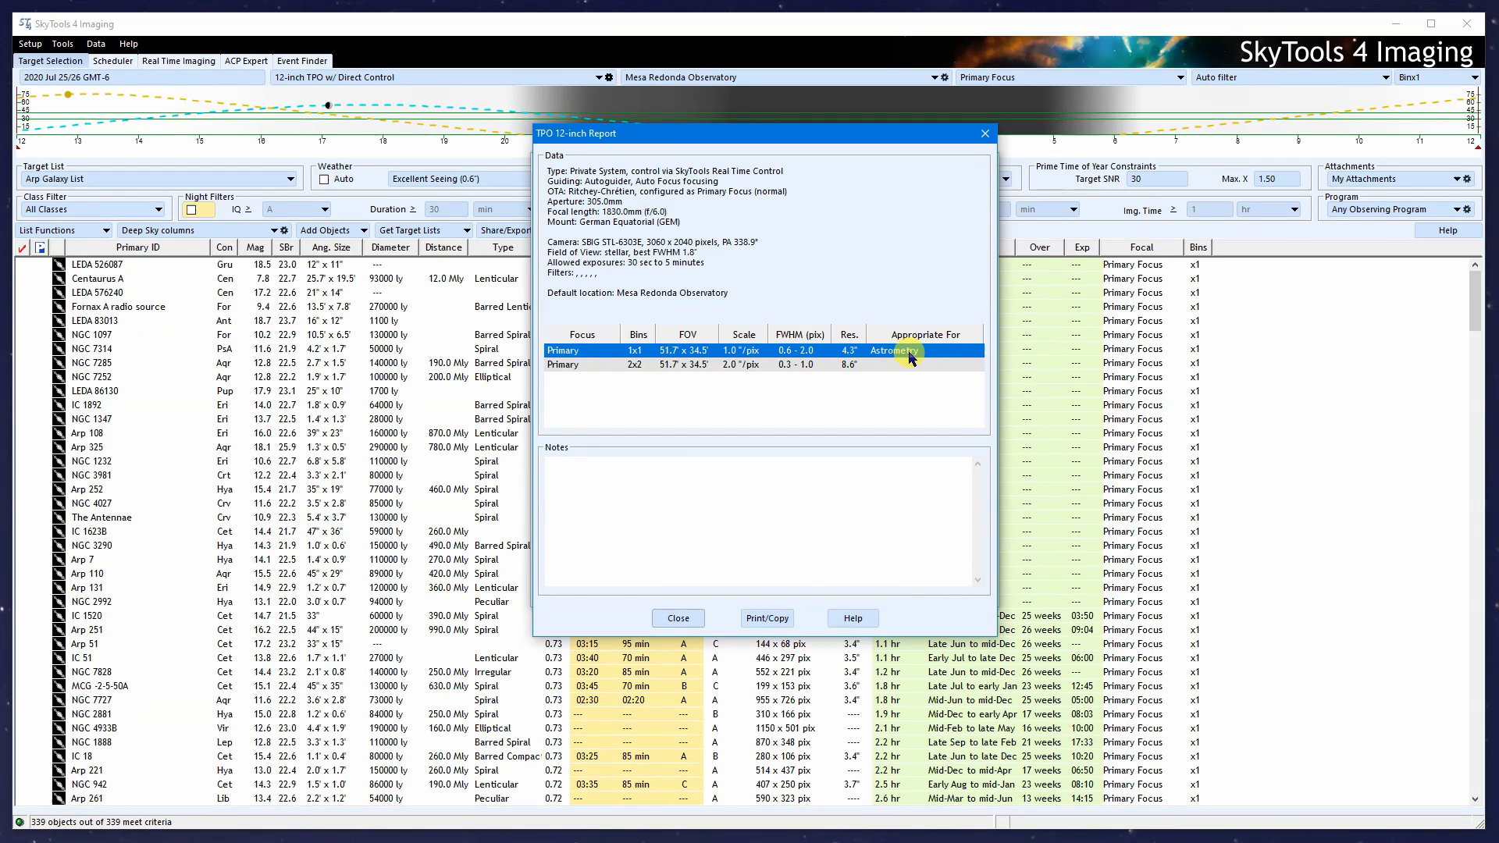
left_click(683, 618)
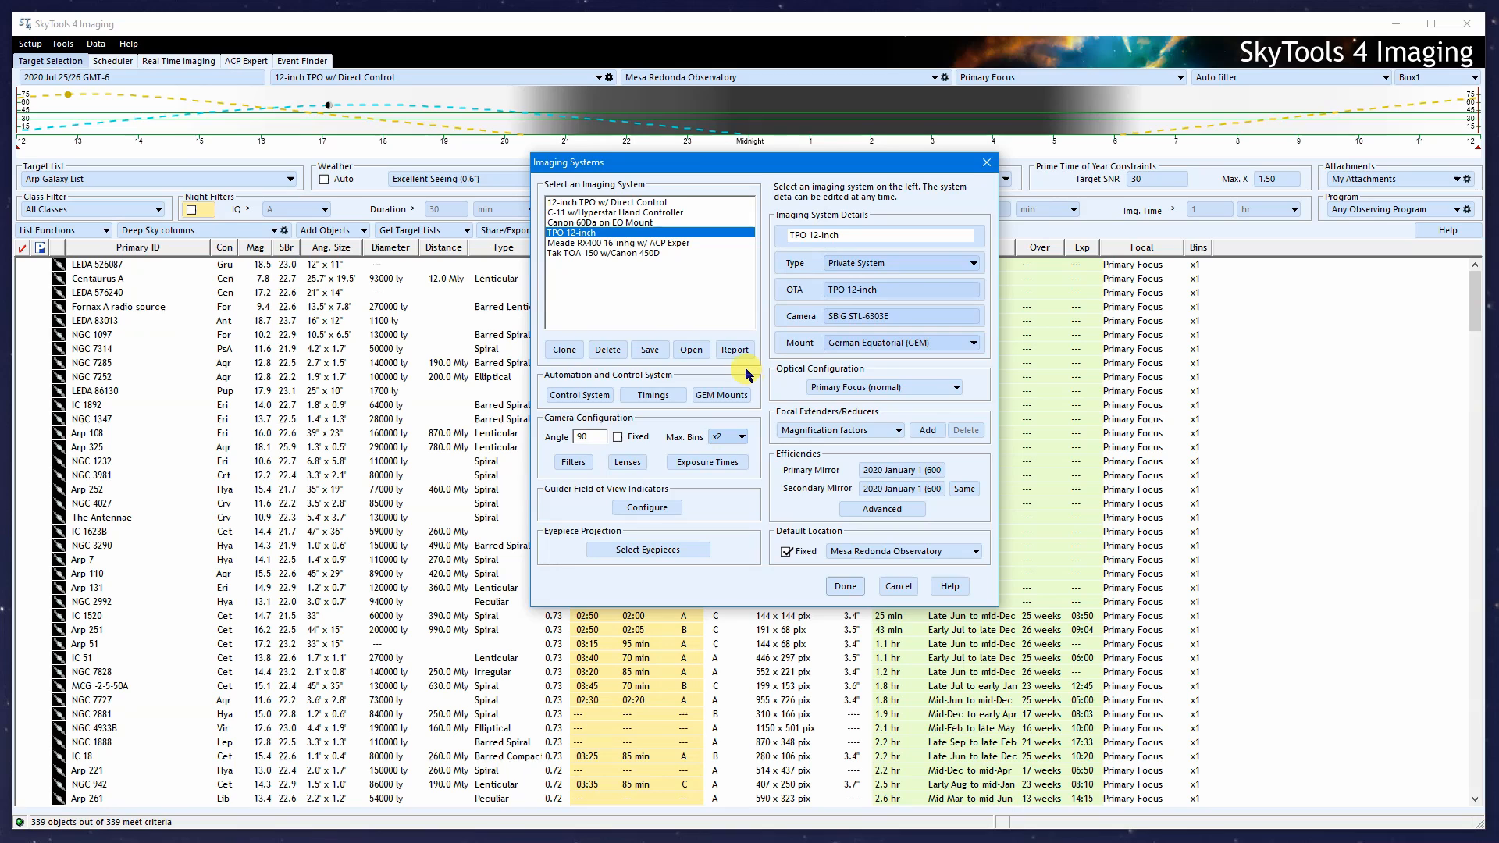
- Look at the options for saving the imaging system to a shared file and for opening one, leaving both unused
left_click(649, 349)
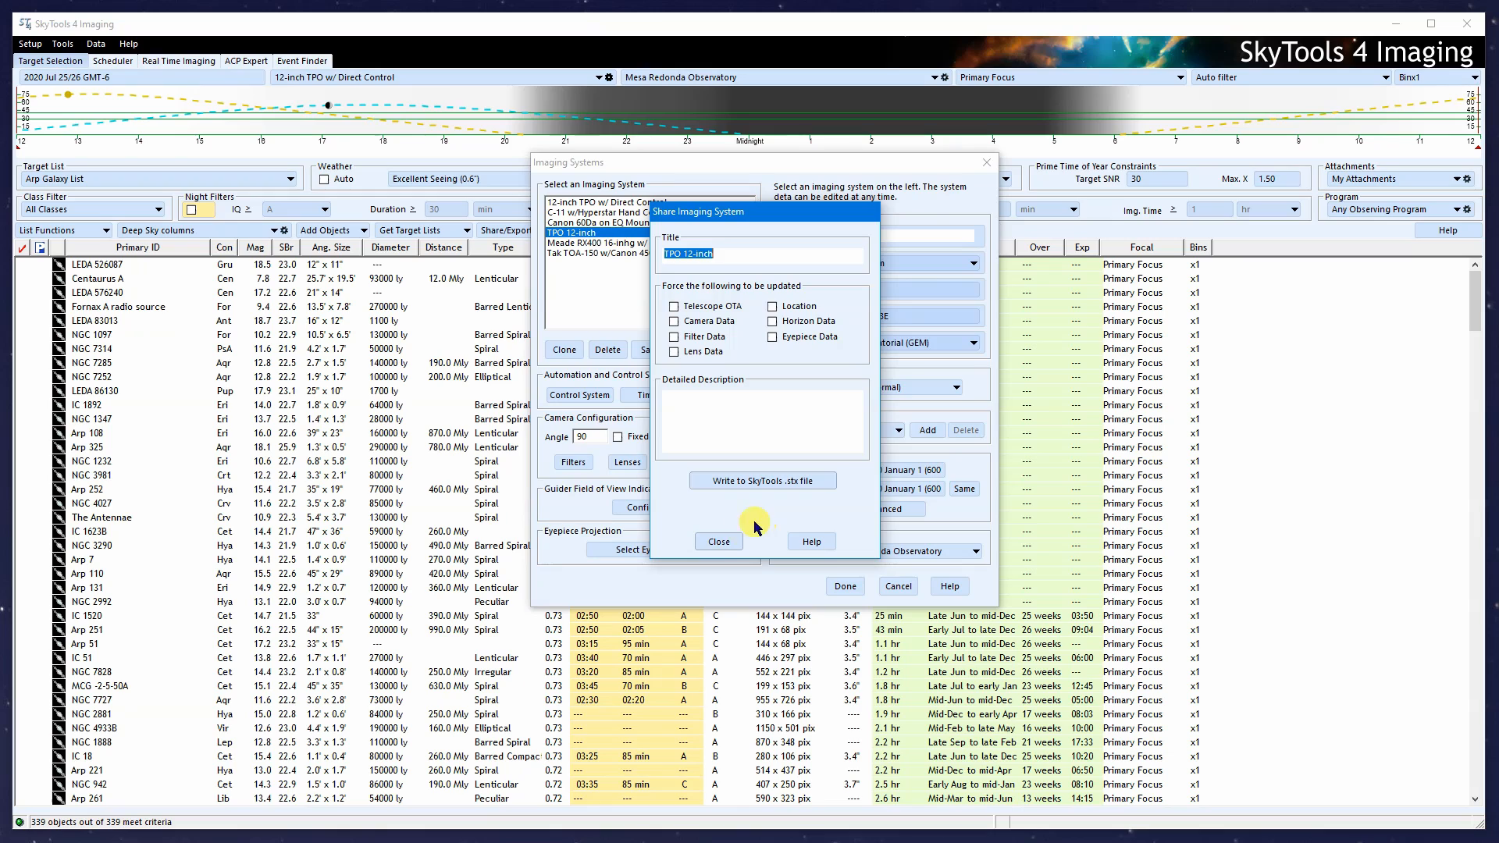
left_click(719, 541)
left_click(692, 350)
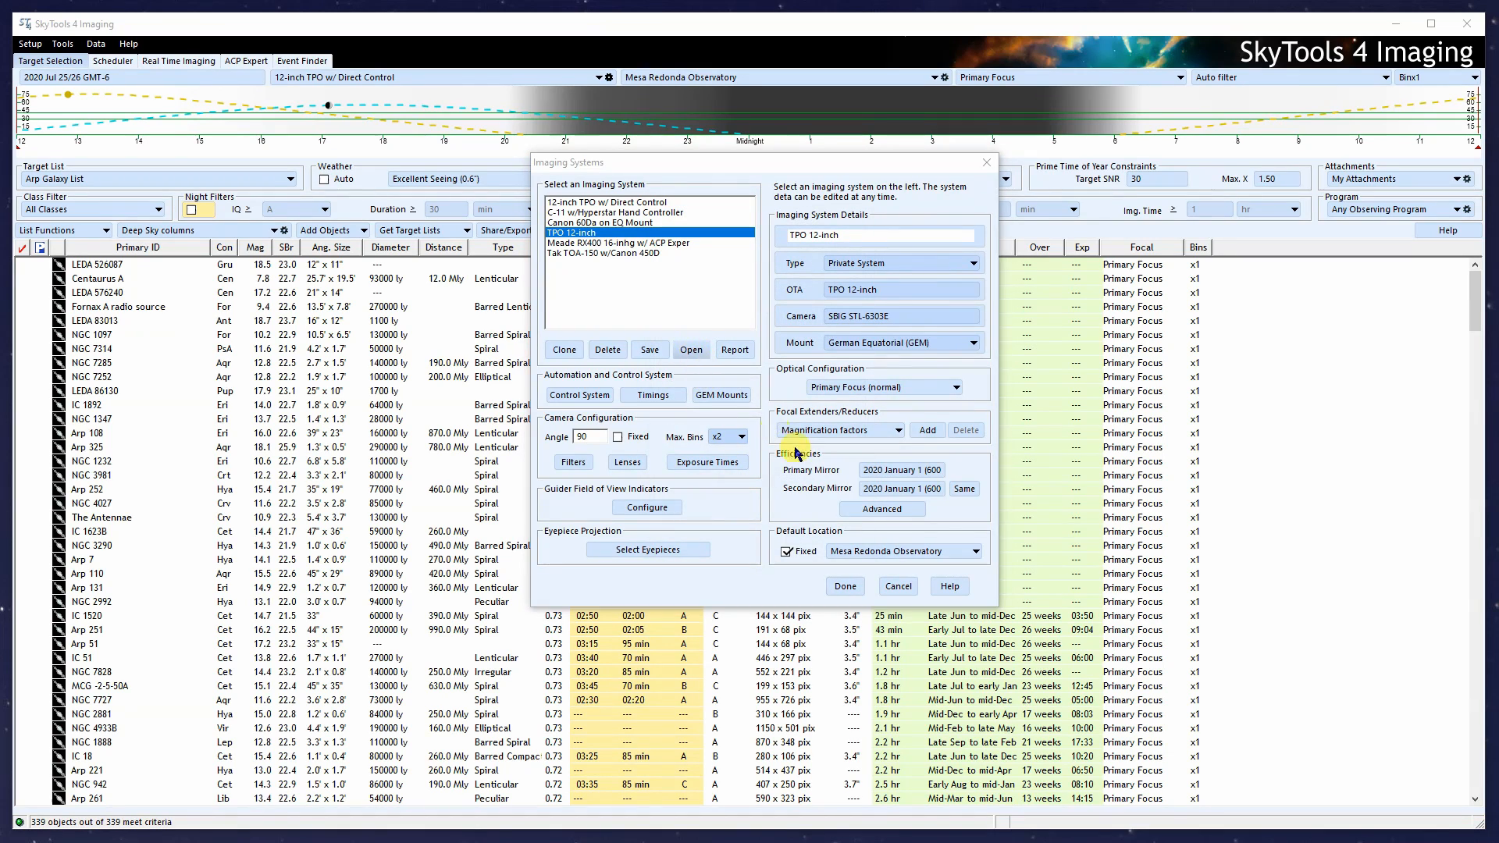
left_click(1479, 754)
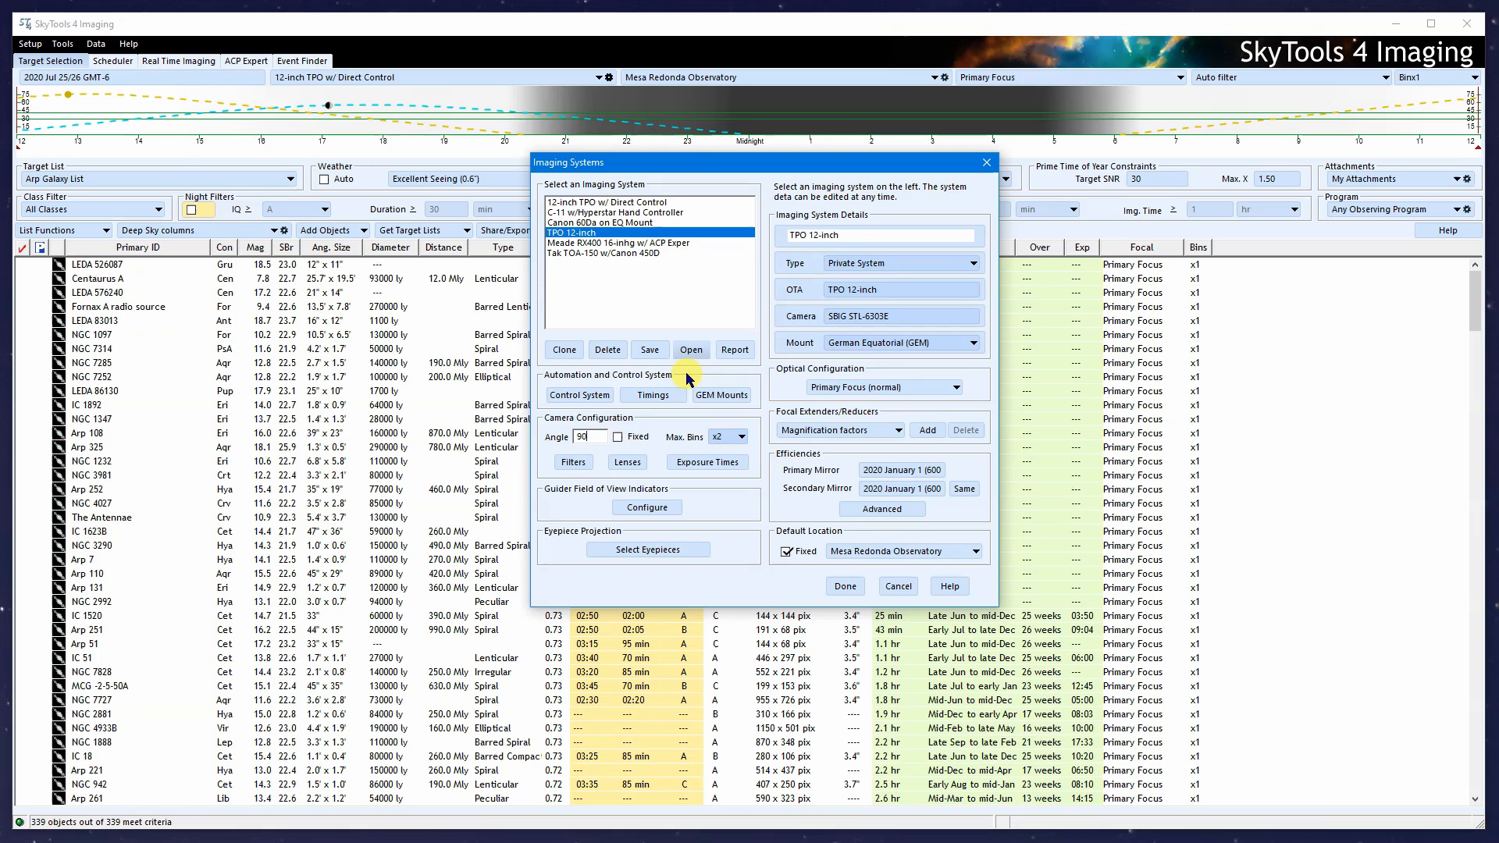
- Review and accept the filters assigned to the TPO 12-inch system, and finish the imaging systems setup
left_click(579, 464)
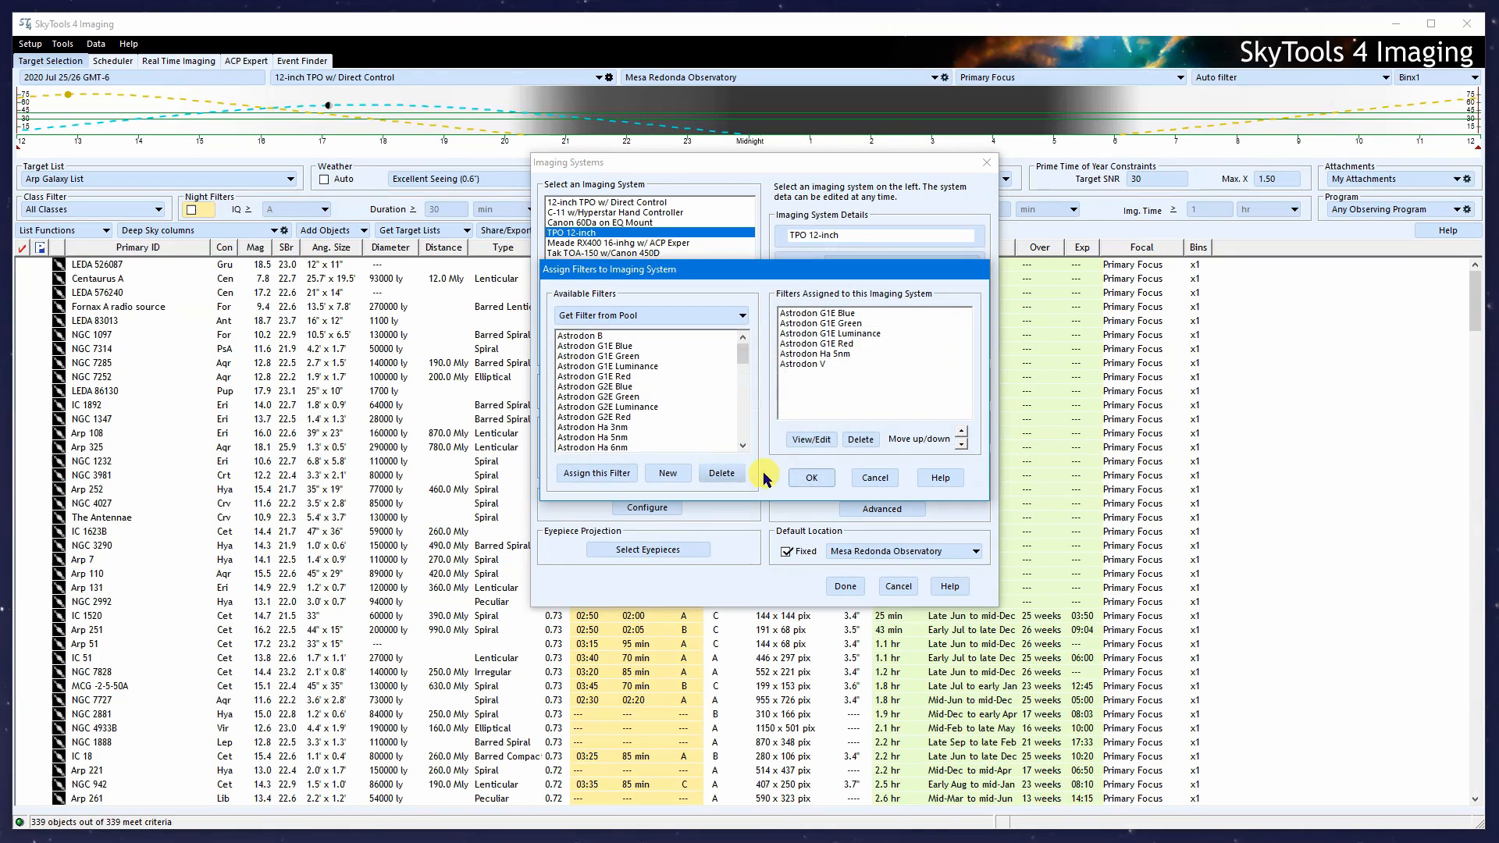
left_click(813, 478)
left_click(846, 587)
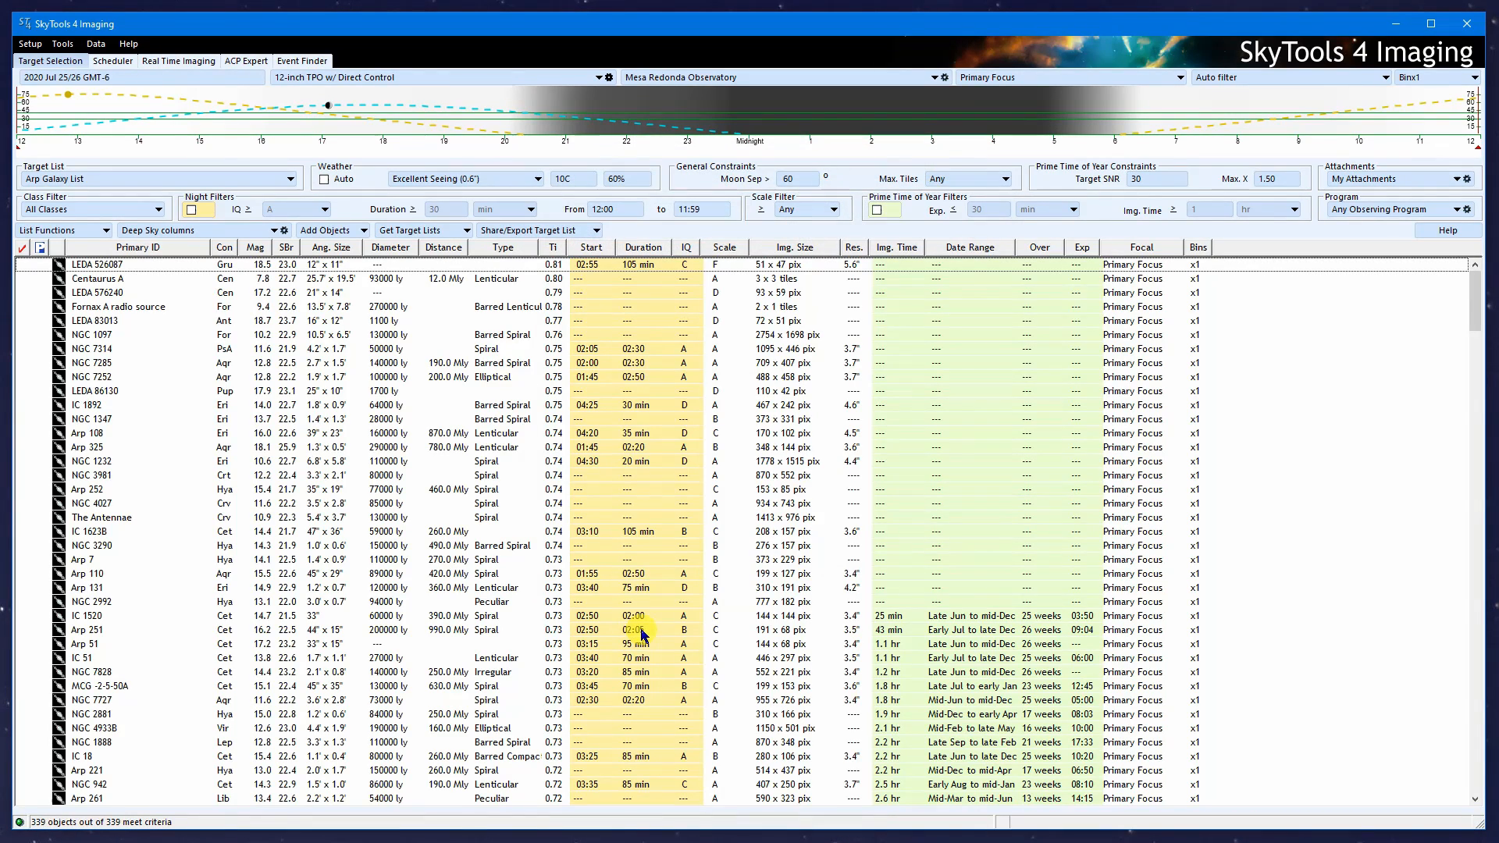
- Make TPO 12-inch the active imaging system with the auto focal changer, and select Arp 108 in the target list
left_click(353, 77)
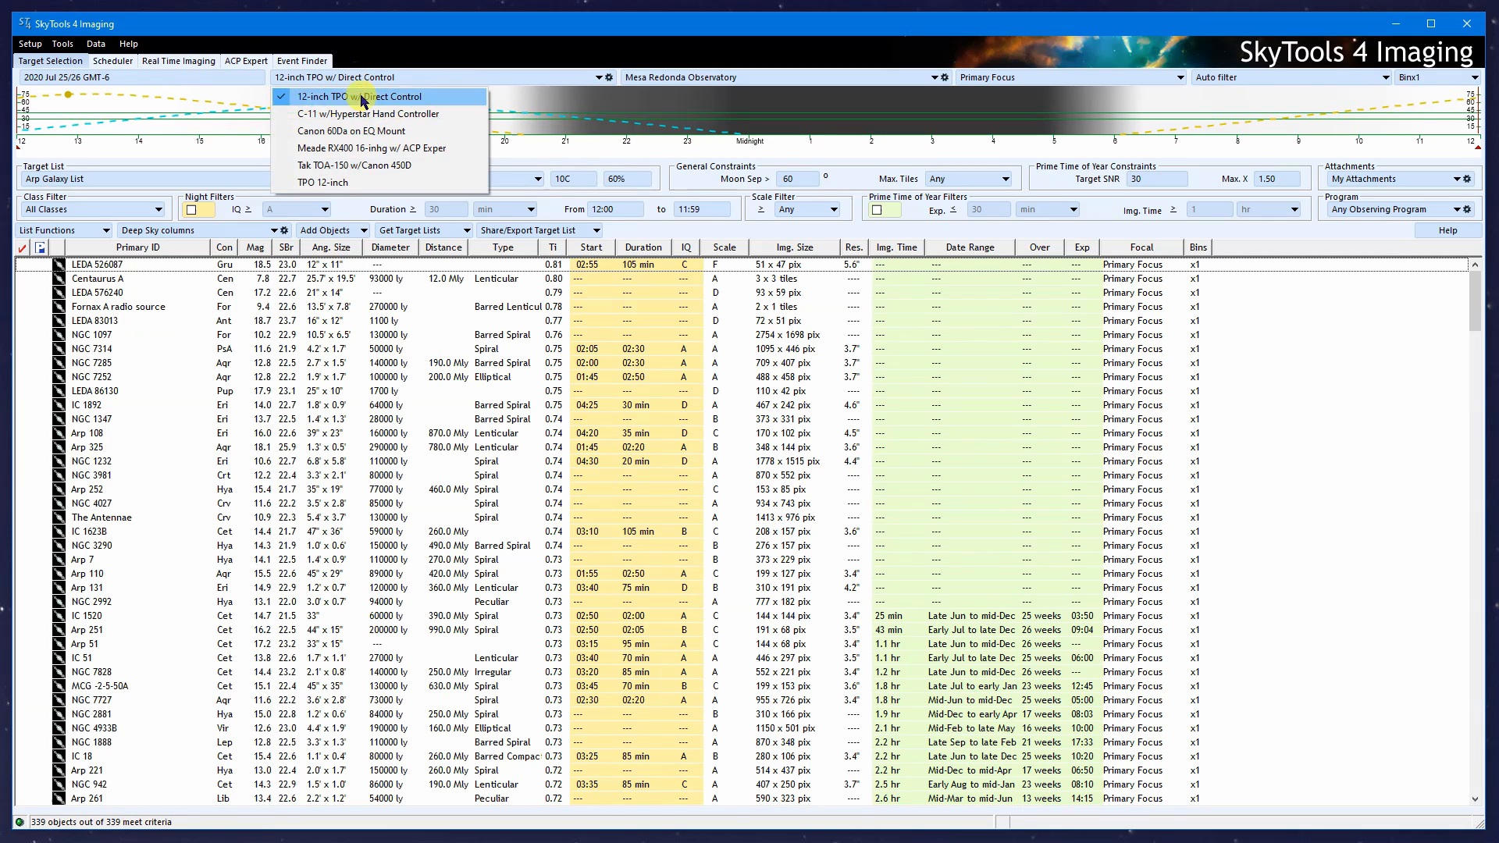
left_click(363, 184)
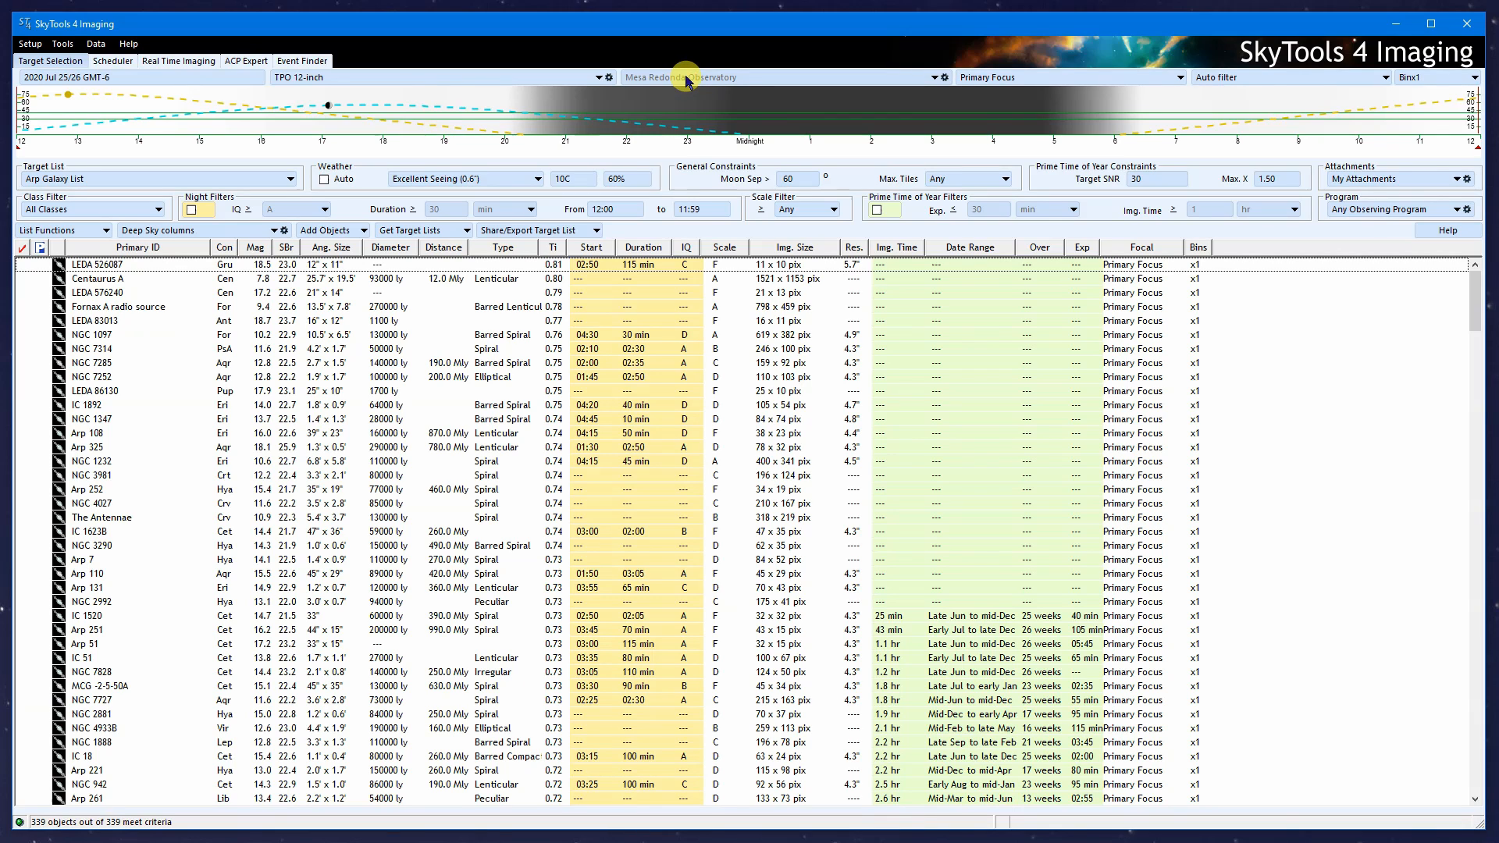
left_click(1009, 81)
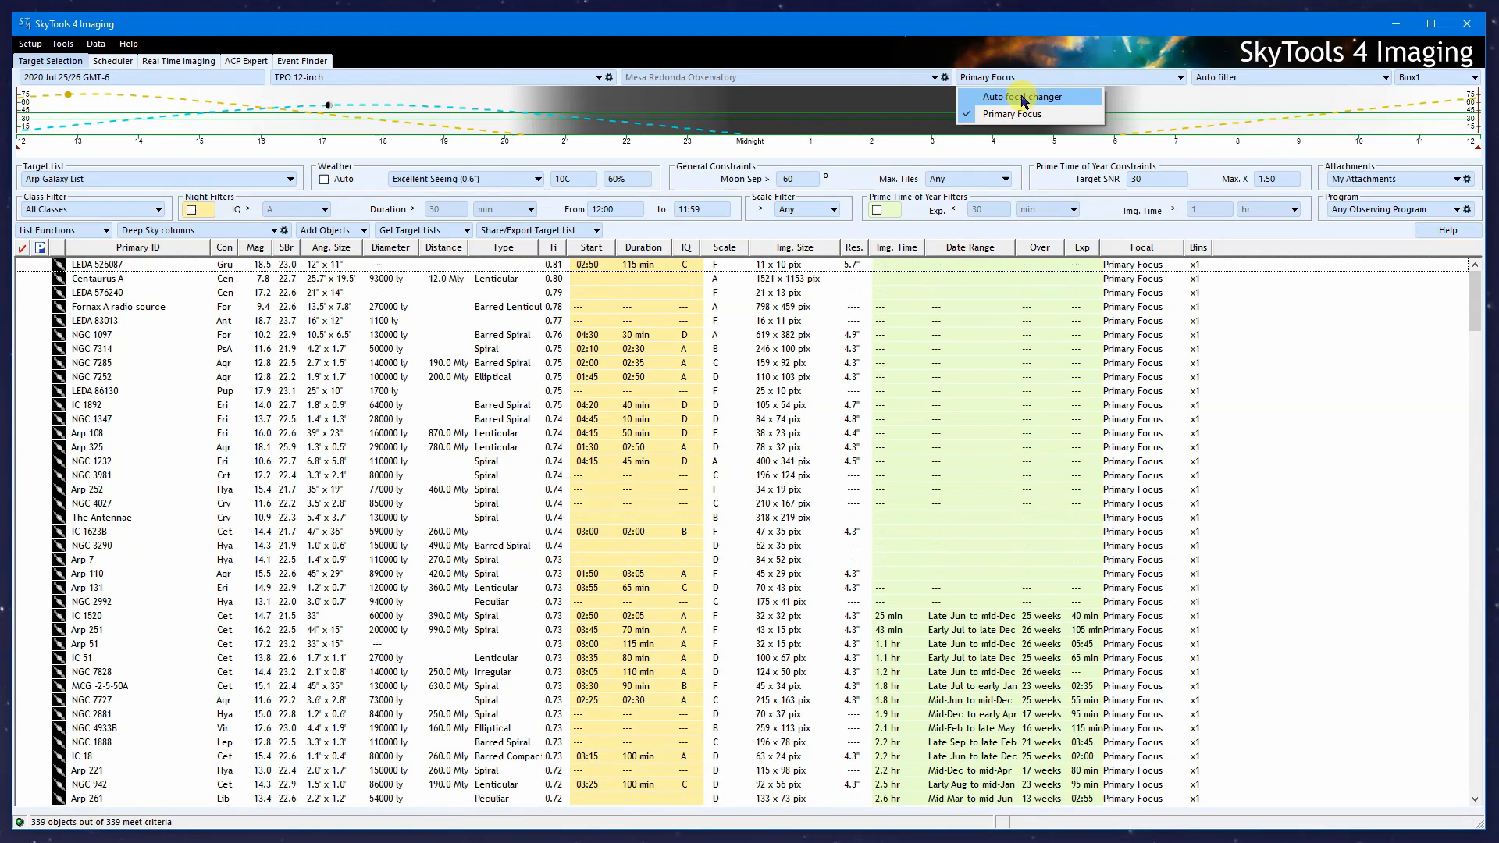
left_click(1023, 98)
left_click(1245, 433)
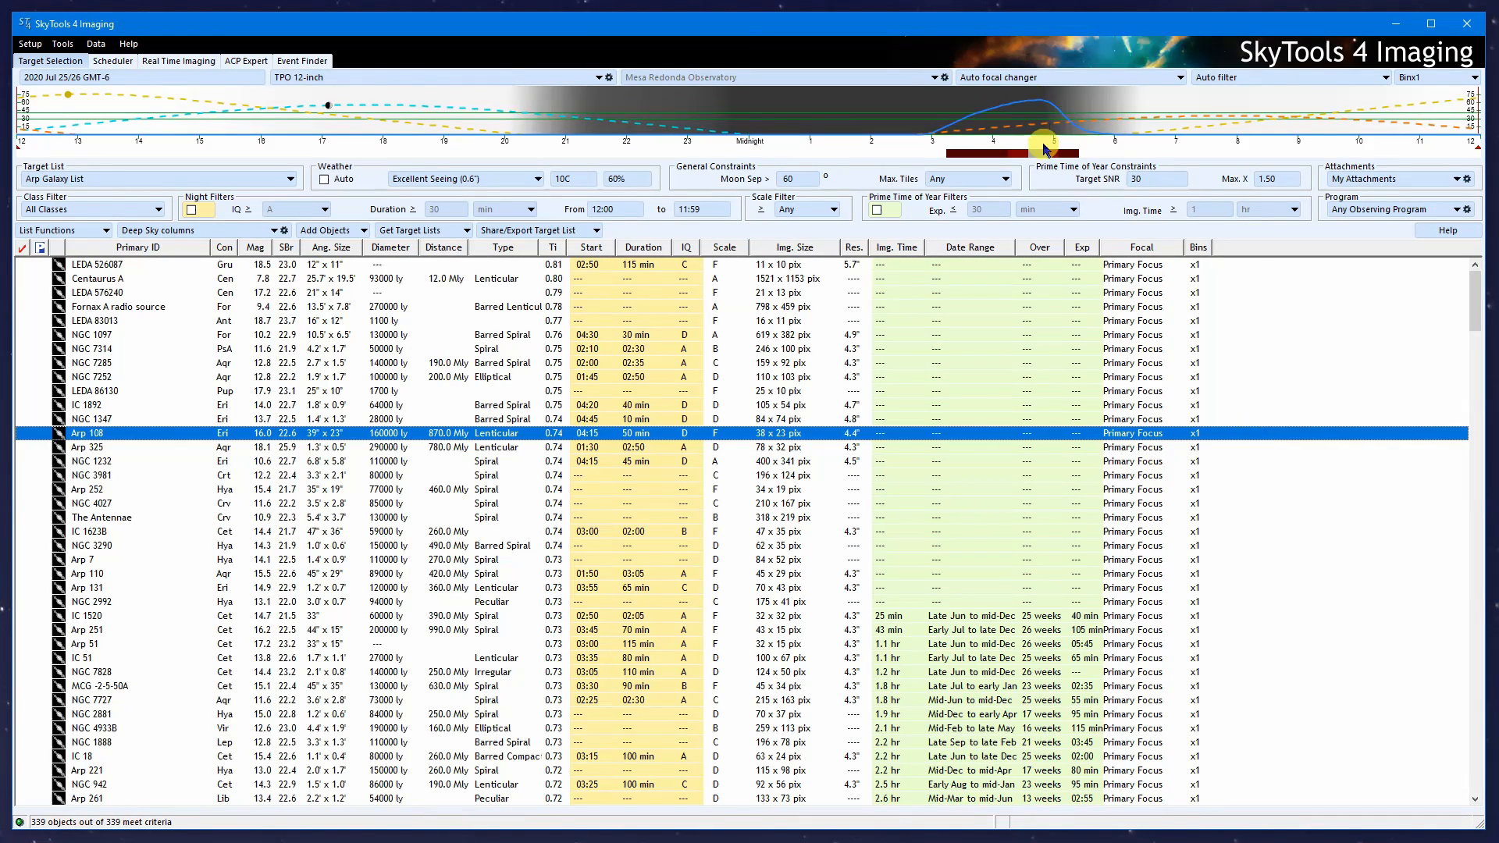
- Check the available focal and filter choices without changing them, and set the binning to Auto
left_click(1042, 77)
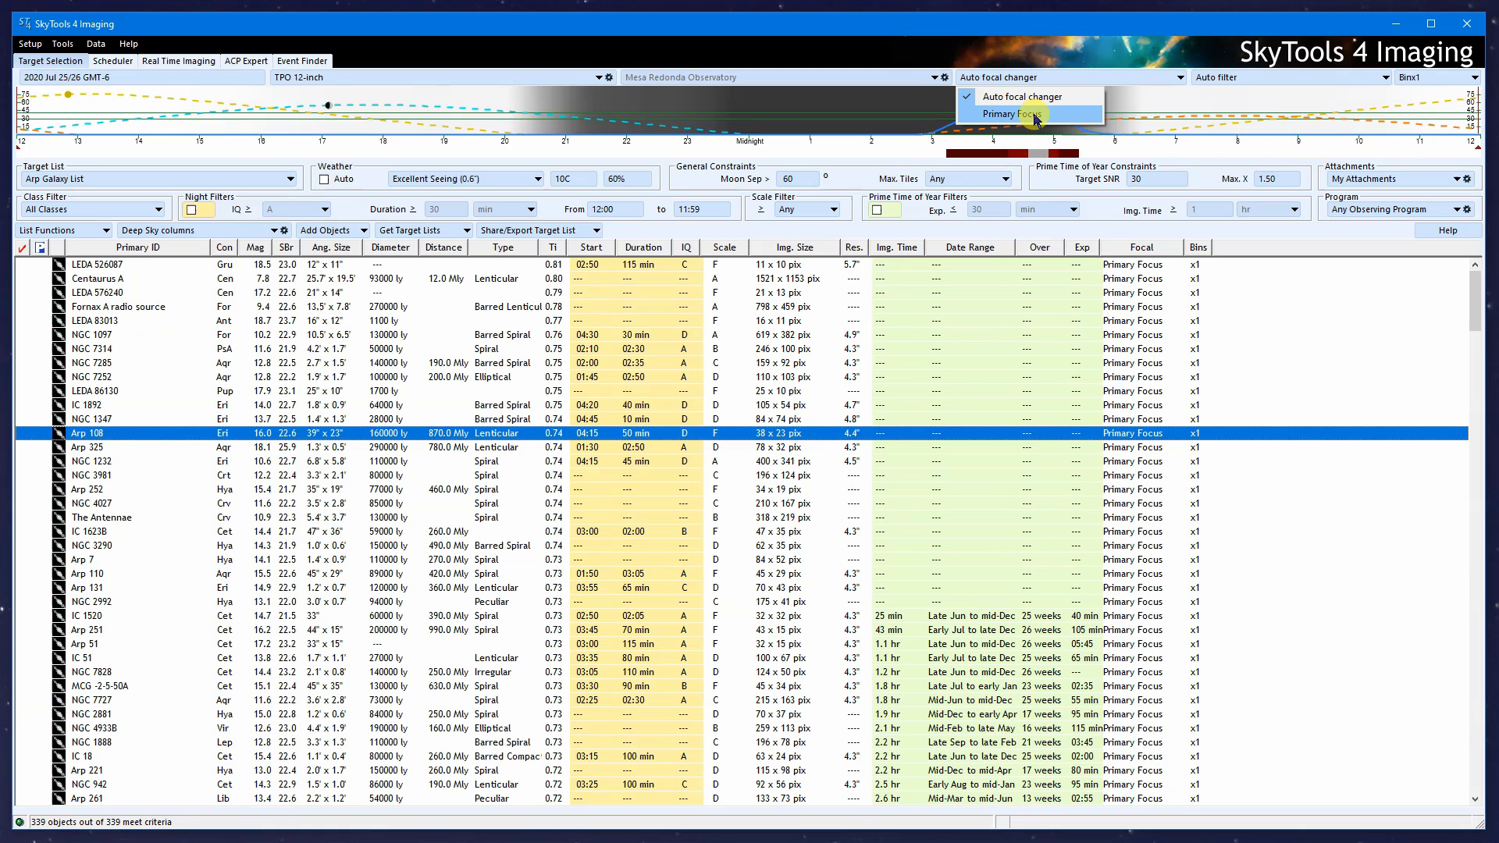
left_click(1091, 25)
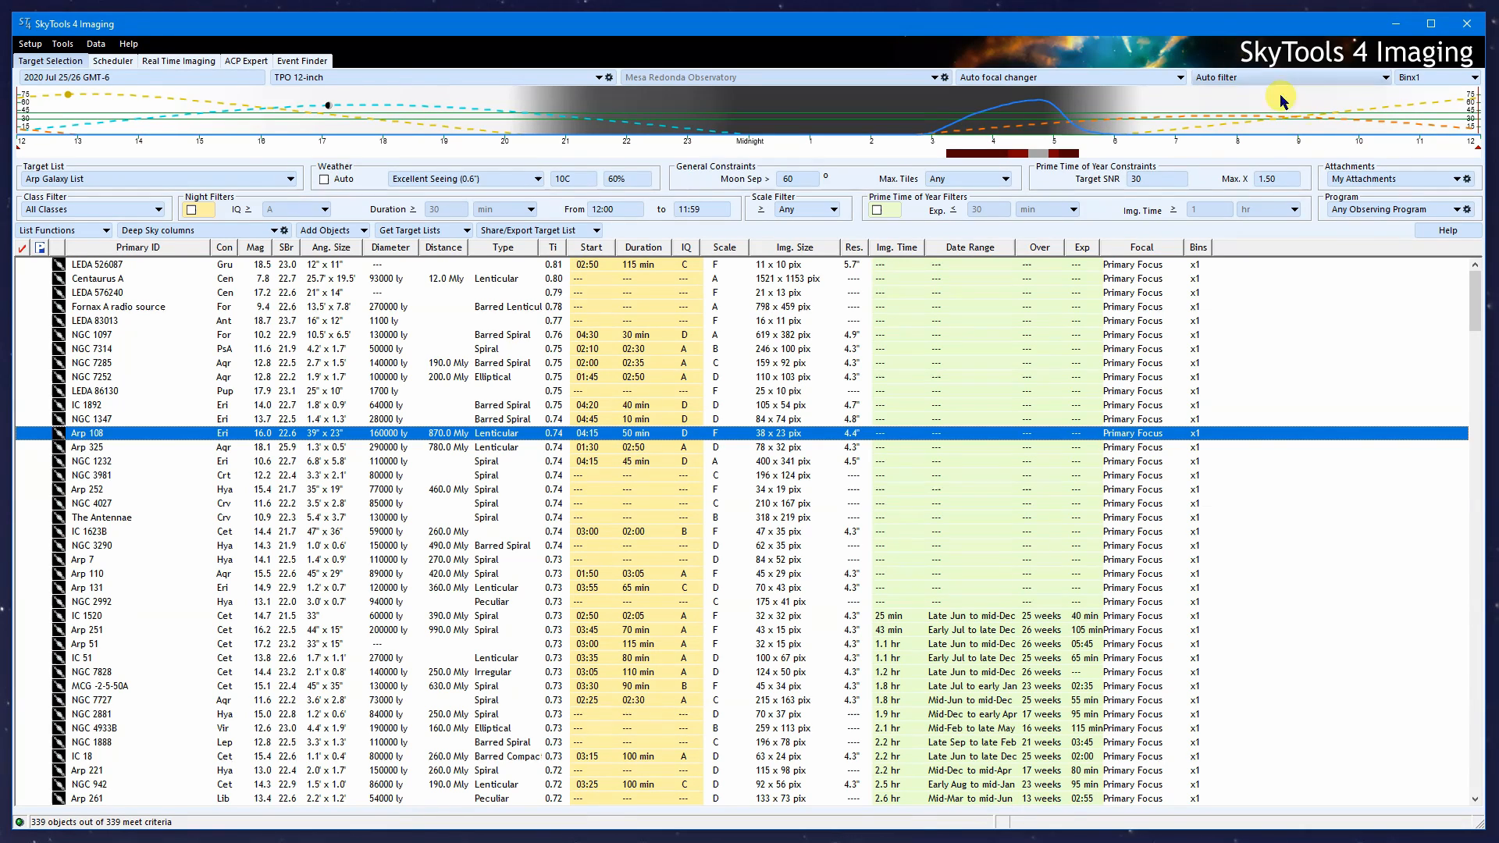
left_click(1241, 80)
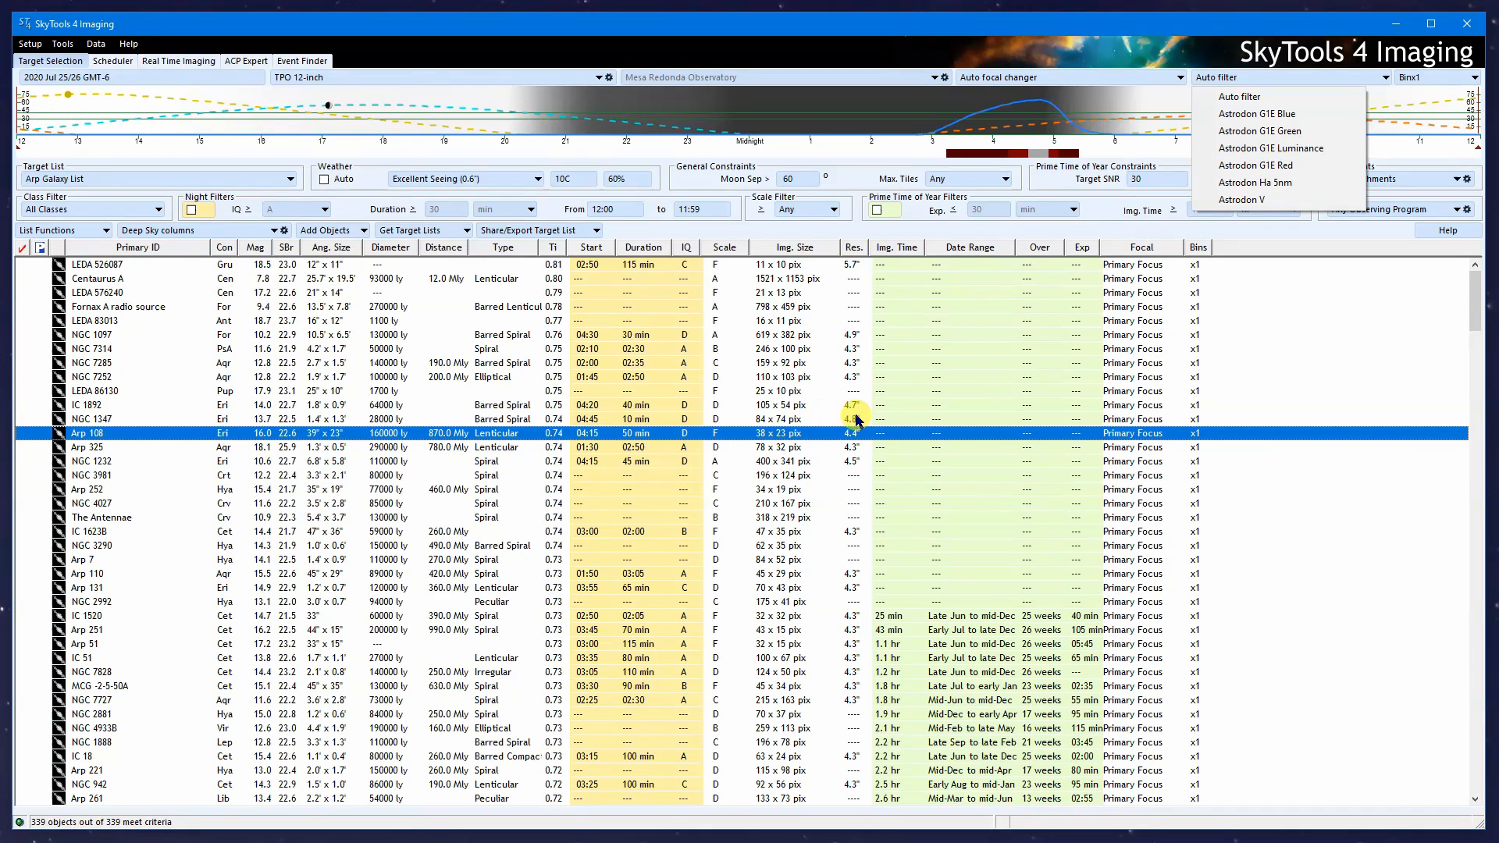
left_click(1247, 24)
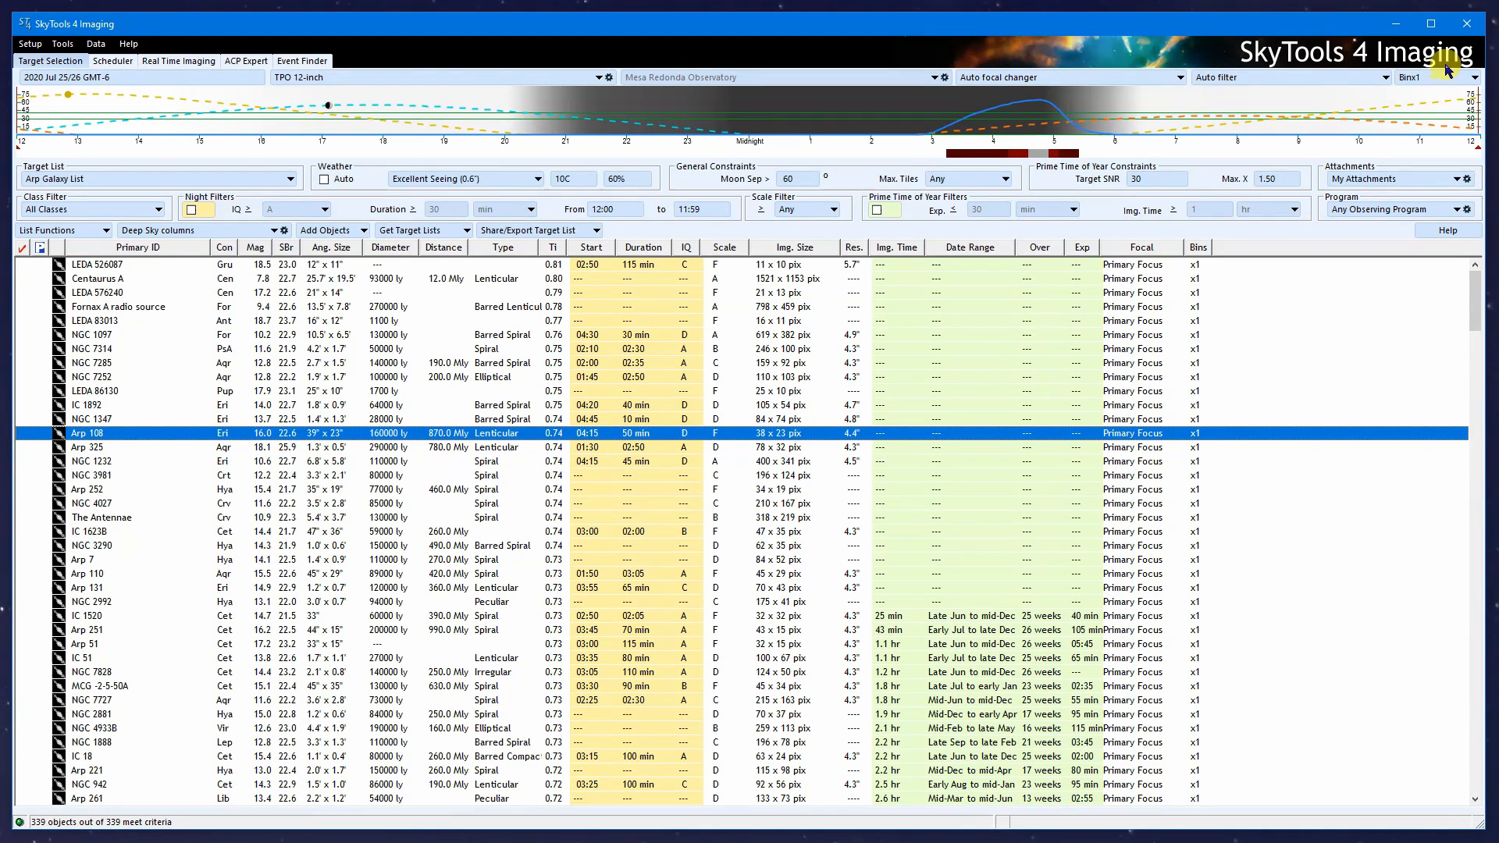
left_click(1421, 80)
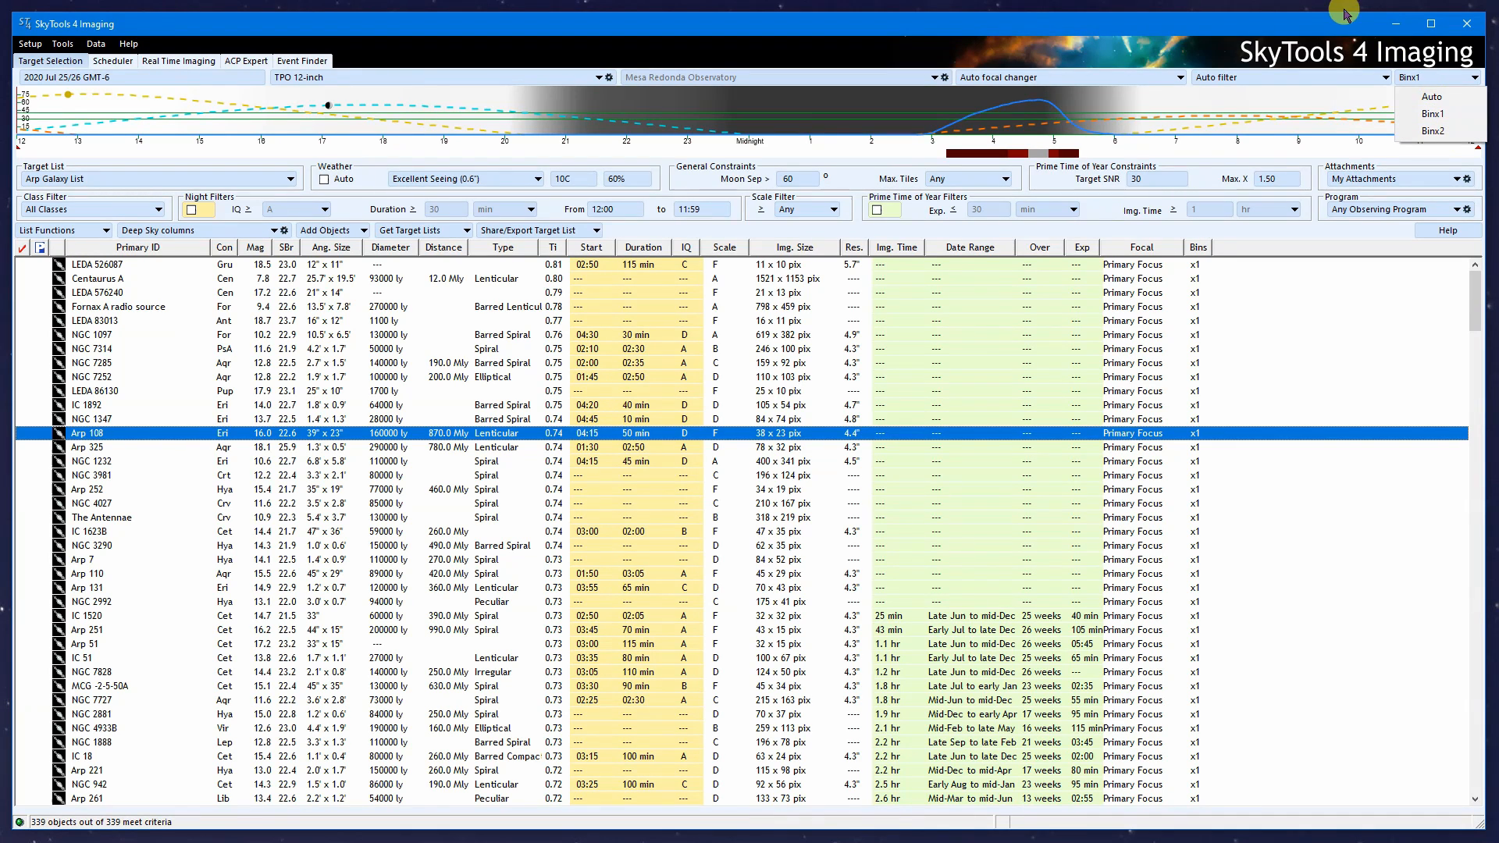
left_click(1436, 97)
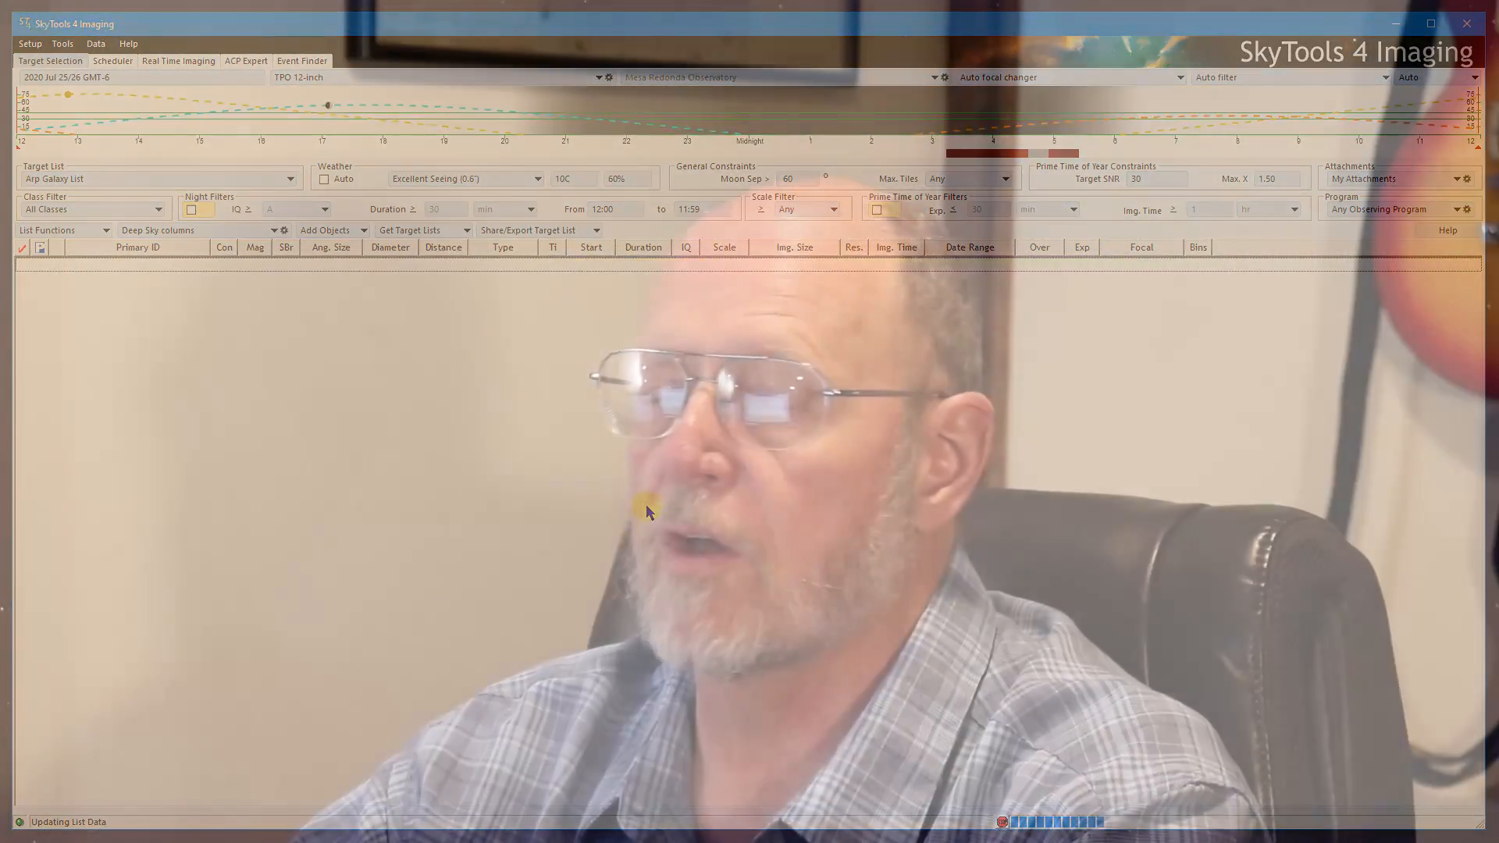